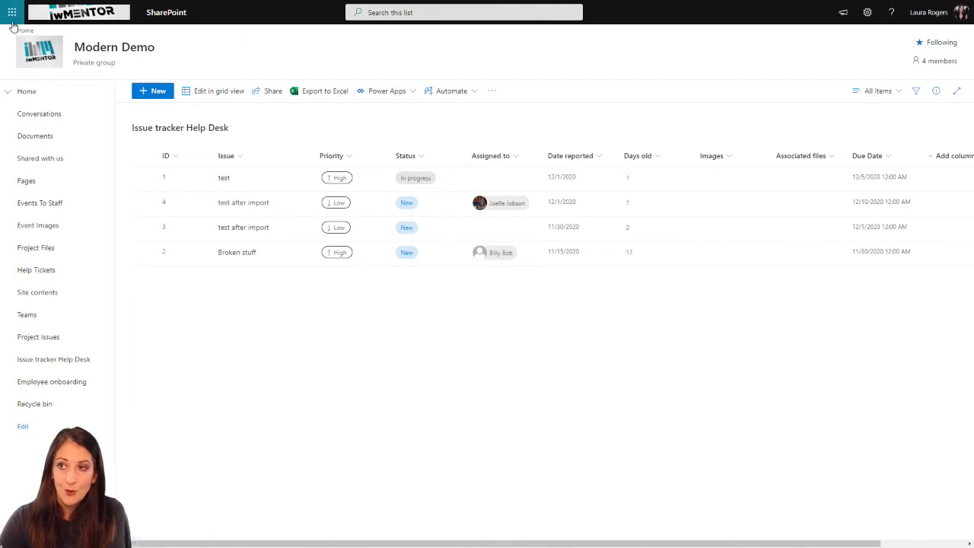
left_click(12, 12)
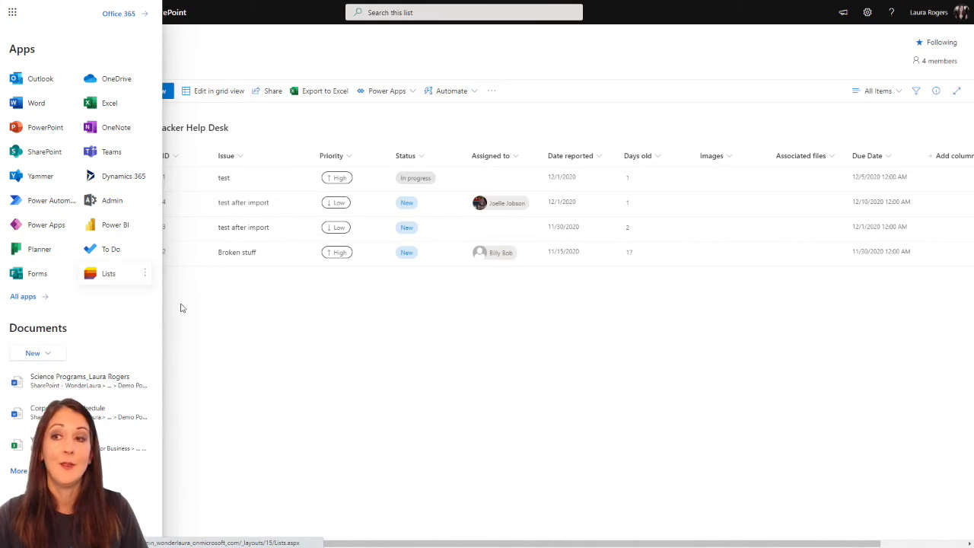
left_click(300, 344)
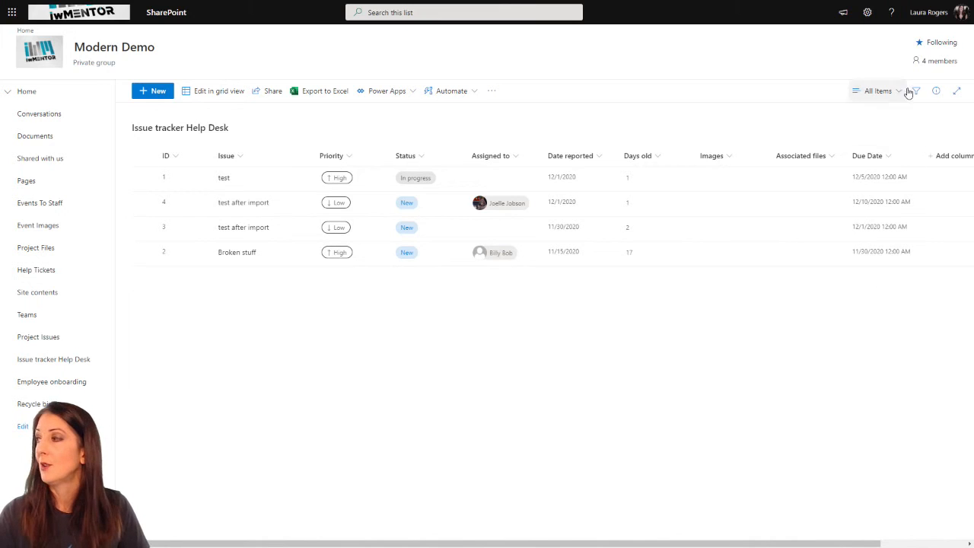
- Start a new view of the issue list, shown as a calendar and named "Test Calendar View"
left_click(874, 92)
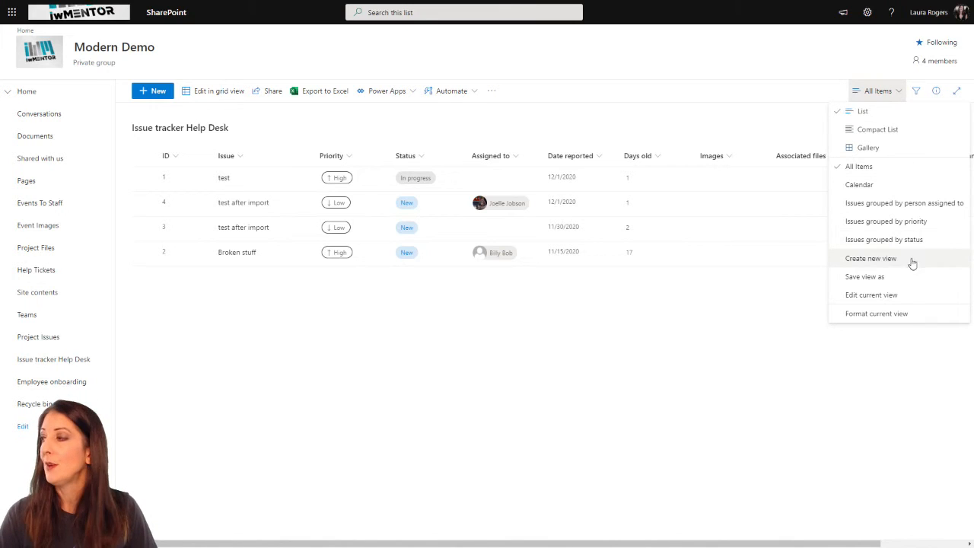
left_click(871, 259)
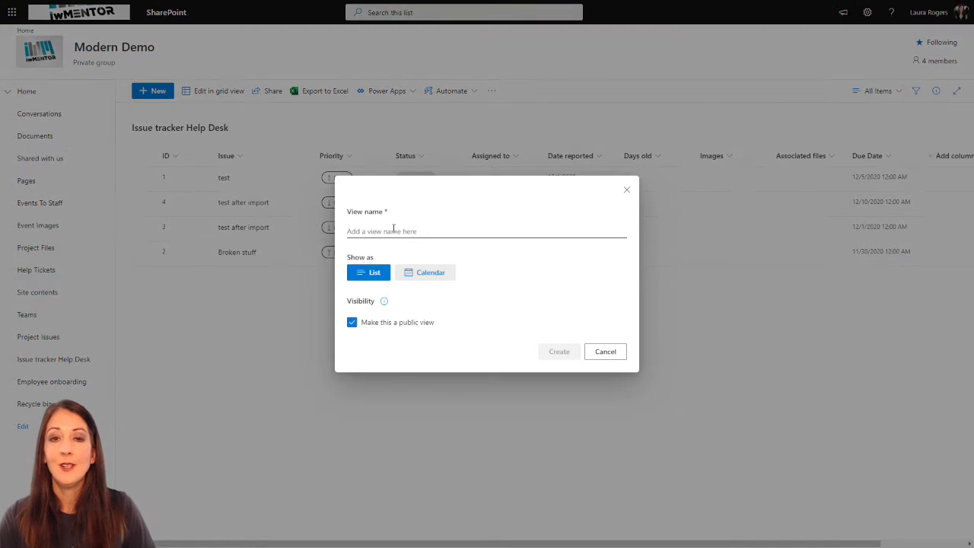
left_click(424, 275)
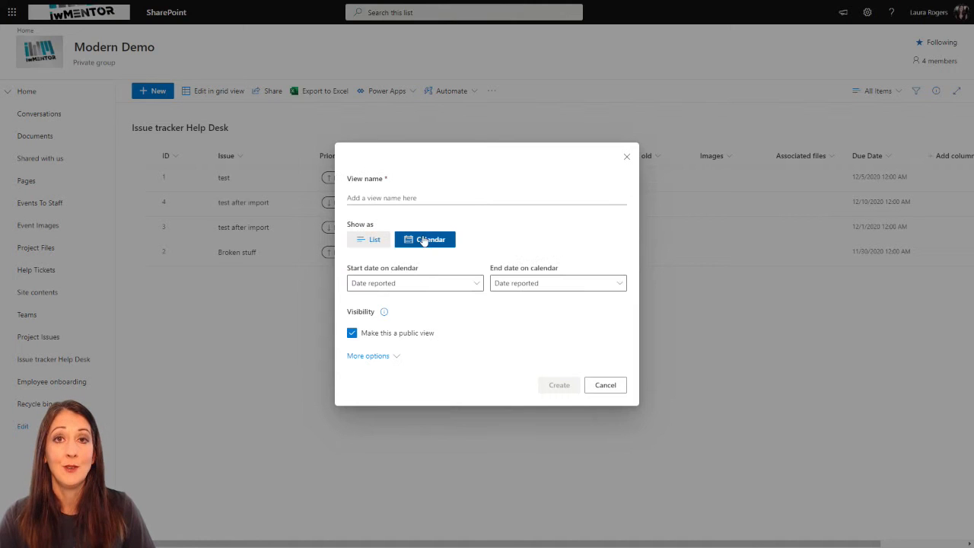
left_click(421, 199)
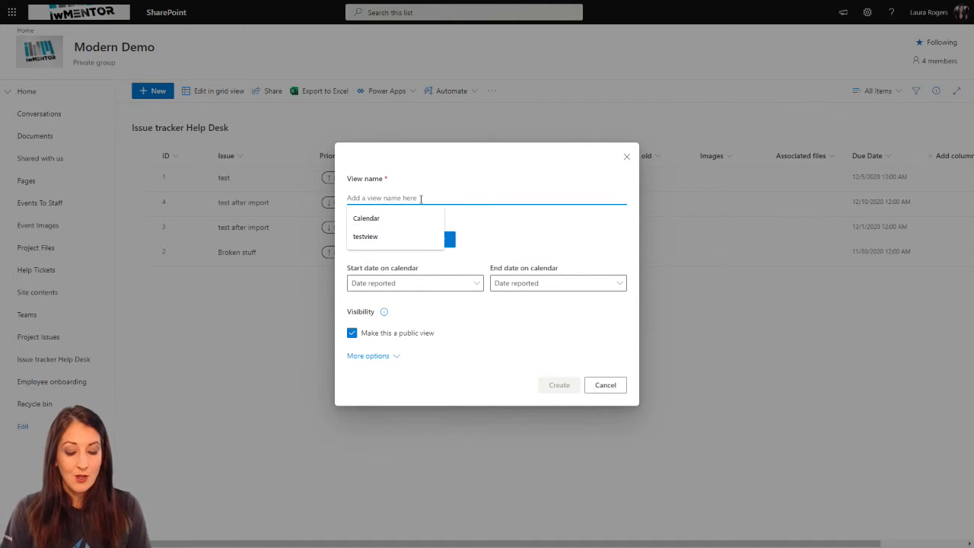
type("Test ")
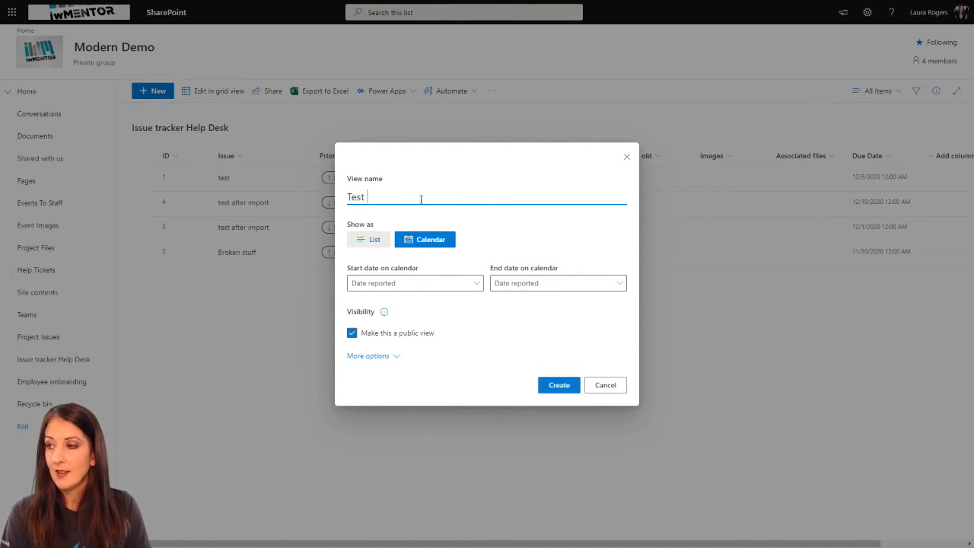
type("Calendar")
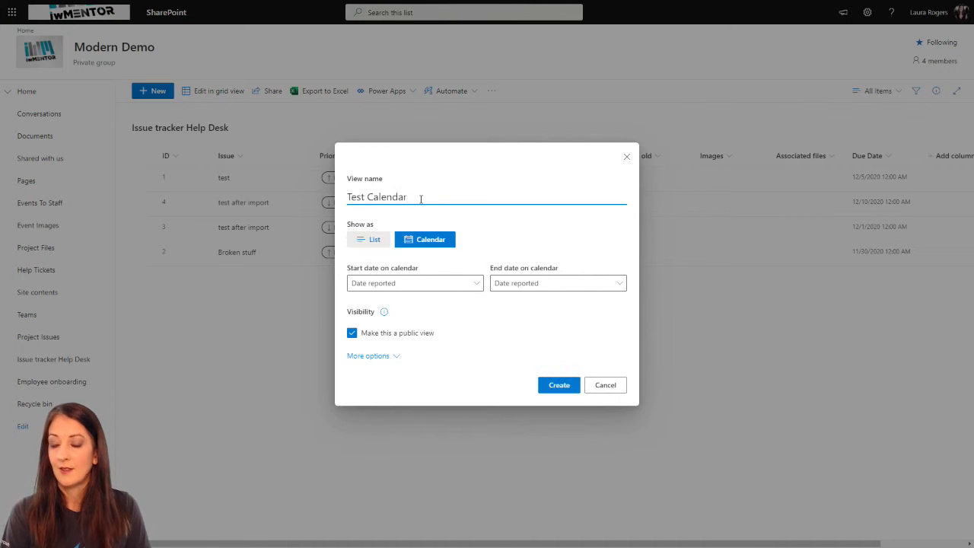
type(" View")
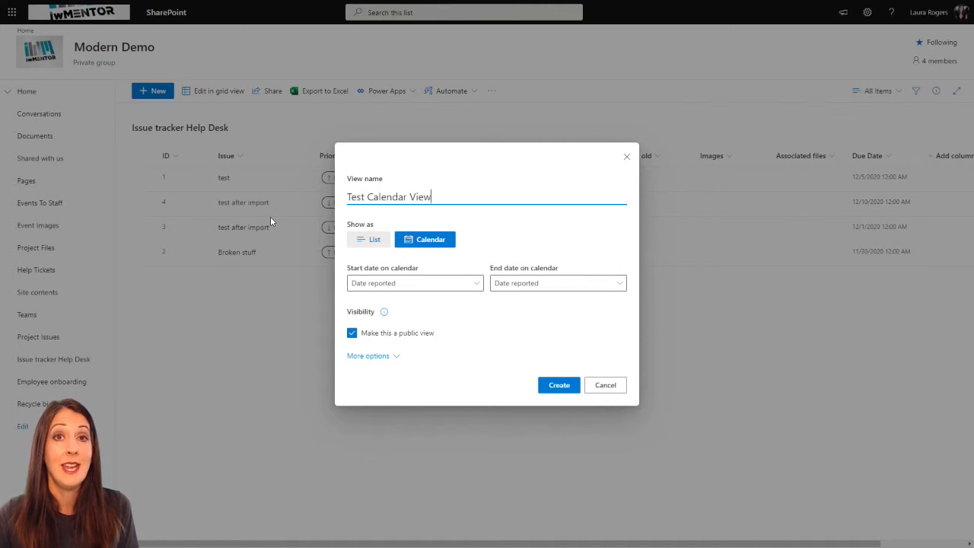
- Set the calendar's end date to the Due Date column, keeping Date reported as the start date
left_click(559, 289)
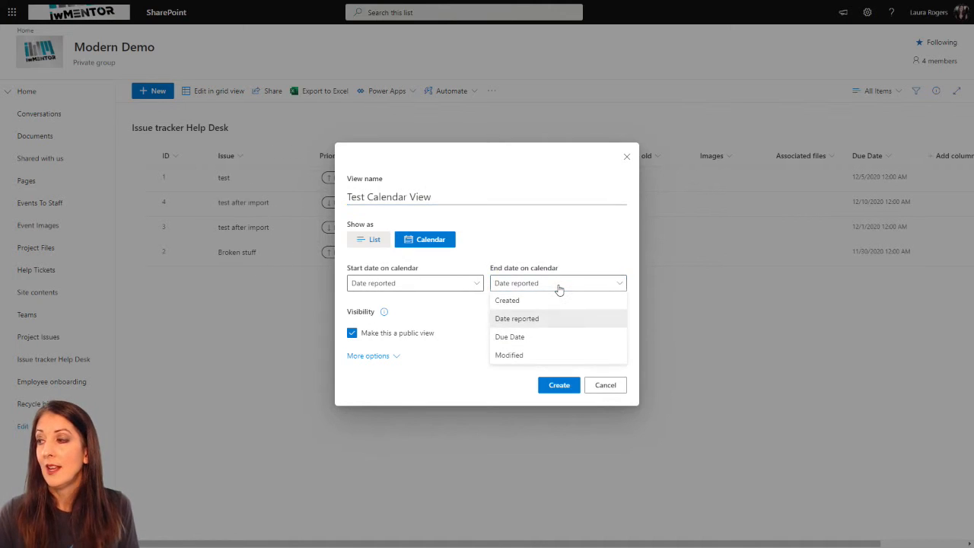
left_click(523, 338)
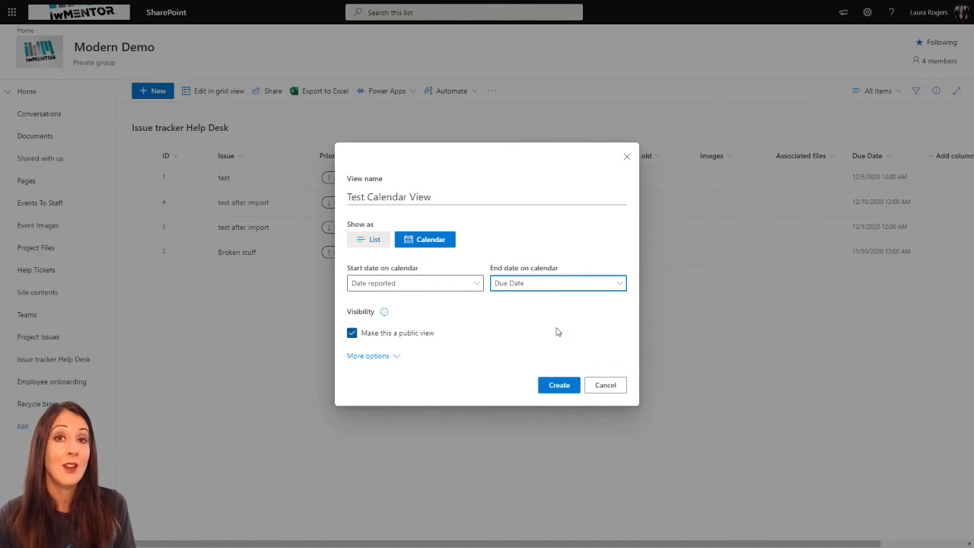
left_click(466, 286)
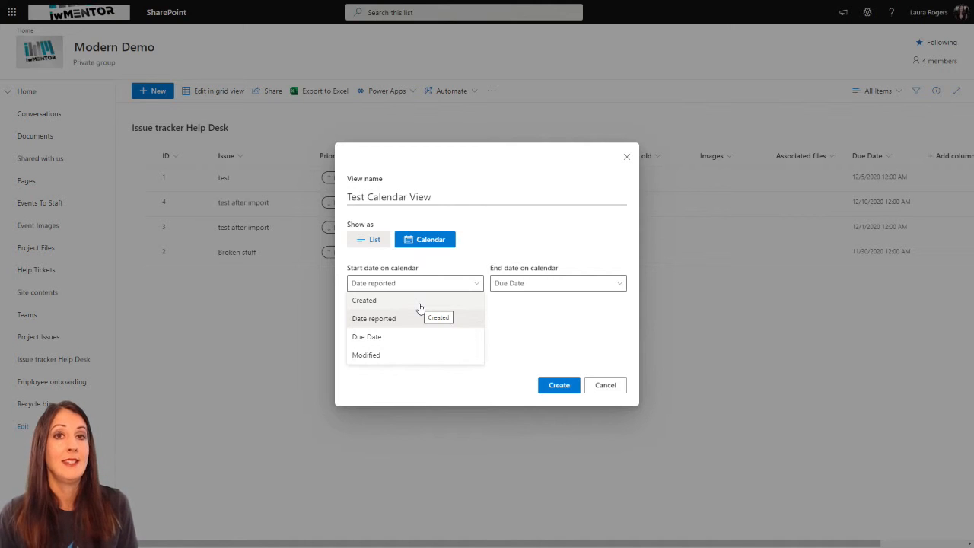
left_click(645, 333)
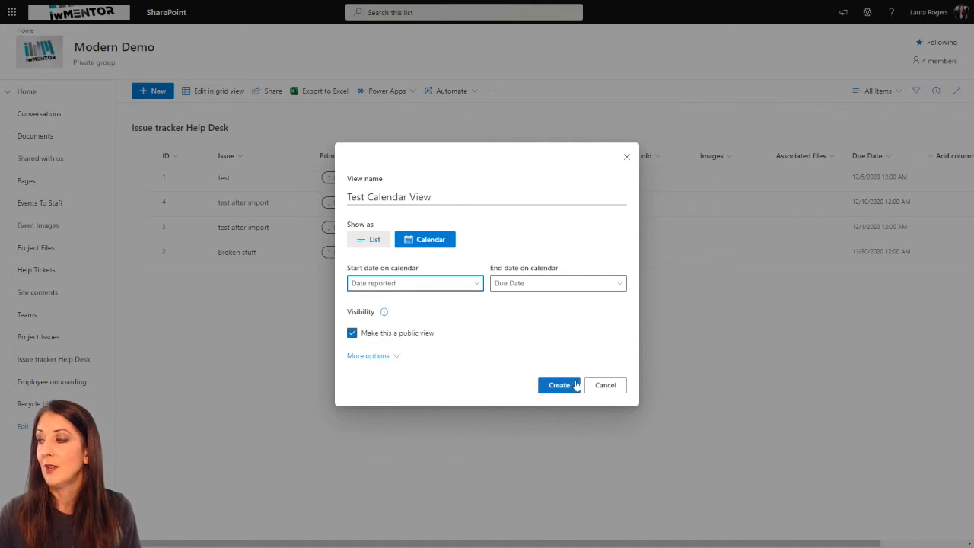
- Use the Title column for the titles of items on the calendar and create the view
left_click(395, 356)
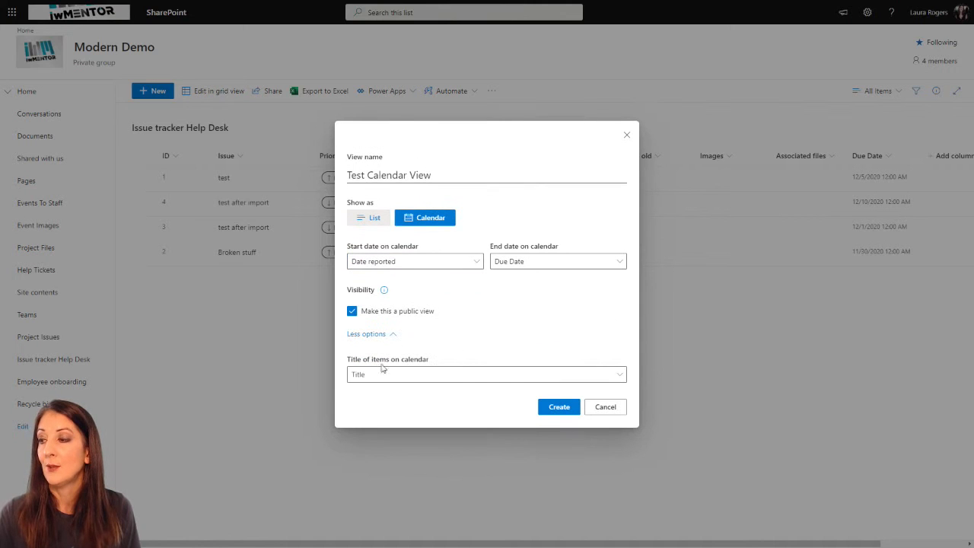
left_click(425, 377)
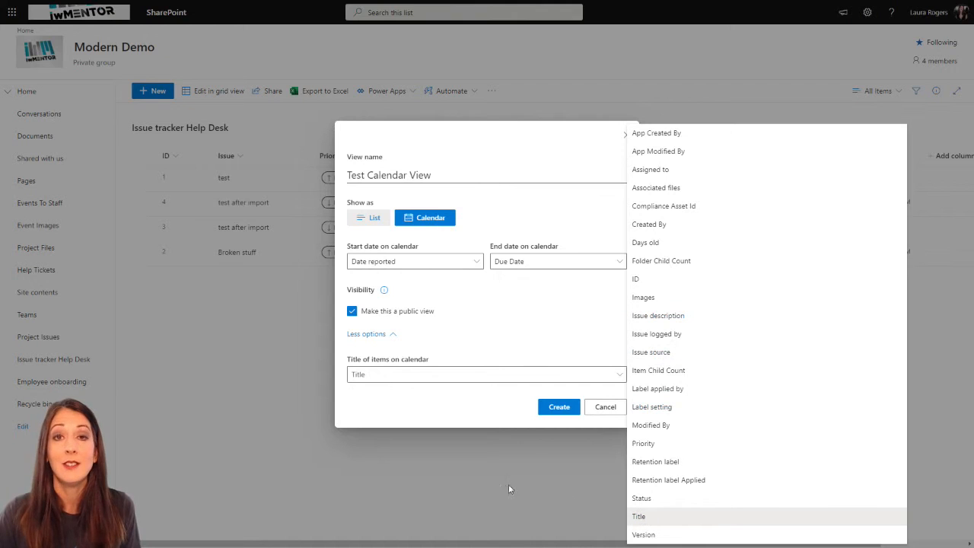
left_click(652, 518)
left_click(559, 412)
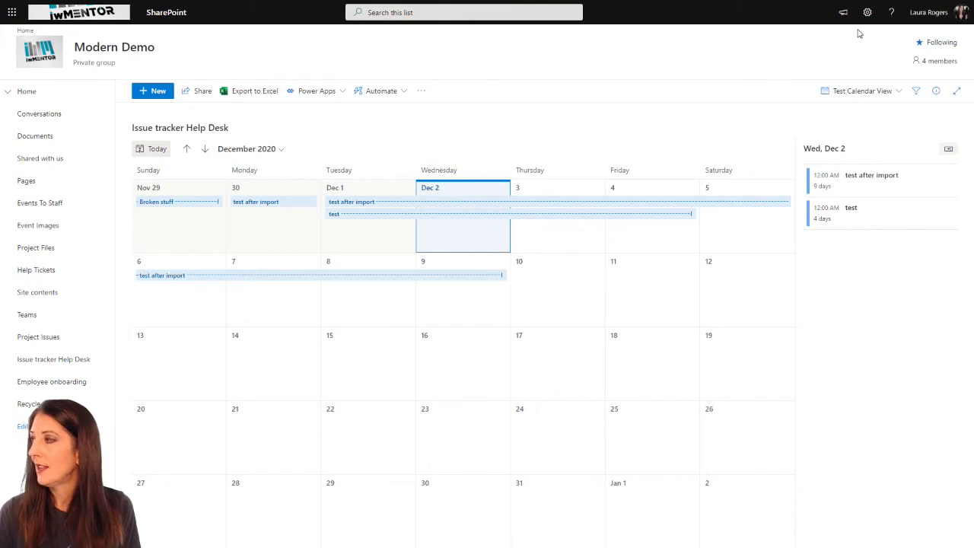
- Enlarge the browser's page zoom to 125% and return to full-screen display
key("F11")
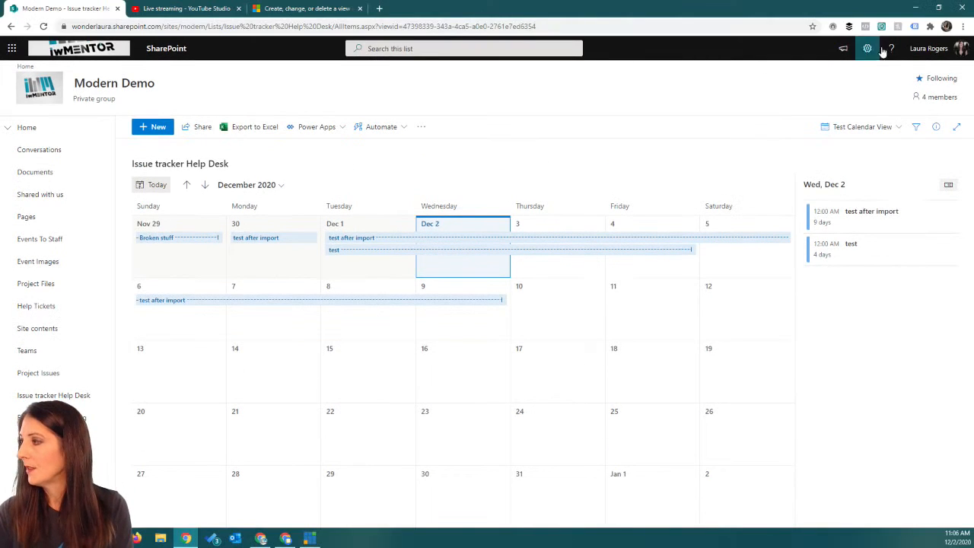
left_click(962, 26)
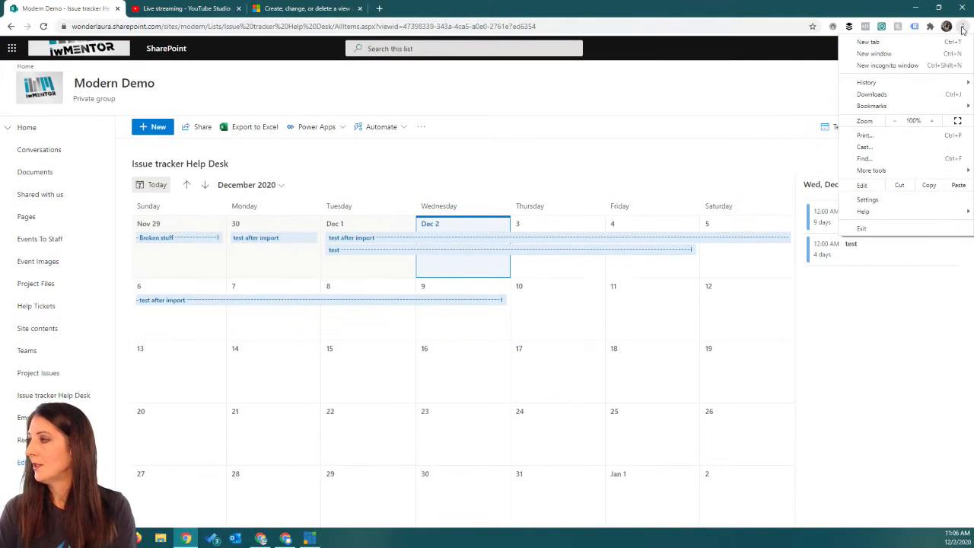
left_click(934, 122)
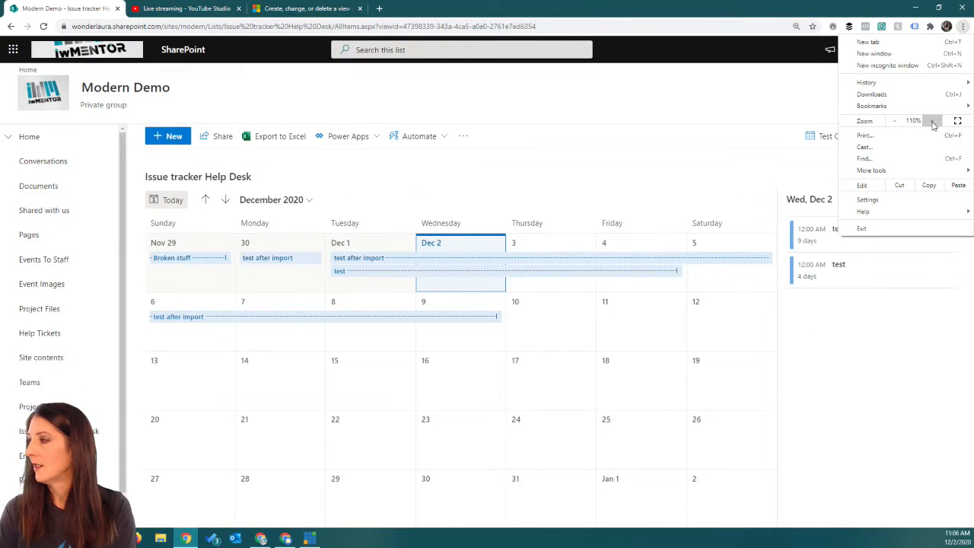
left_click(933, 121)
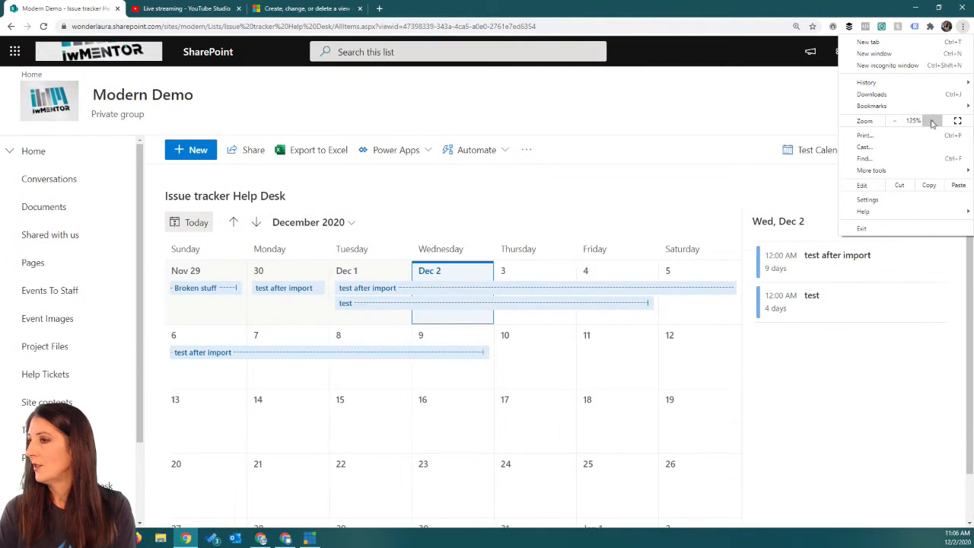
left_click(820, 92)
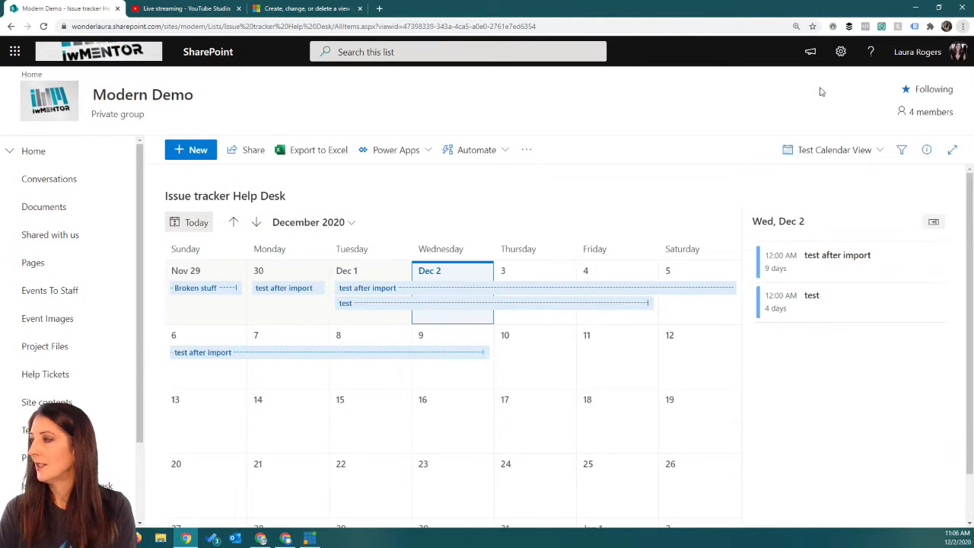
key("F11")
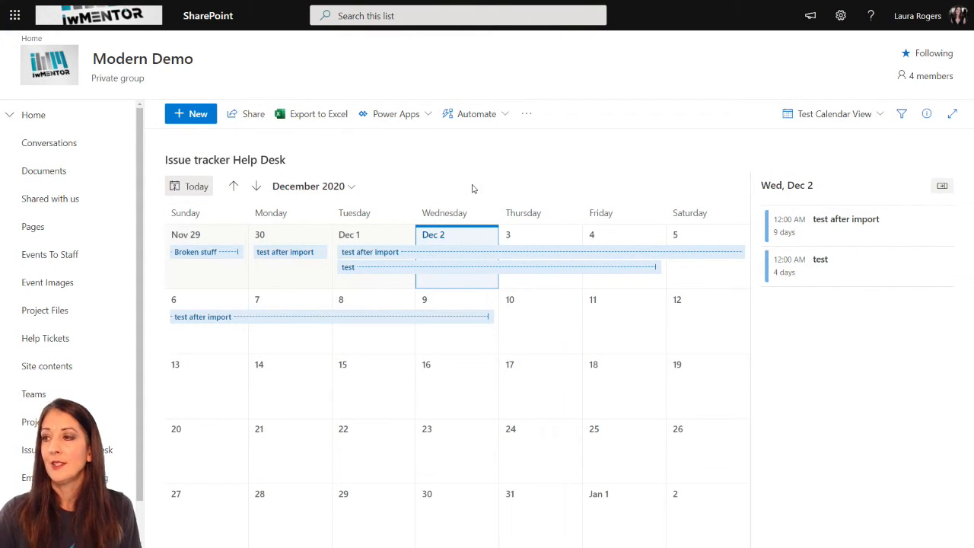
- Switch the issue list from the calendar to the All Items view to reach its date columns
left_click(834, 116)
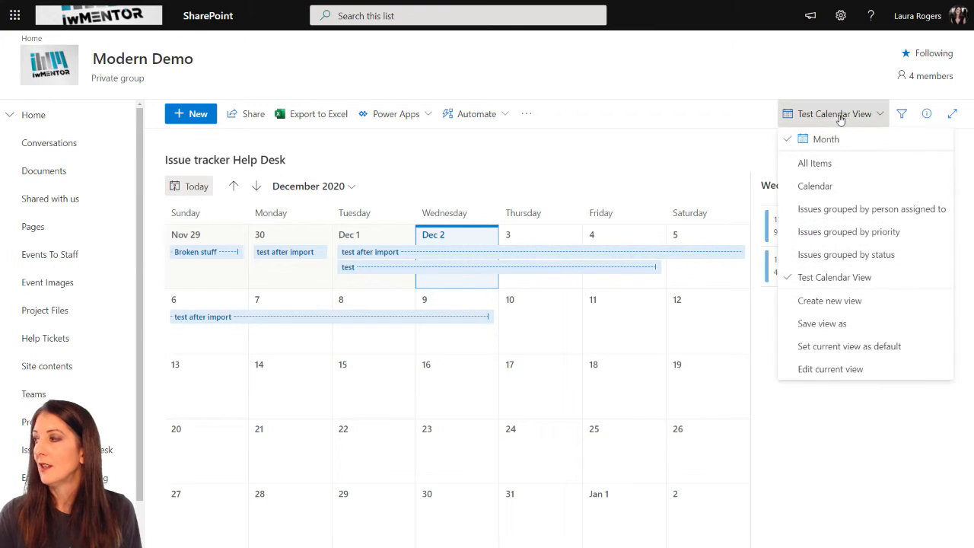
left_click(815, 163)
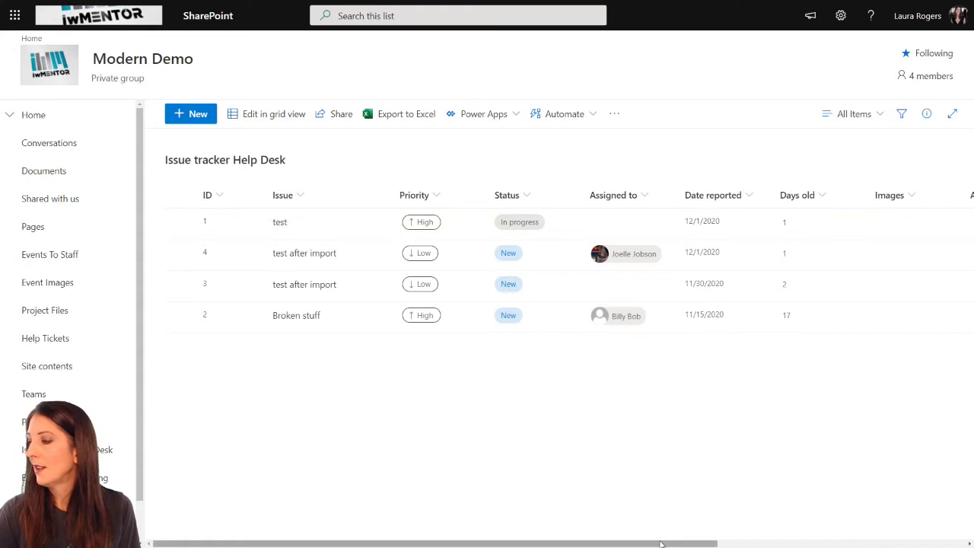
left_click_drag(663, 543, 872, 545)
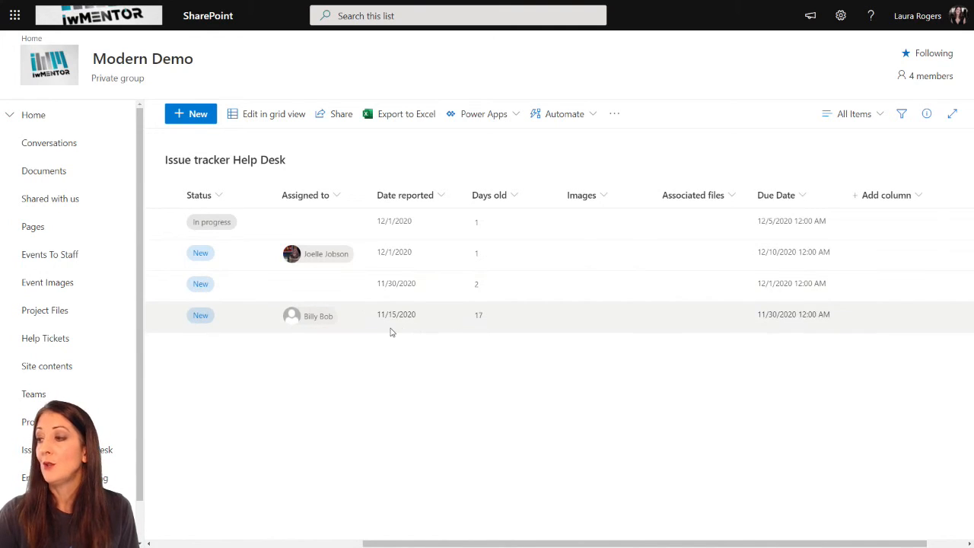
- Change the due date of the "Broken stuff" issue to 11/15/2020 in its details, and close and deselect the item
left_click(408, 327)
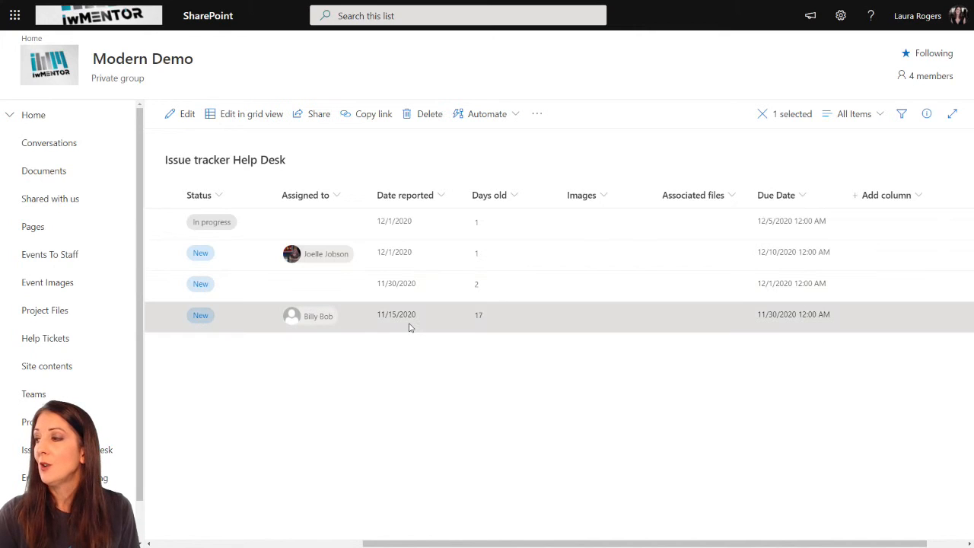
left_click(923, 117)
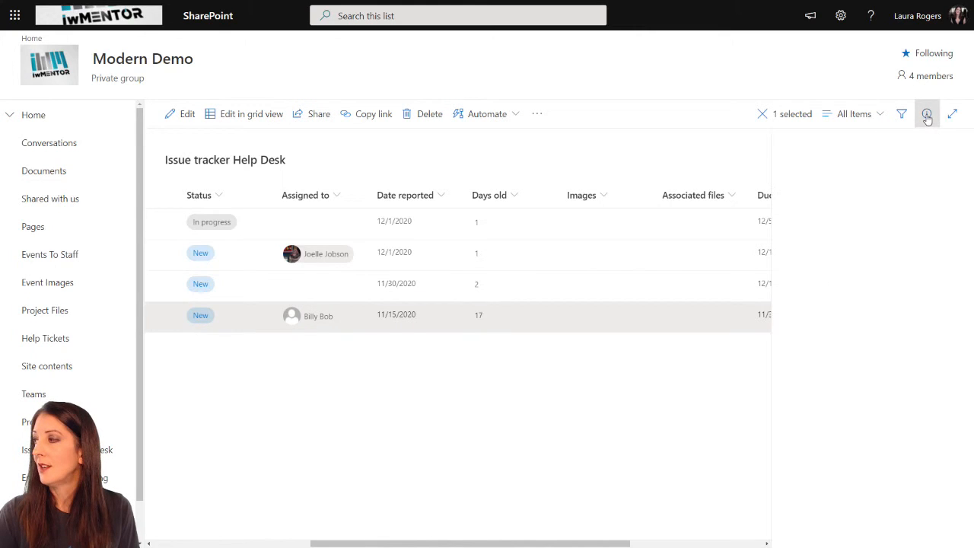
scroll(842, 422, "down", 3)
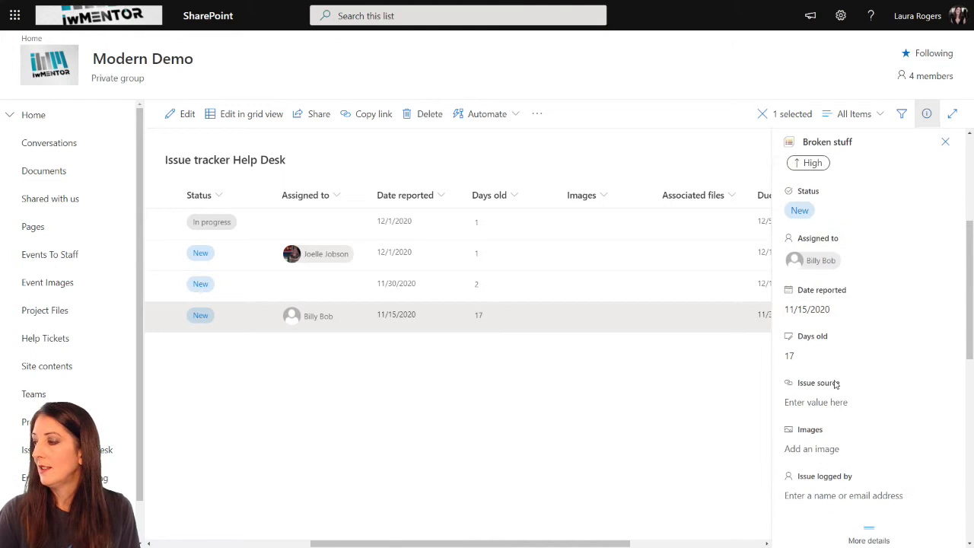
scroll(837, 380, "down", 5)
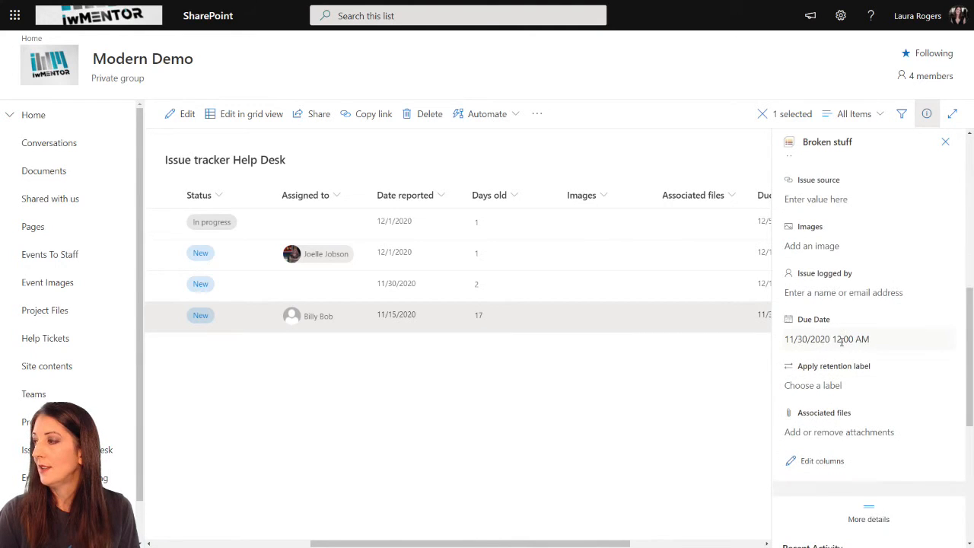
left_click(841, 340)
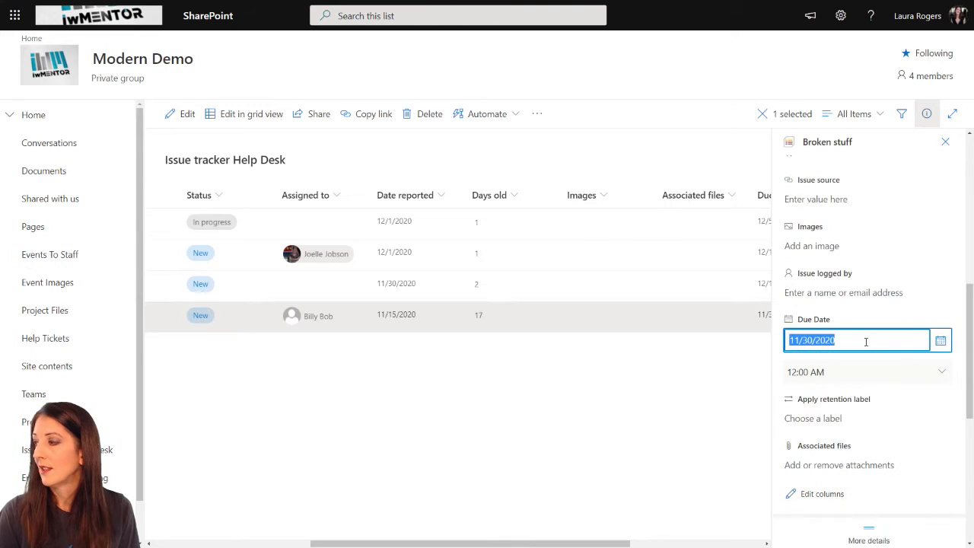
type("11/15")
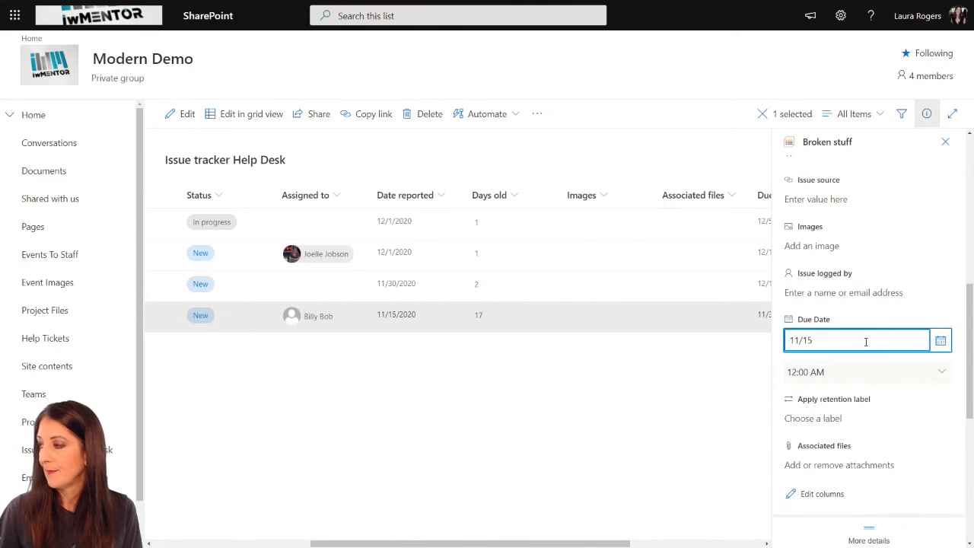
key("Return")
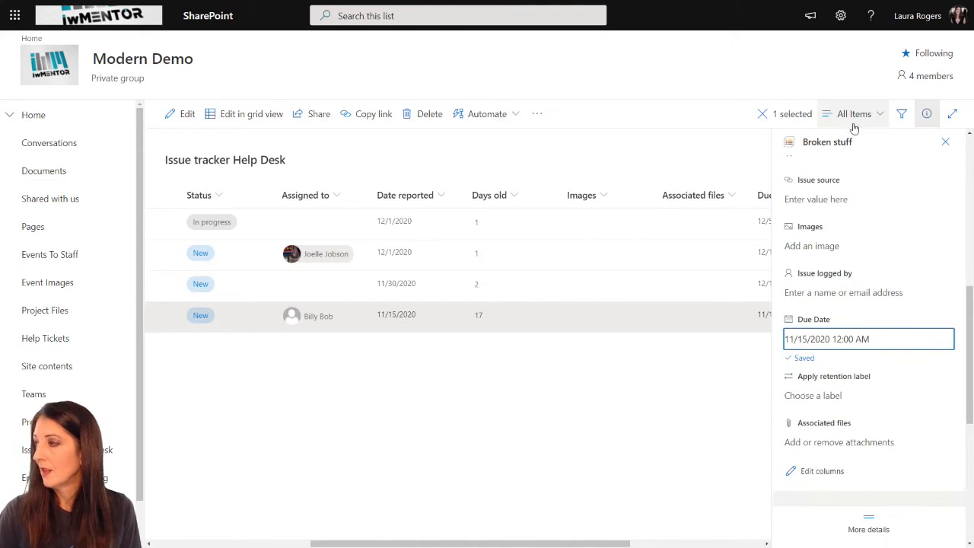
left_click(926, 113)
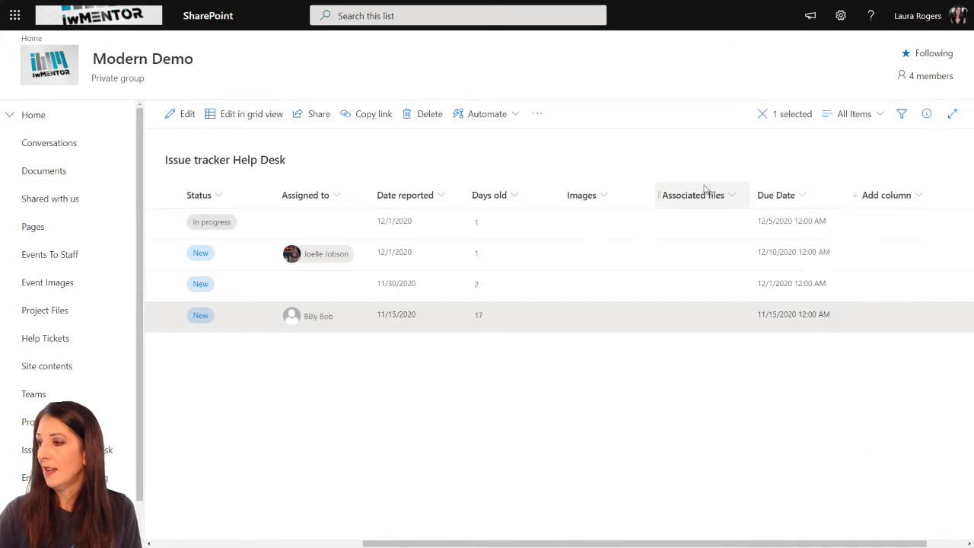
left_click(521, 161)
- Switch the issue list back to Test Calendar View
left_click(855, 114)
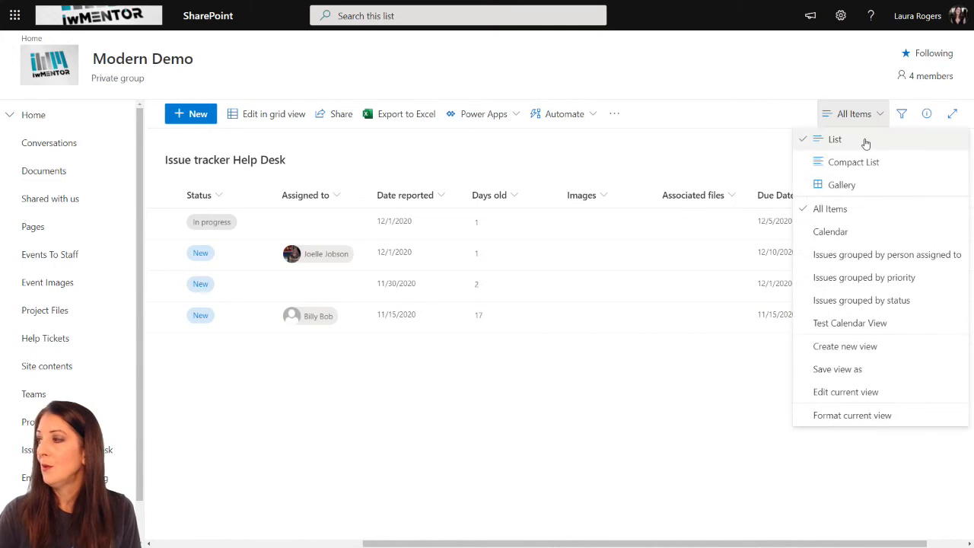
left_click(847, 324)
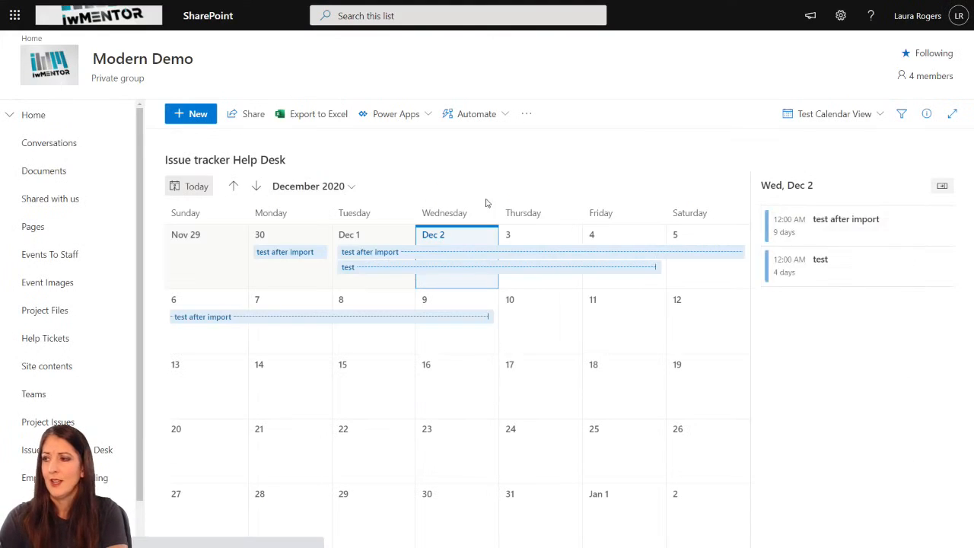
- Show the November 30 items in the day details pane, select "test after import" there, and hide and redisplay the pane
left_click(299, 273)
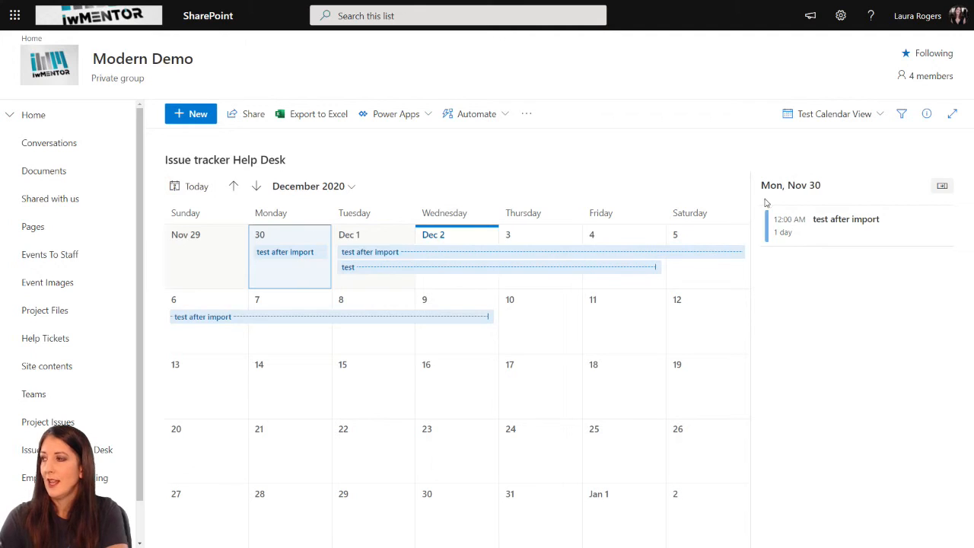
left_click(798, 232)
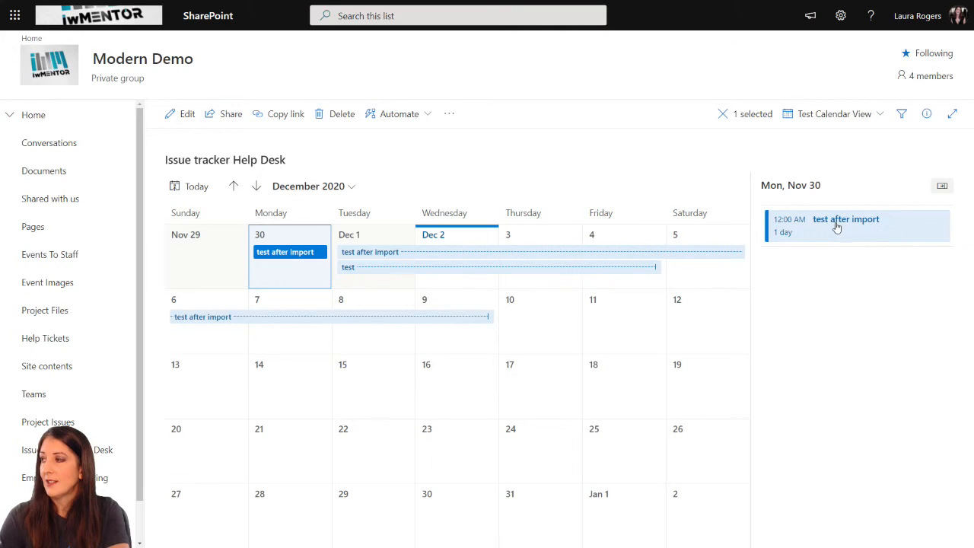
left_click(941, 188)
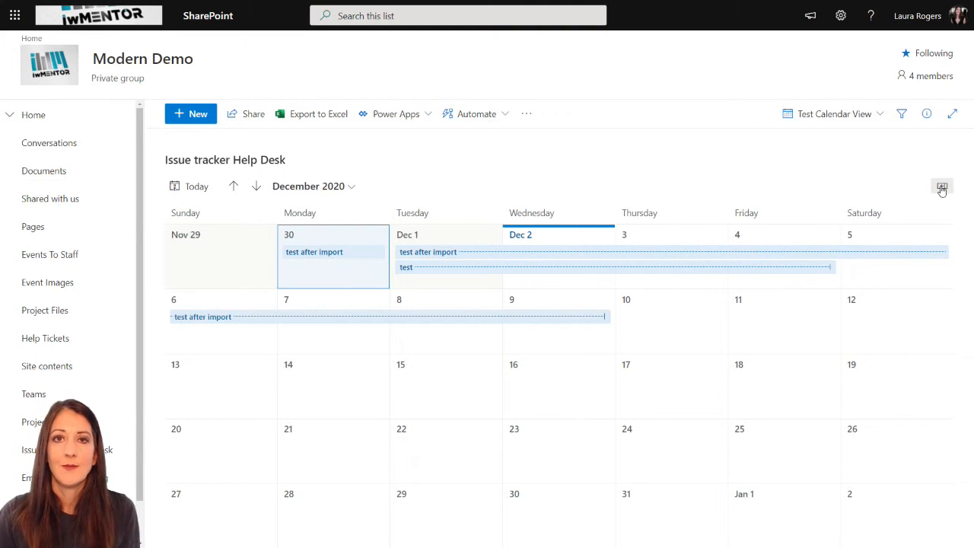
left_click(941, 188)
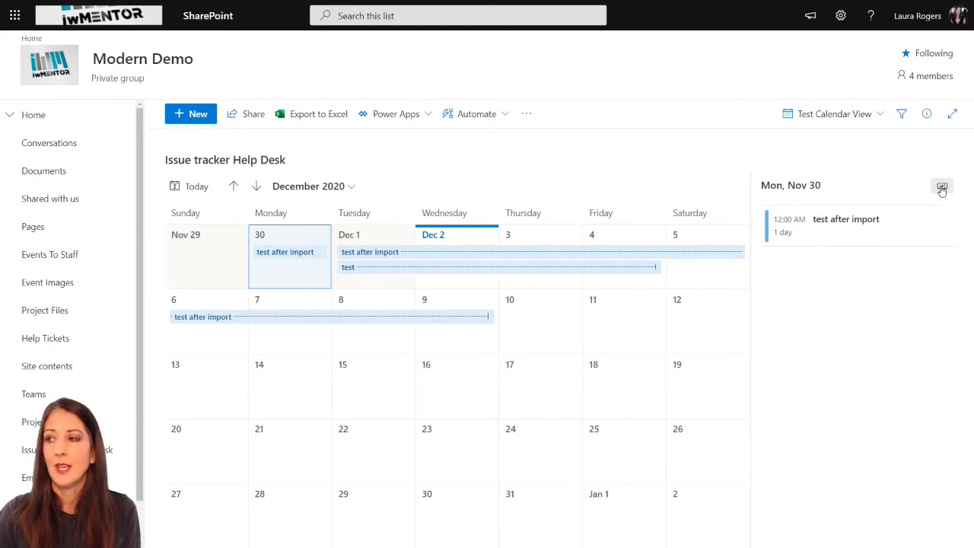
- Show the December 1 items in the day details pane and select the multi-day "test after import" item
left_click(372, 253)
left_click(380, 242)
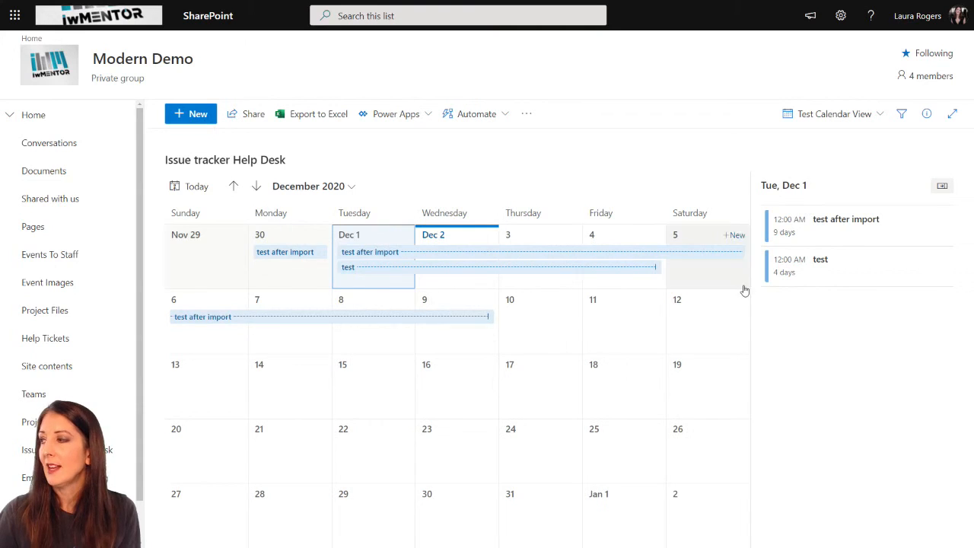
left_click(433, 253)
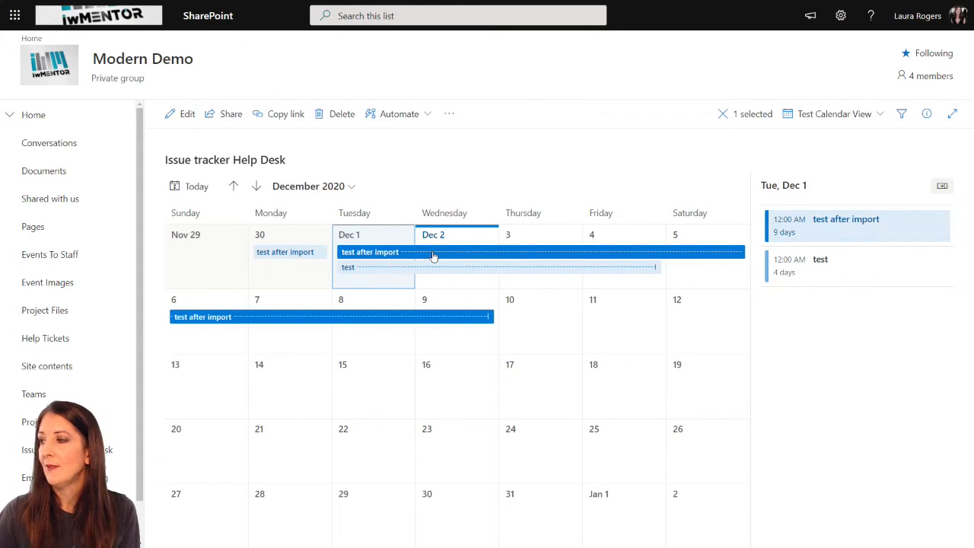
- Open the new item form from December 1 on the calendar and close it without saving
left_click(372, 242)
left_click(400, 234)
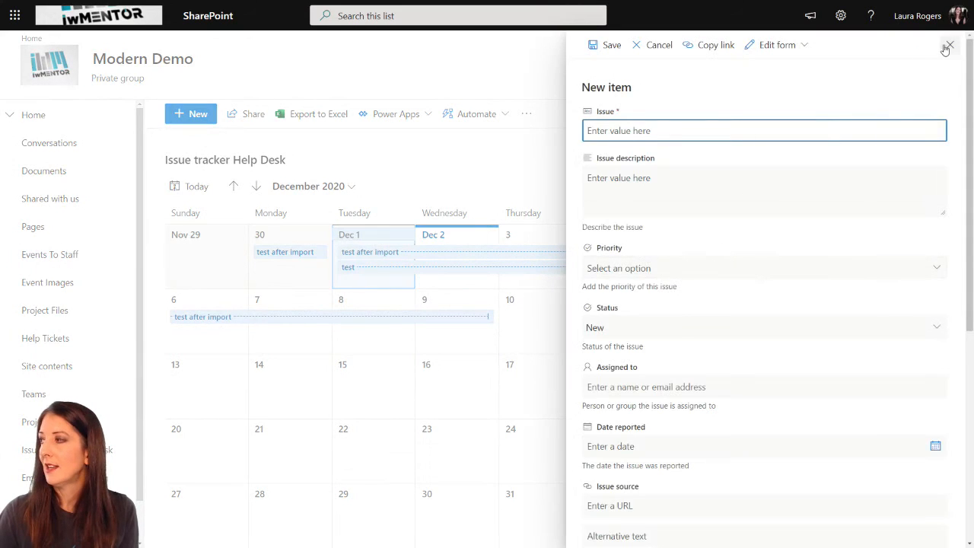
left_click(948, 45)
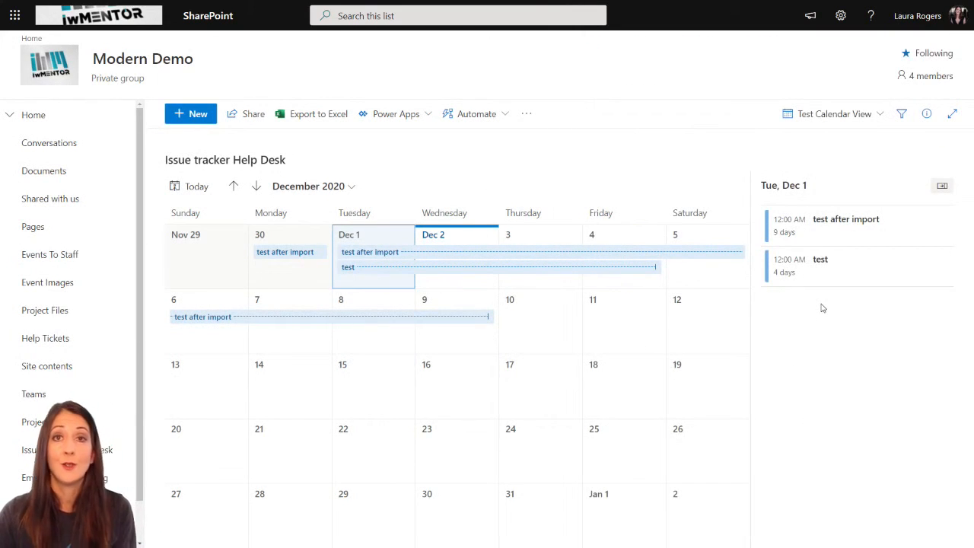
- Hide the day details pane, then expand the calendar content to full width and collapse it again
left_click(378, 254)
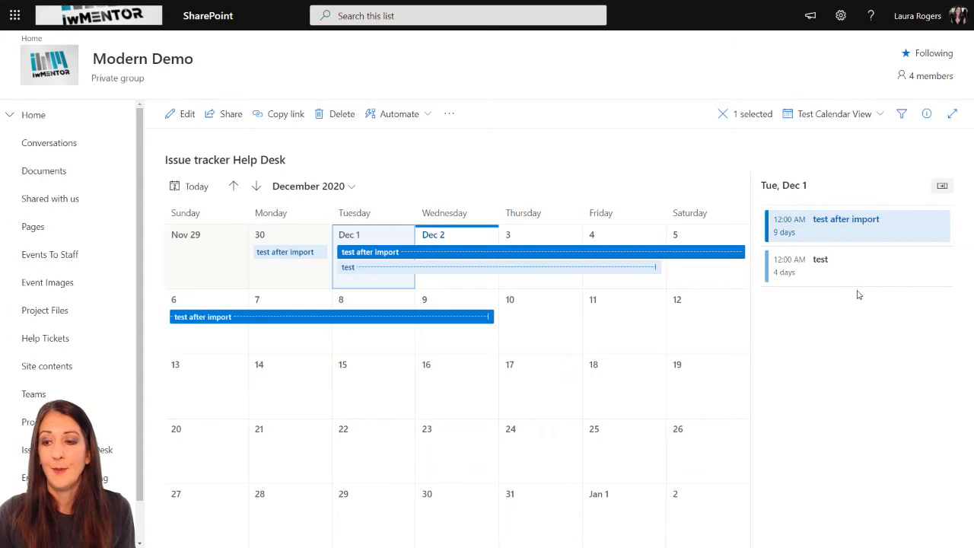
left_click(943, 185)
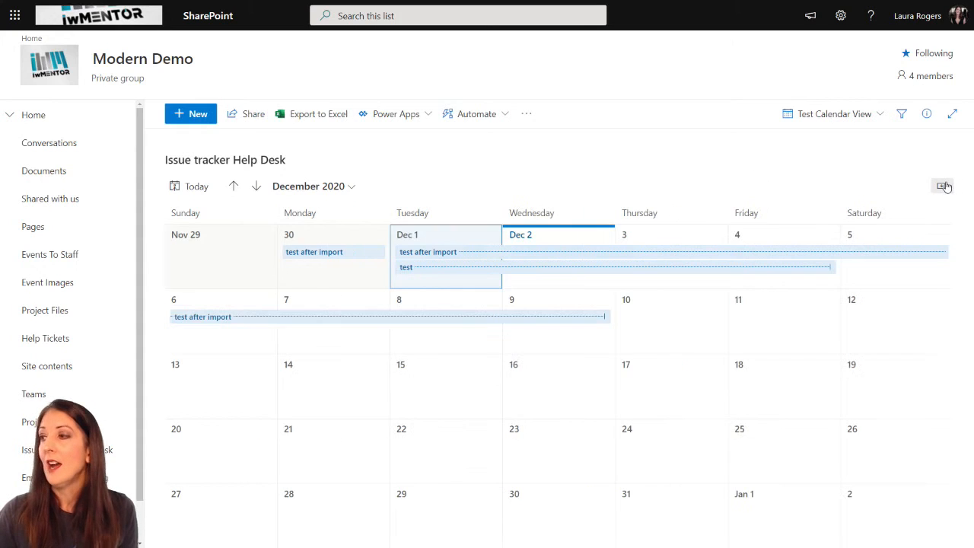
left_click(951, 113)
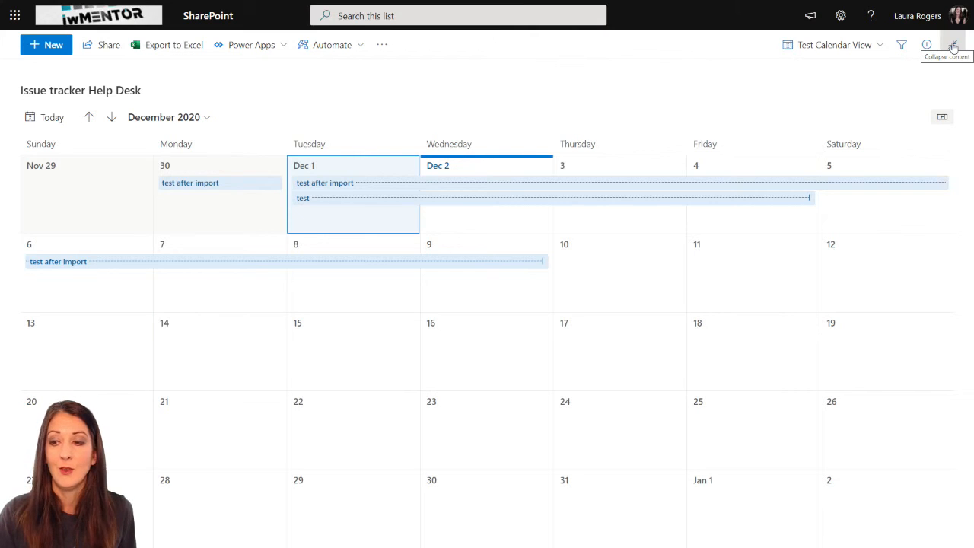
left_click(952, 47)
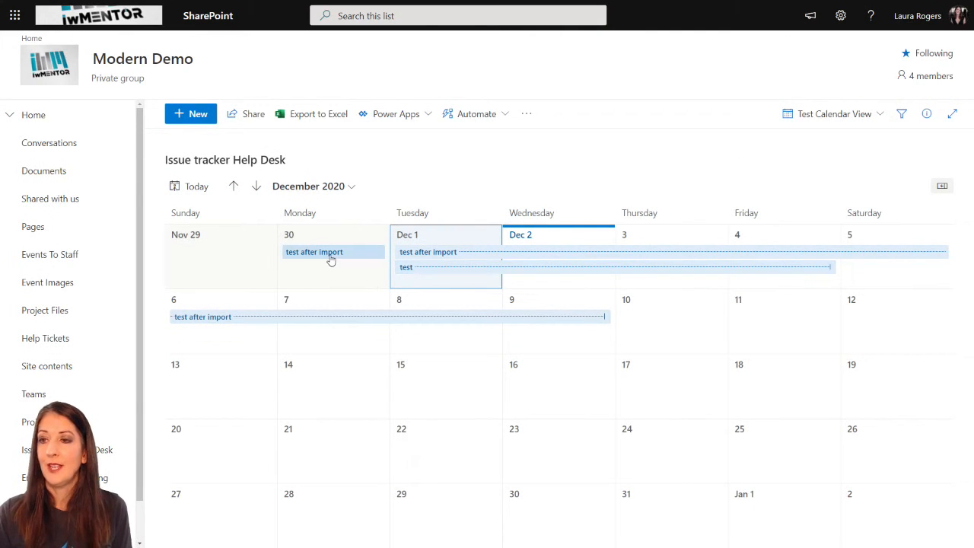
- Edit Test Calendar View so its end date on the calendar is Date reported, and save the view
mouse_move(330, 260)
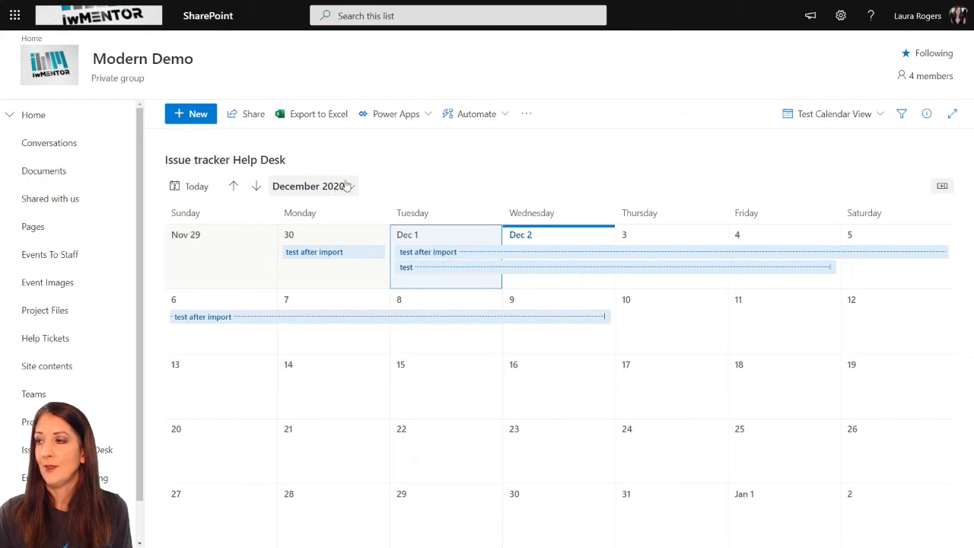
left_click(847, 113)
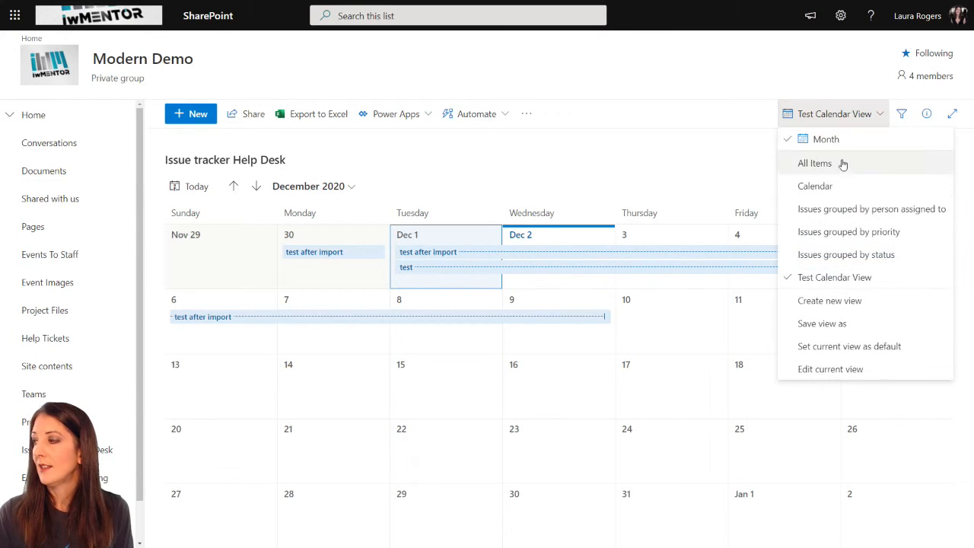
left_click(826, 372)
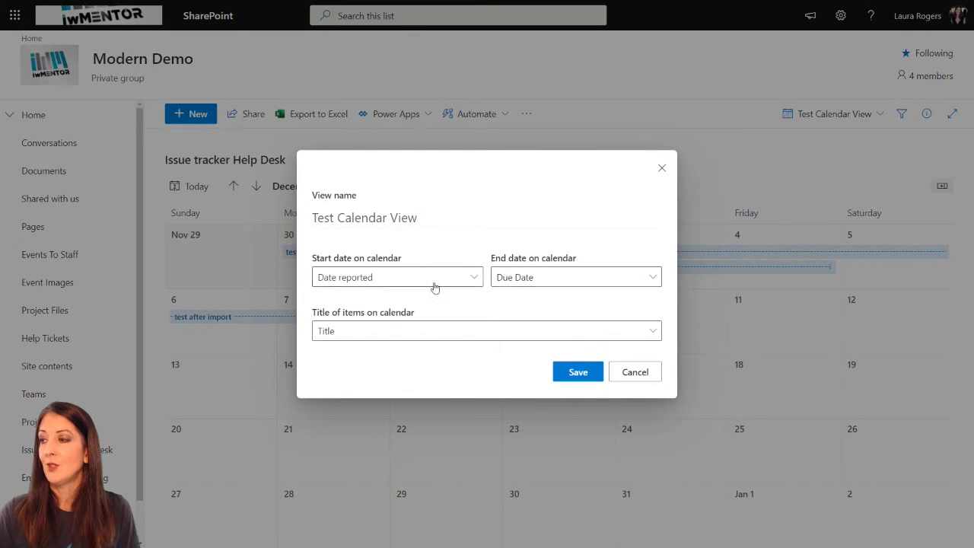
left_click(538, 276)
left_click(544, 320)
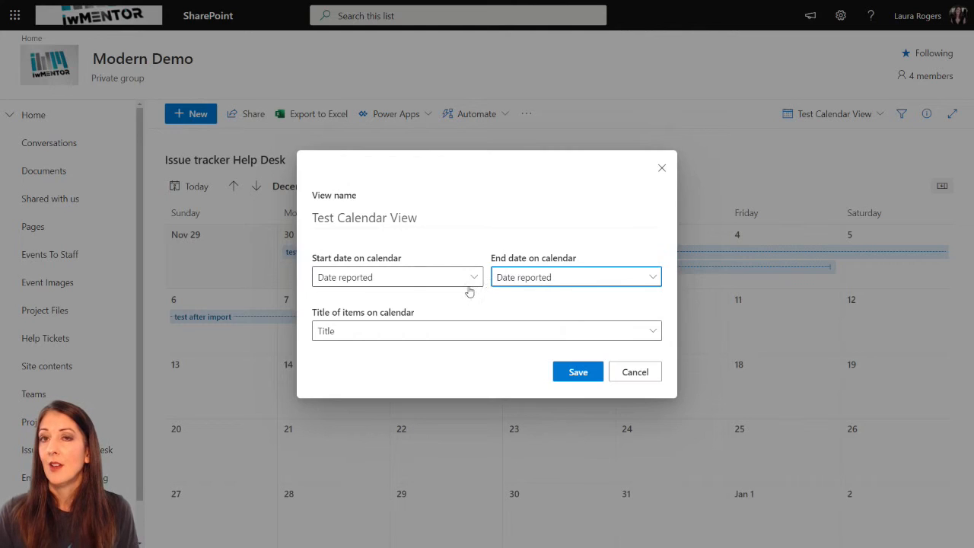
left_click(572, 278)
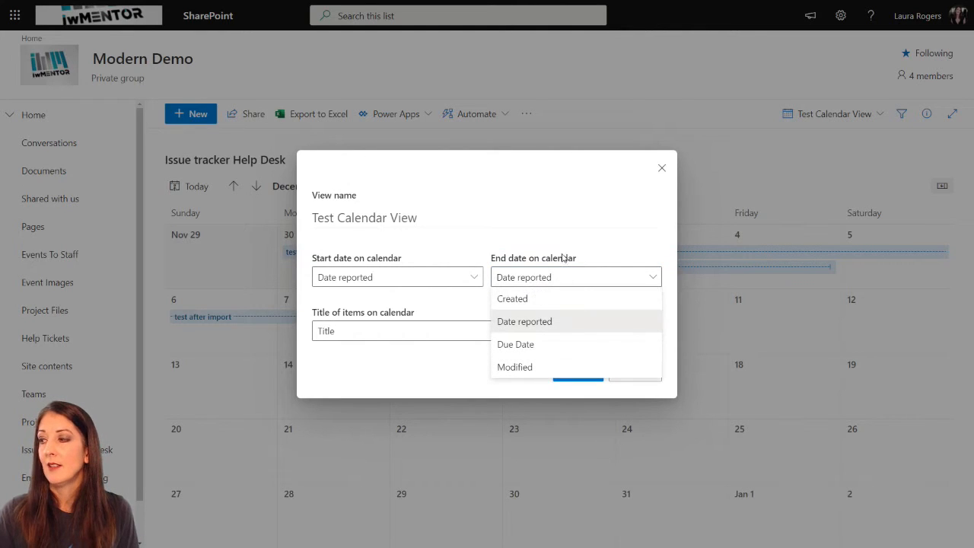
left_click(570, 323)
left_click(576, 372)
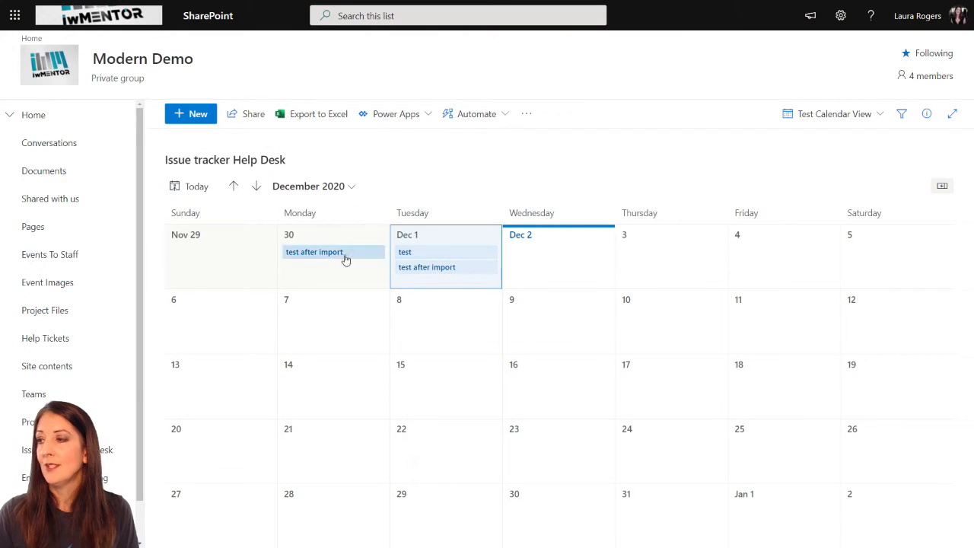
- Check the items on November 30 and in November 2020, and return the calendar to December 2020
left_click(339, 276)
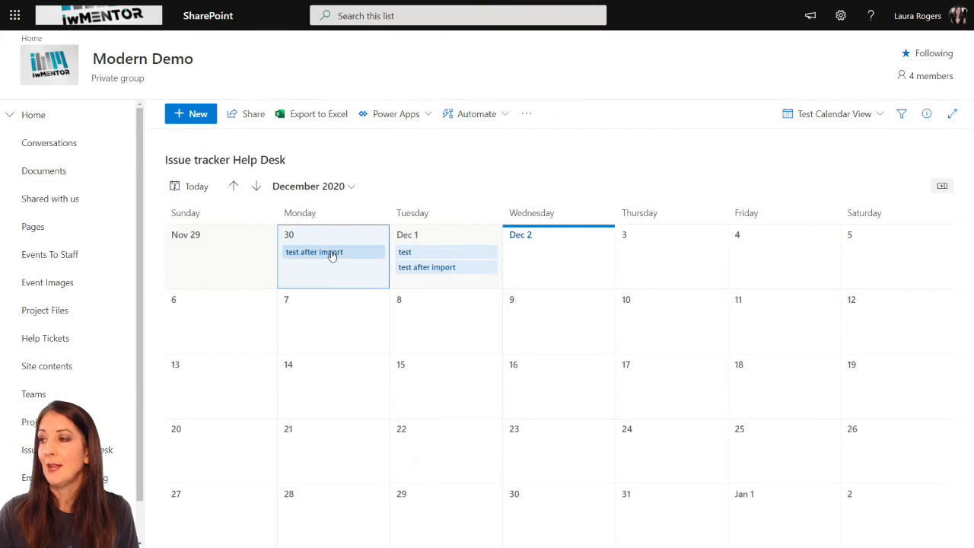
left_click(234, 187)
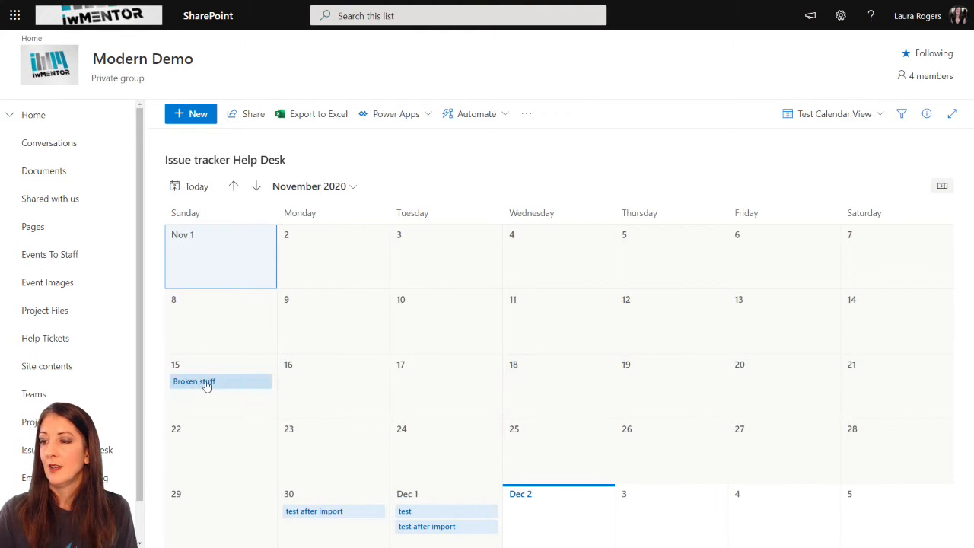
left_click(255, 186)
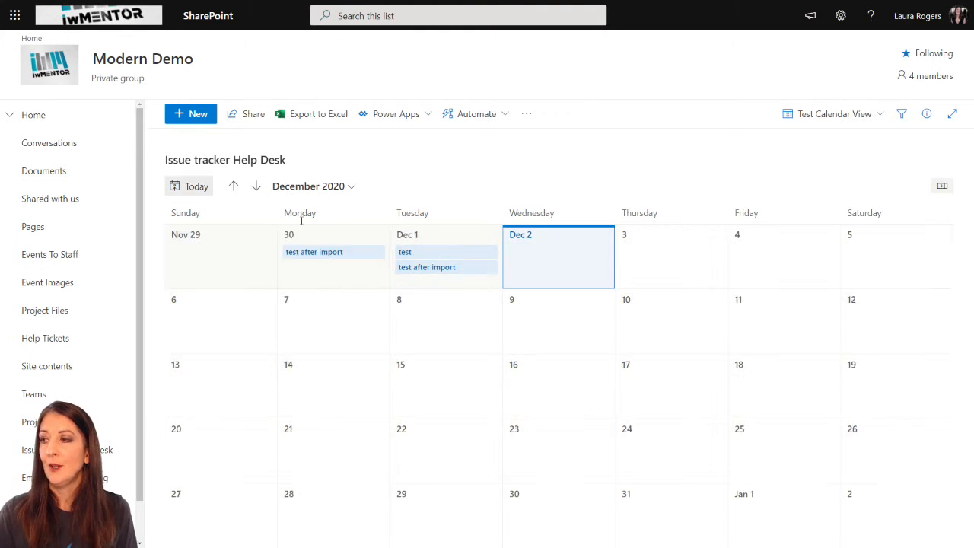
left_click(338, 253)
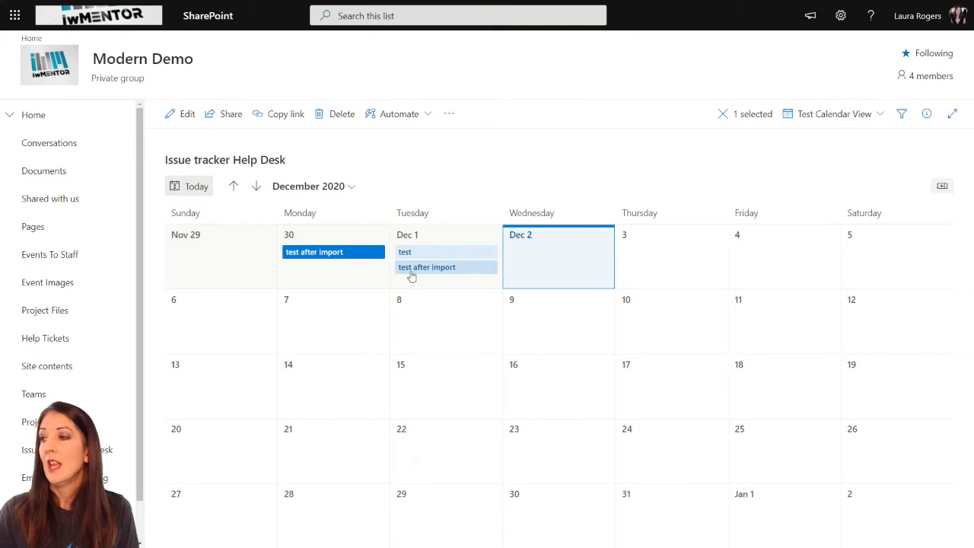
left_click(347, 280)
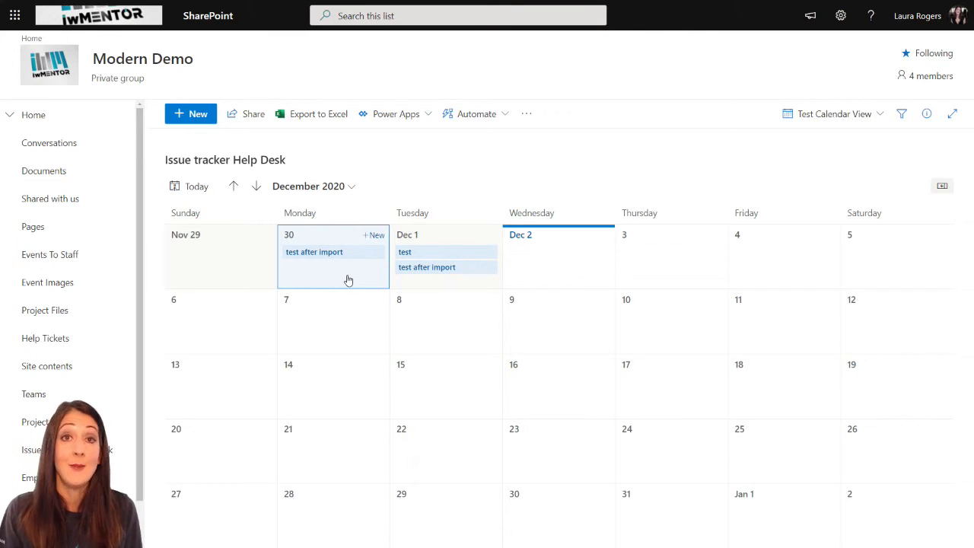
- Close the new item form opened from November 30, redisplay the day details pane and show the December 1 items
left_click(330, 263)
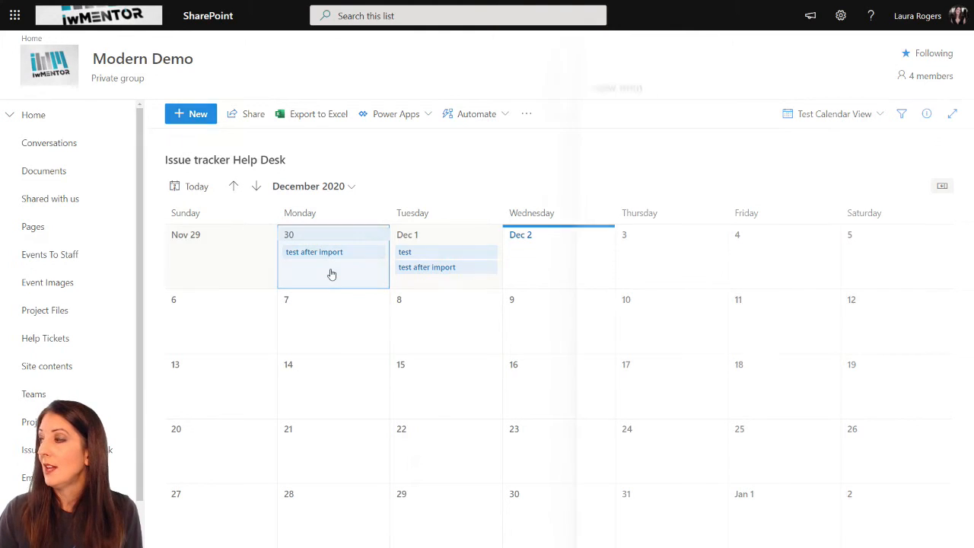
left_click(949, 44)
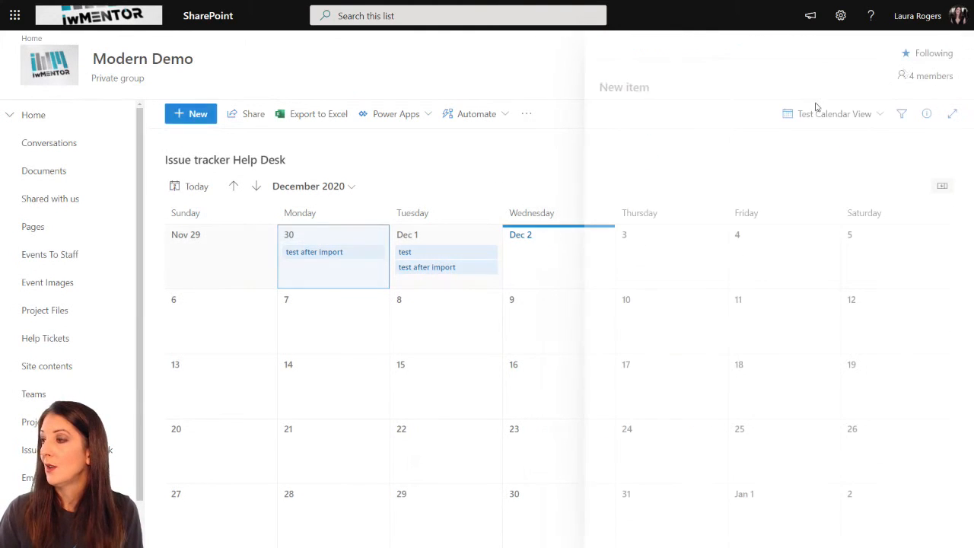
left_click(942, 188)
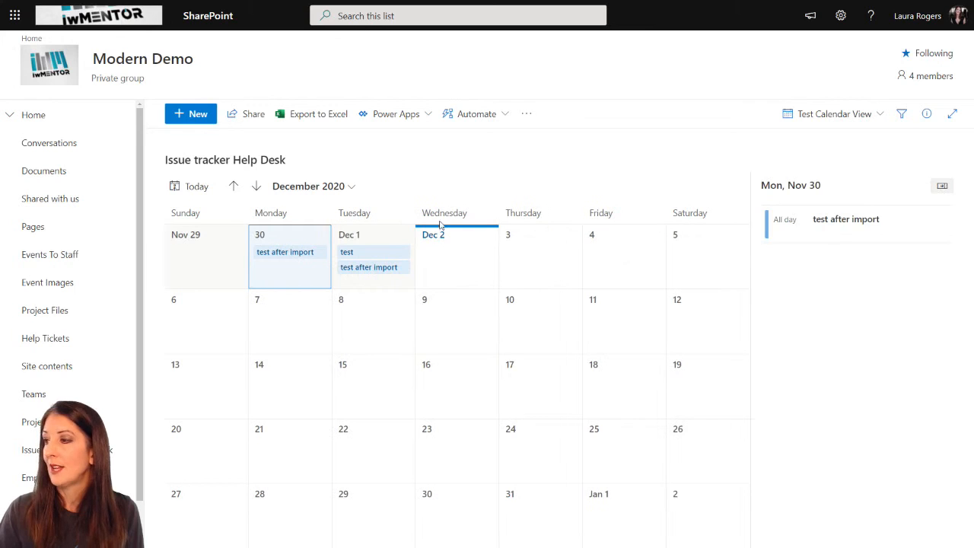
left_click(385, 282)
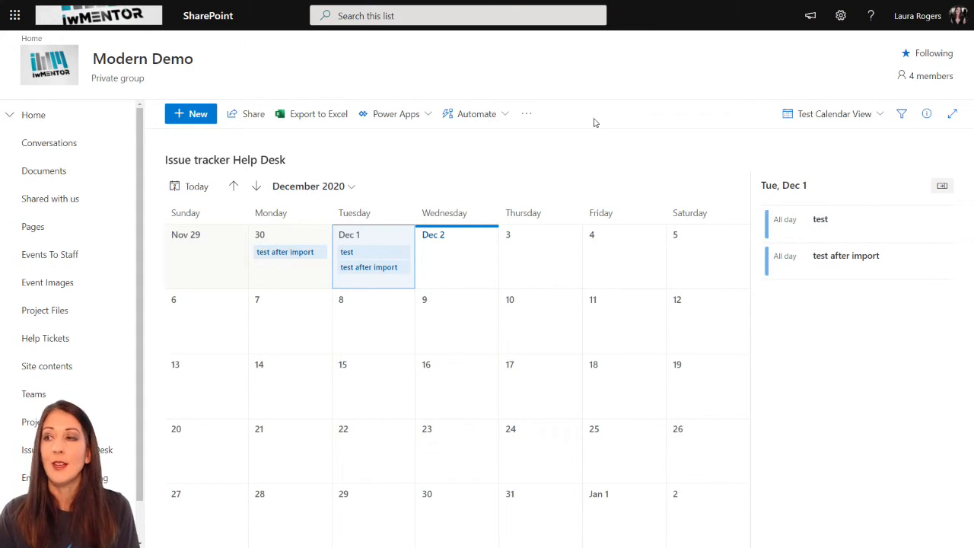
- Edit the site's home page and add a List web part above Documents that shows the Issue tracker Help Desk list
left_click(70, 121)
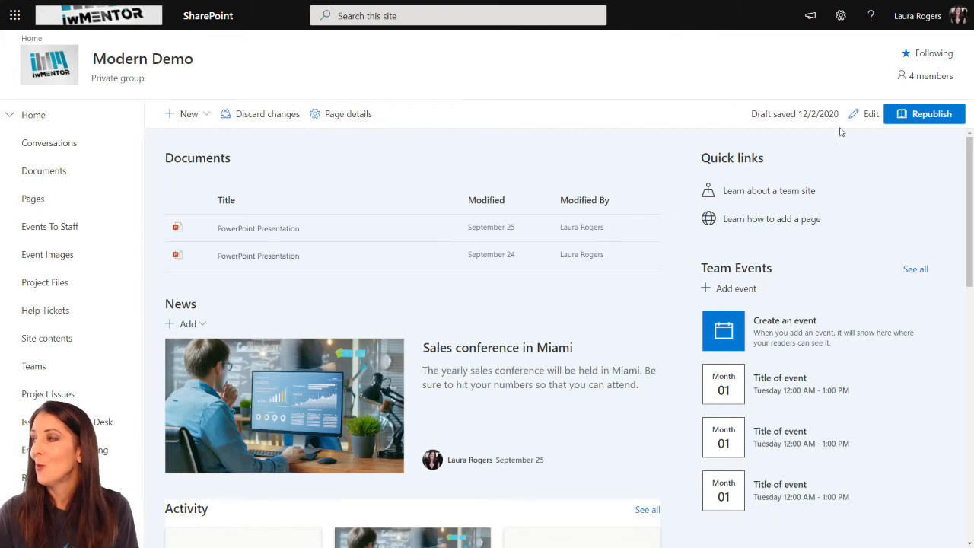
left_click(870, 115)
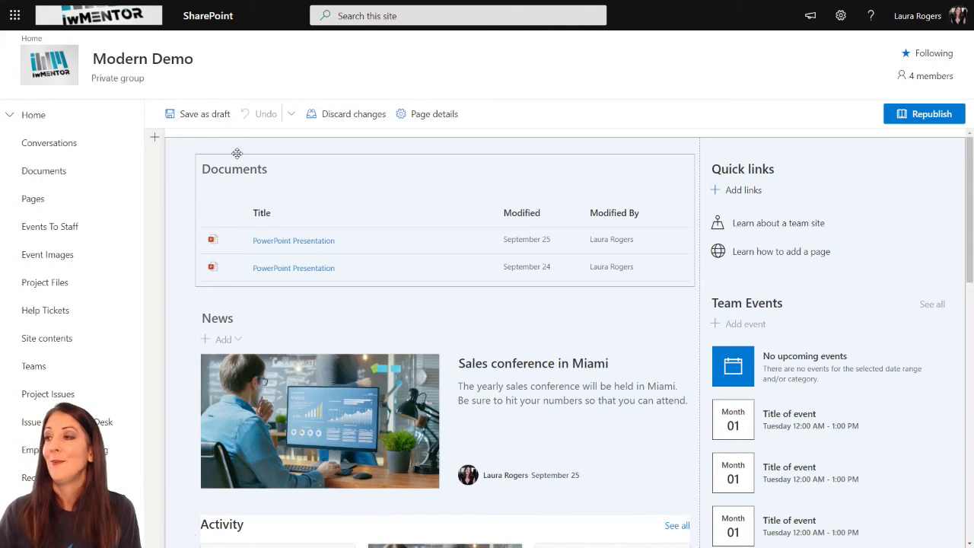
left_click(444, 145)
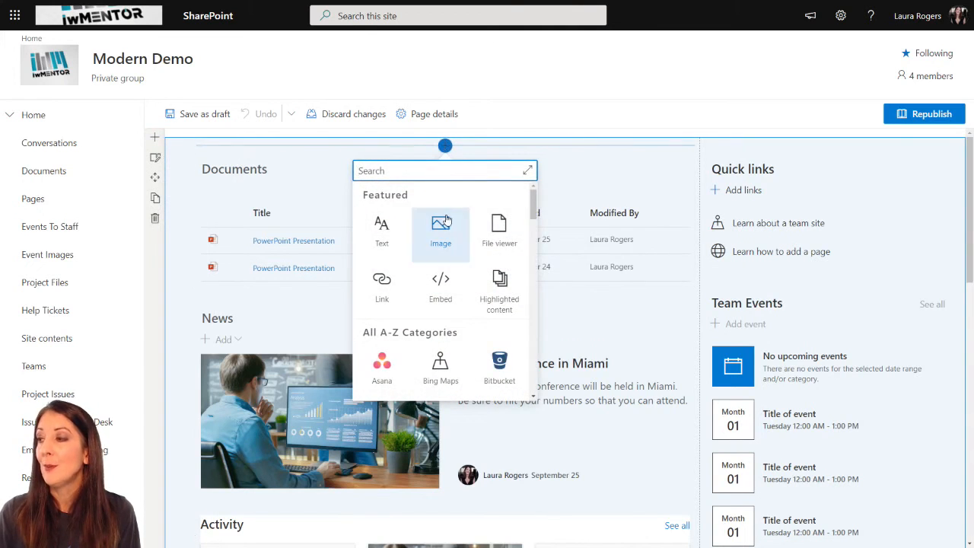
type("list")
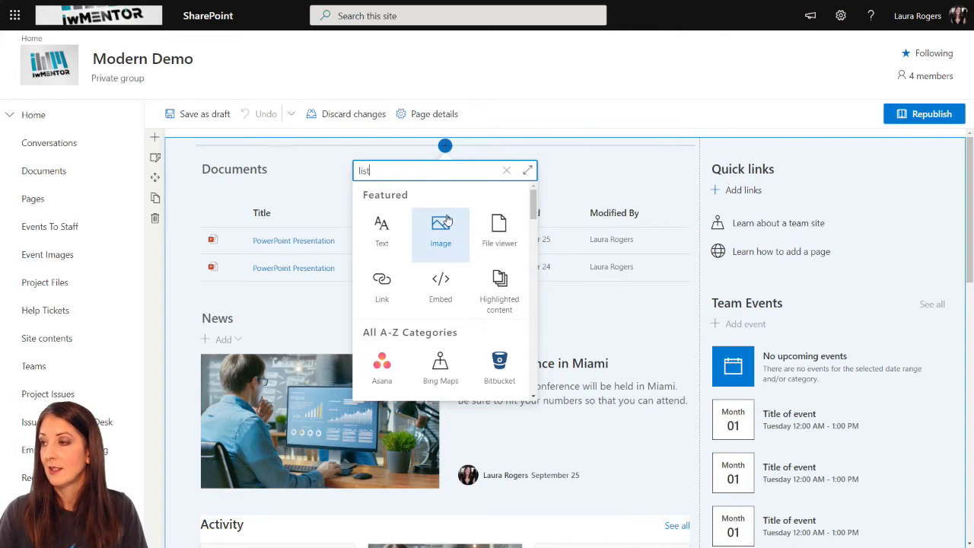
left_click(496, 227)
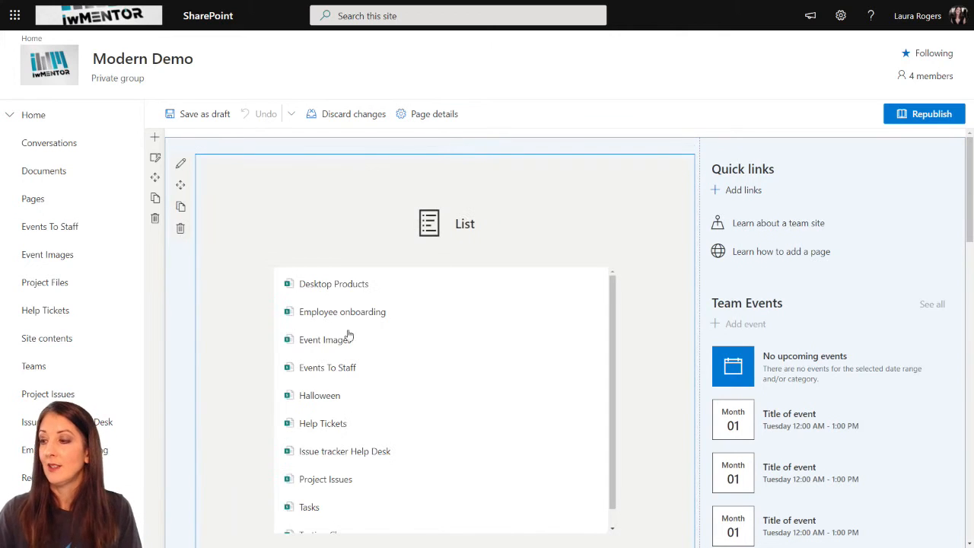
scroll(423, 351, "down", 1)
left_click(323, 434)
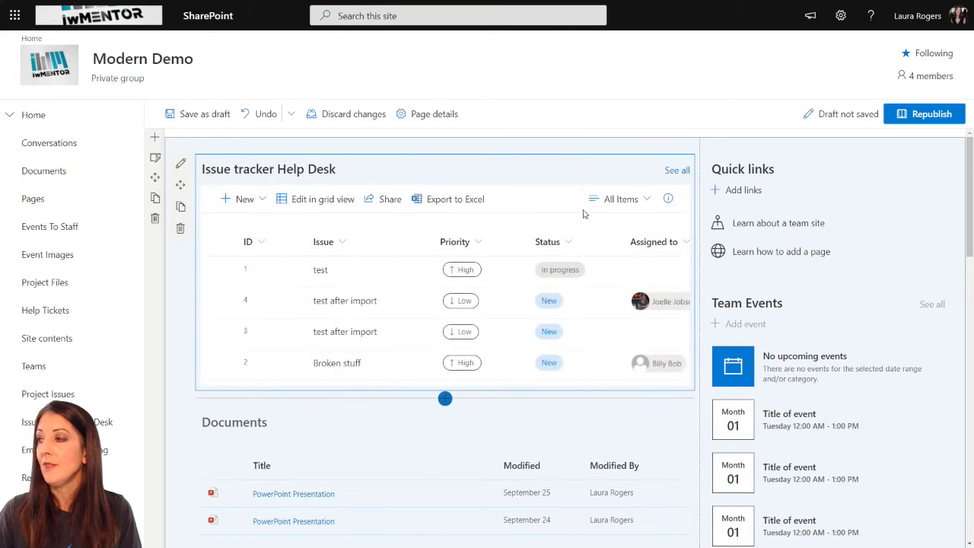
- Check the list and view choices in the Issue tracker Help Desk web part's settings, close them and save the home page as a draft
left_click(179, 166)
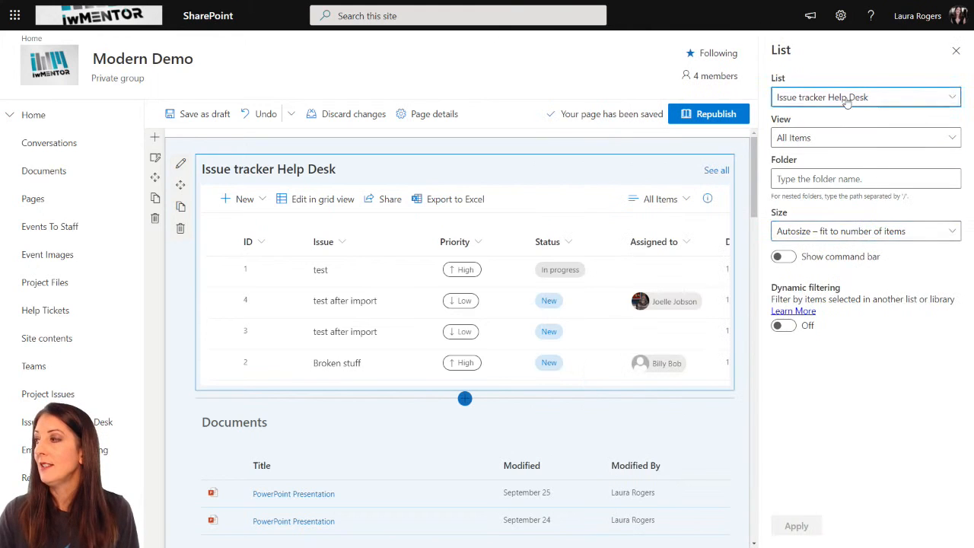
left_click(846, 99)
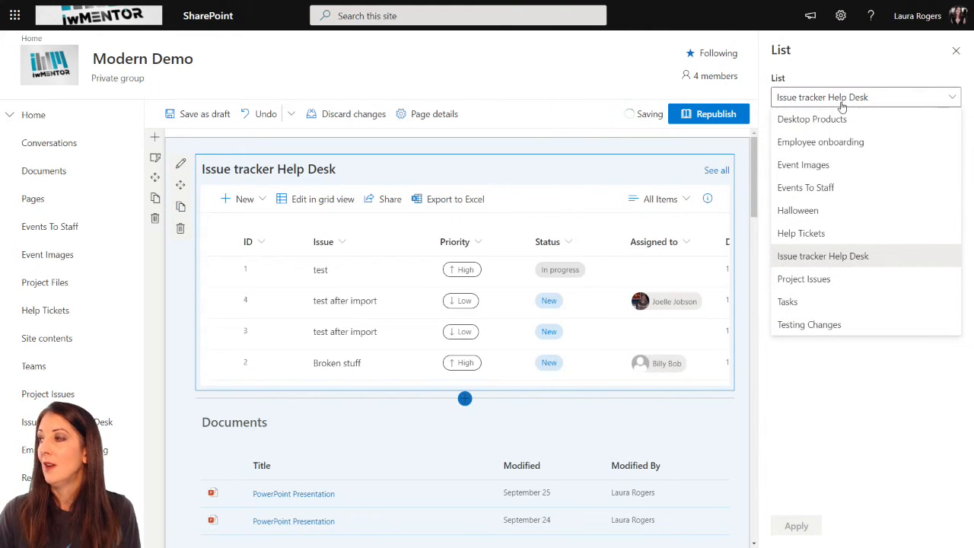
left_click(836, 99)
left_click(837, 138)
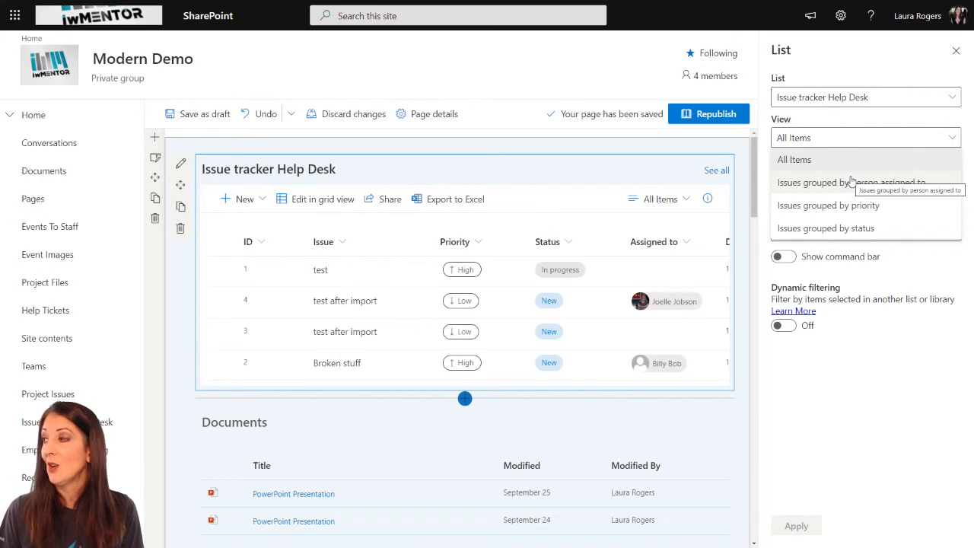
left_click(915, 137)
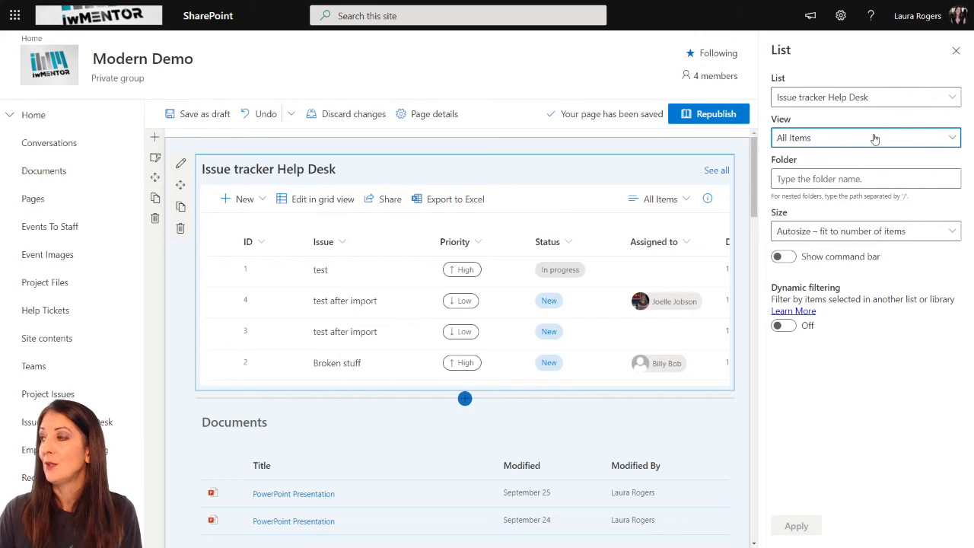
left_click(837, 143)
left_click(867, 142)
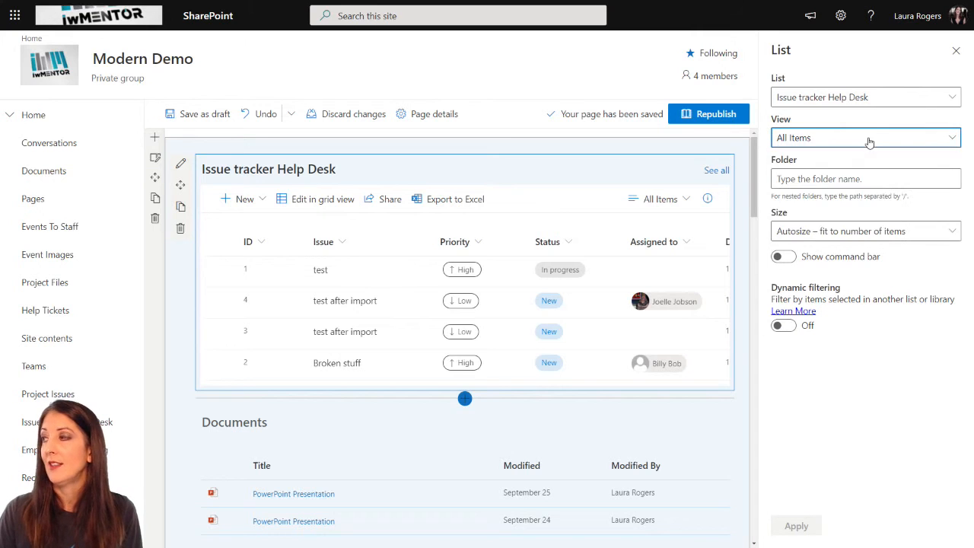
left_click(956, 51)
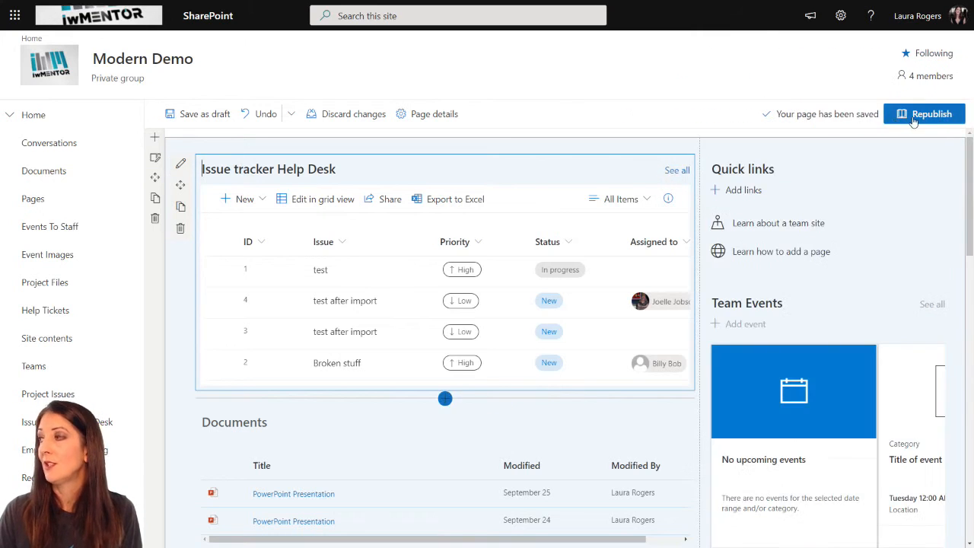
left_click(206, 114)
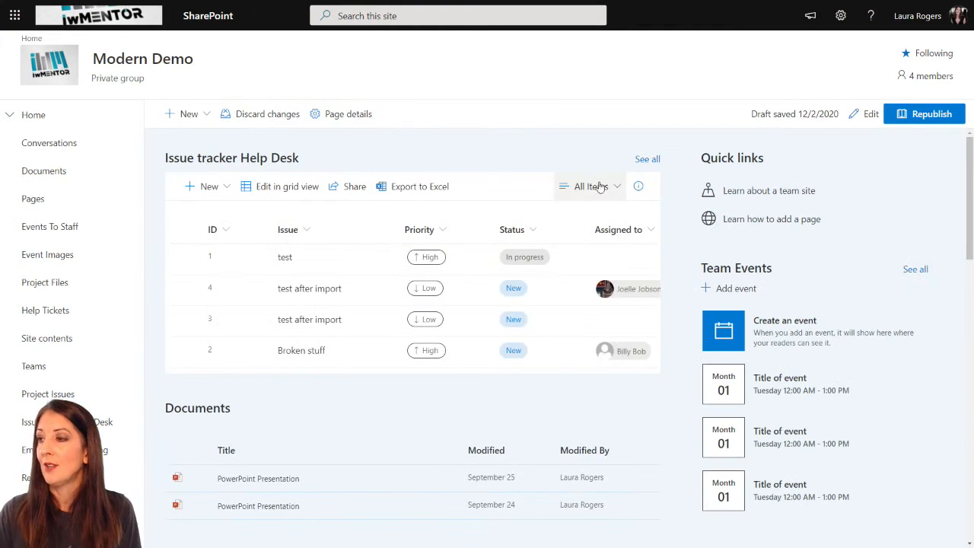
- Preview Test Calendar View in the home page's Issue tracker Help Desk web part, and return the web part to All Items
left_click(591, 186)
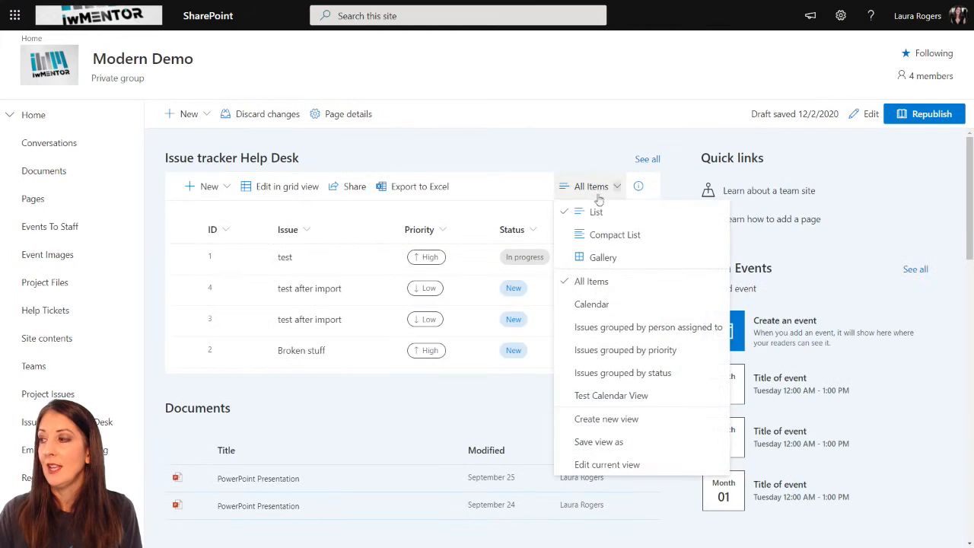
left_click(611, 395)
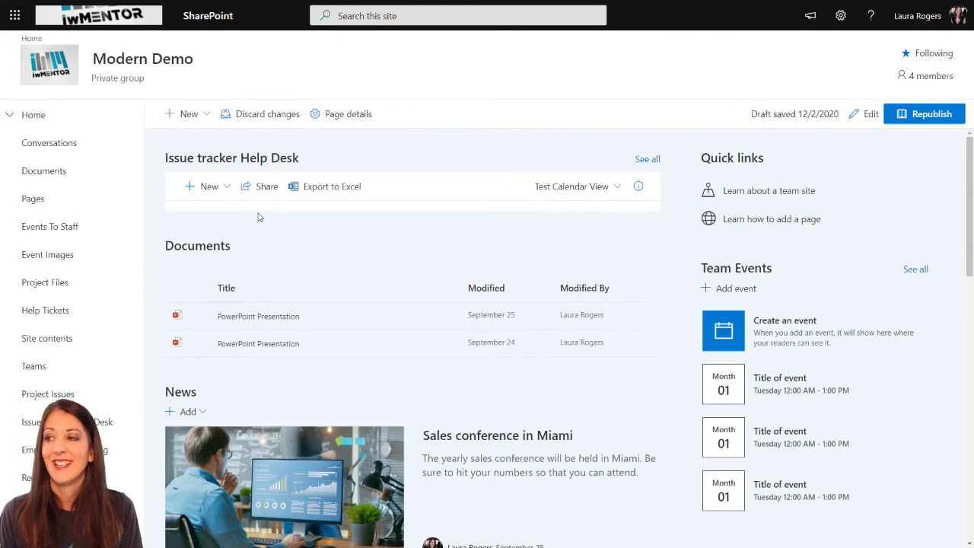
left_click(591, 186)
left_click(567, 212)
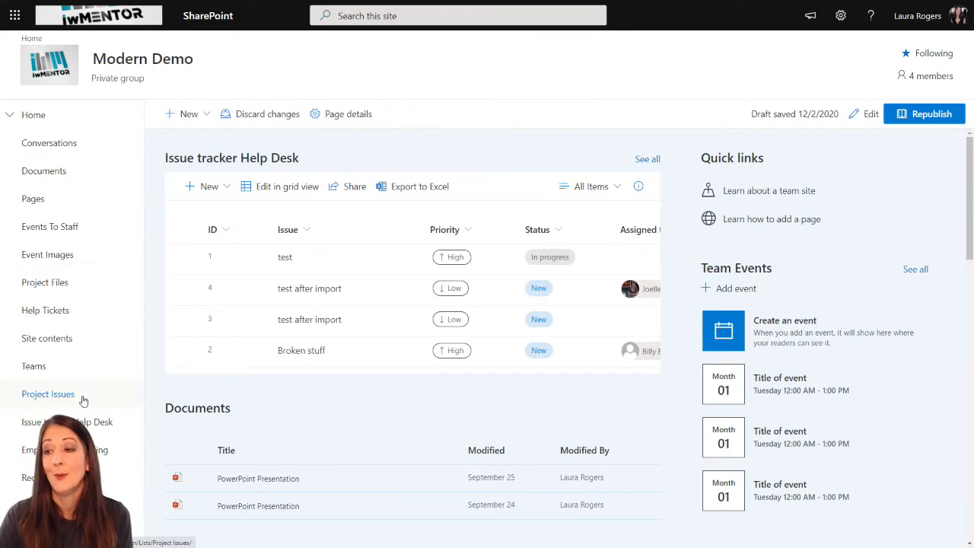
- Open the full Issue tracker Help Desk list from the site navigation and display it in Test Calendar View
left_click(124, 414)
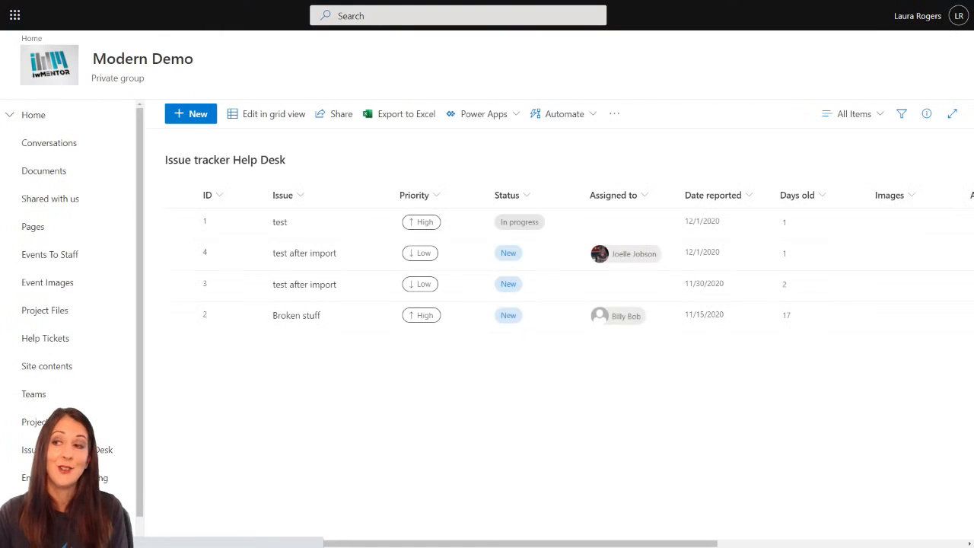
left_click(853, 118)
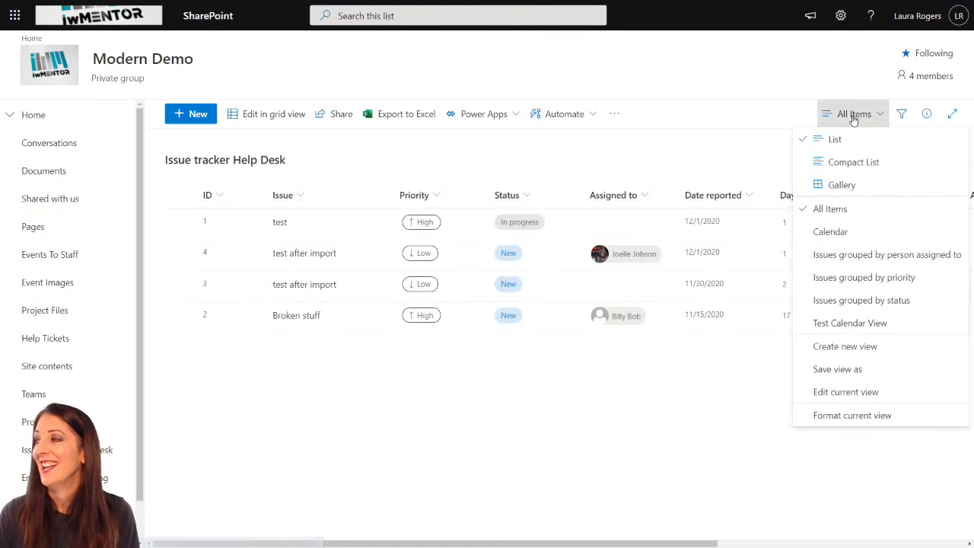
left_click(843, 323)
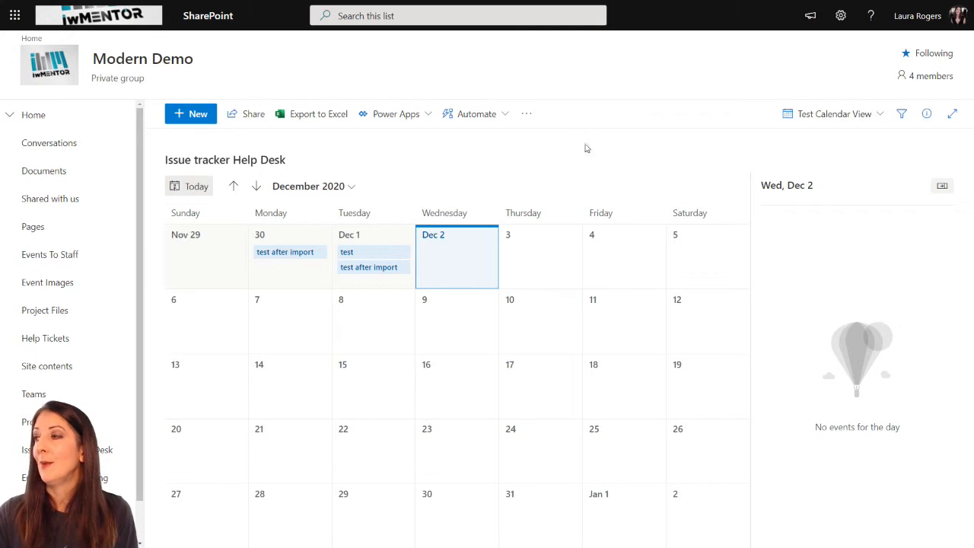
- Review the start date, end date and title settings of Test Calendar View, and cancel the edit
left_click(827, 117)
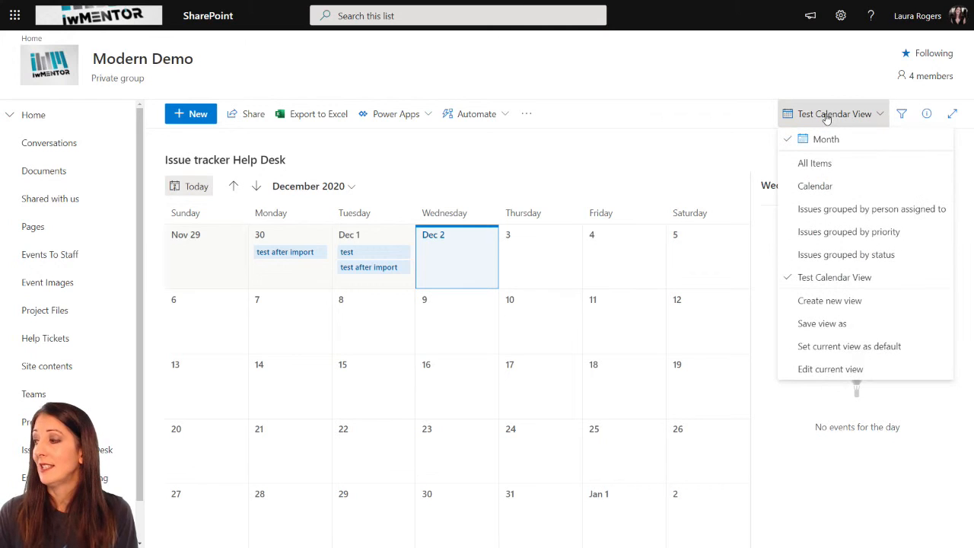
left_click(815, 373)
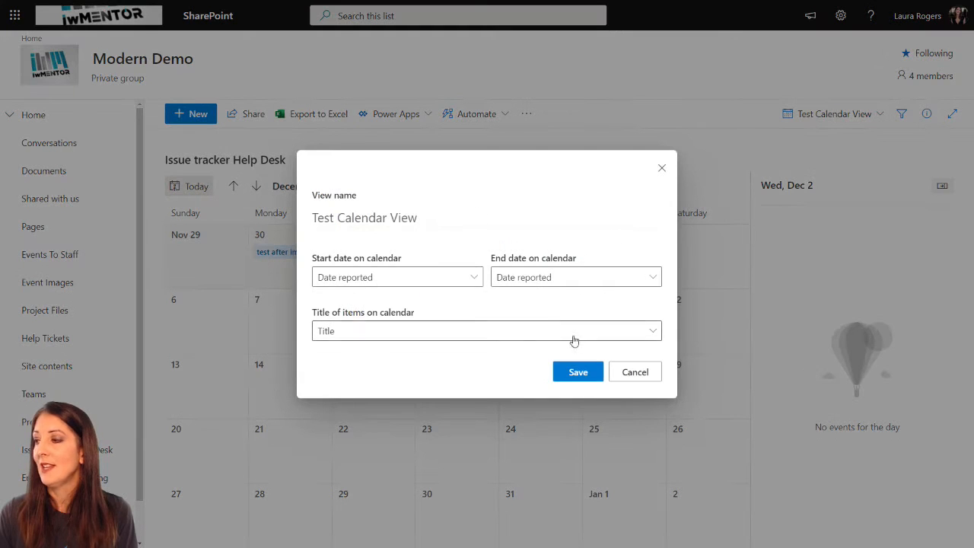
left_click(634, 372)
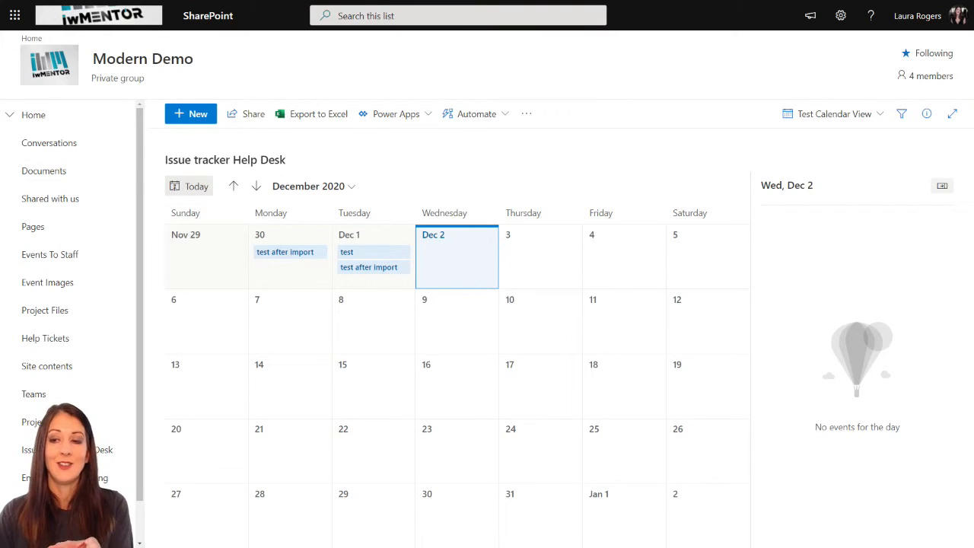
- Open the settings page of the Issue tracker Help Desk list and look through to its Views section
left_click(867, 118)
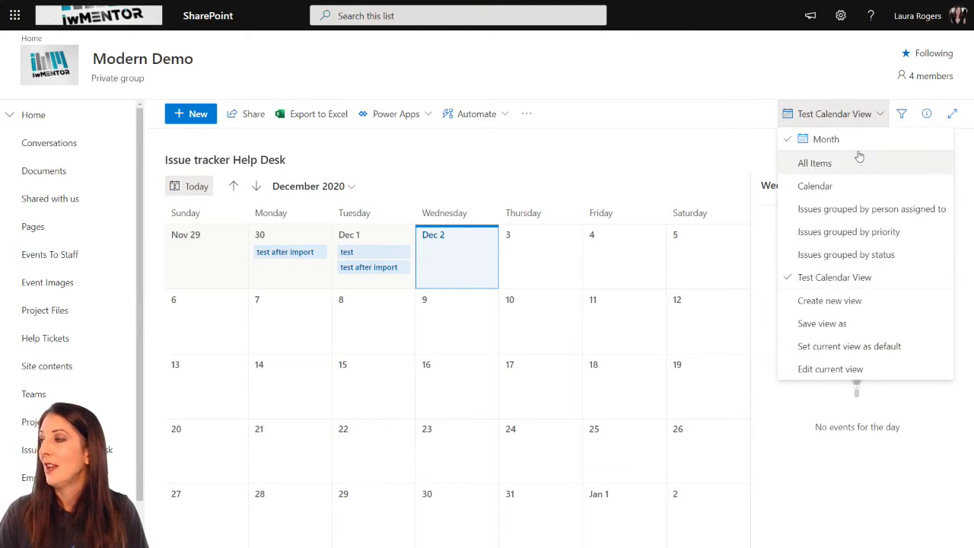
left_click(840, 15)
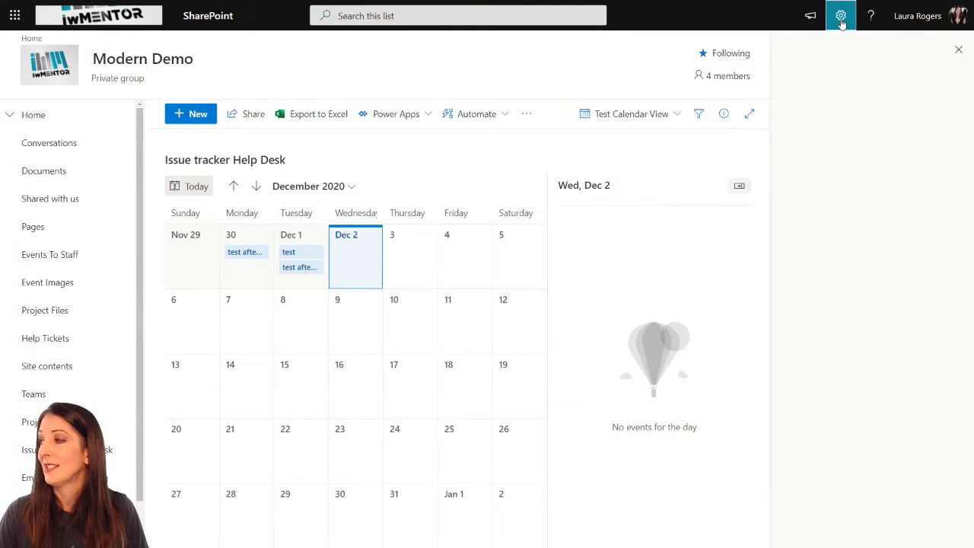
left_click(797, 148)
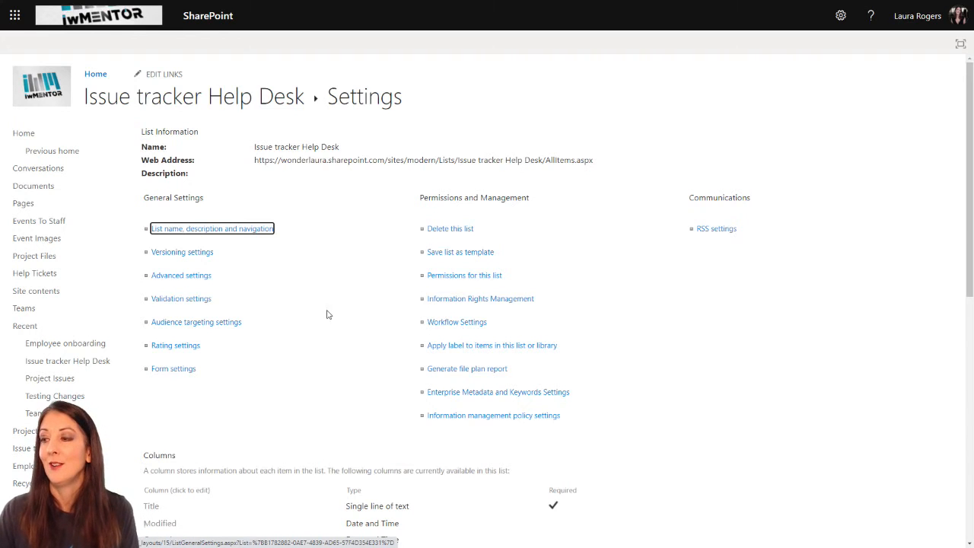
scroll(328, 318, "down", 6)
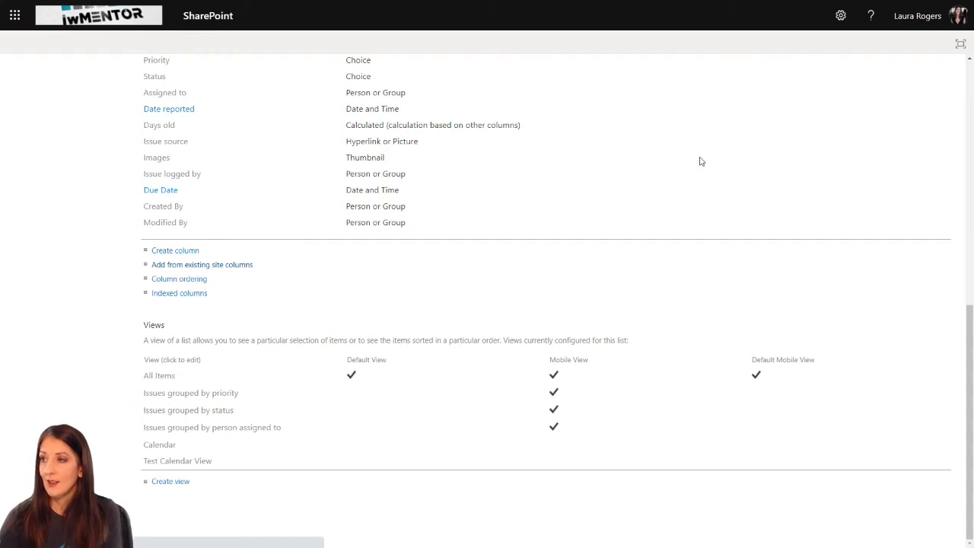
- Edit the view named Calendar and try to make it the list's default view
left_click(171, 449)
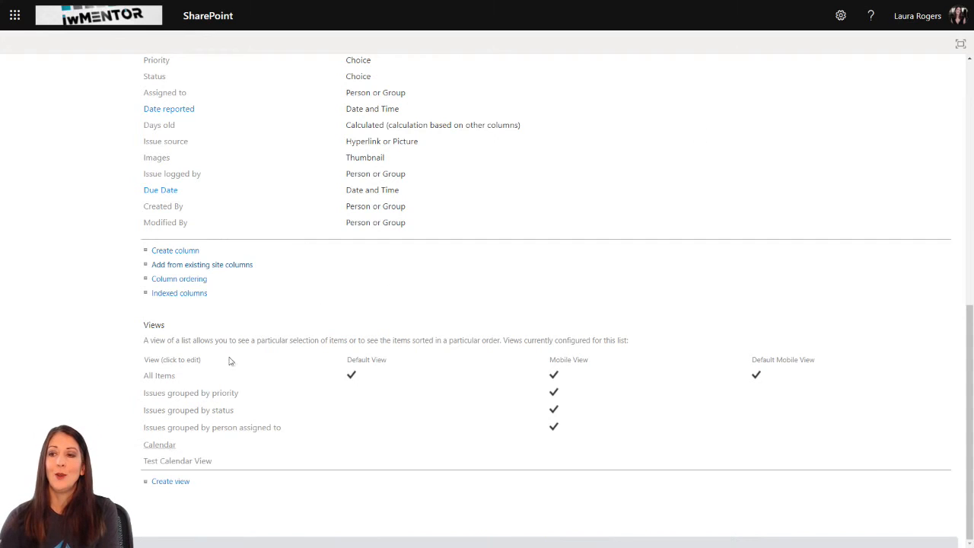
scroll(408, 281, "down", 2)
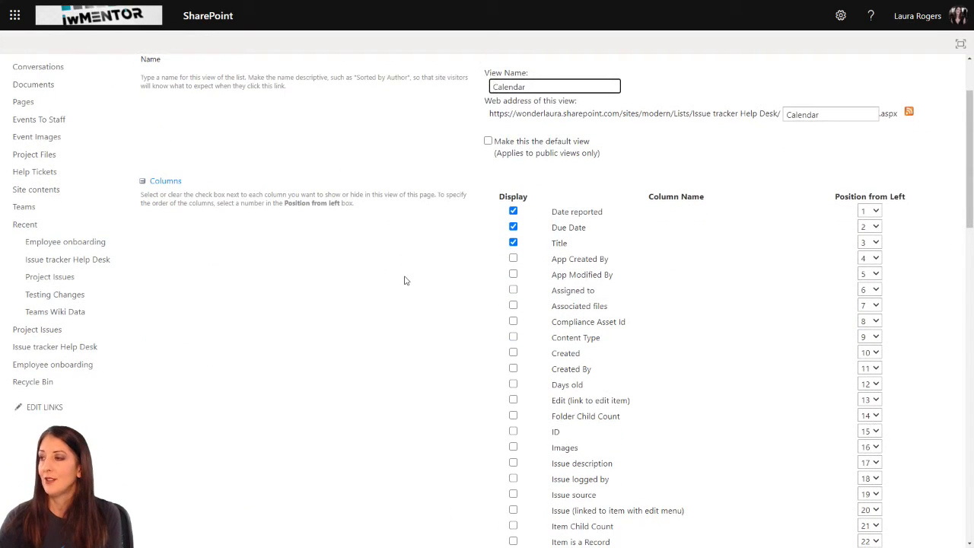
left_click(487, 141)
scroll(445, 161, "up", 2)
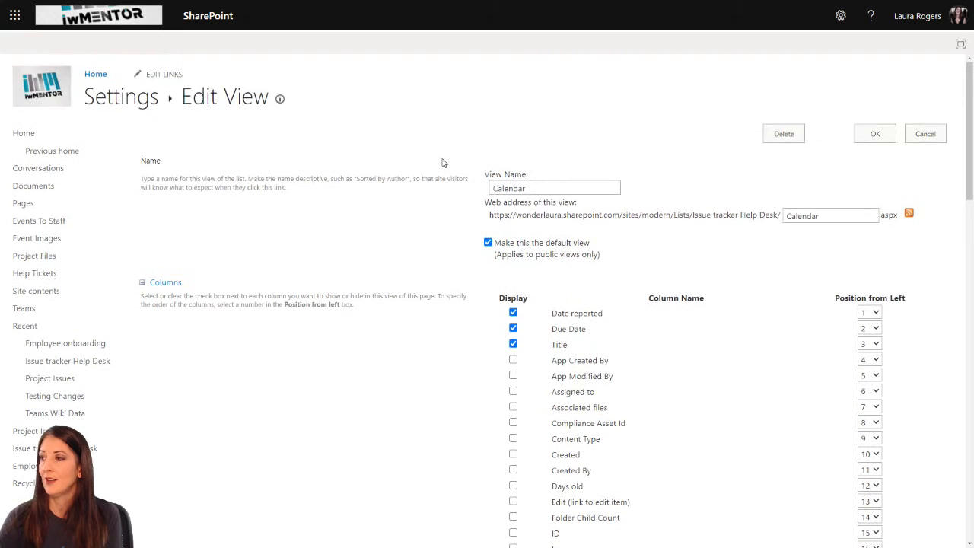
left_click(873, 135)
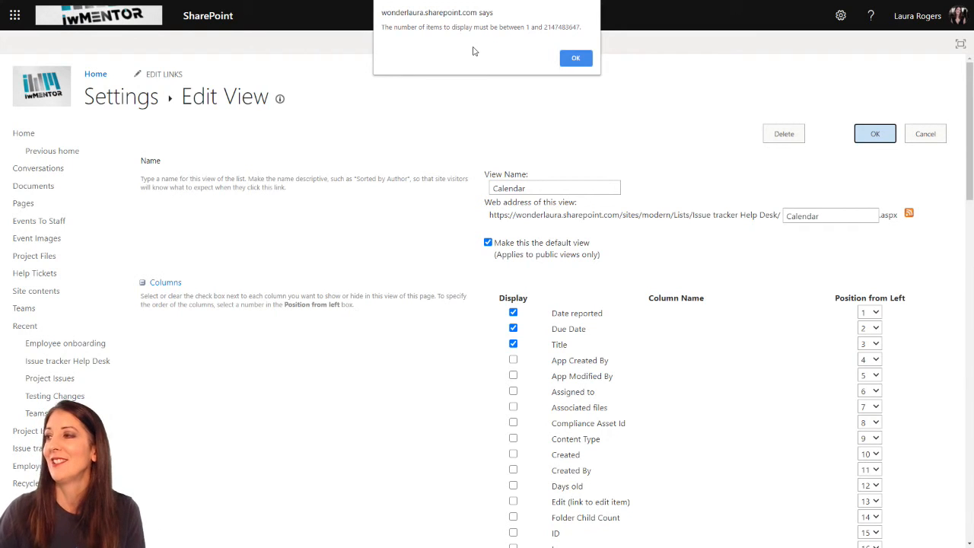
left_click(578, 60)
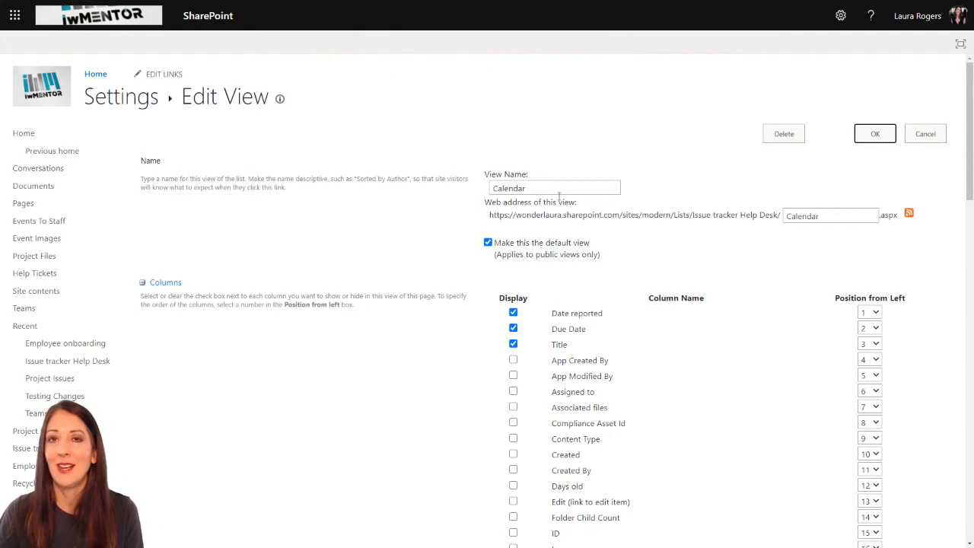
- Examine the filter, style and mobile settings of the Calendar view, and cancel editing the view
scroll(620, 260, "down", 20)
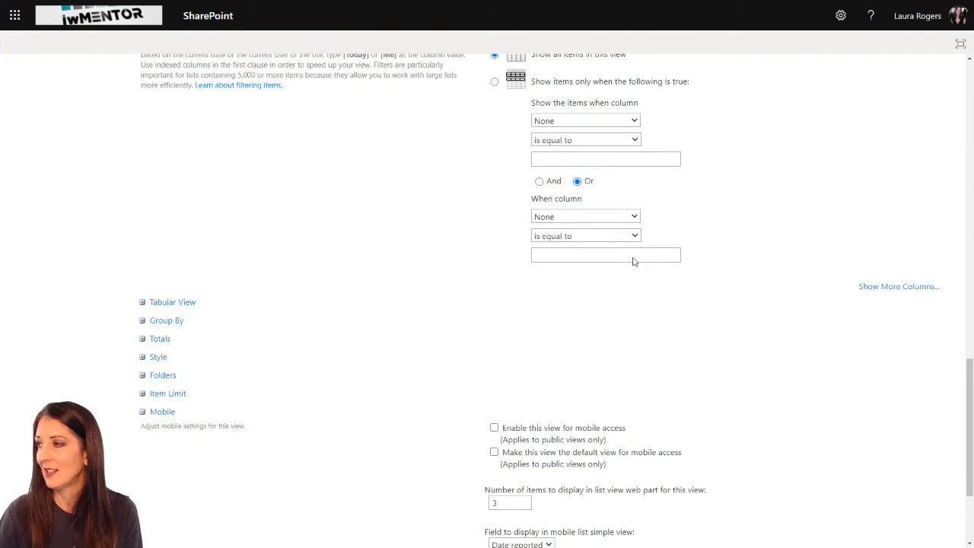
left_click(142, 358)
scroll(380, 276, "down", 3)
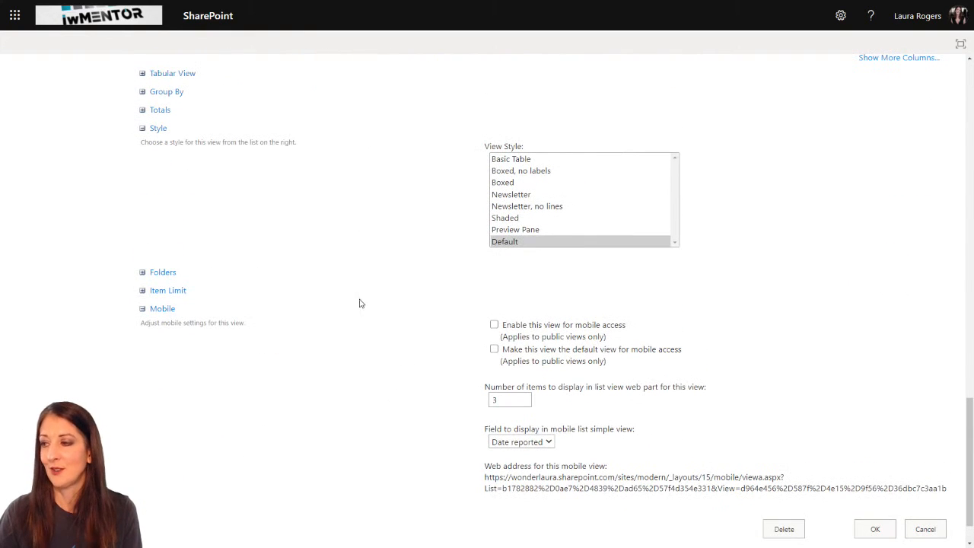
scroll(401, 321, "up", 5)
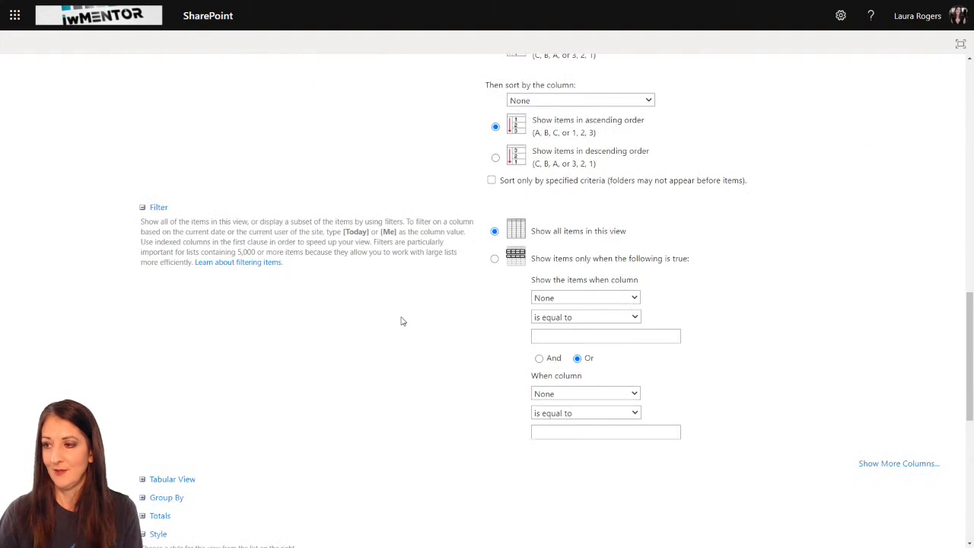
scroll(402, 321, "down", 5)
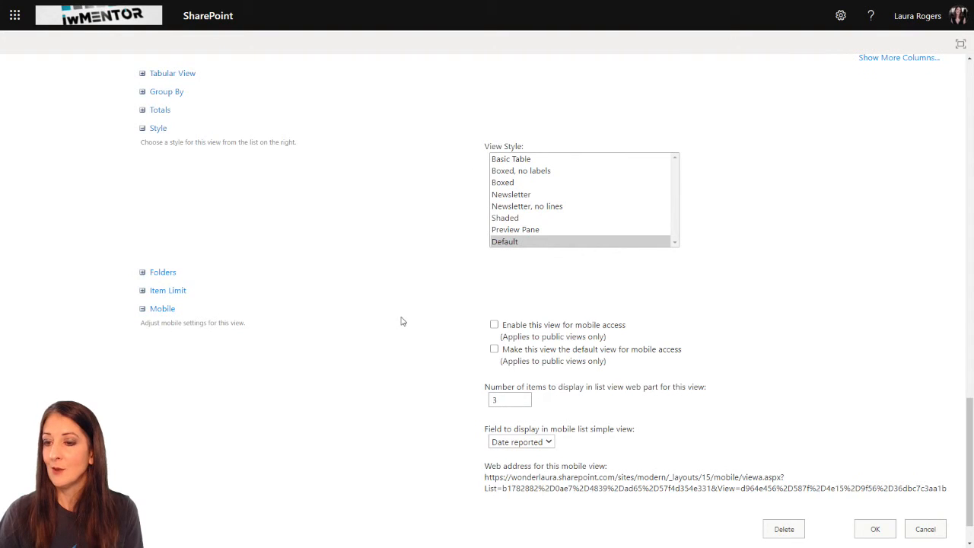
left_click(925, 530)
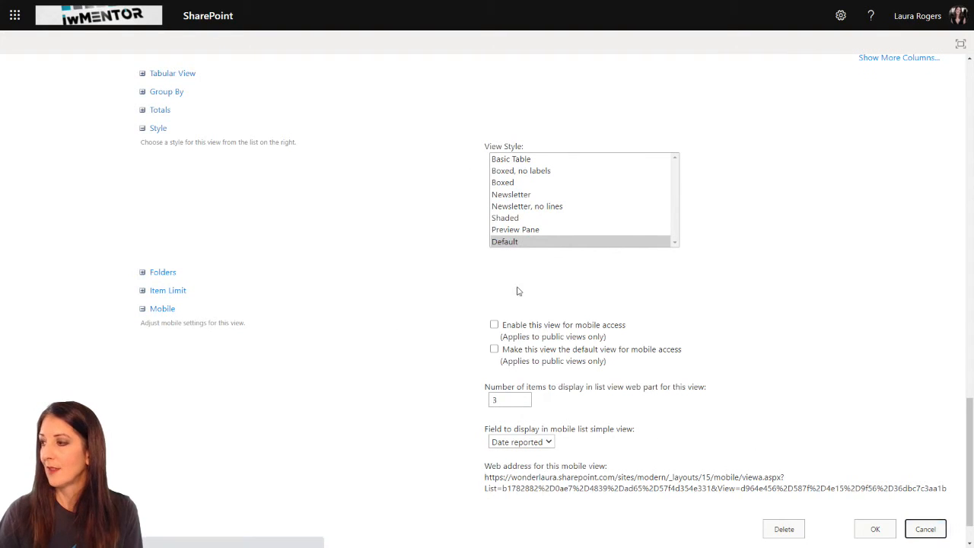
- Return to the Issue tracker Help Desk list from its settings, and open the Help Tickets list
left_click(202, 97)
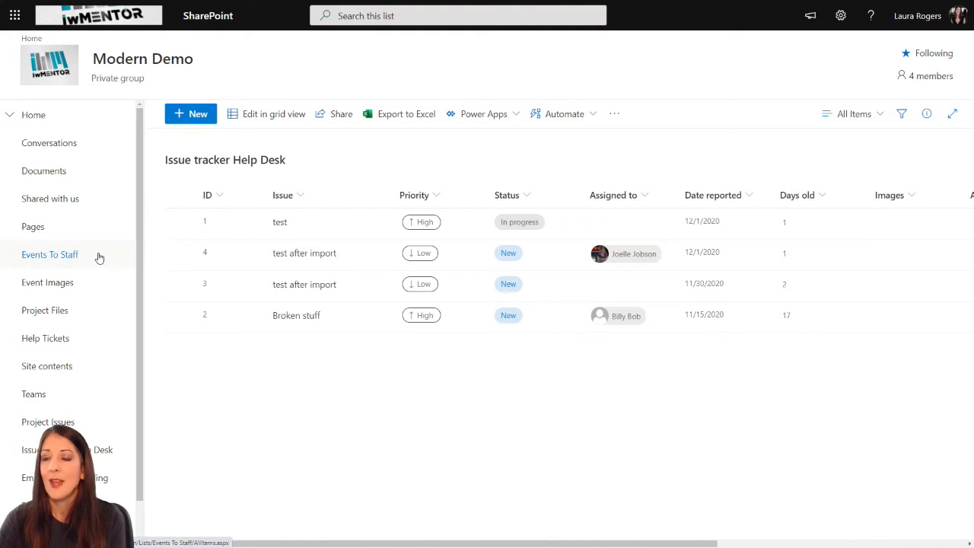
left_click(65, 339)
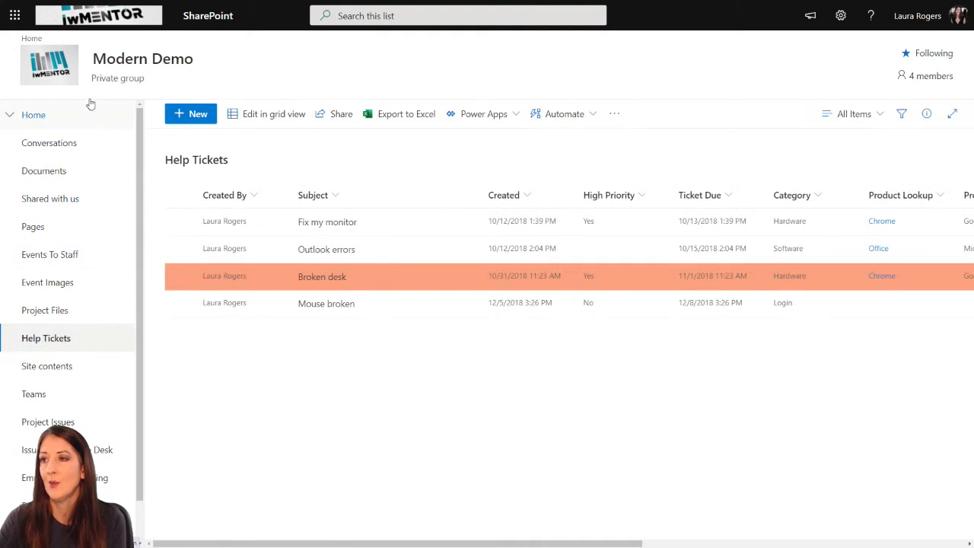
- Switch to the Microsoft Lists app and start a new list to show the available creation options and templates
left_click(15, 15)
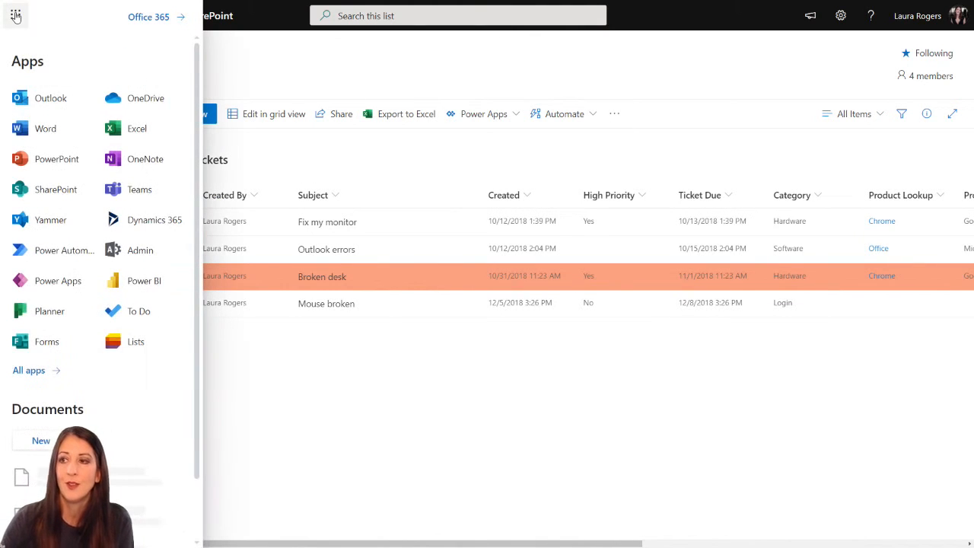
left_click(122, 344)
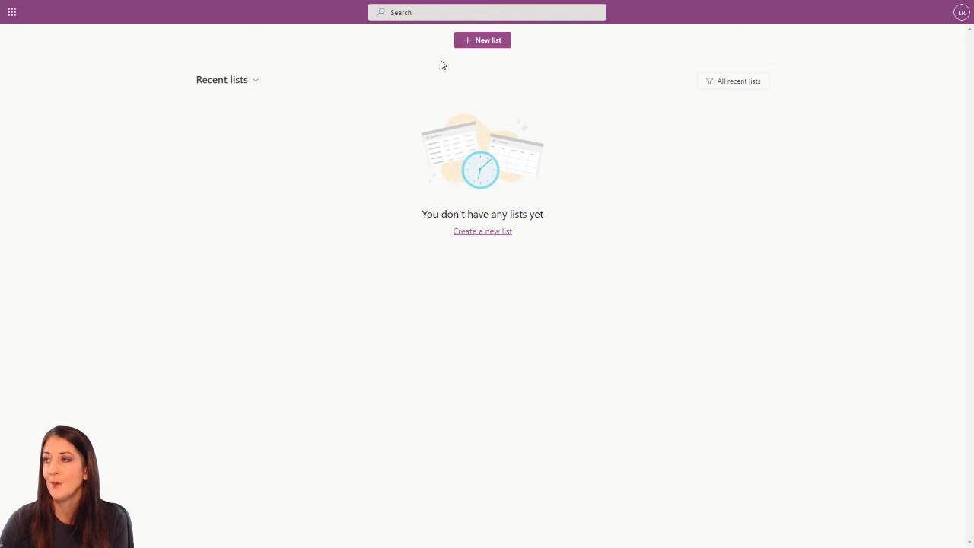
left_click(483, 41)
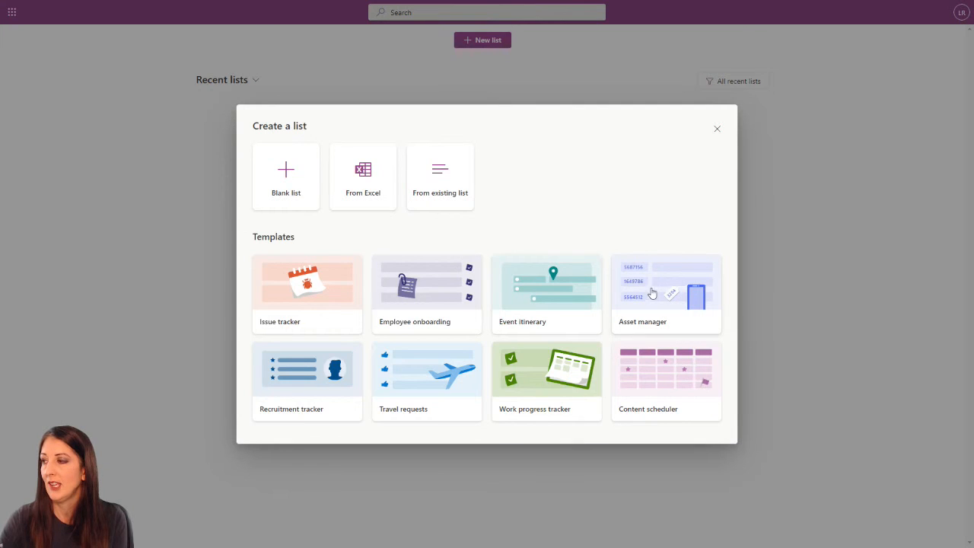
- Try to create a list from the Content scheduler template, saving it to My lists
left_click(671, 382)
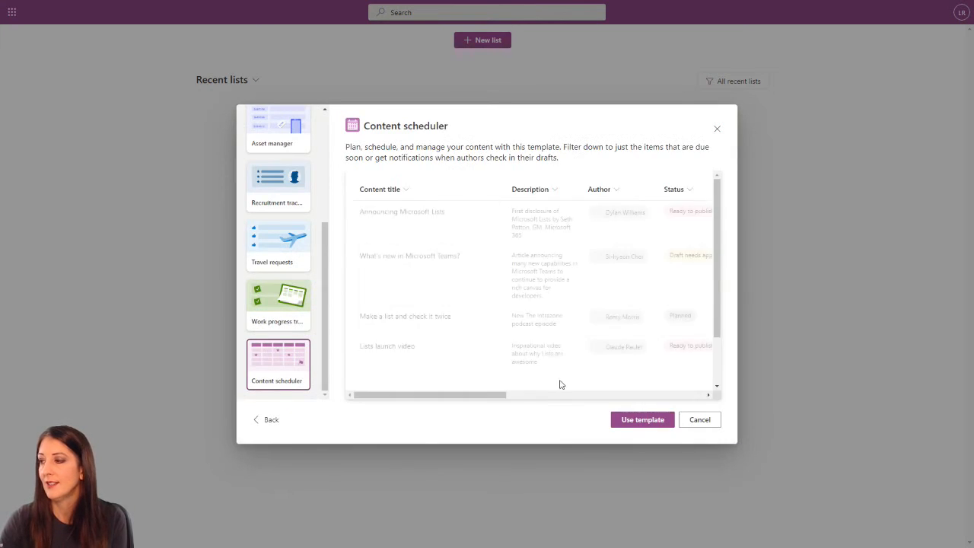
left_click(642, 419)
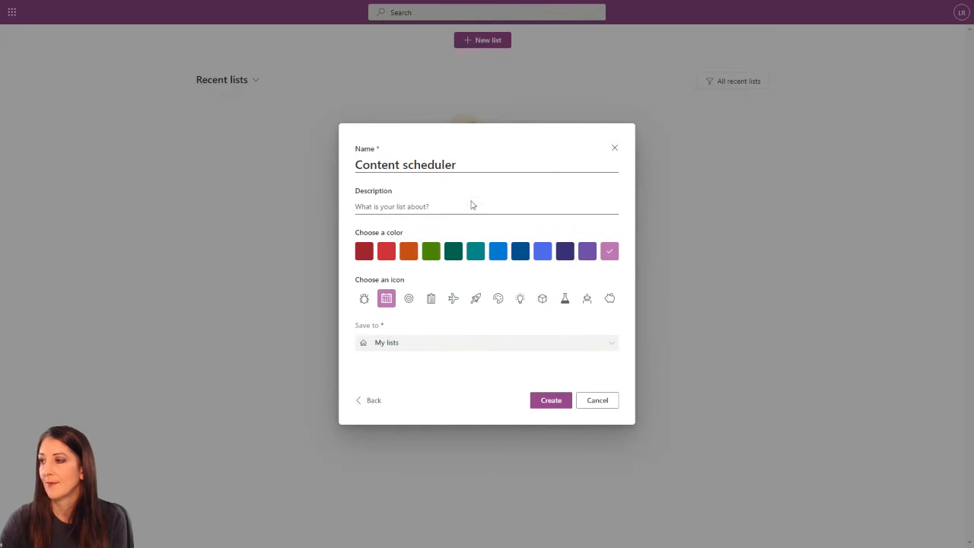
left_click(547, 401)
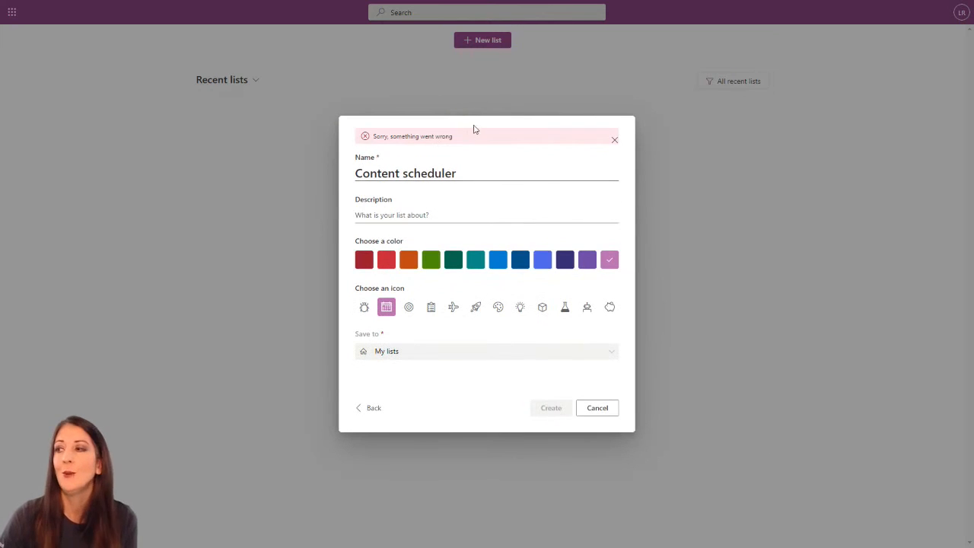
- Change the new list's name to Content scheduler Demo and try to pick a different save location
left_click(467, 172)
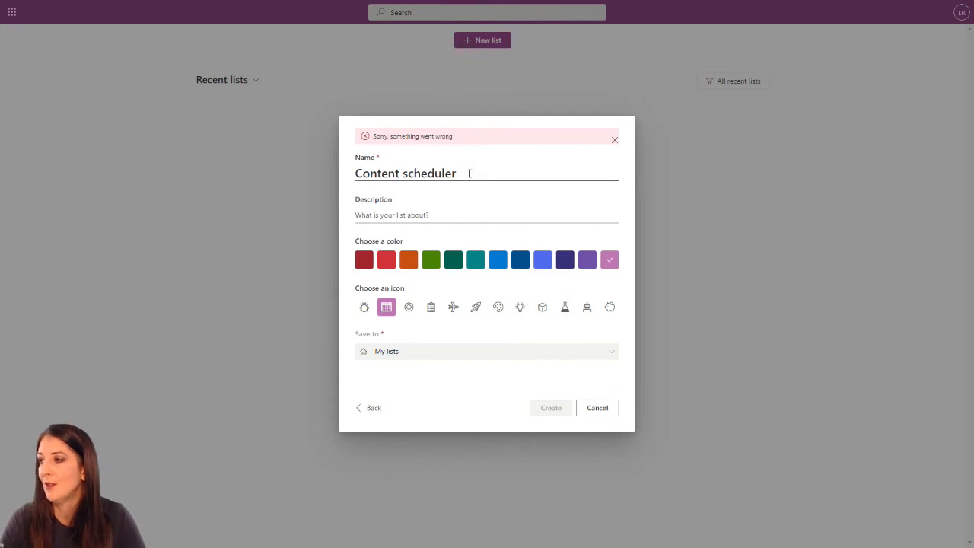
type("T")
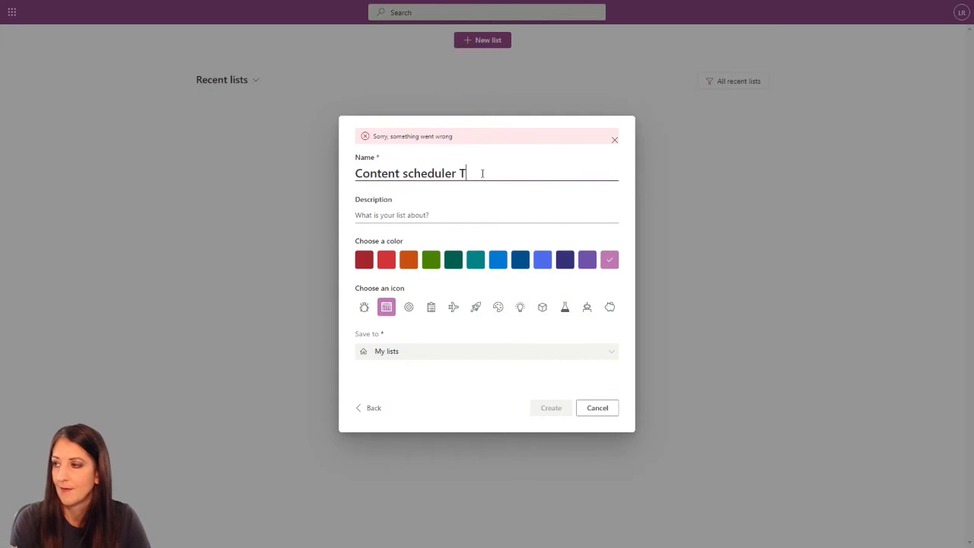
key("BackSpace")
type("Demo")
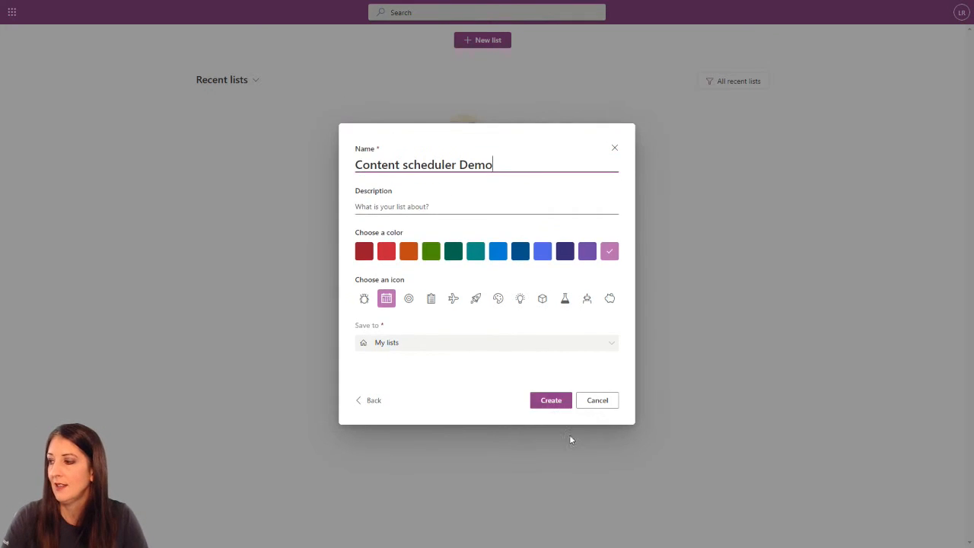
left_click(466, 346)
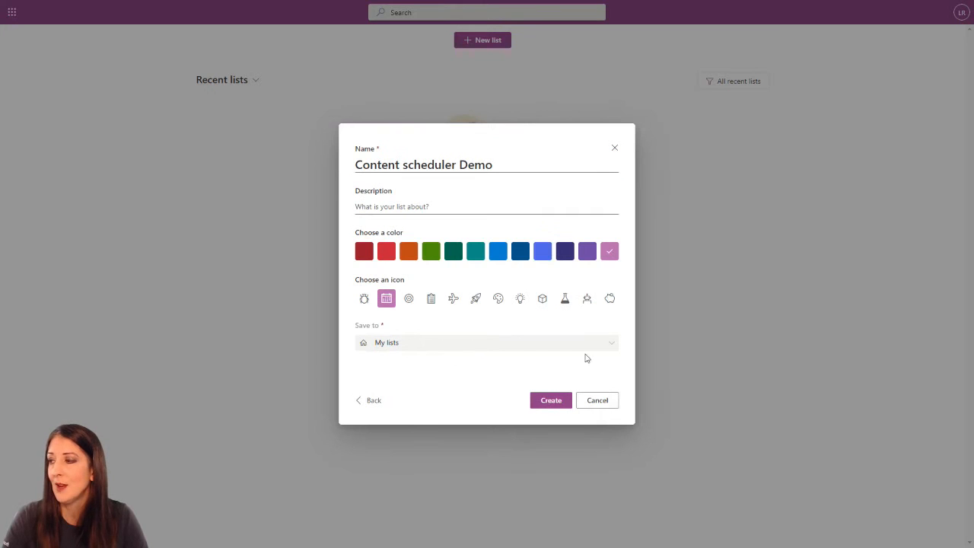
- Go back and try the Work progress tracker template instead, then cancel creating the list
left_click(366, 401)
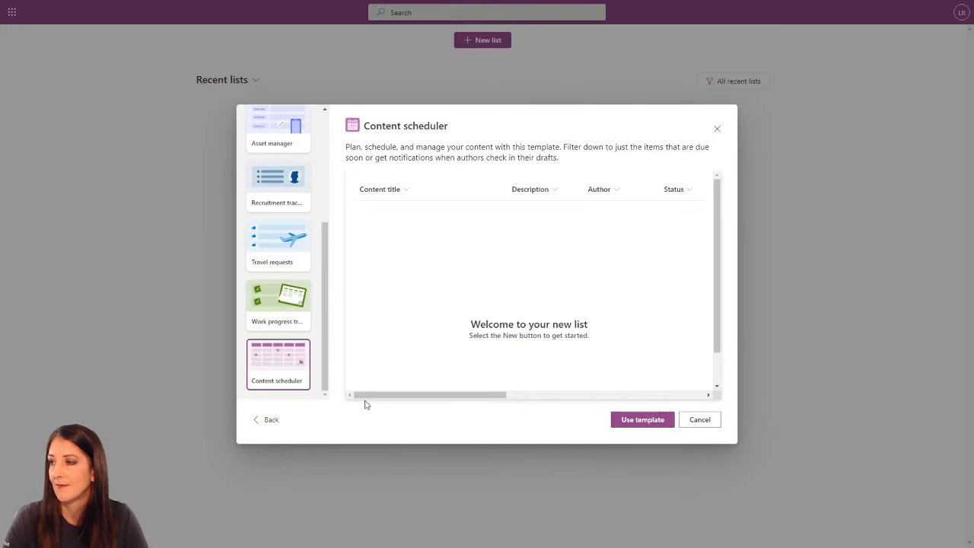
left_click(267, 308)
left_click(631, 424)
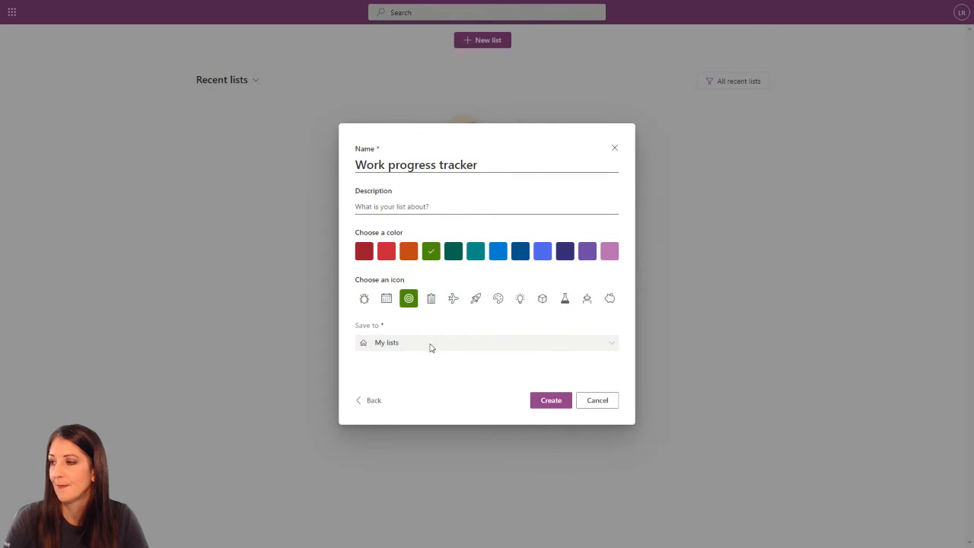
left_click(606, 400)
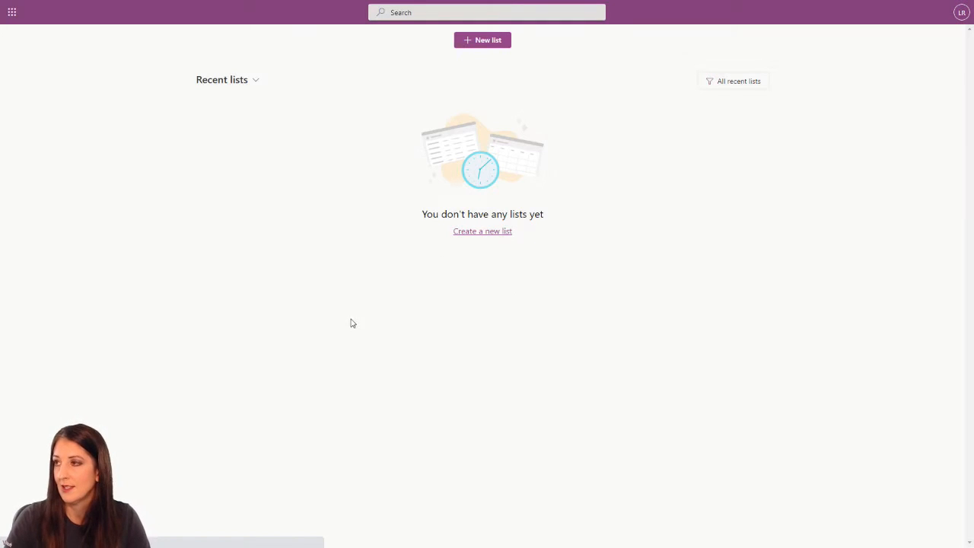
- Look through all apps to reopen Microsoft Lists, and start a new list from the Content scheduler template
left_click(12, 13)
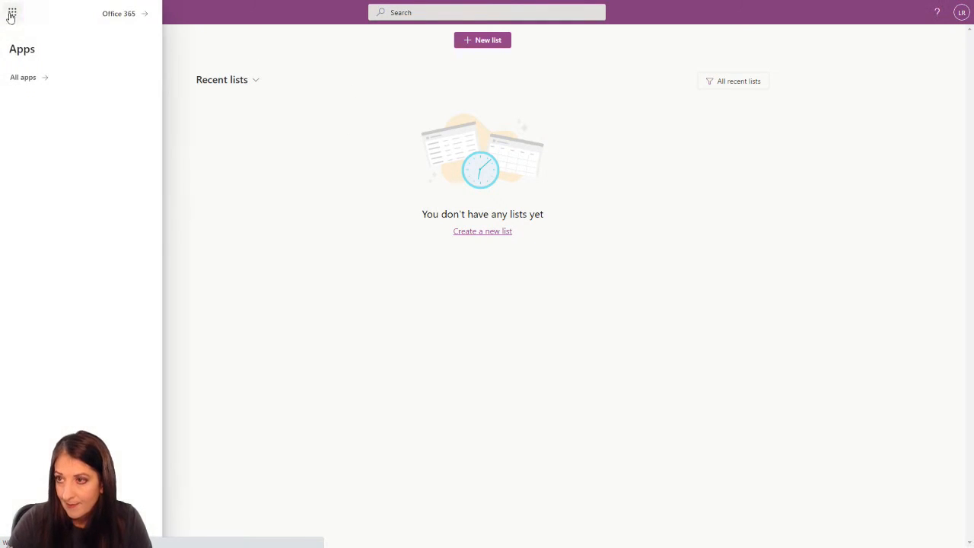
left_click(24, 79)
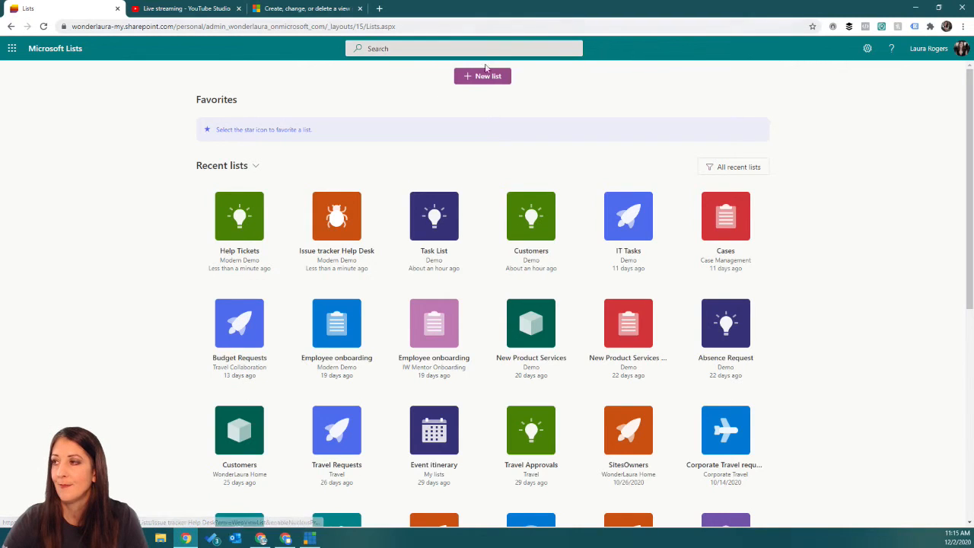
left_click(482, 79)
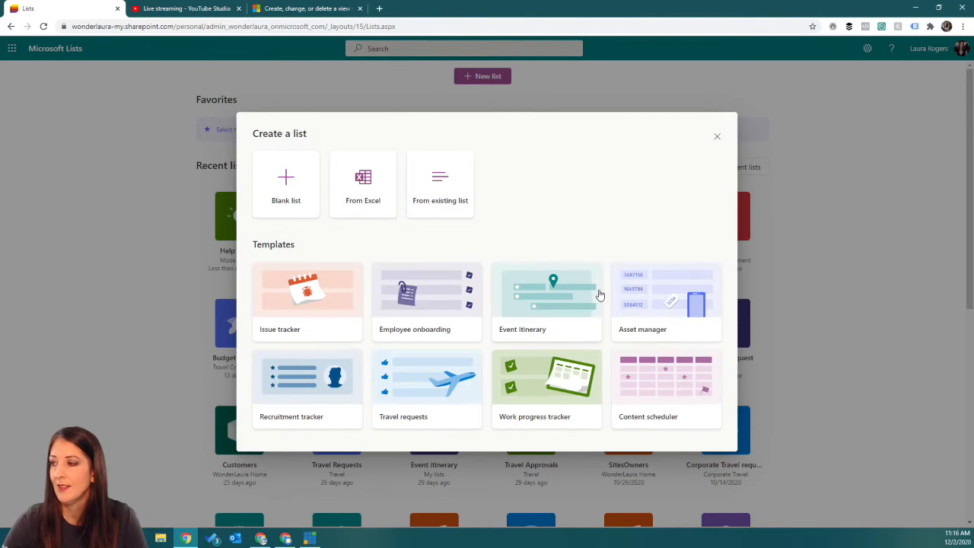
left_click(659, 387)
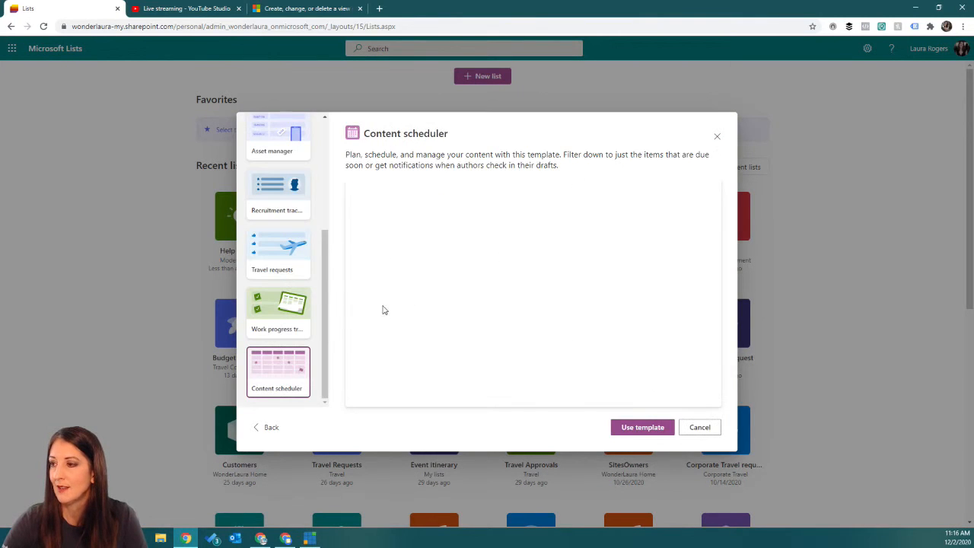
left_click(639, 429)
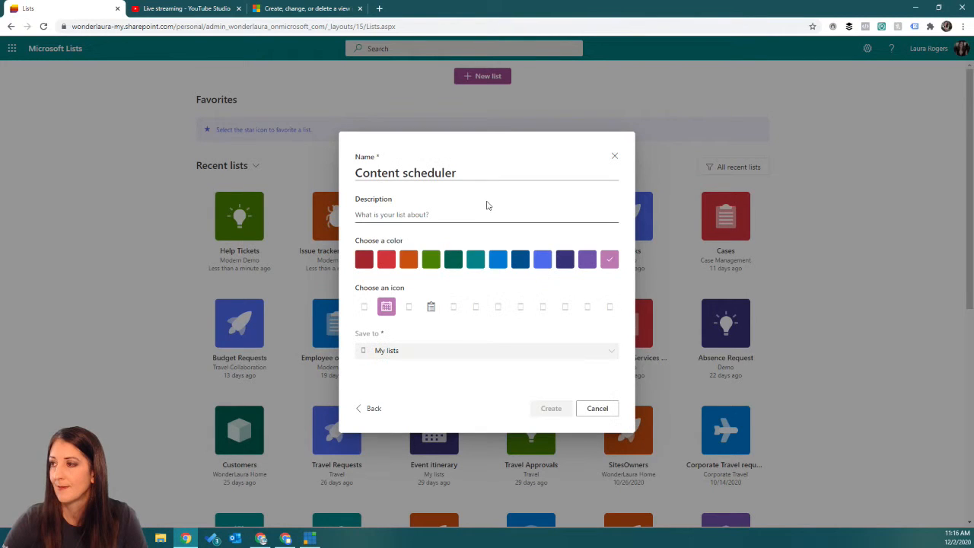
- Name the list Content scheduler DEMO, save it to the Contoso Modern site, and create it
left_click(466, 173)
type("DEM")
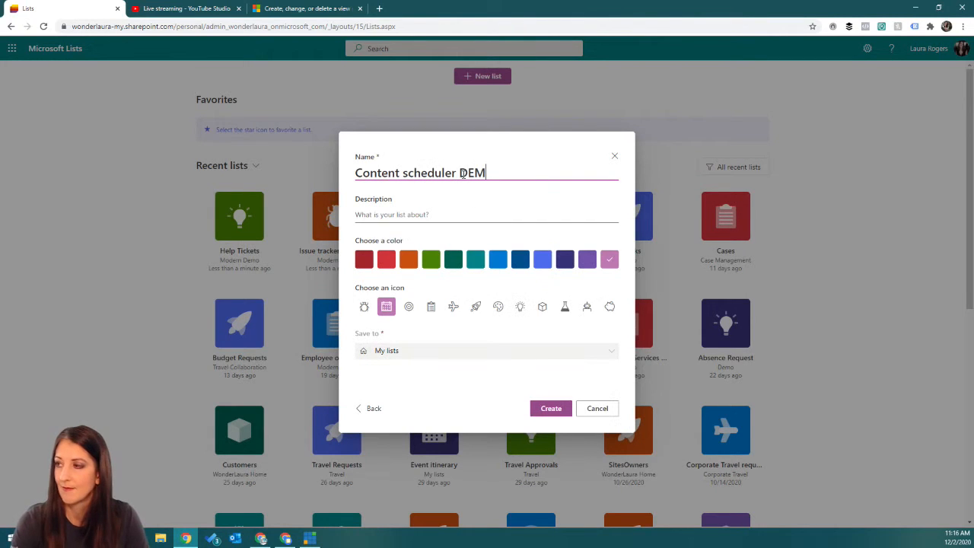
type("O")
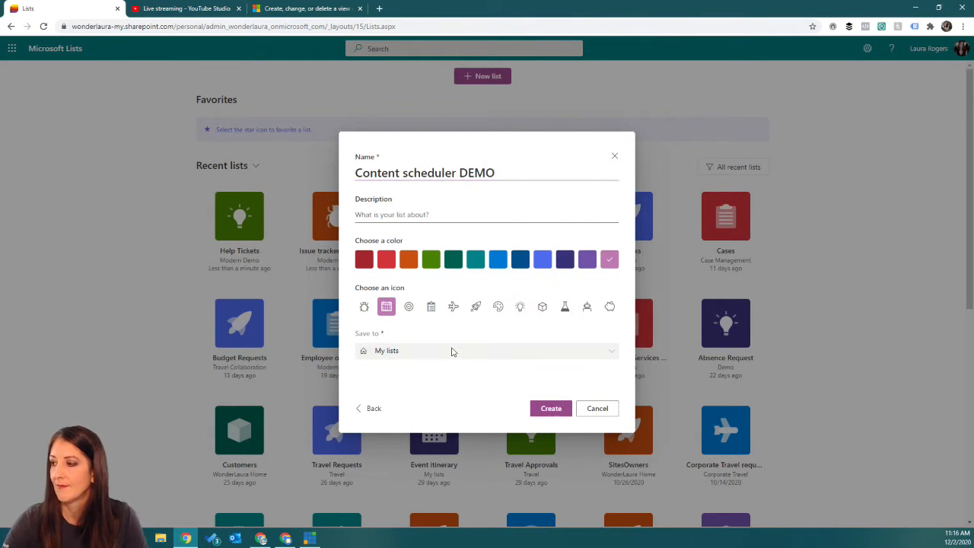
left_click(615, 350)
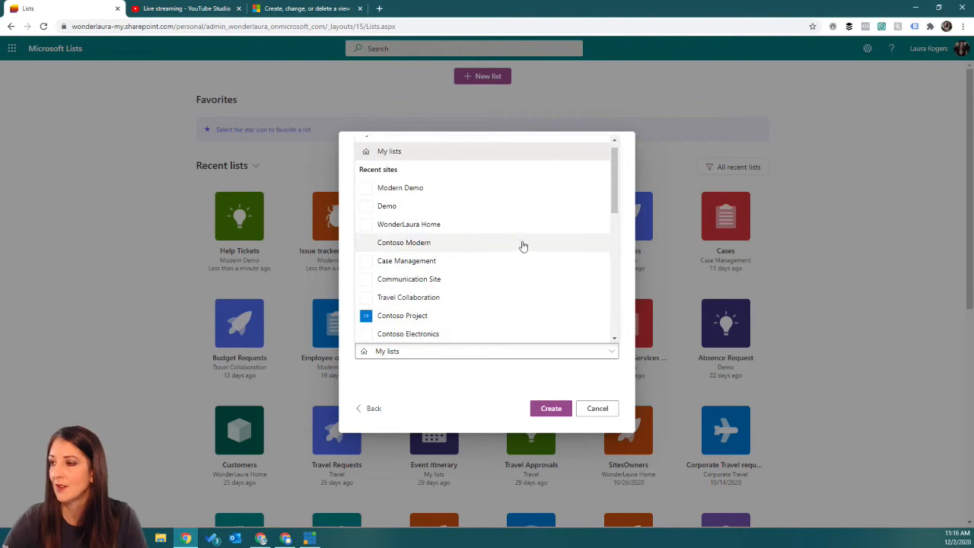
left_click(432, 242)
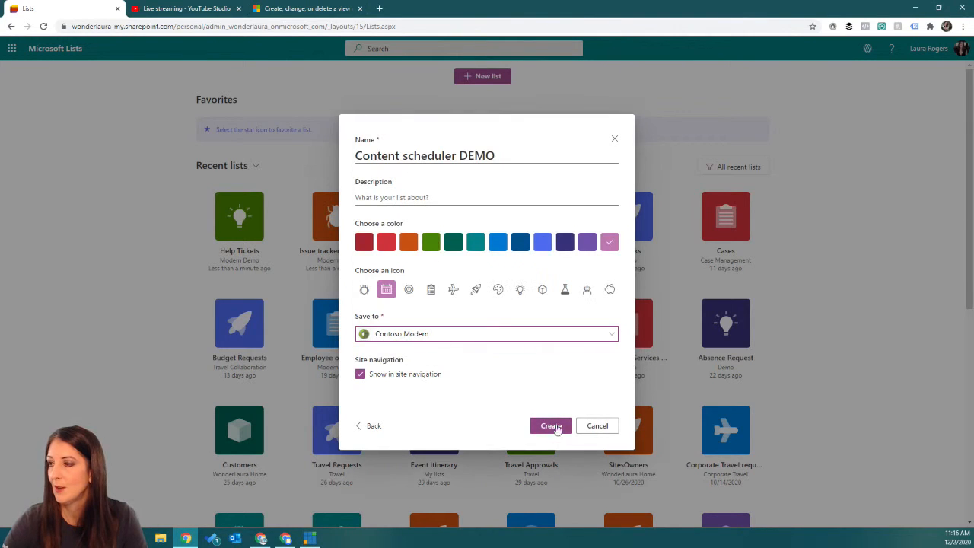
left_click(554, 427)
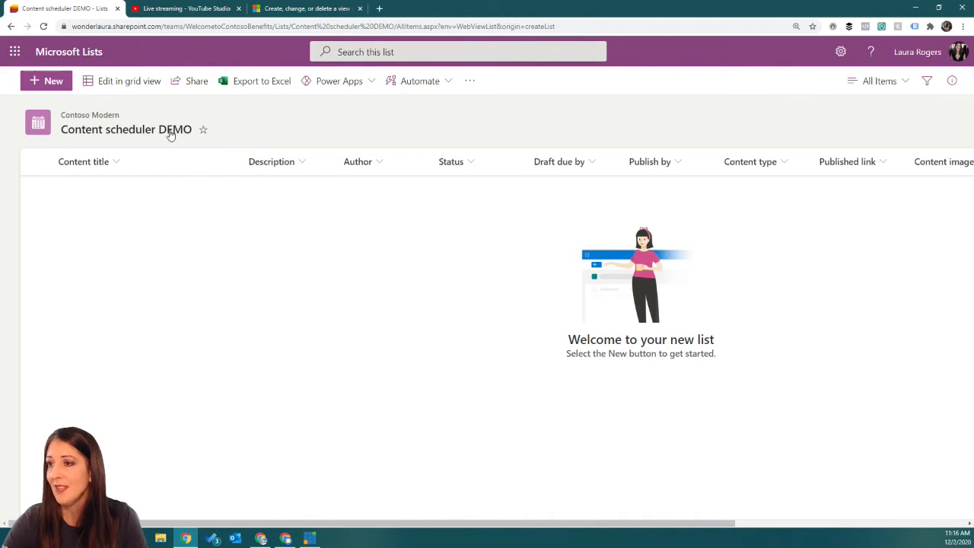
- Start a new item in the list with the content title Test one and the status Assigned
left_click(64, 81)
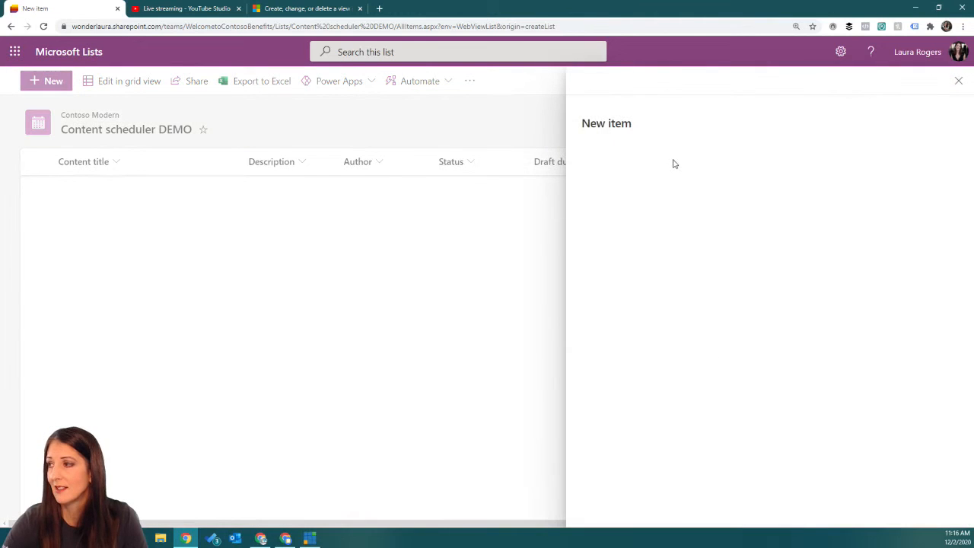
type("Test one")
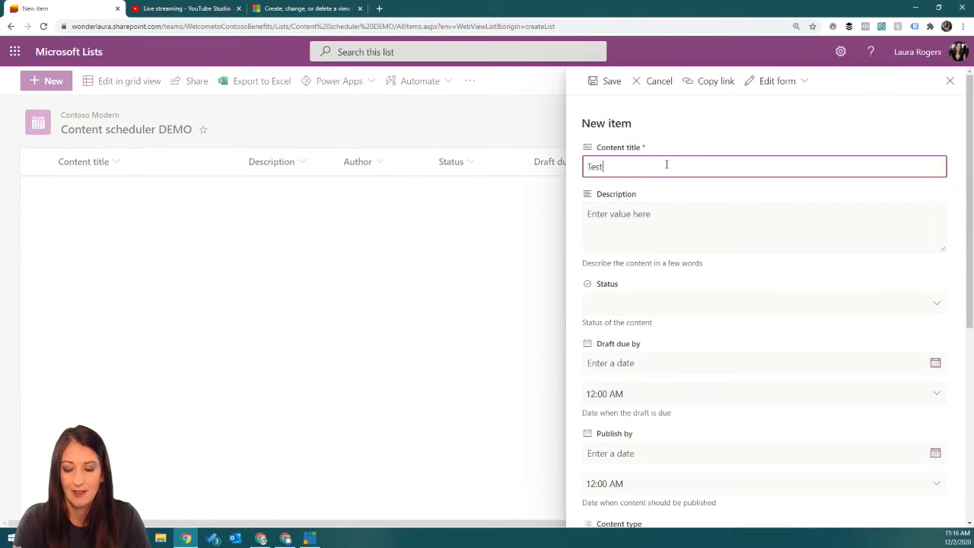
left_click(639, 303)
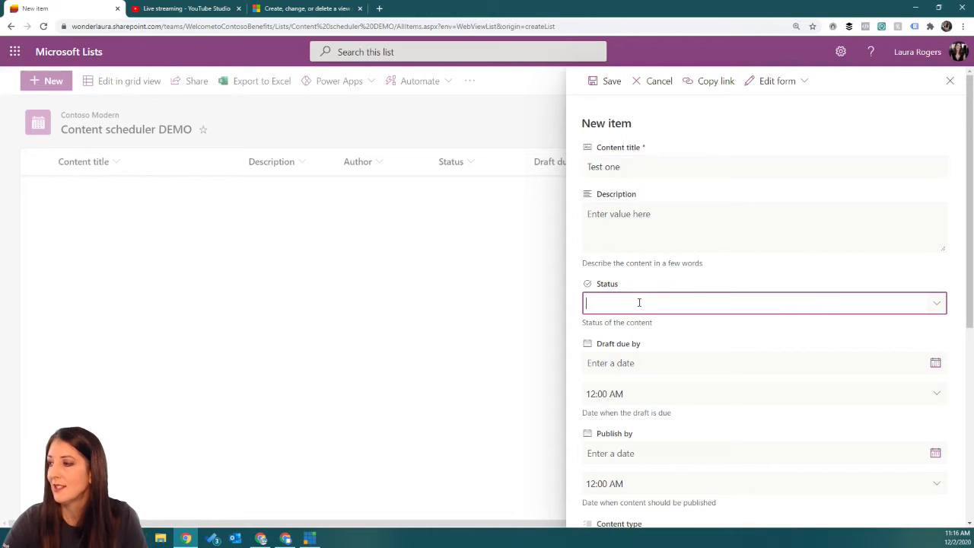
left_click(938, 306)
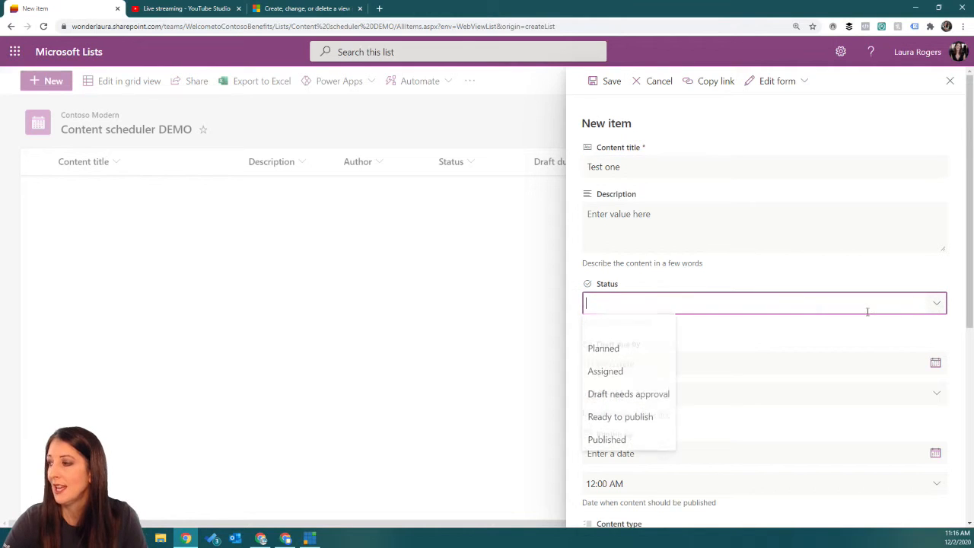
left_click(626, 370)
- Set the item's draft due date to 12/3/2020 and its publish date to 12/25/2020
left_click(718, 359)
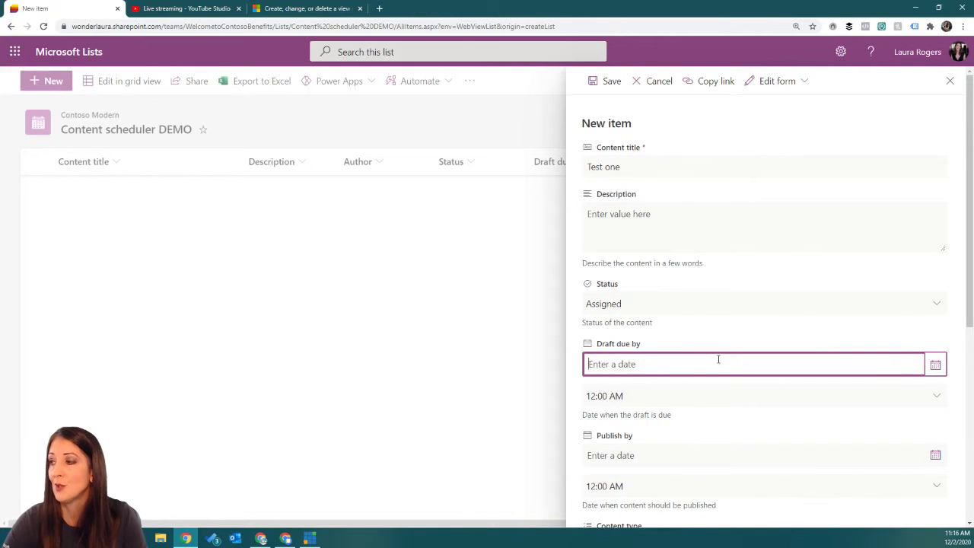
left_click(935, 364)
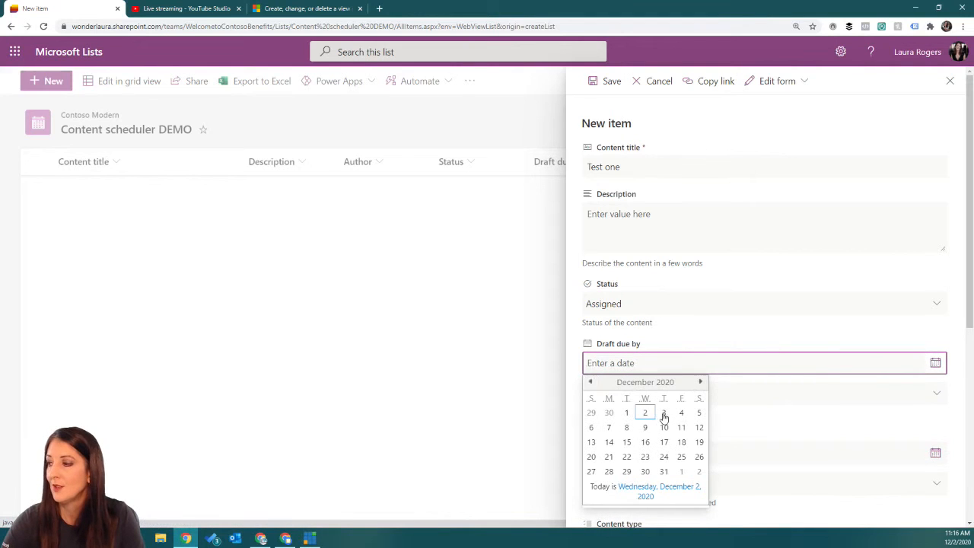
left_click(660, 416)
left_click(662, 455)
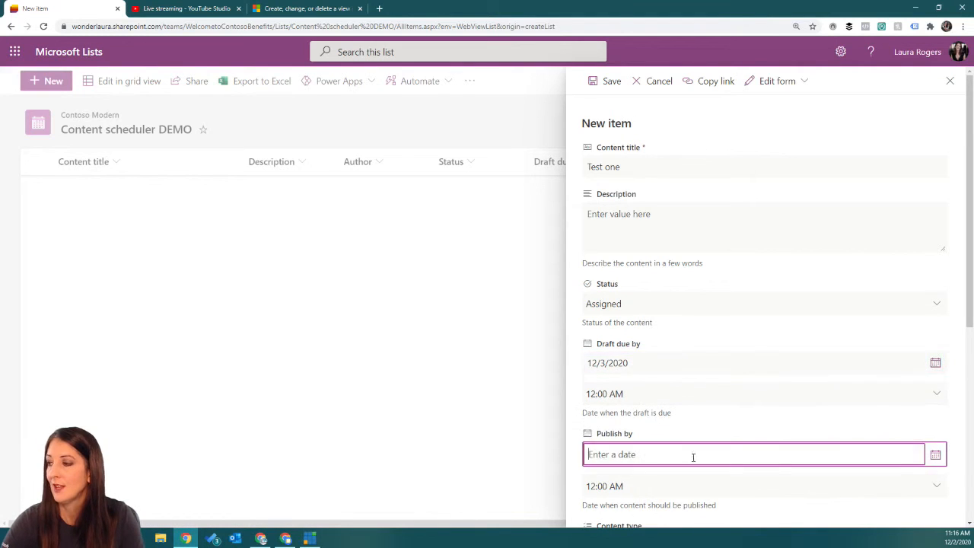
left_click(936, 457)
scroll(759, 454, "down", 4)
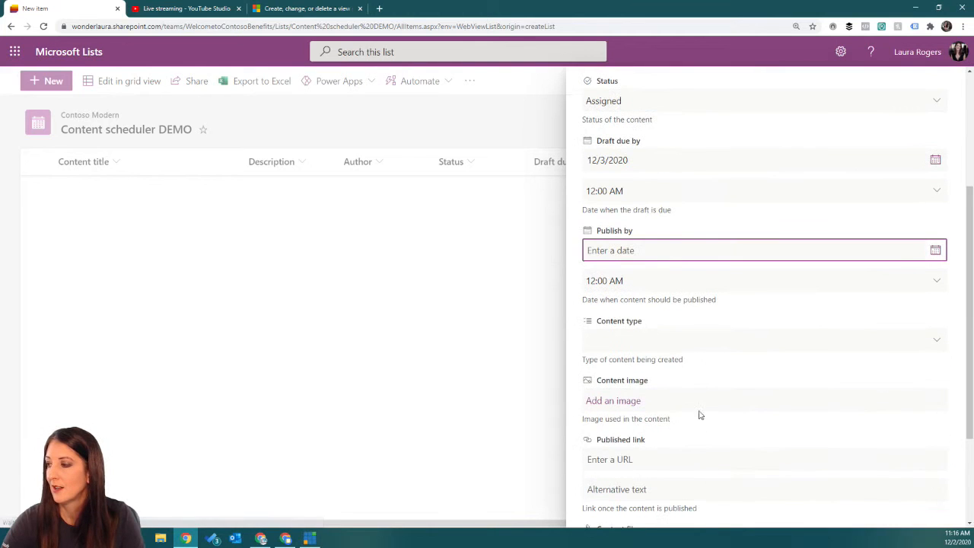
left_click(936, 250)
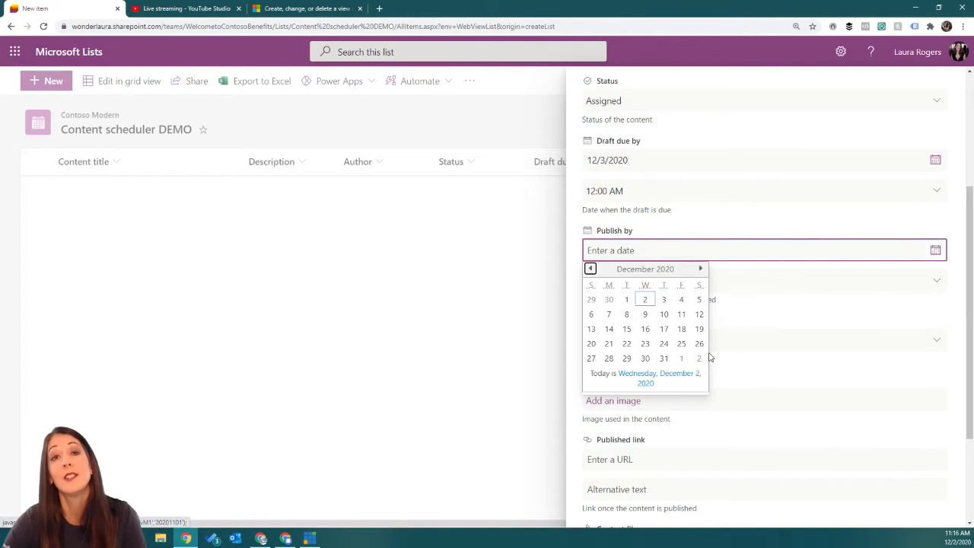
left_click(682, 346)
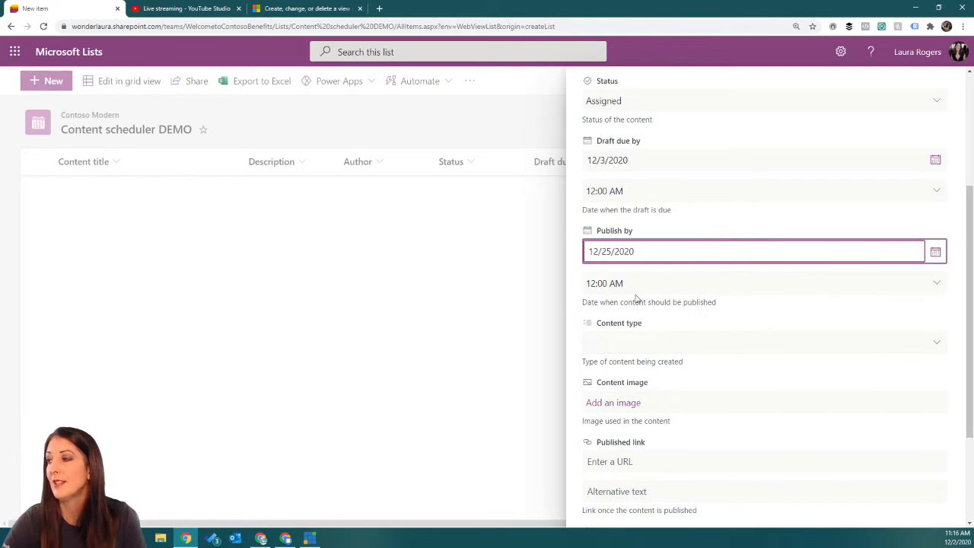
- Save the Test one item with its content type left blank
left_click(666, 340)
left_click(681, 375)
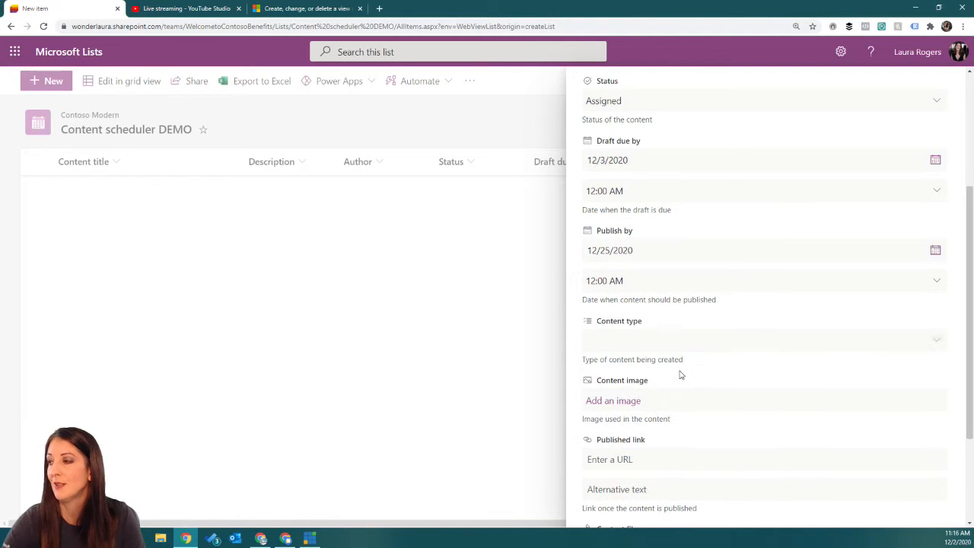
scroll(690, 373, "down", 3)
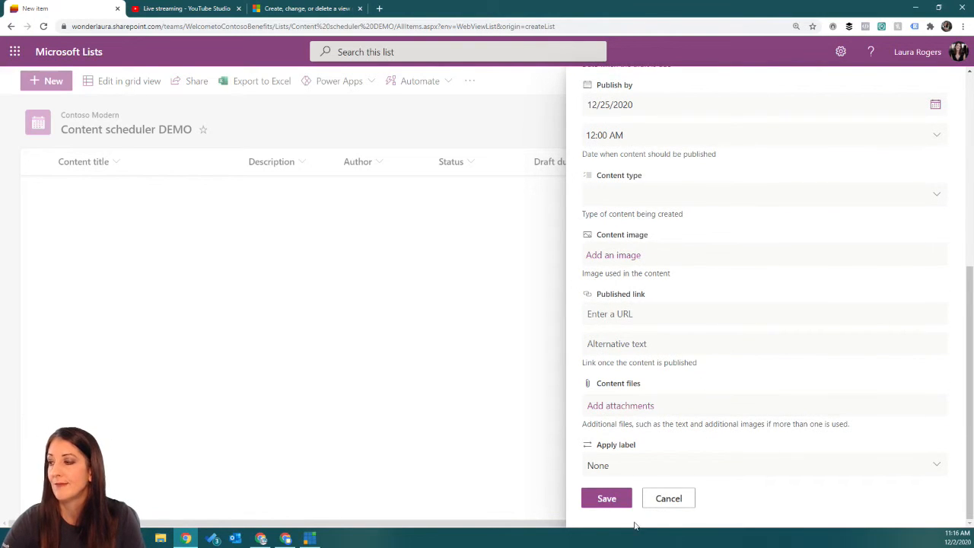
left_click(602, 501)
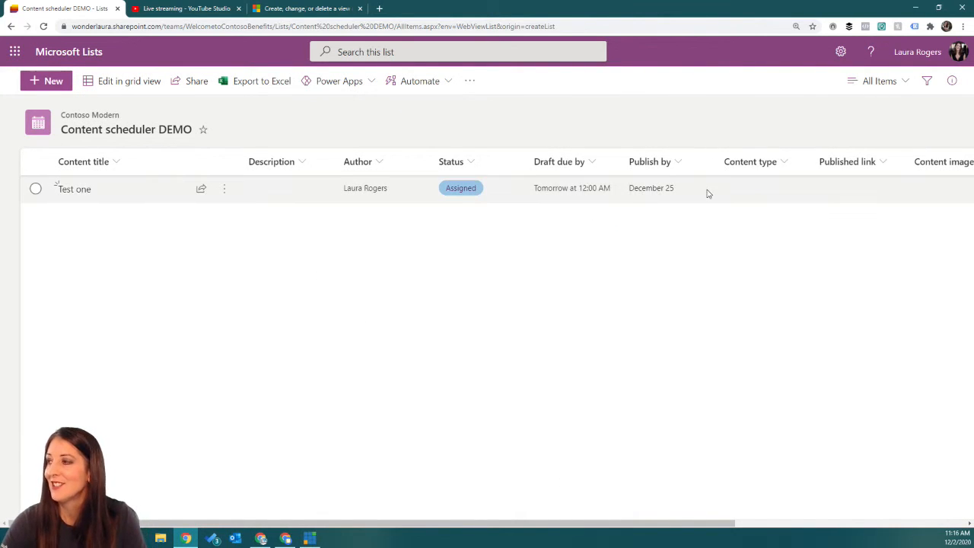
- Start a new view of the list shown as a calendar and name it Calendar Test
left_click(880, 88)
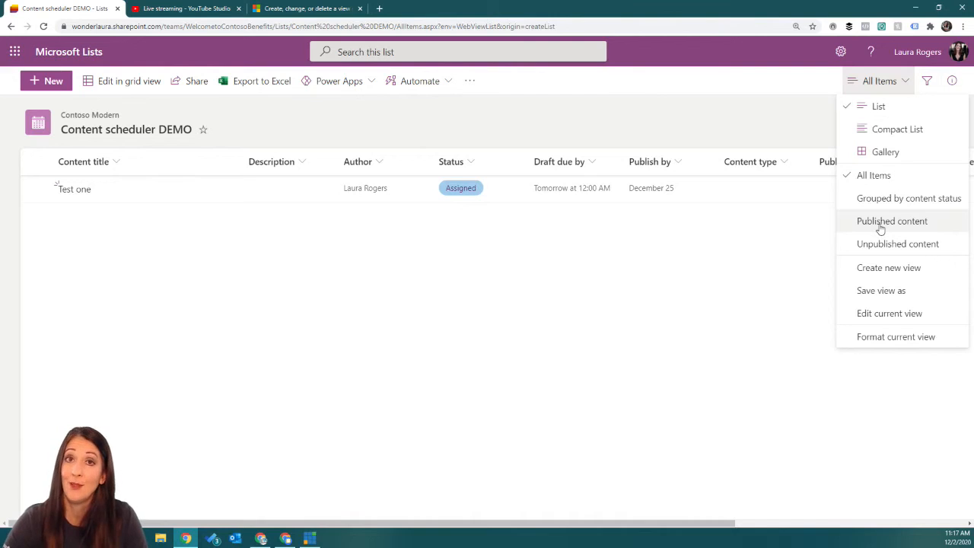
left_click(880, 267)
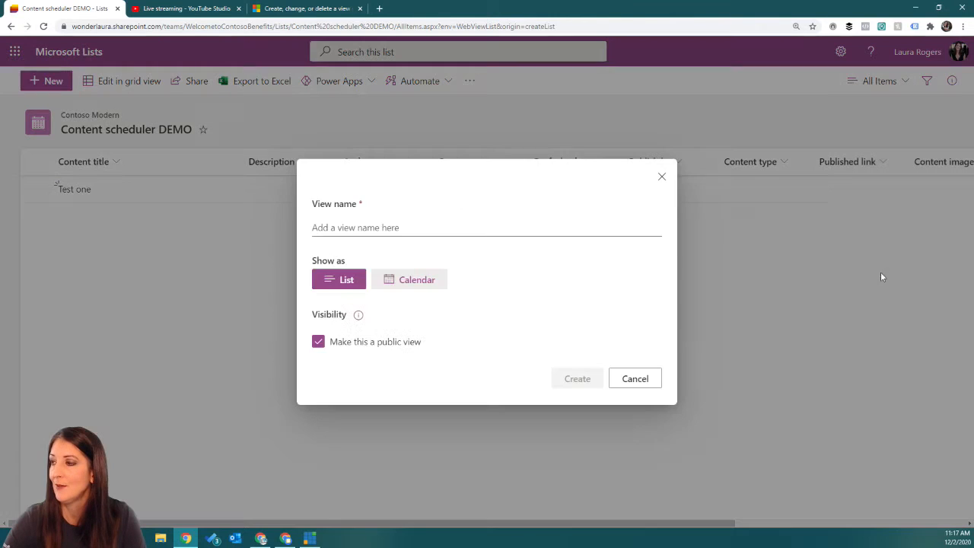
left_click(409, 280)
left_click(405, 186)
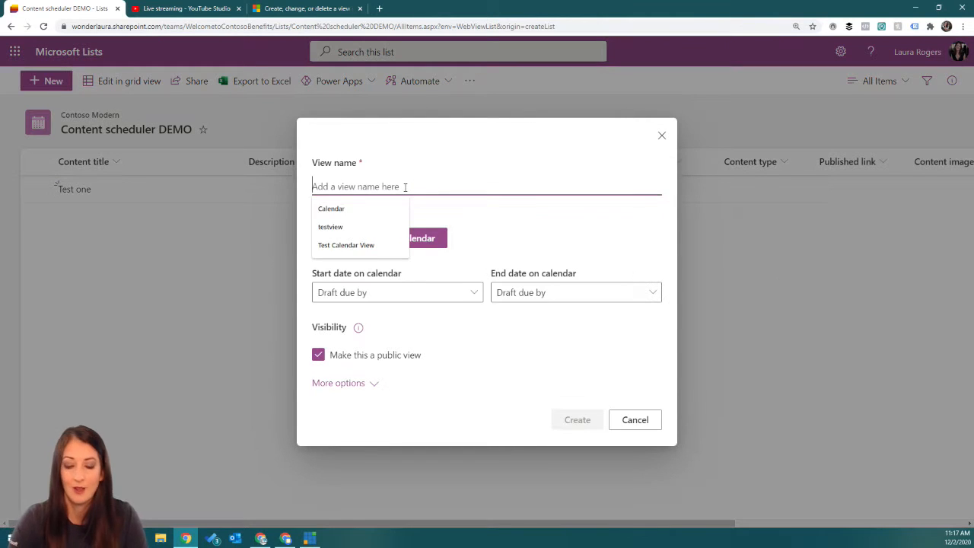
type("Calendar ")
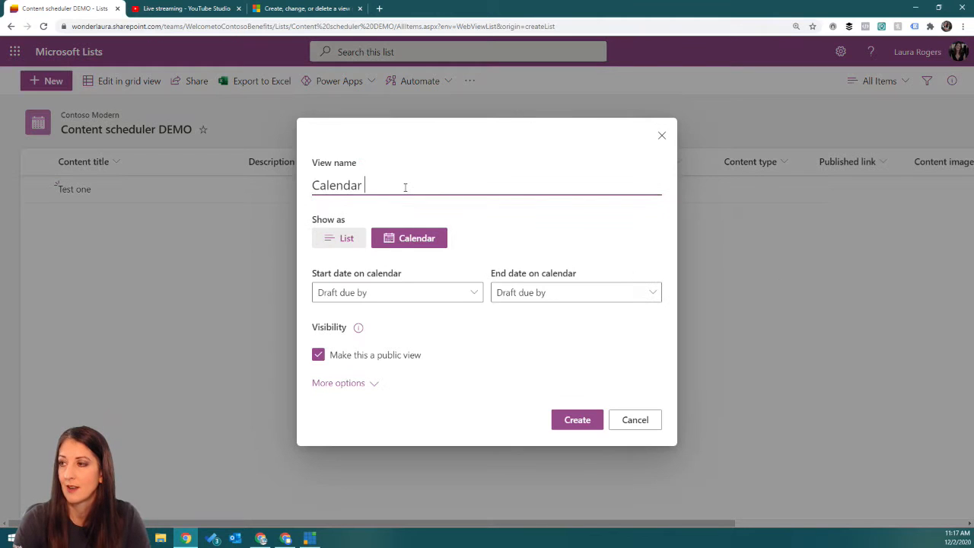
type("Test")
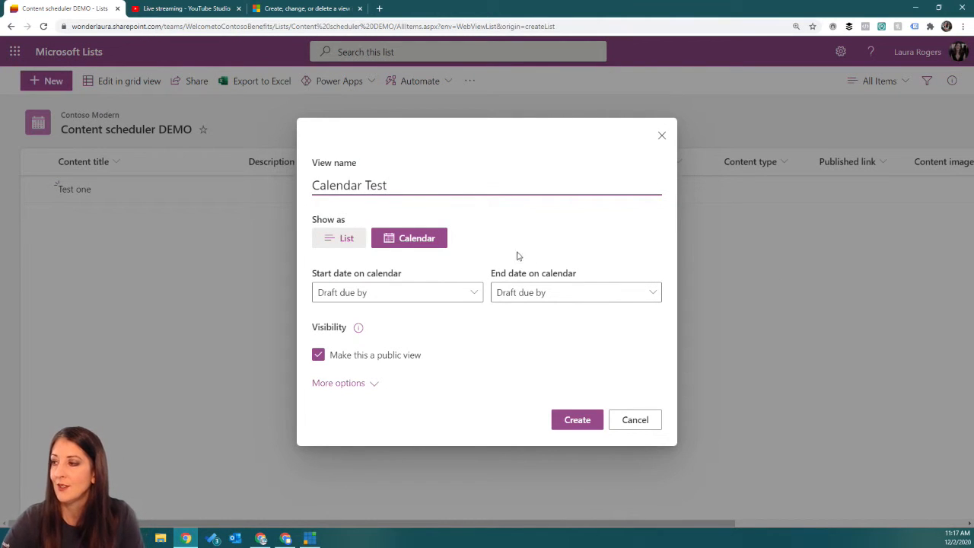
- Set the calendar's start date to Created and end date to Publish by, keep Title for the items, and create the view
left_click(437, 289)
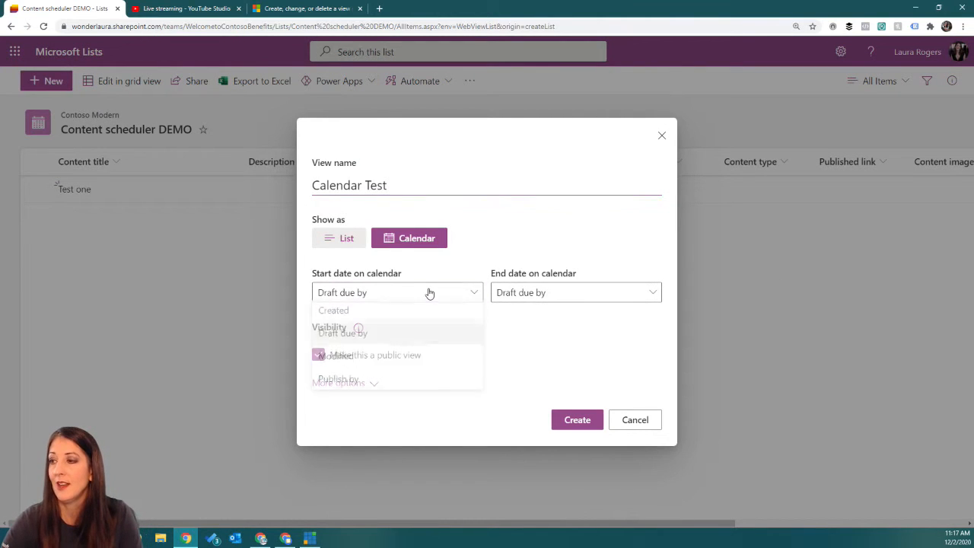
left_click(358, 316)
left_click(554, 292)
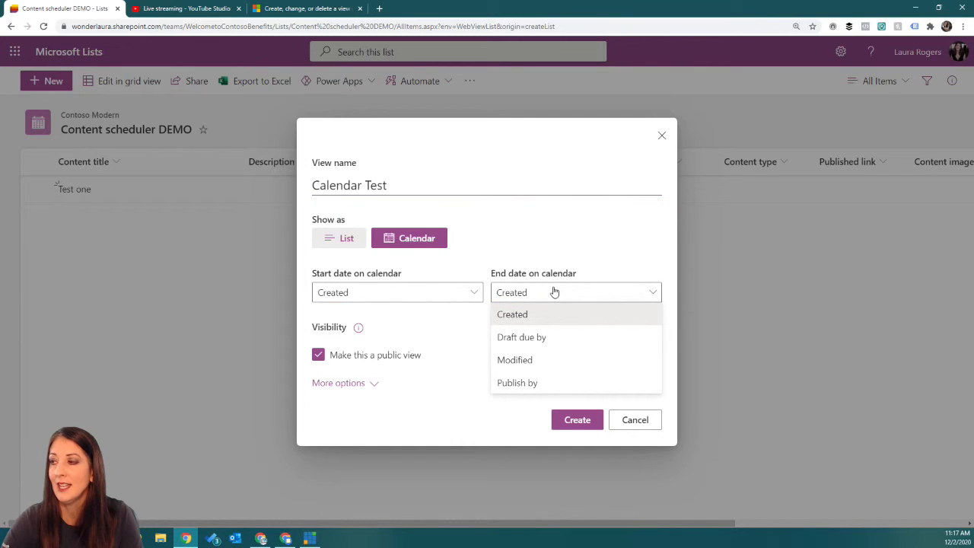
left_click(559, 292)
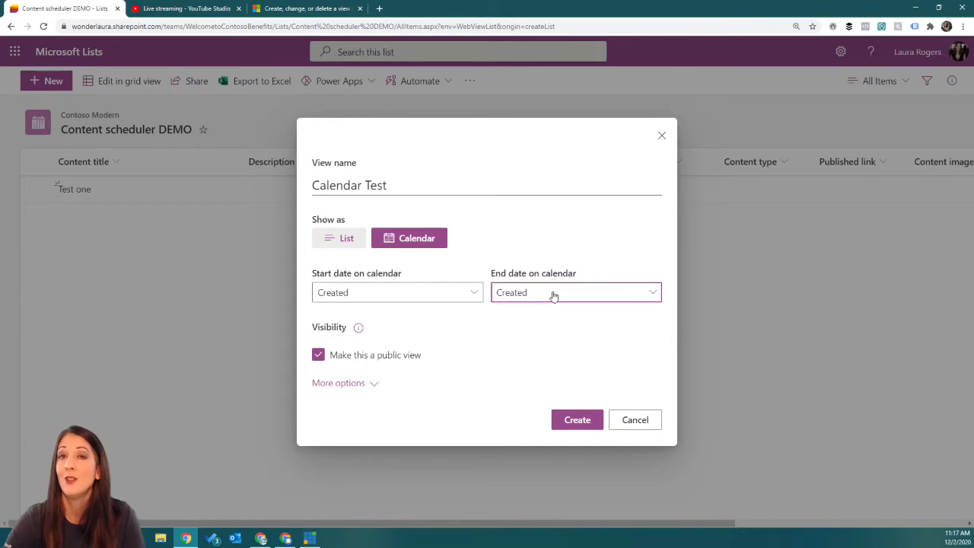
left_click(553, 293)
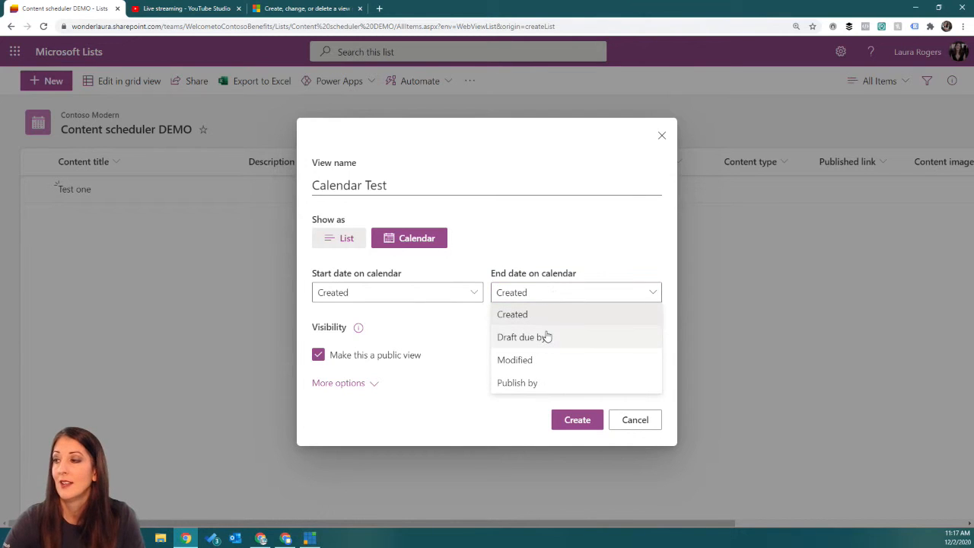
left_click(535, 384)
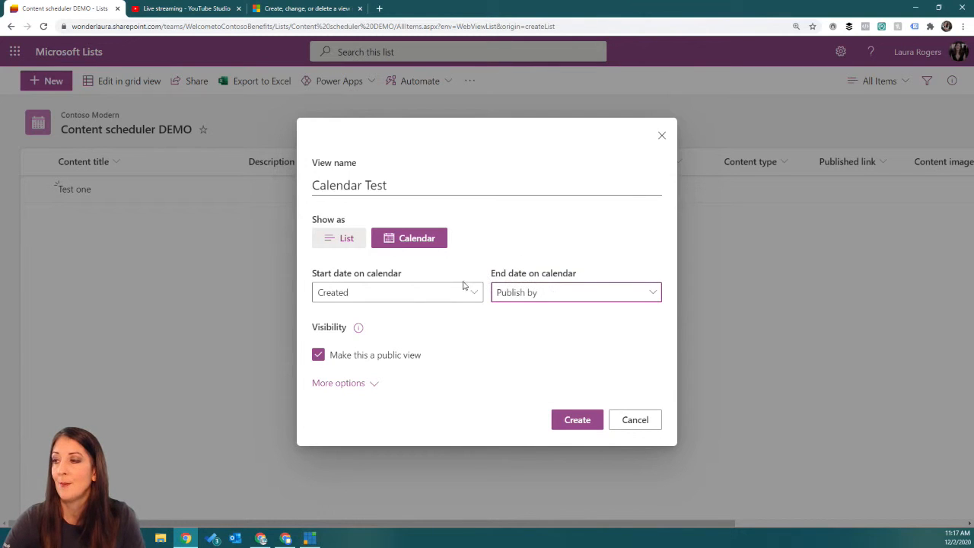
left_click(361, 383)
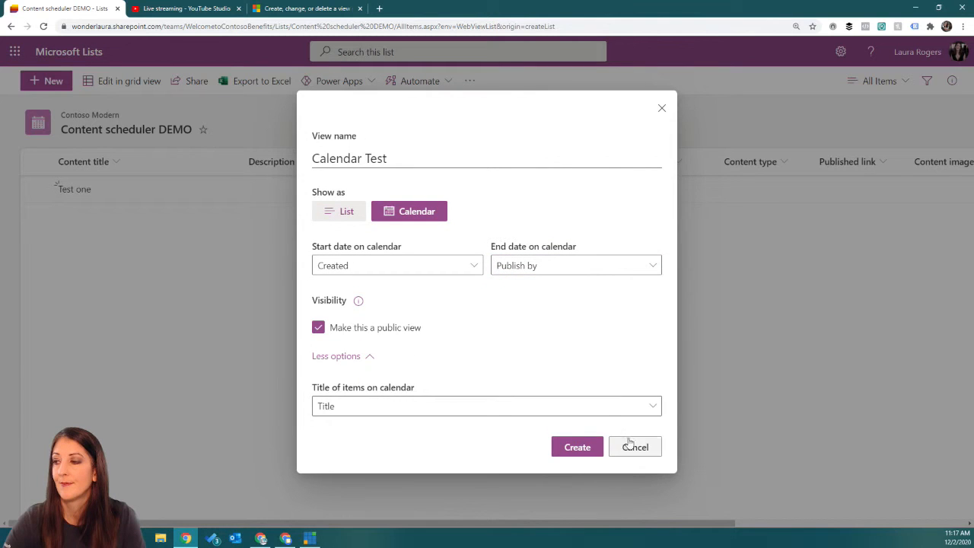
left_click(574, 447)
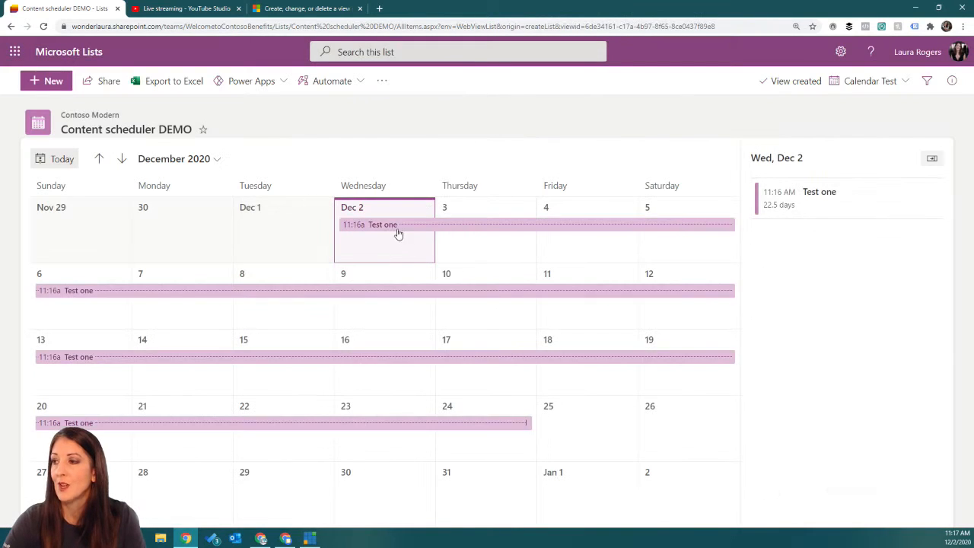
- Select the Test one item on the calendar, check it in the All Items view, and return to the Calendar Test view
left_click(391, 228)
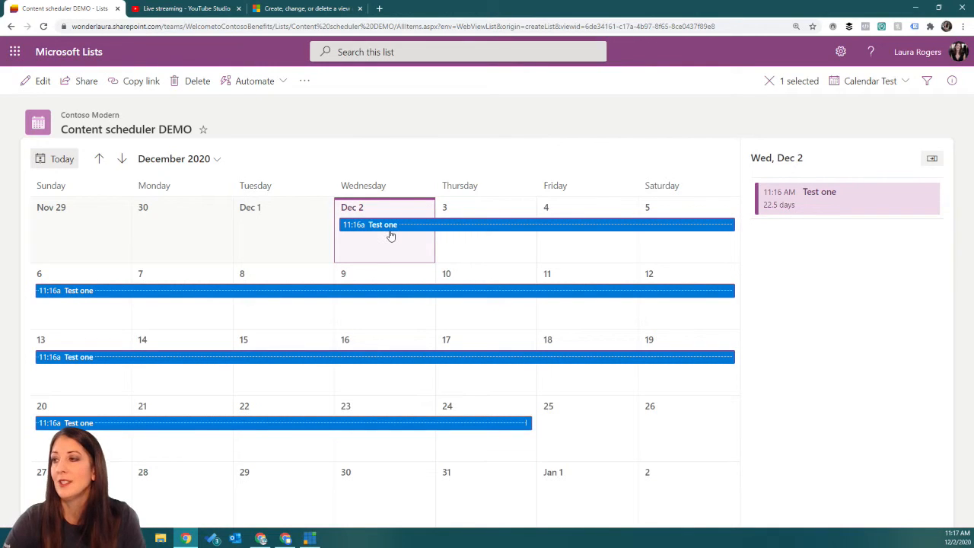
mouse_move(390, 234)
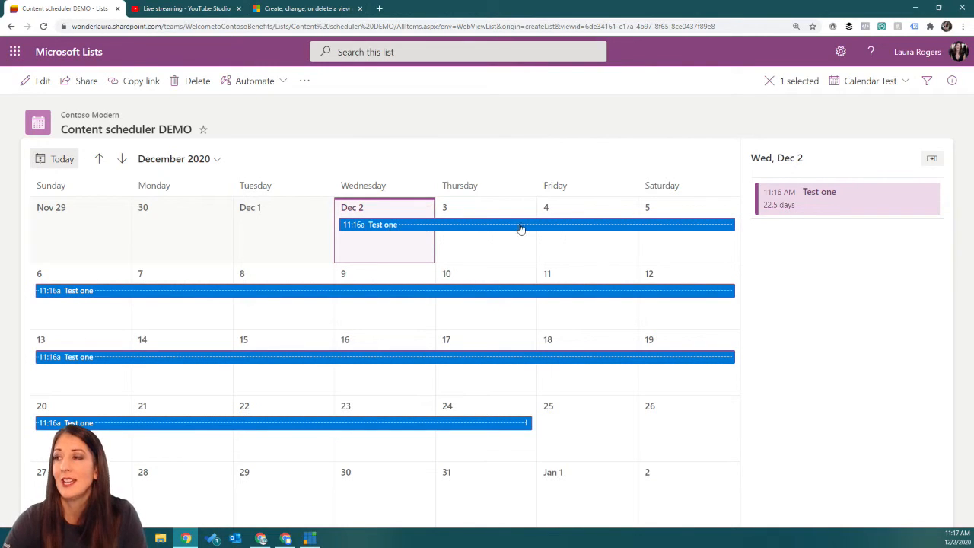
left_click(870, 82)
left_click(860, 129)
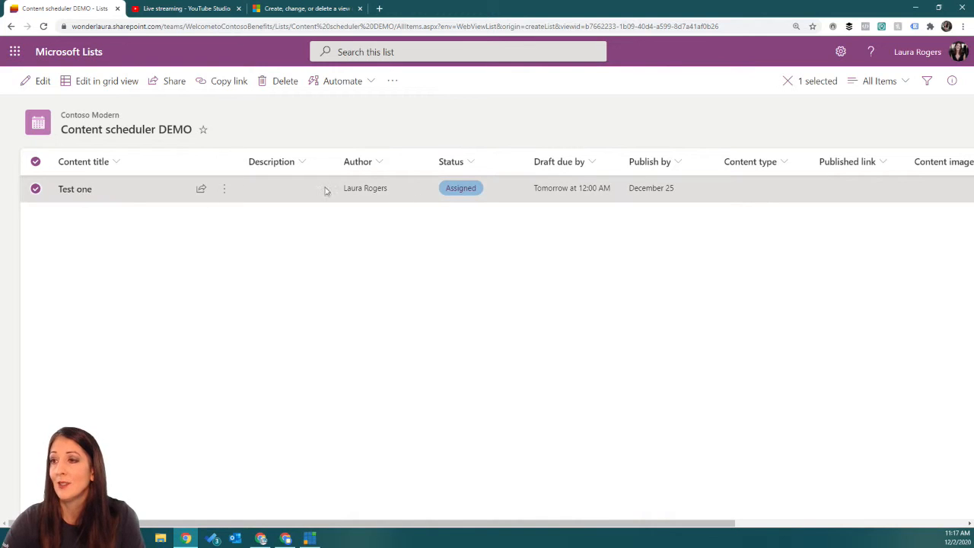
left_click(879, 80)
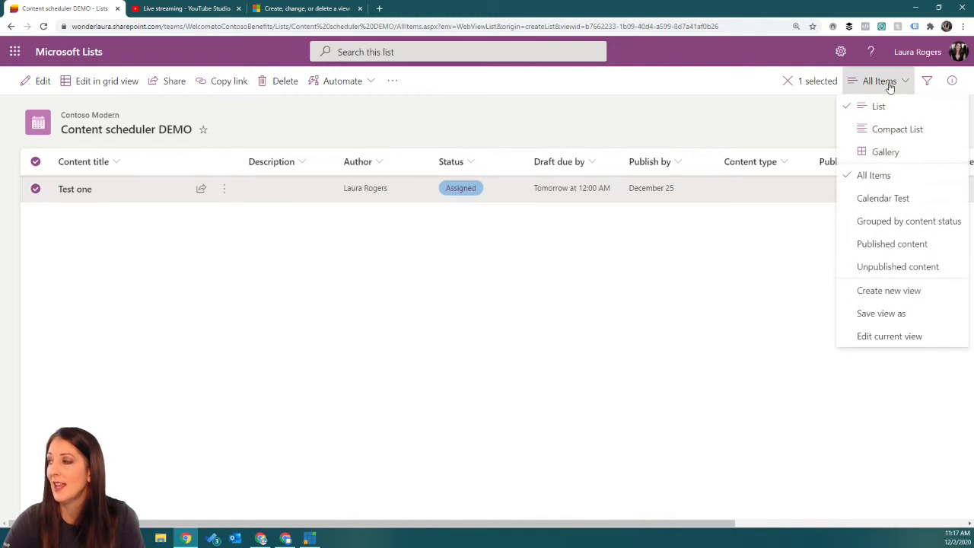
left_click(883, 198)
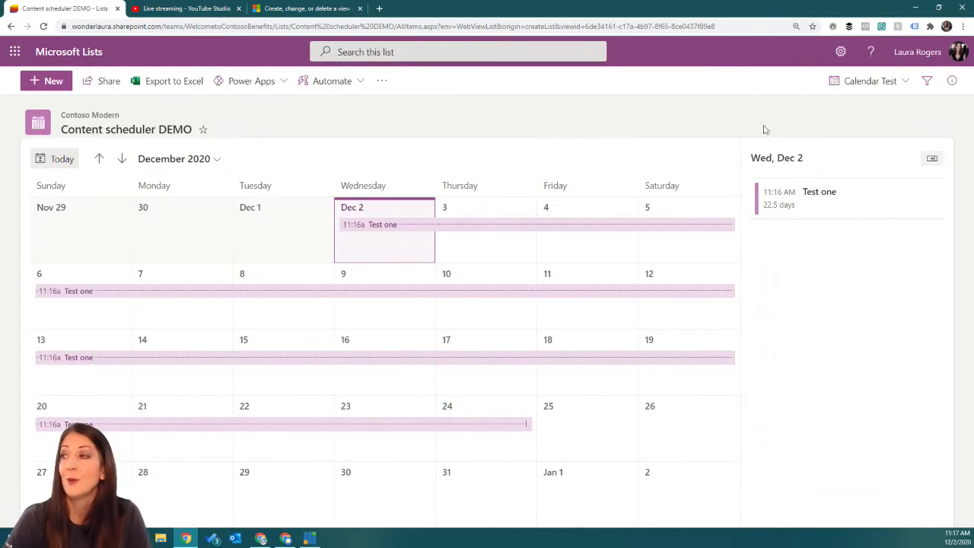
- Edit the Calendar Test view to use Status as the title of items on the calendar and save it
left_click(884, 82)
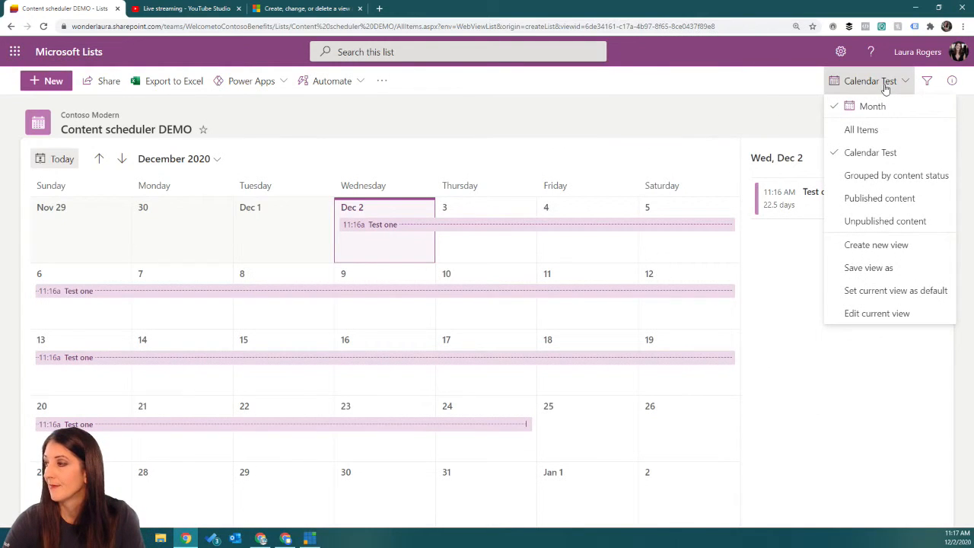
left_click(866, 315)
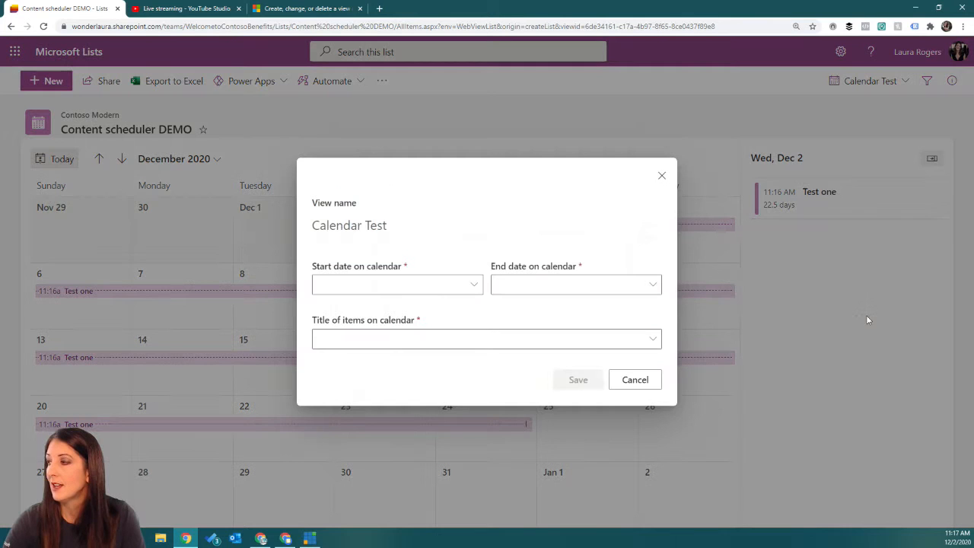
left_click(419, 339)
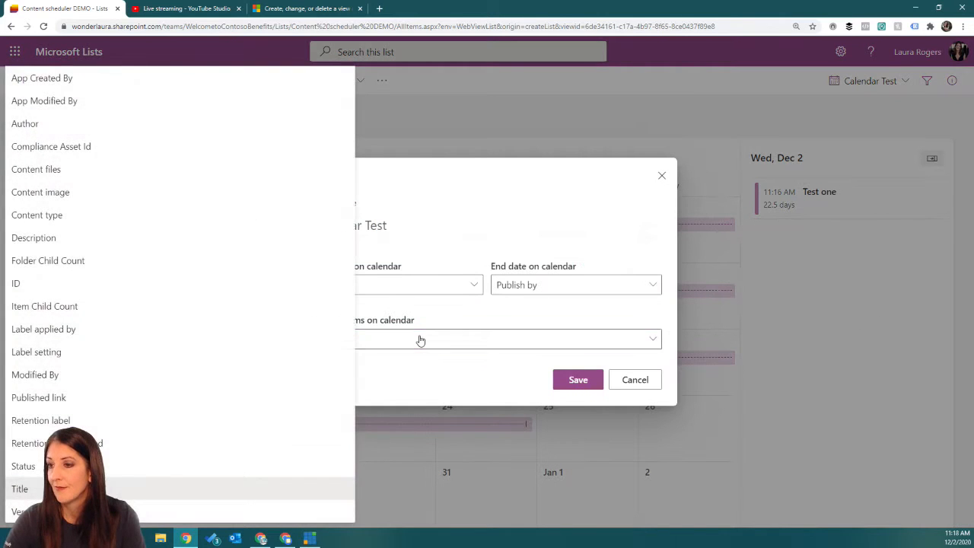
left_click(236, 465)
left_click(584, 382)
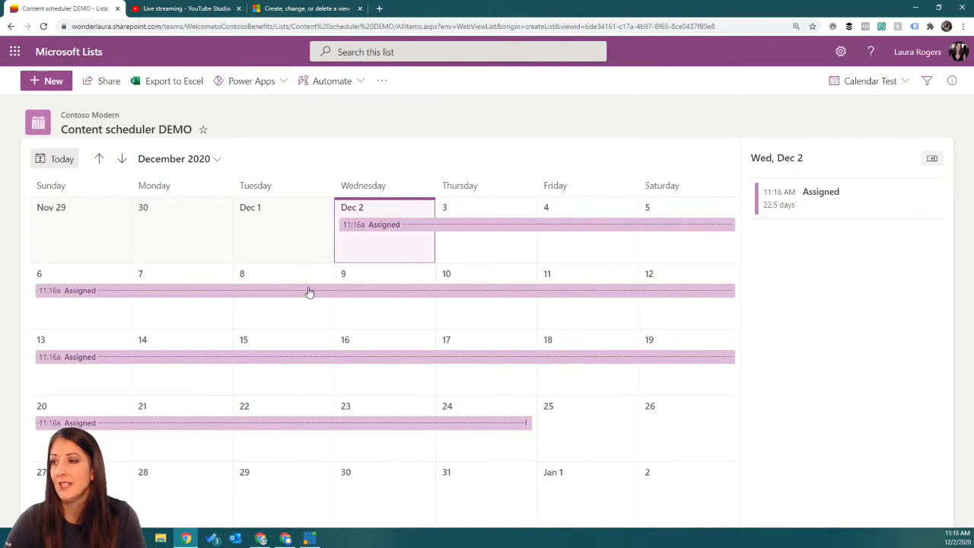
- Compare the status-titled calendar with the All Items list by switching to All Items and back to Calendar Test
left_click(875, 80)
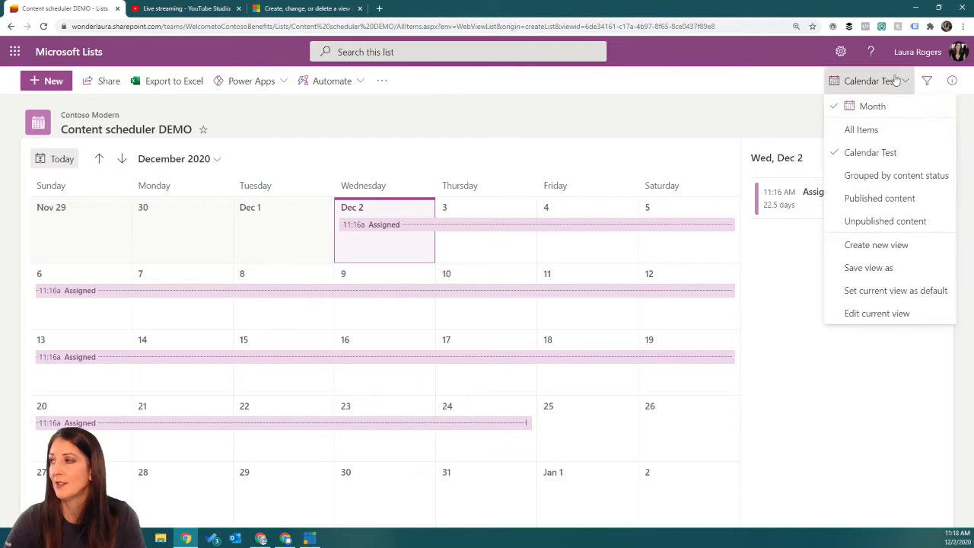
left_click(860, 128)
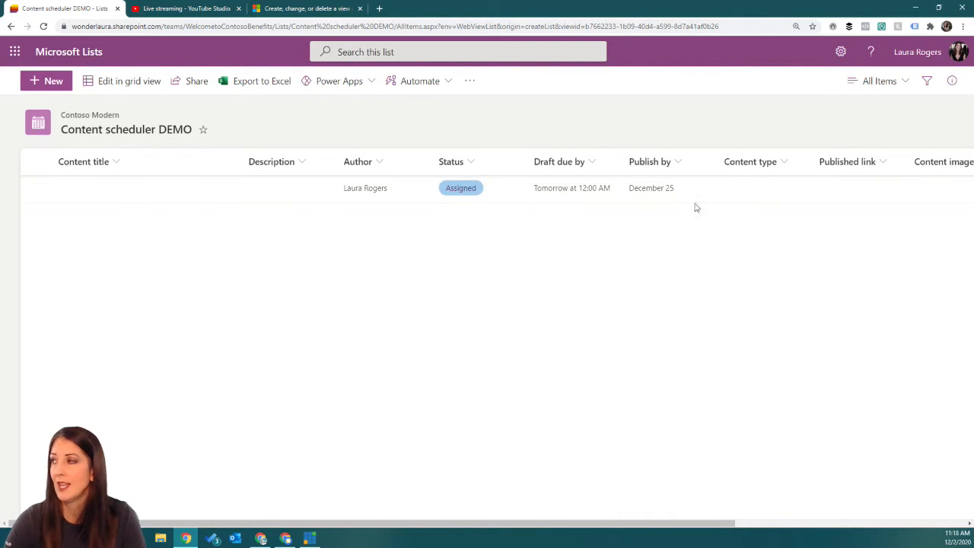
left_click(875, 89)
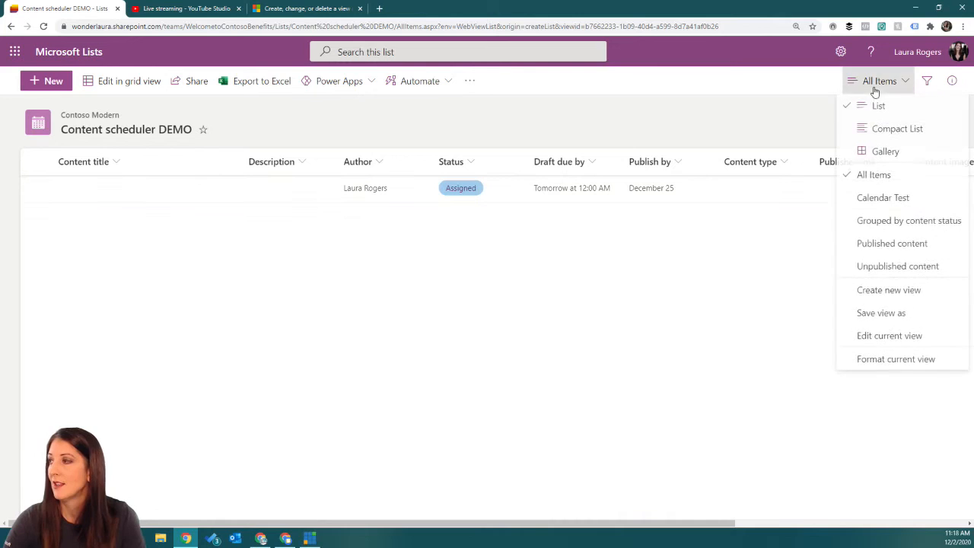
left_click(881, 199)
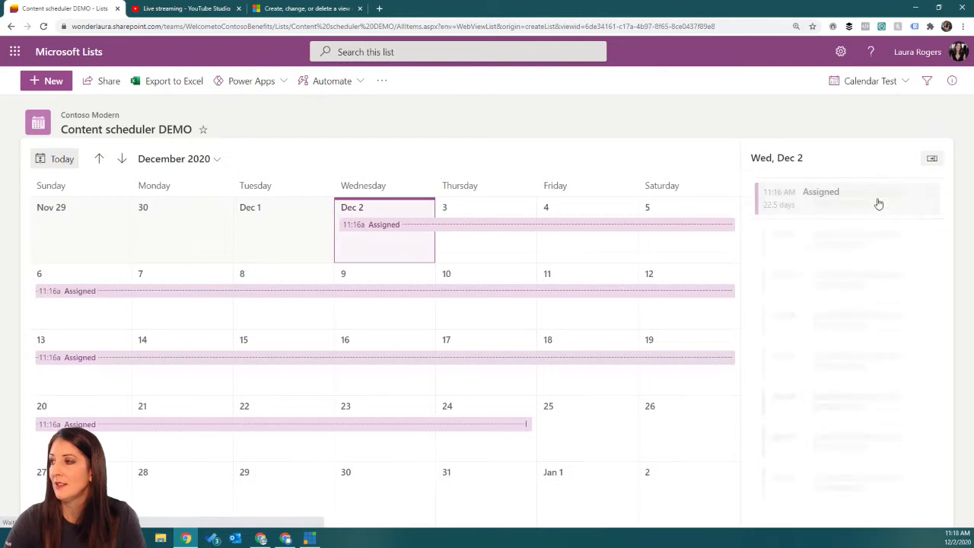
- Switch the list to the All Items view and display it as a gallery
left_click(871, 83)
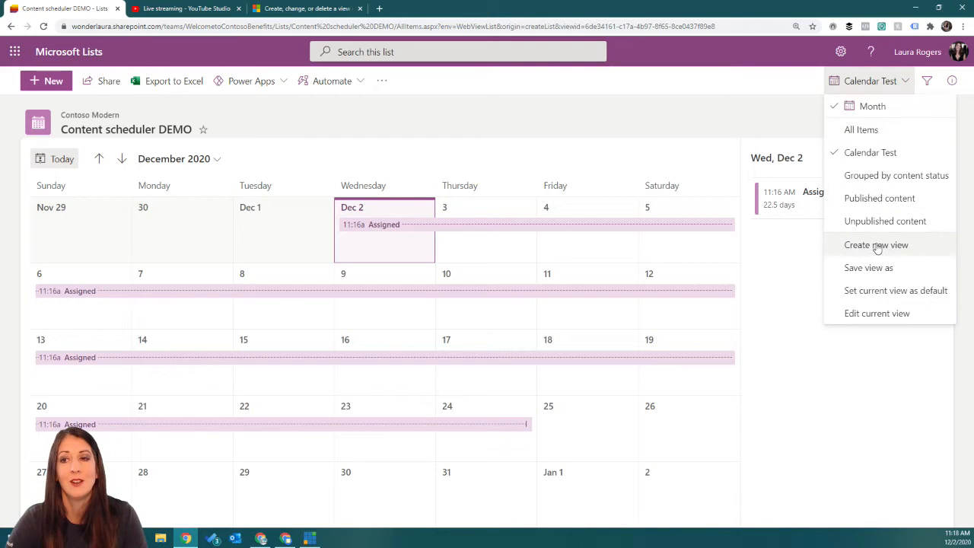
left_click(863, 130)
left_click(876, 80)
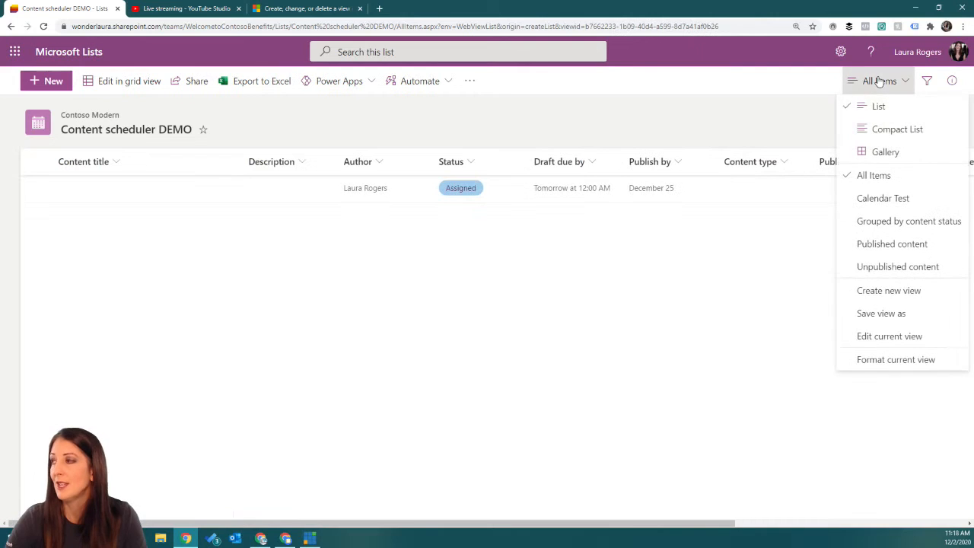
left_click(872, 152)
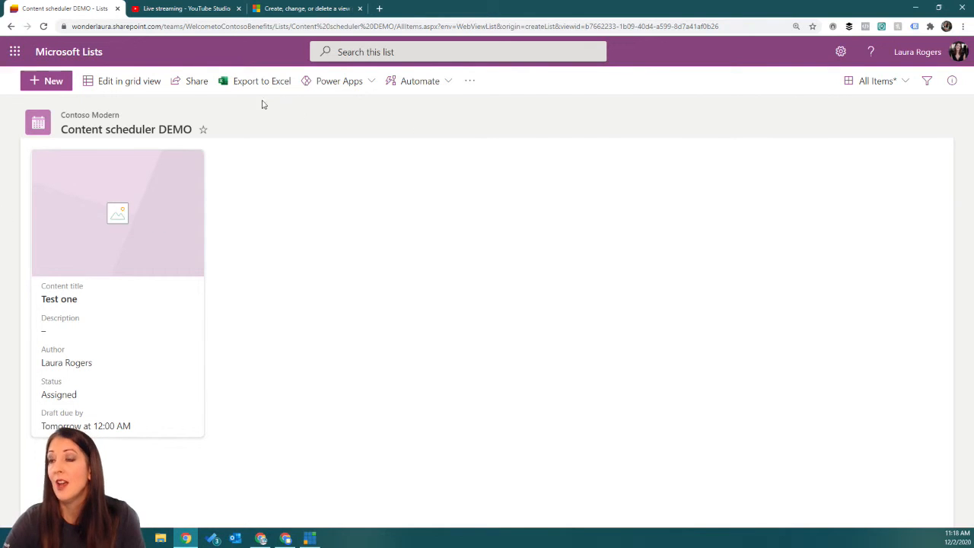
- Return to the Modern Demo SharePoint site and open its home page for editing
right_click(11, 26)
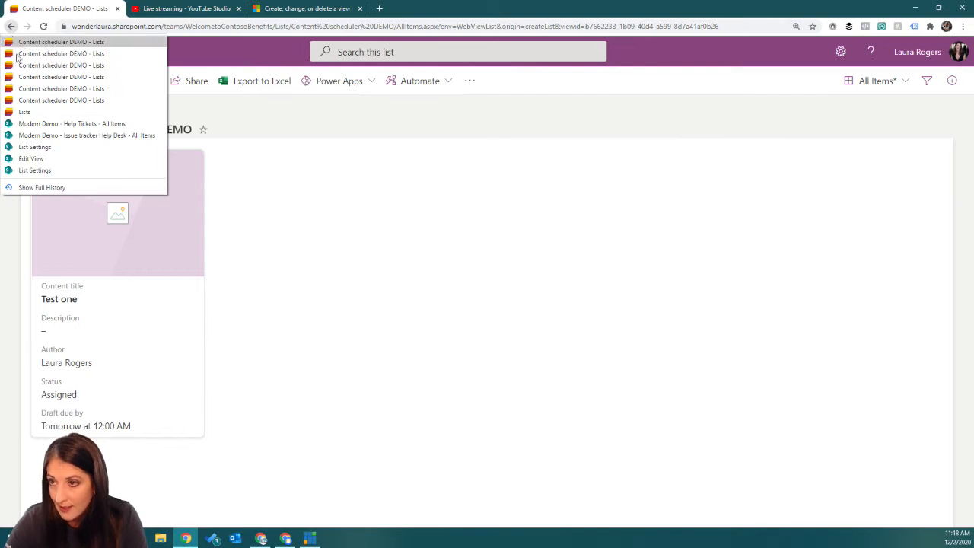
left_click(68, 123)
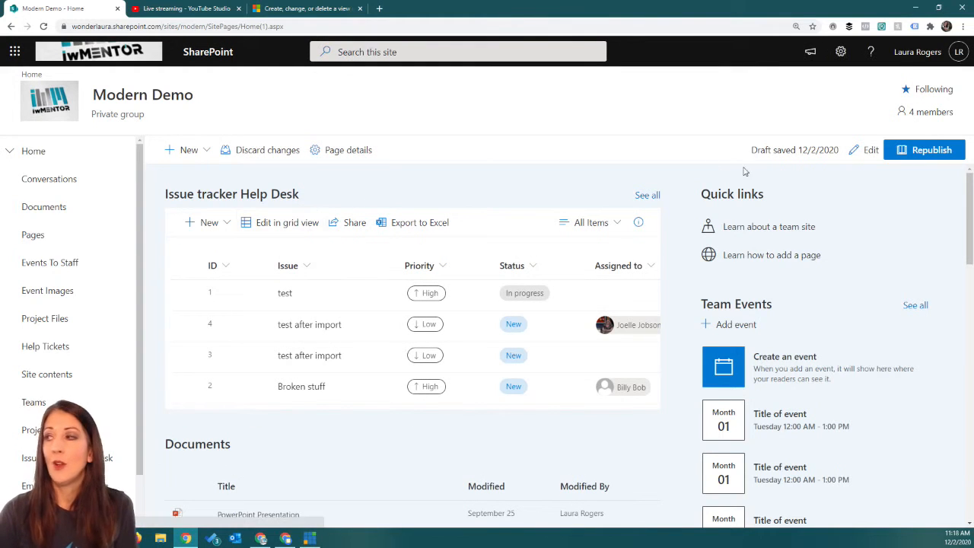
left_click(867, 151)
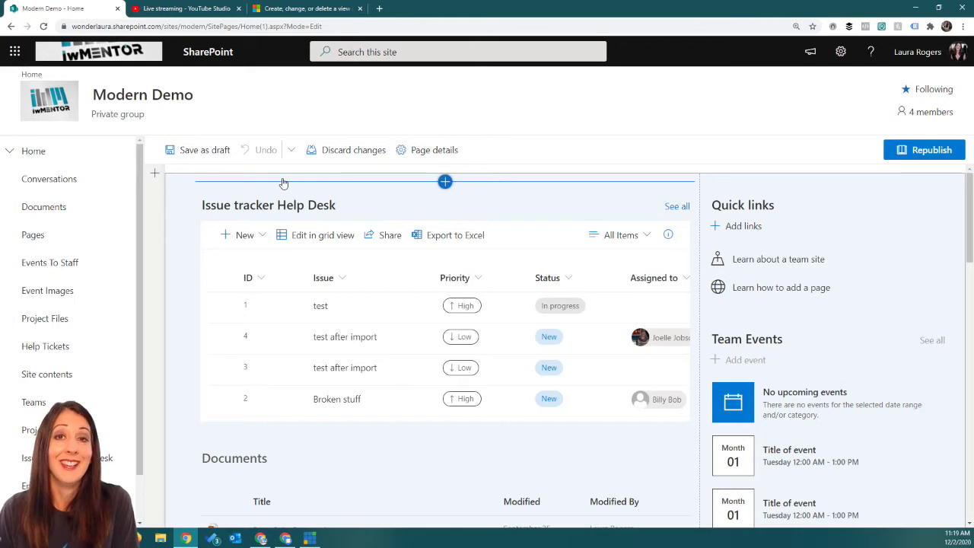
- Add a Group calendar web part above the Issue tracker Help Desk list on the page
left_click(441, 184)
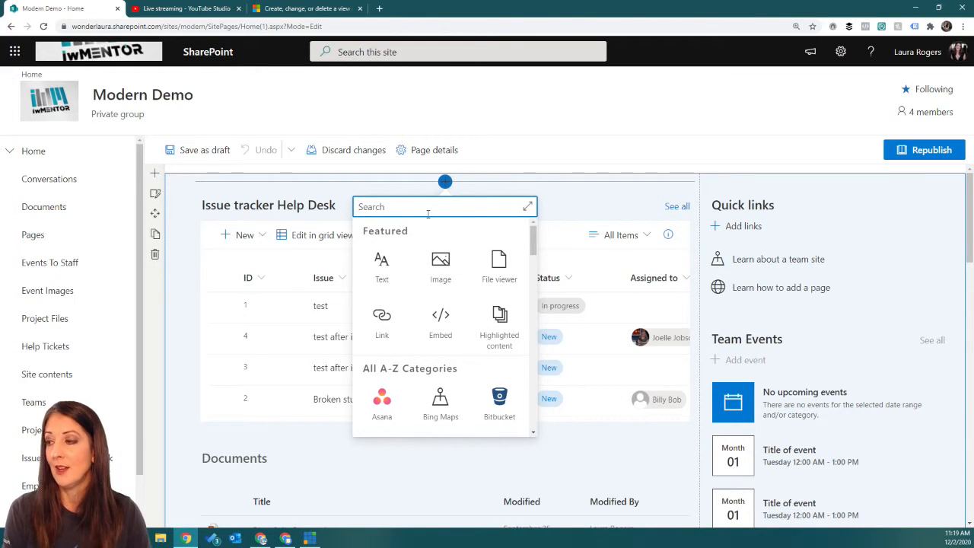
type("cal")
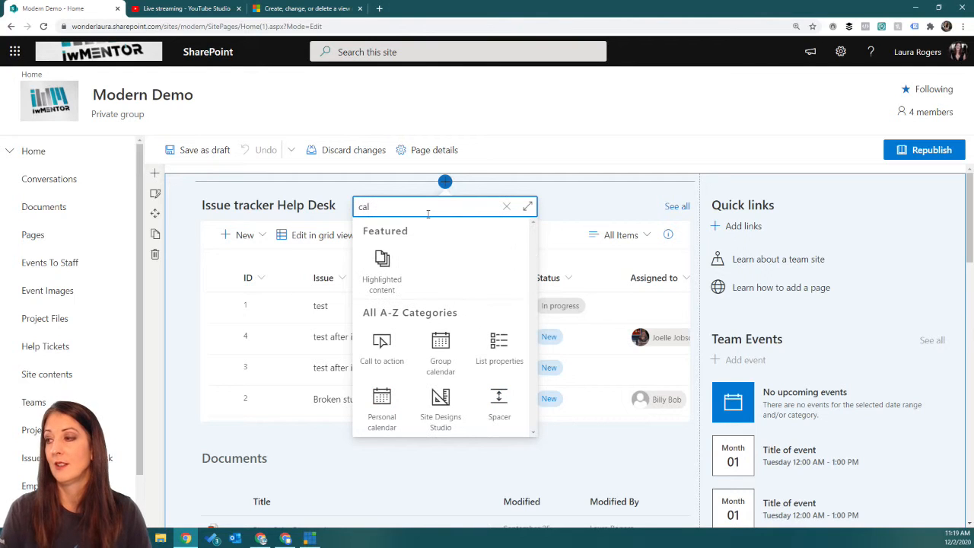
type("e")
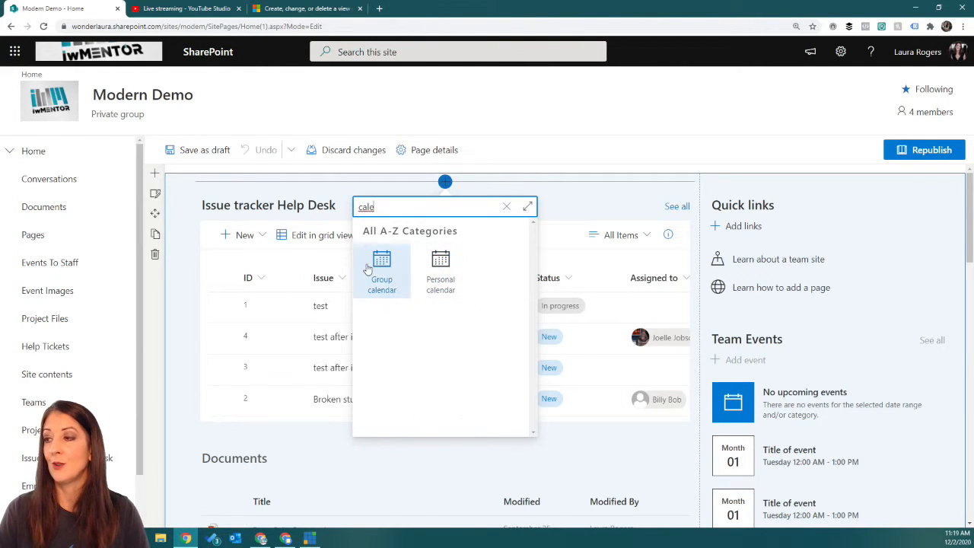
left_click(383, 261)
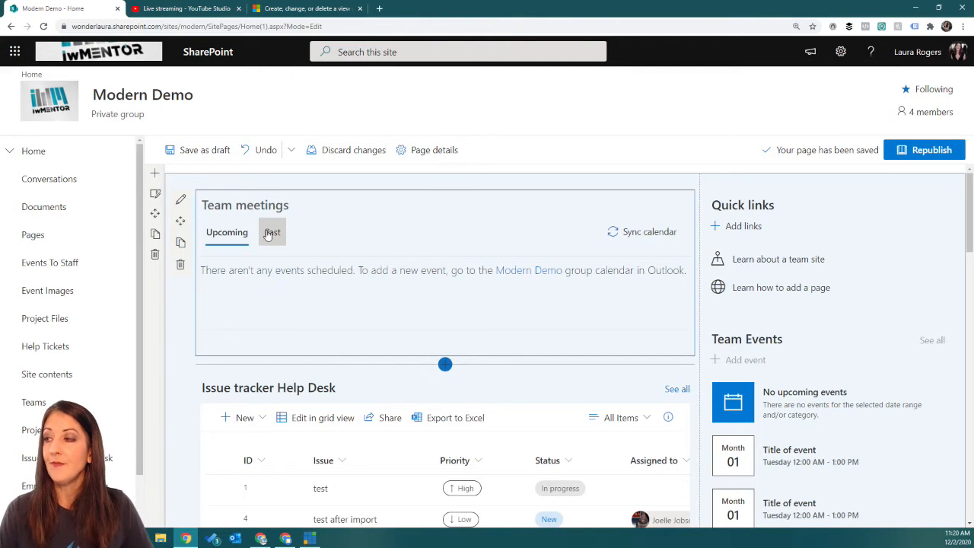
- Open the Team meetings web part's settings and look through the selectable groups, keeping Modern Demo
left_click(182, 200)
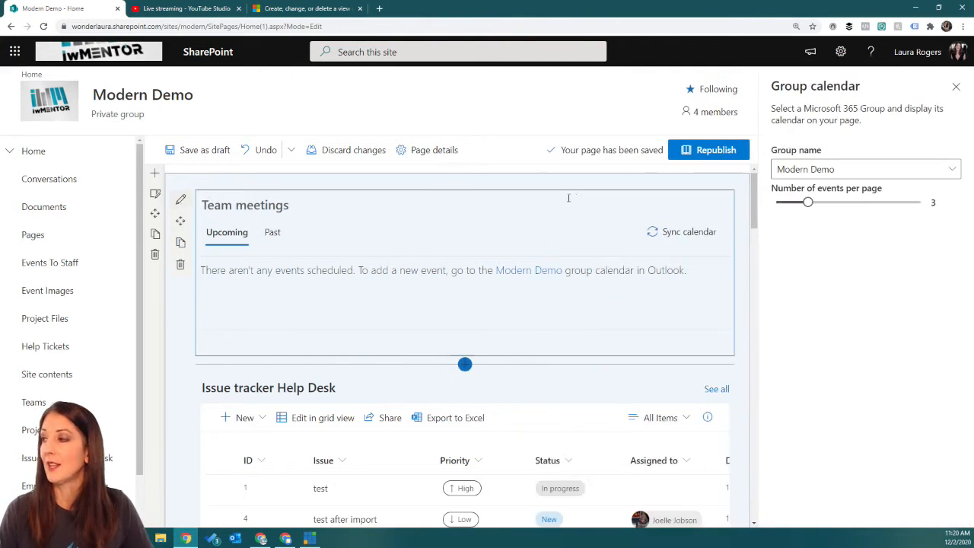
left_click(841, 171)
left_click(843, 171)
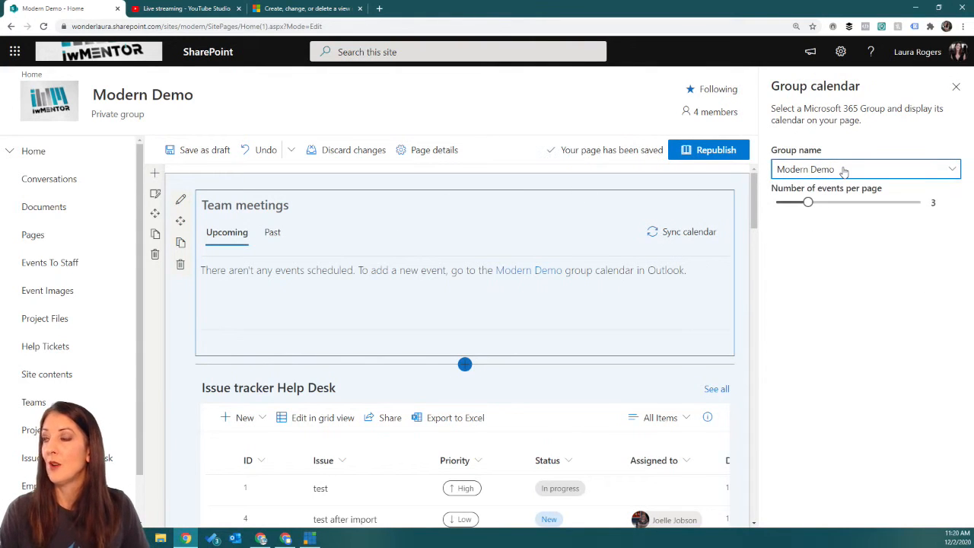
left_click(843, 171)
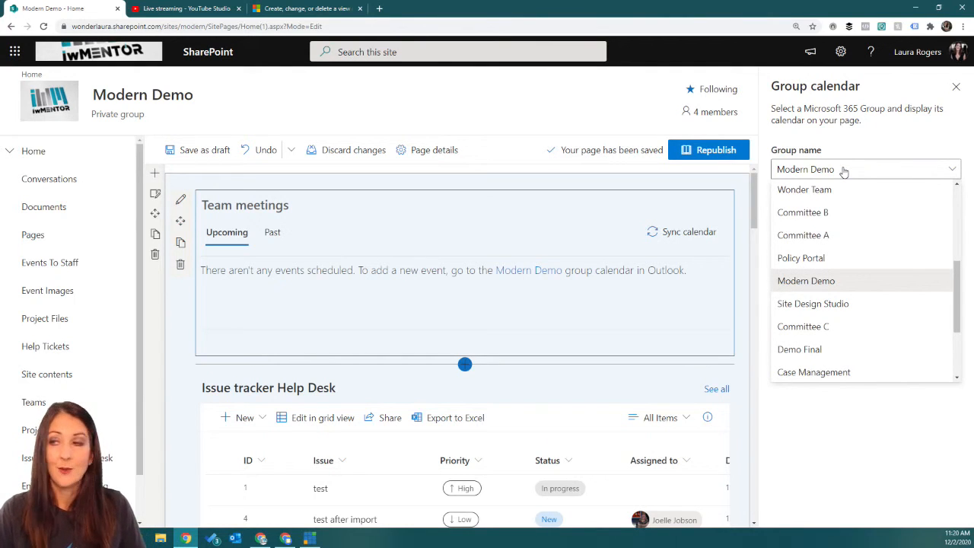
scroll(879, 261, "down", 3)
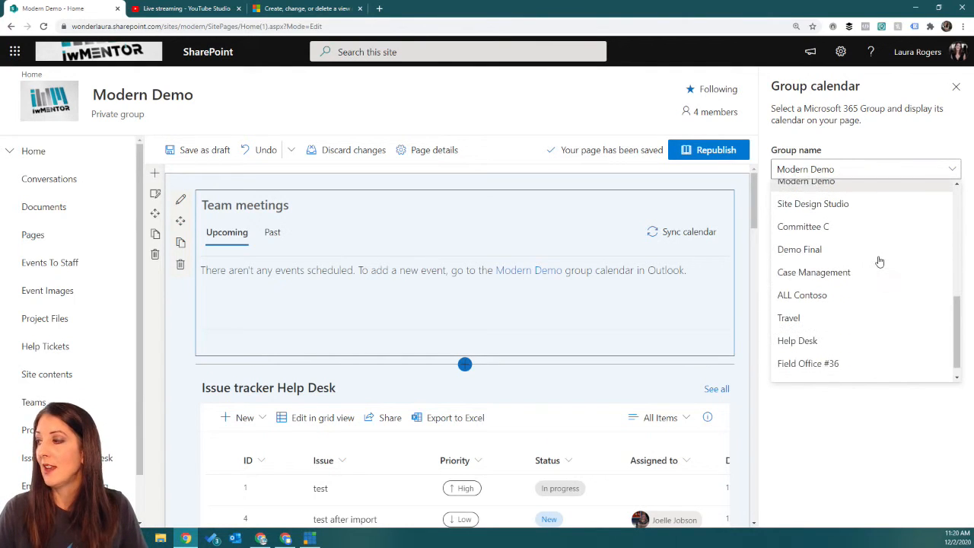
scroll(852, 274, "up", 3)
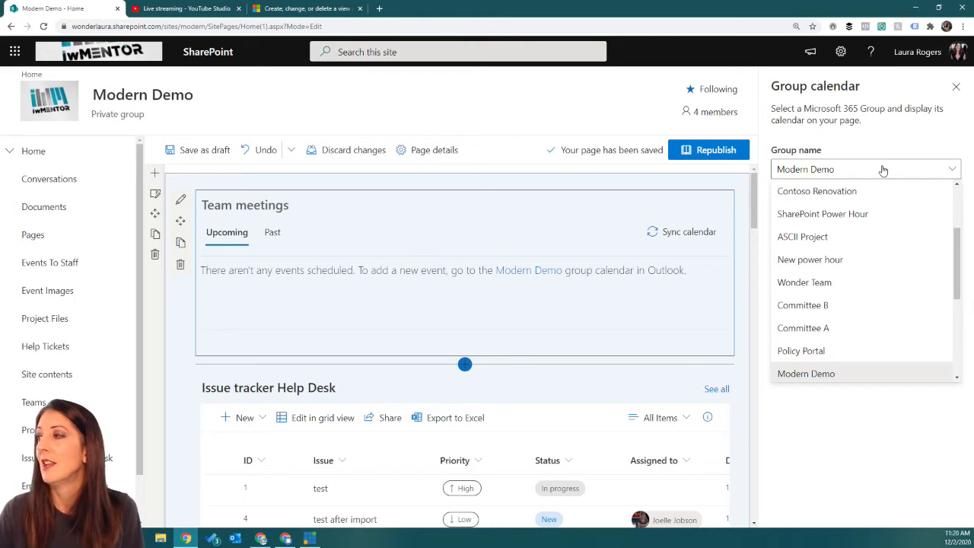
left_click(882, 170)
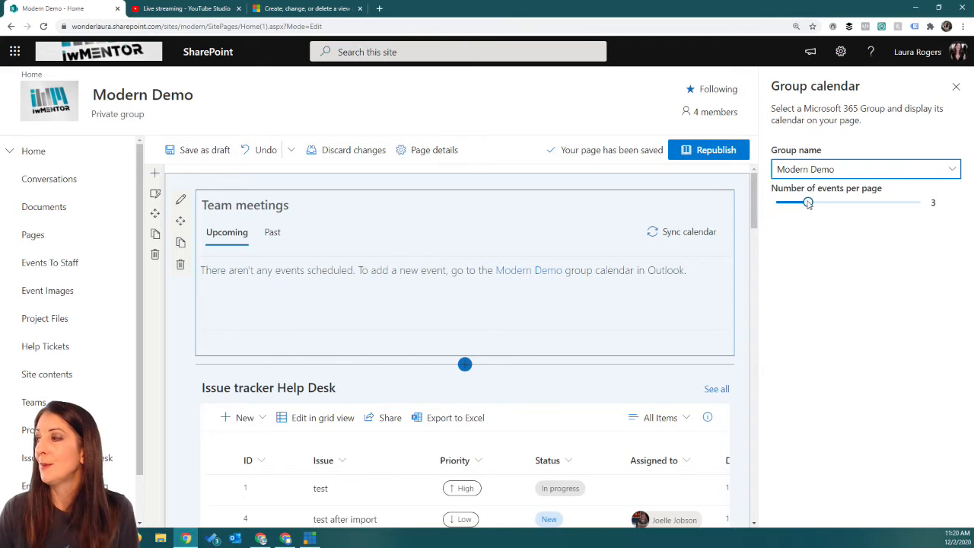
- Set the group calendar web part to show 7 events per page and save the page as a draft
left_click_drag(808, 202, 871, 202)
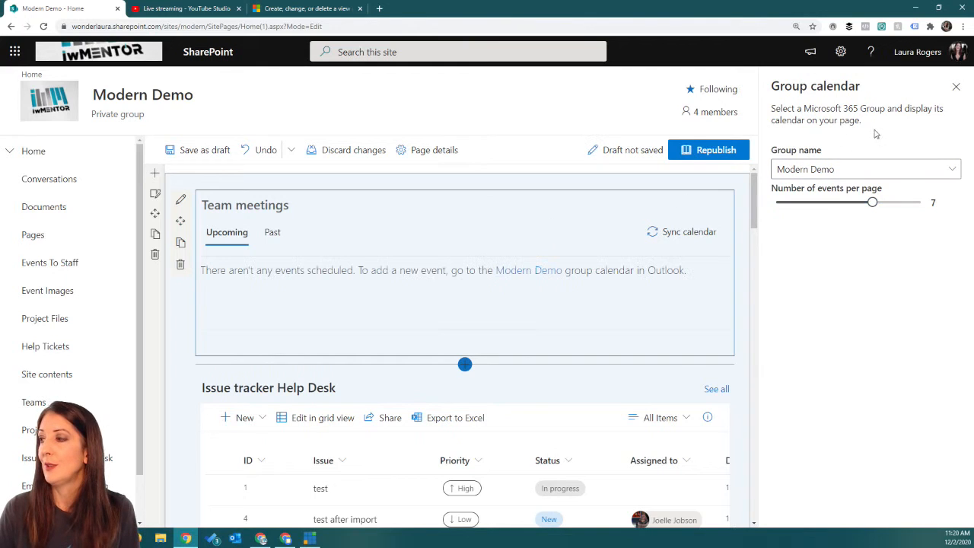
left_click(955, 86)
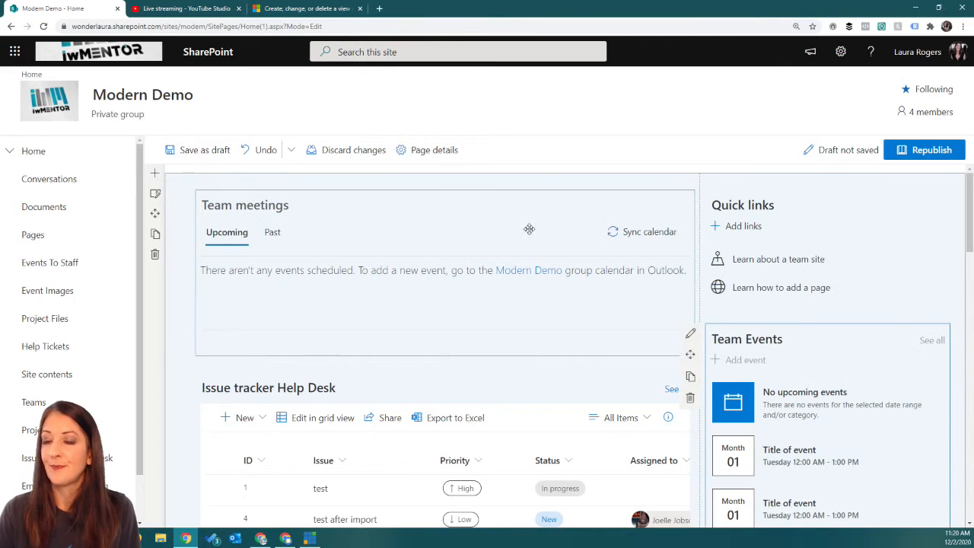
key("ctrl+s")
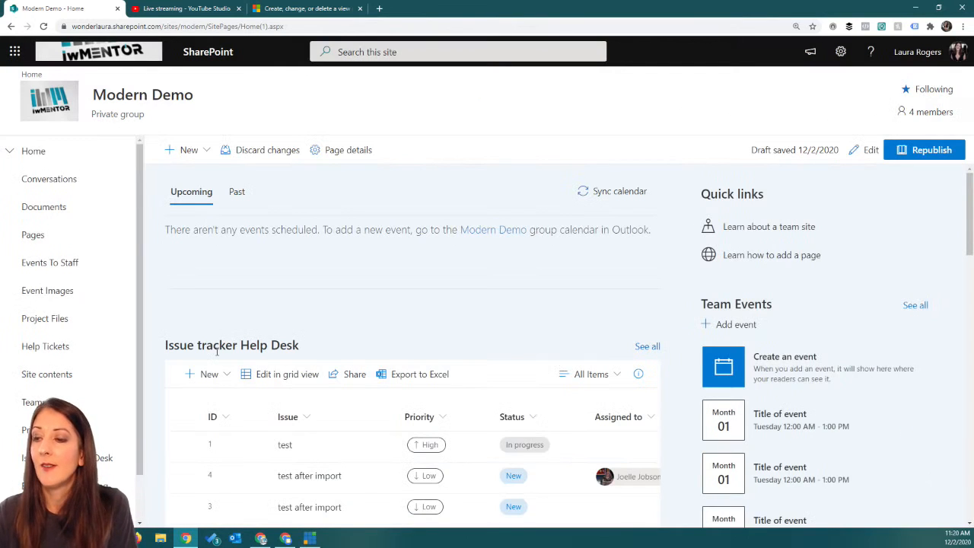
- Open the Modern Demo group calendar in Outlook and start an event on December 2, 2020 titled "weekly meeting"
left_click(480, 230)
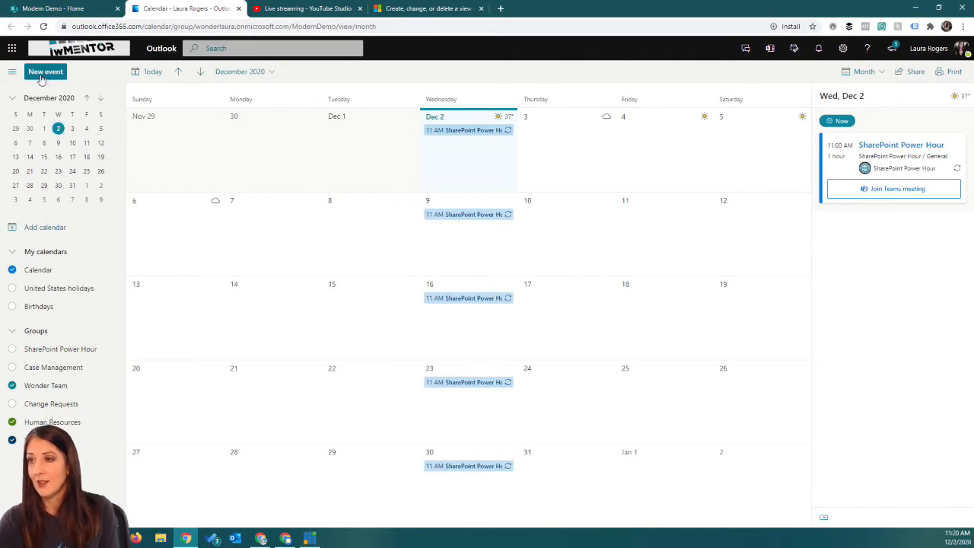
double_click(500, 181)
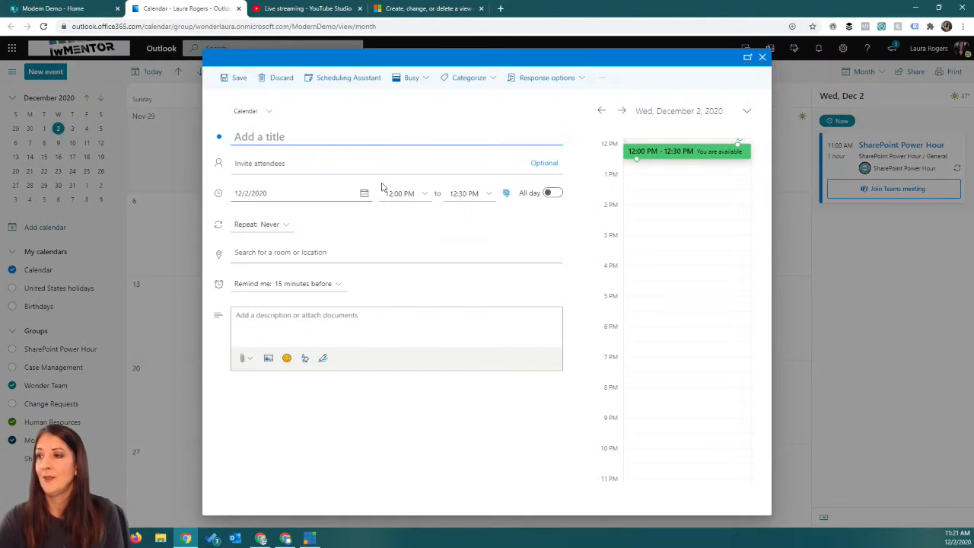
type("Today's")
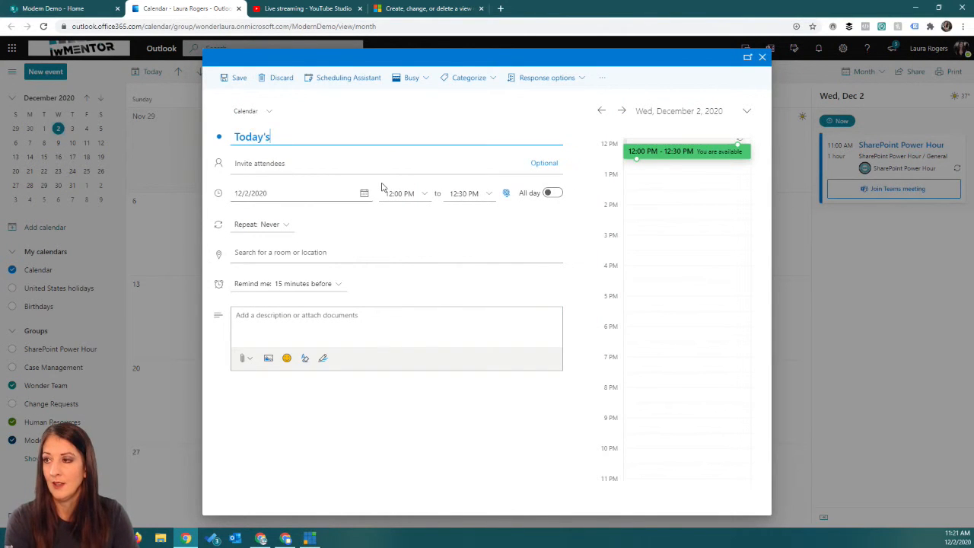
key("BackSpace")
key("BackSpace")
key("BackSpace")
key("BackSpace")
key("BackSpace")
type("wee")
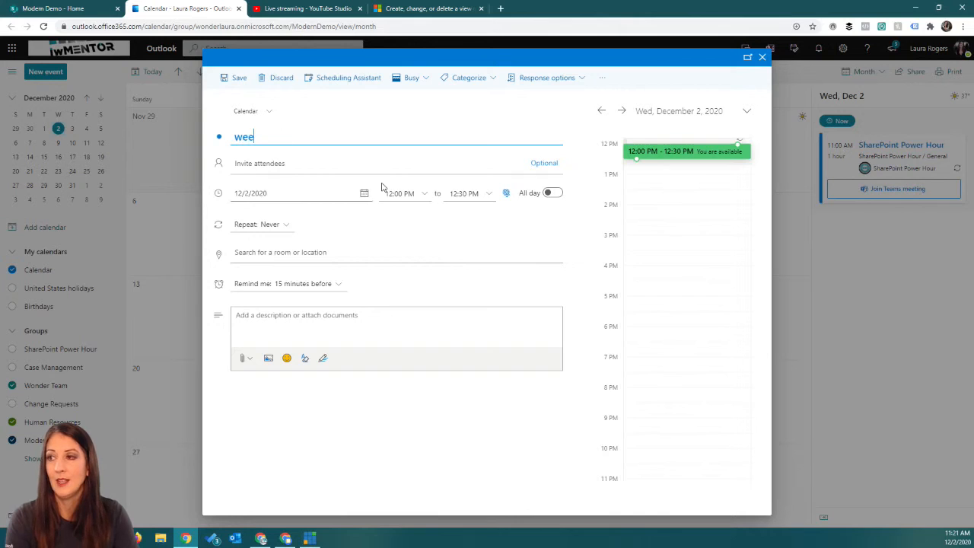
type("kly meeting")
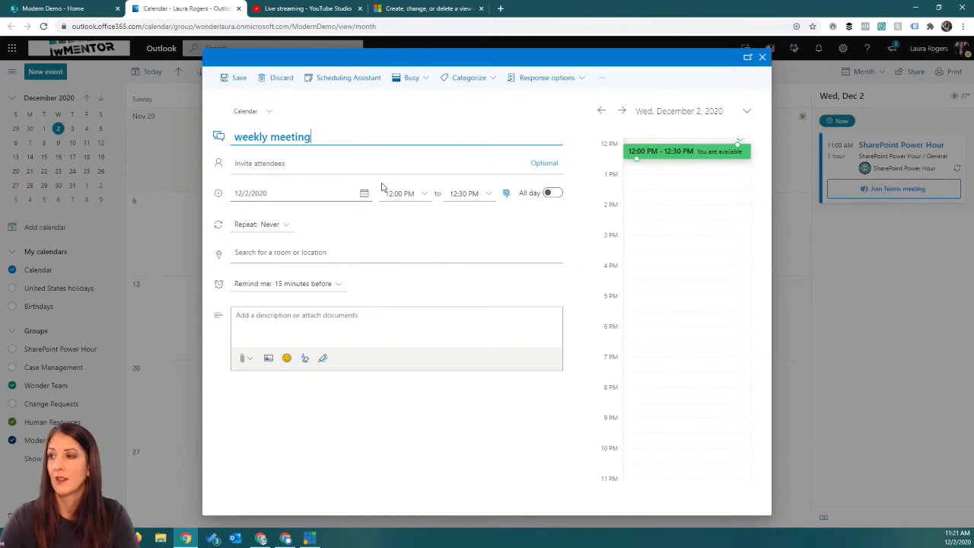
- Set the weekly meeting's end time to 1:00 PM and save the event
left_click(491, 195)
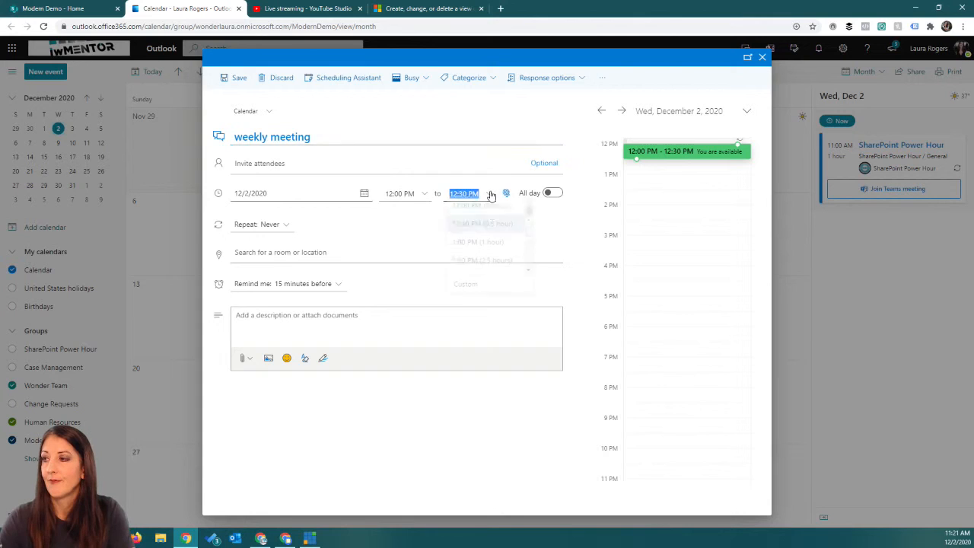
left_click(478, 230)
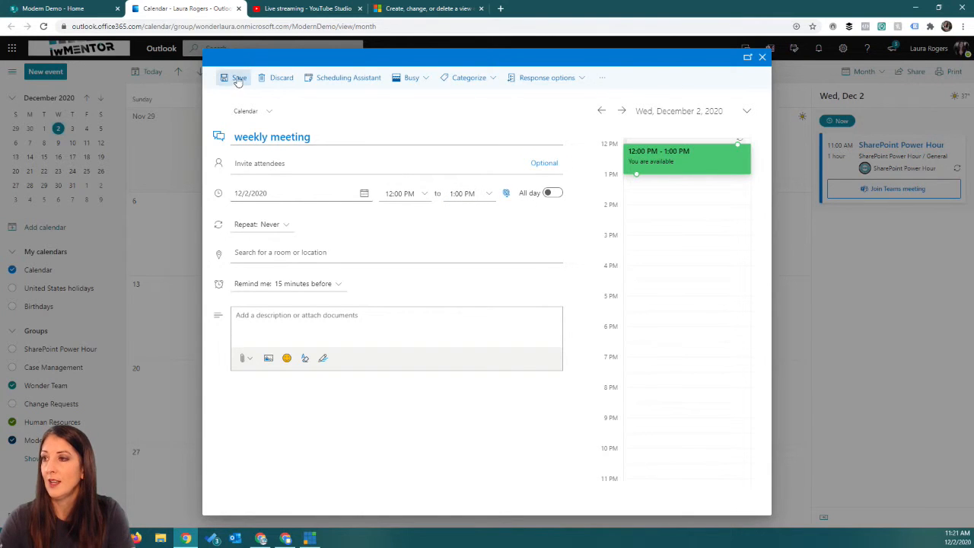
left_click(237, 78)
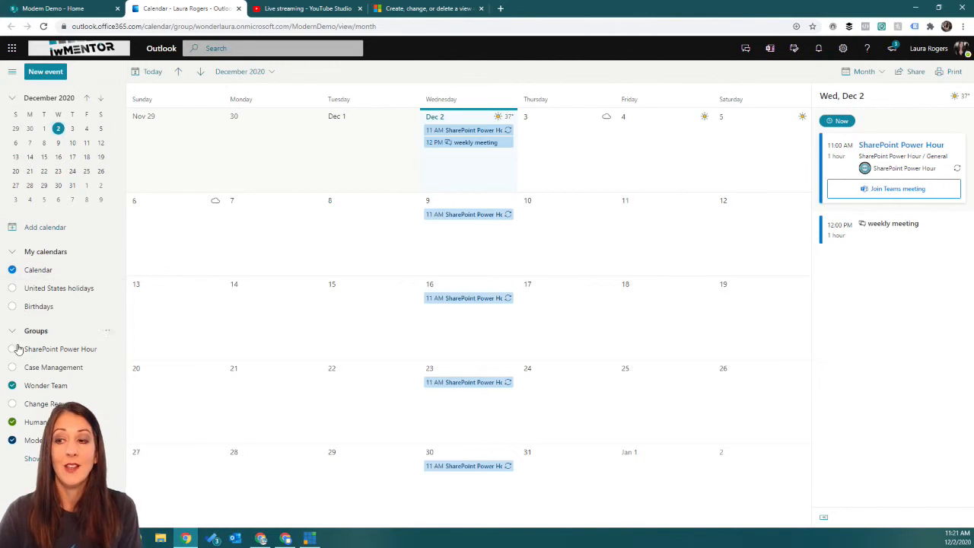
- Close the Outlook calendar, sync the group calendar web part on the Modern Demo page, and check its Past and Upcoming events
left_click(12, 306)
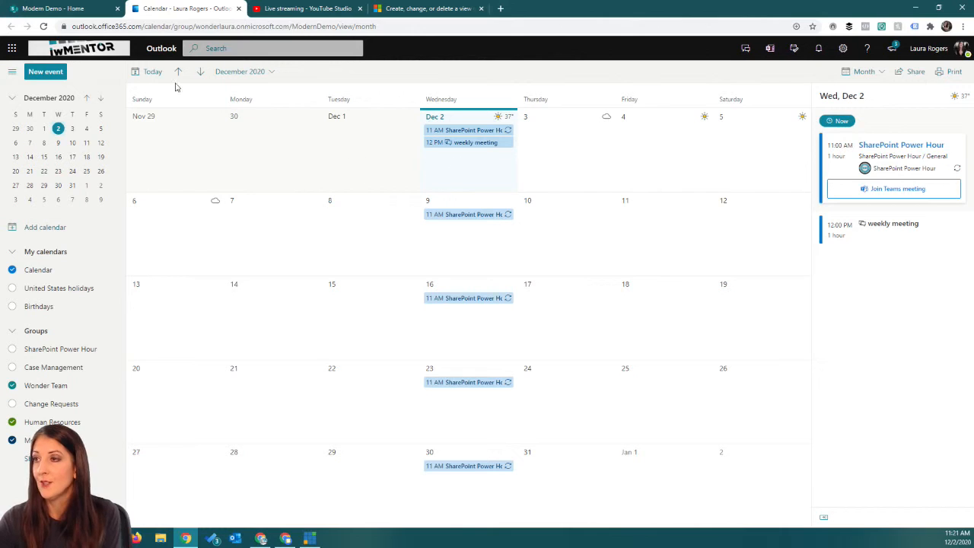
left_click(237, 9)
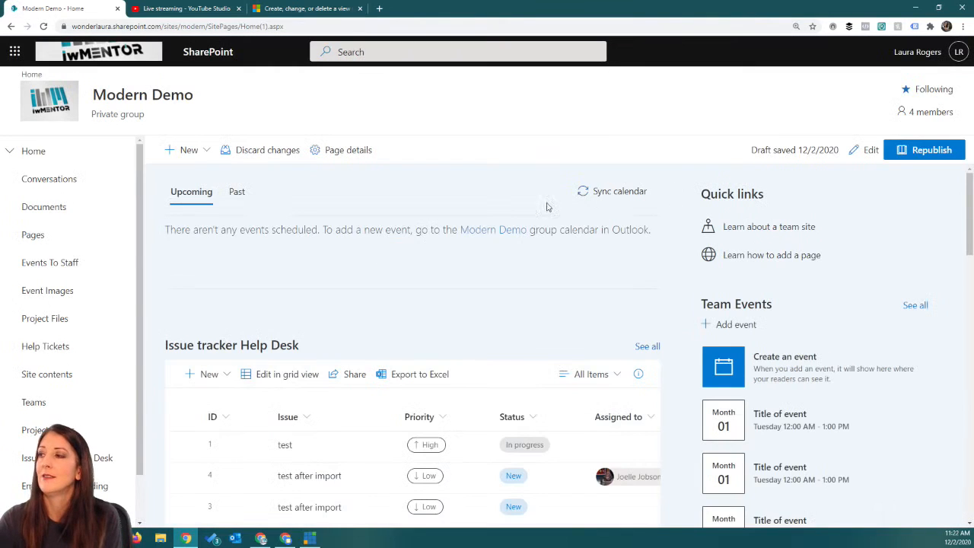
left_click(582, 194)
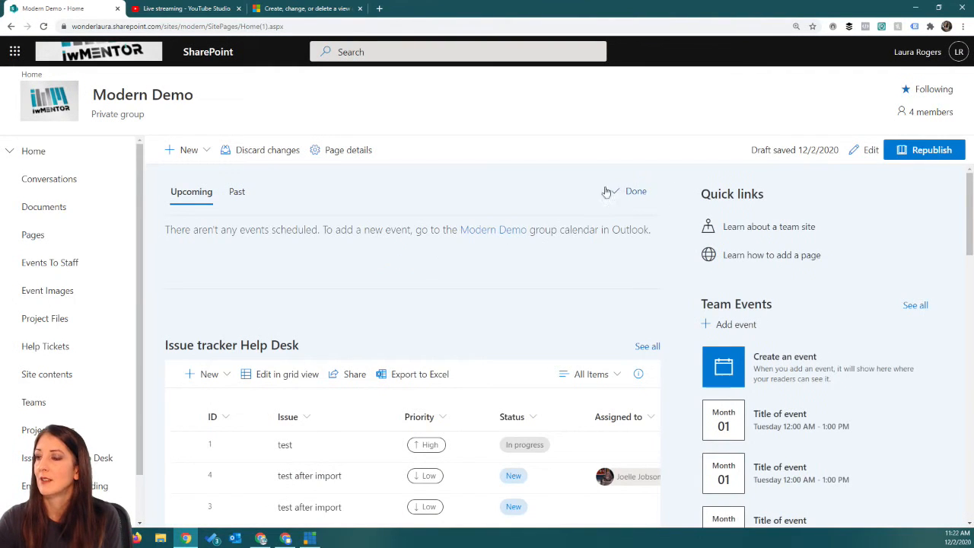
left_click(234, 192)
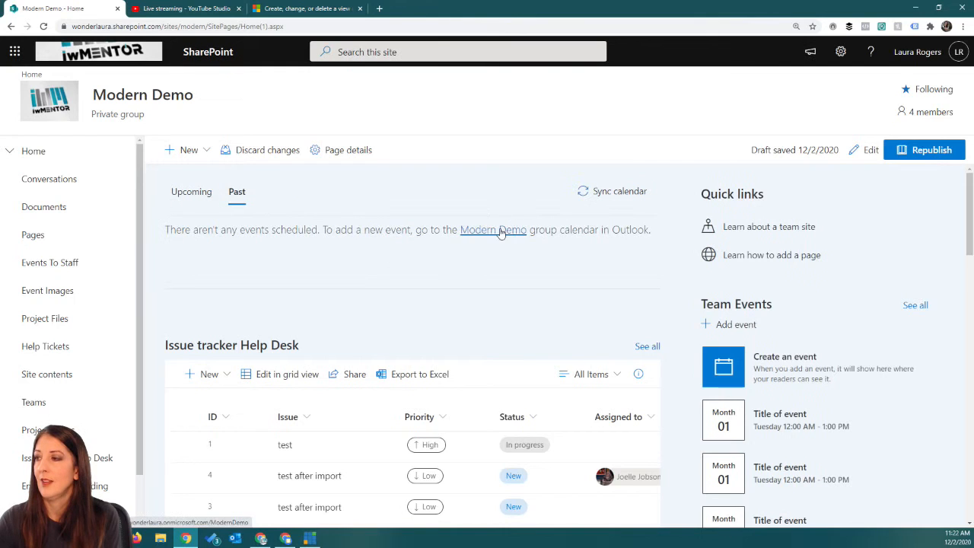
left_click(194, 192)
left_click(604, 191)
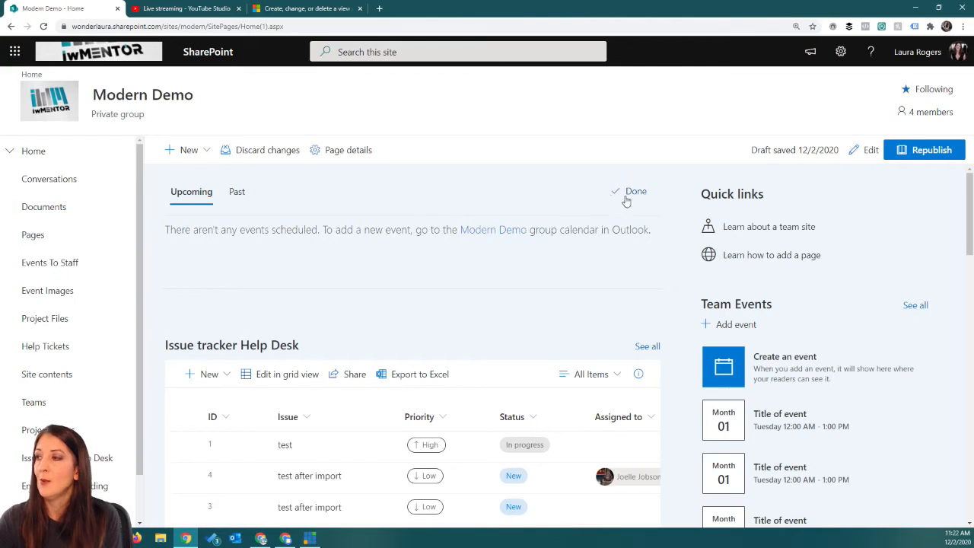
left_click(628, 194)
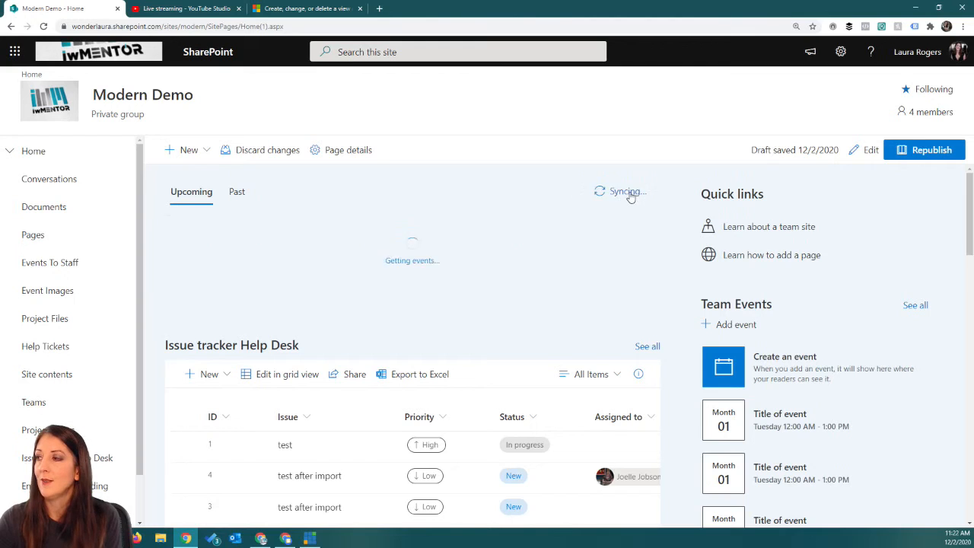
- Edit the home page, add an Events web part above Team meetings, and save the page as a draft
left_click(864, 151)
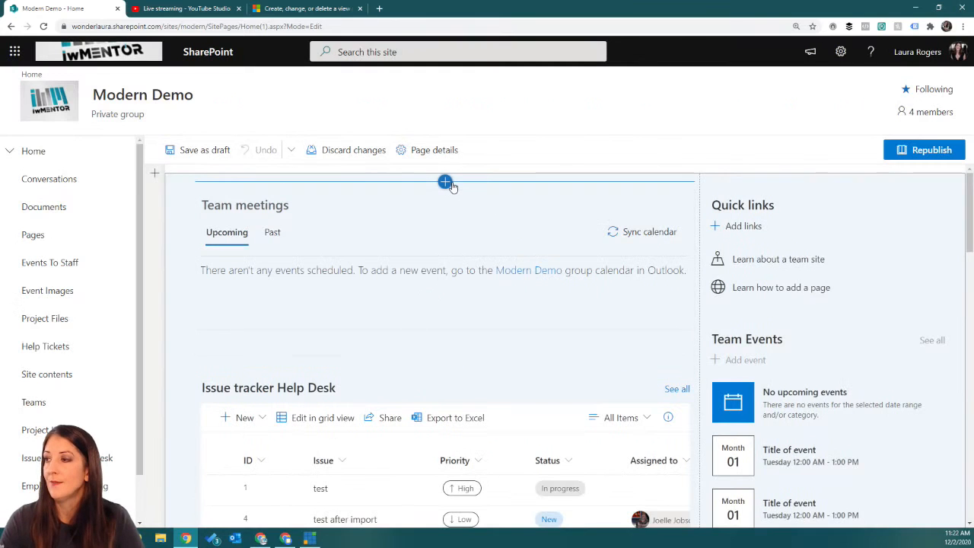
left_click(445, 182)
type("e")
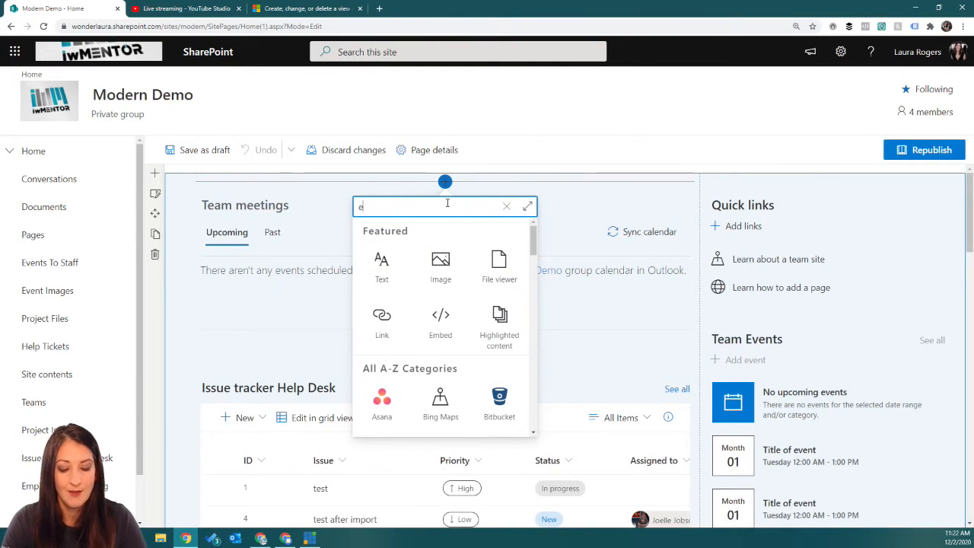
type("vents")
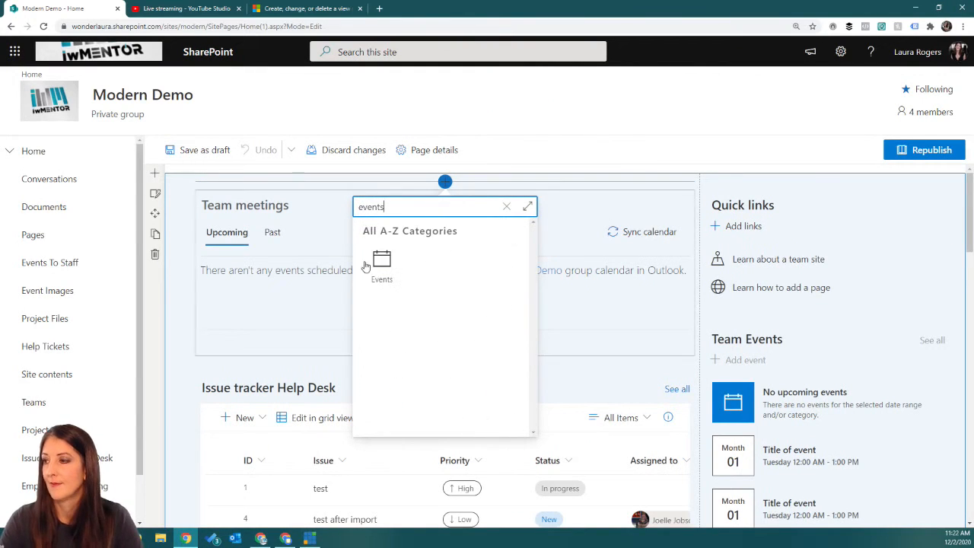
left_click(375, 266)
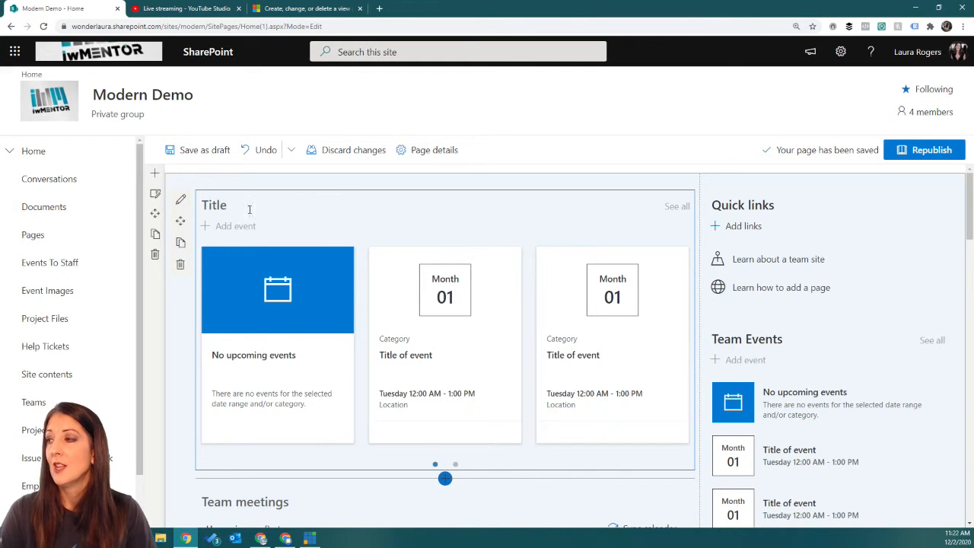
left_click(204, 149)
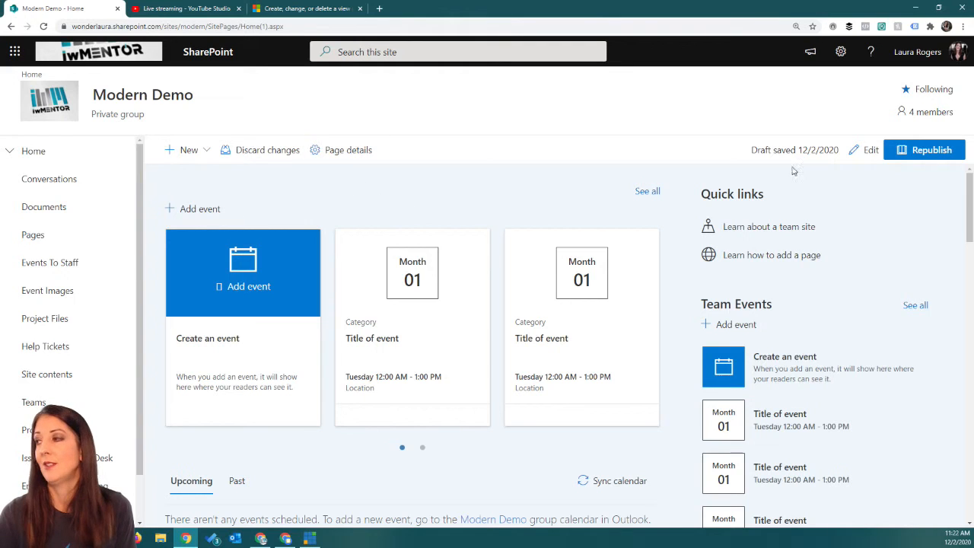
- Open the Modern Demo site contents and locate the Events list
left_click(841, 51)
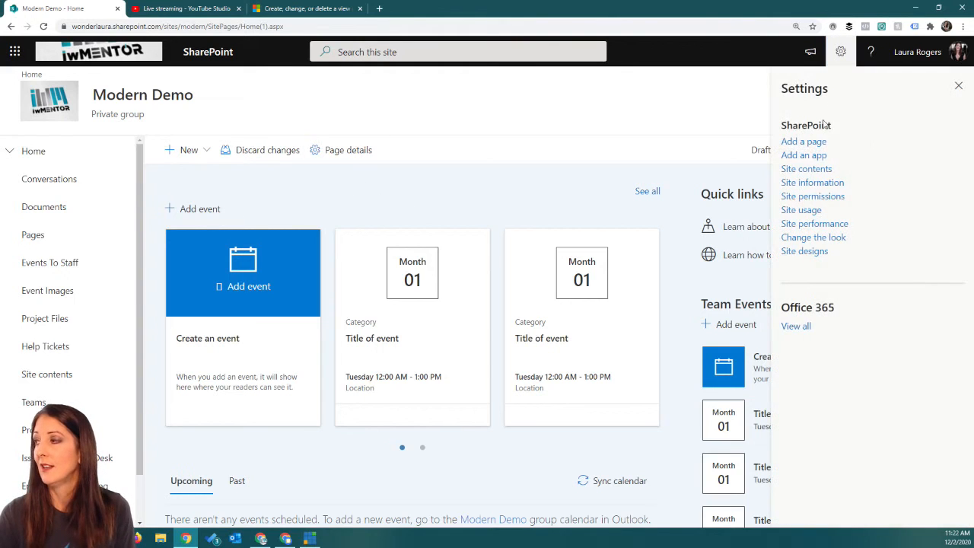
left_click(805, 170)
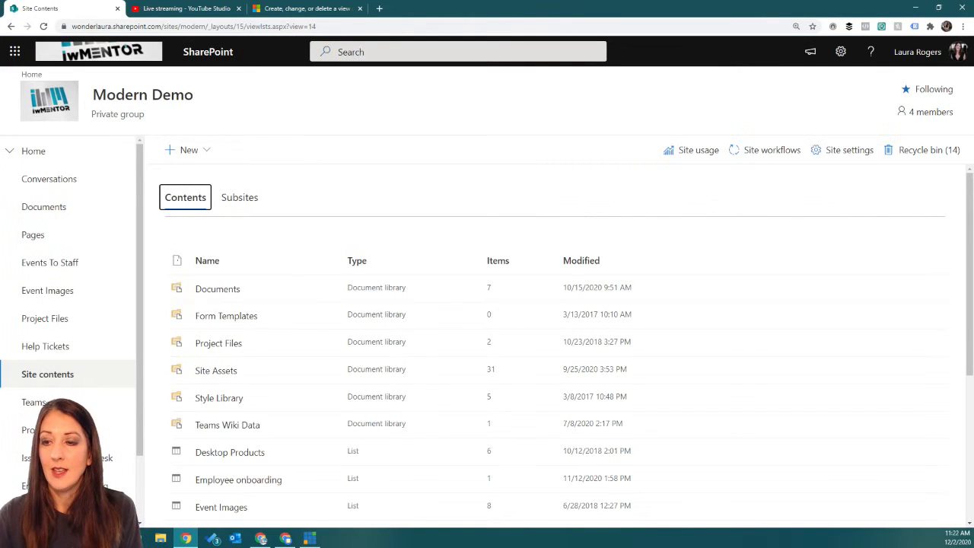
key("alt+Tab")
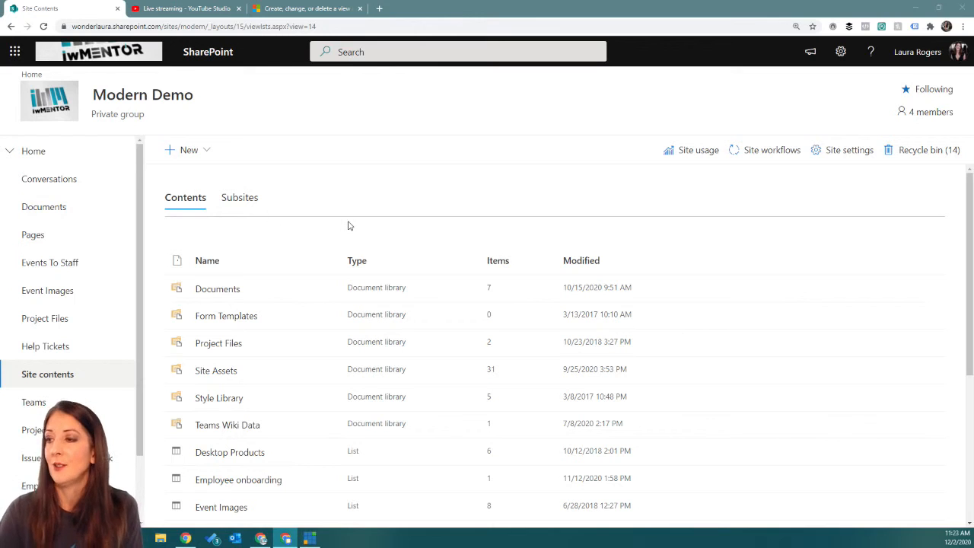
scroll(327, 301, "down", 3)
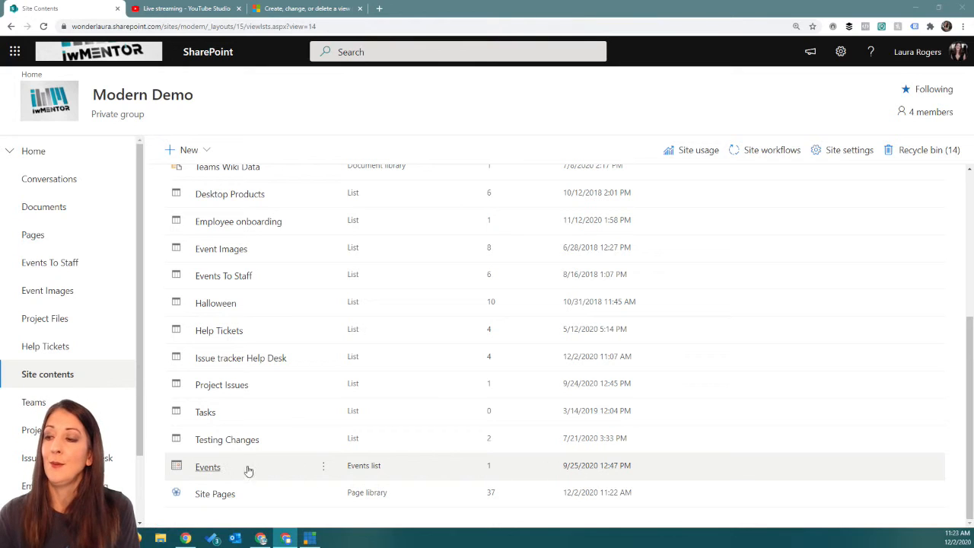
- Return to the site's home page, start a new event from the Events web part, and title it "Big Party"
left_click(52, 159)
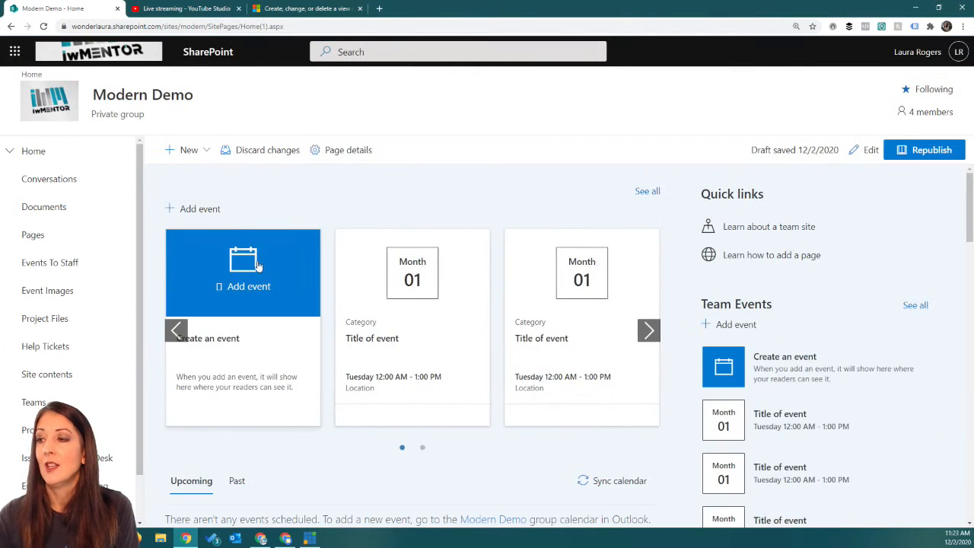
left_click(222, 306)
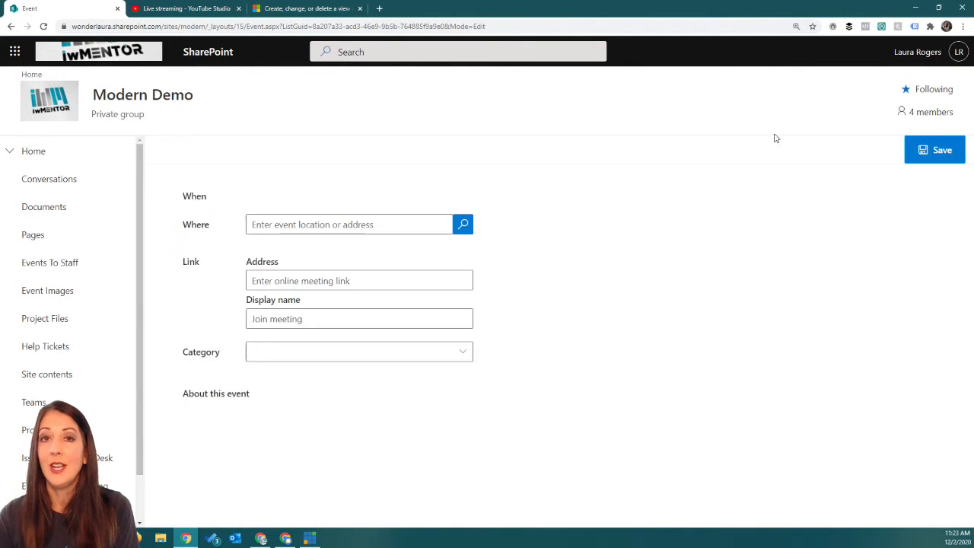
left_click(354, 255)
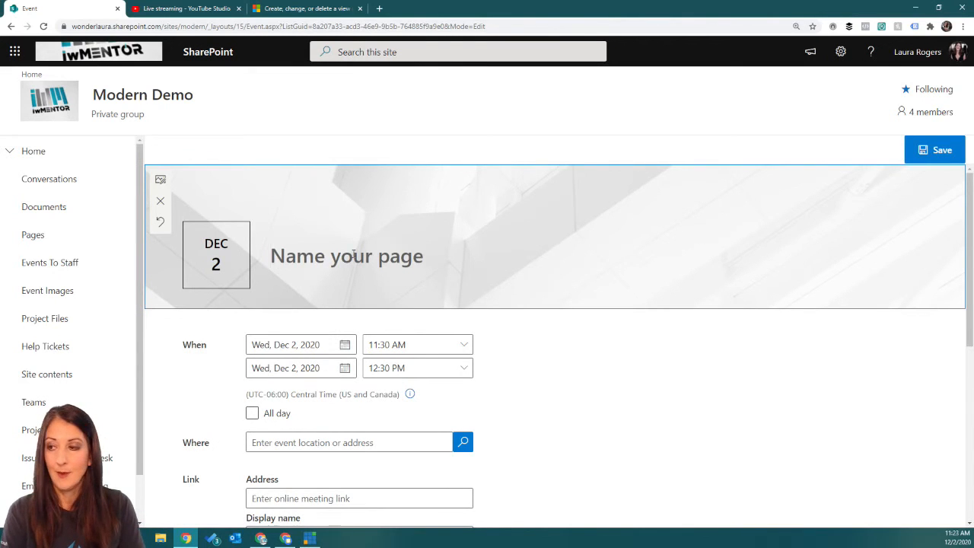
type("Big Party")
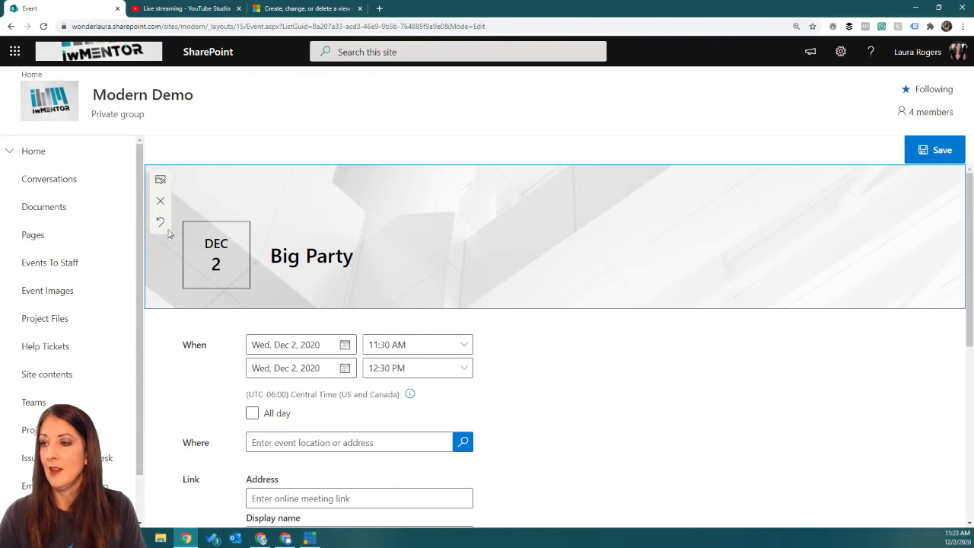
- Set the event's banner to the first stock image, the icebergs under a cloudy sky
left_click(161, 182)
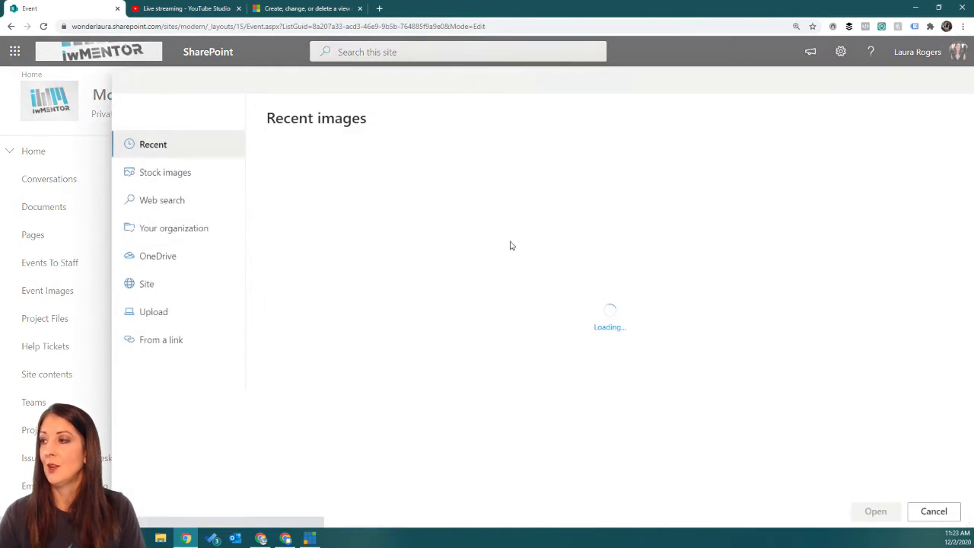
left_click(187, 177)
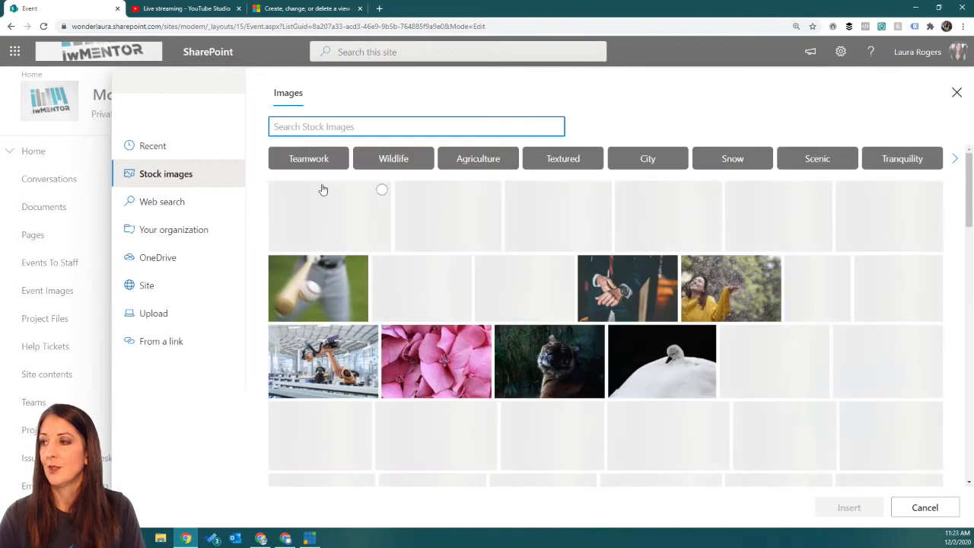
left_click(323, 198)
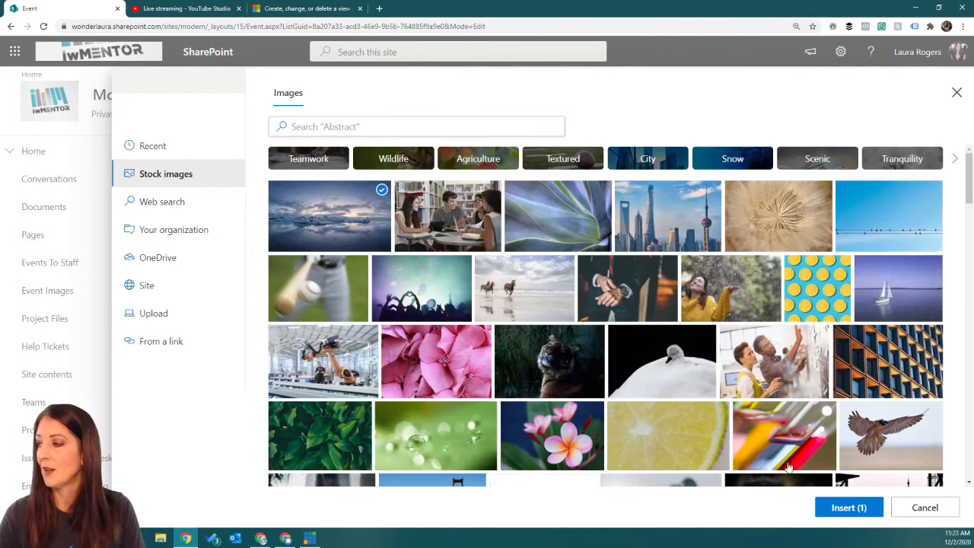
left_click(833, 506)
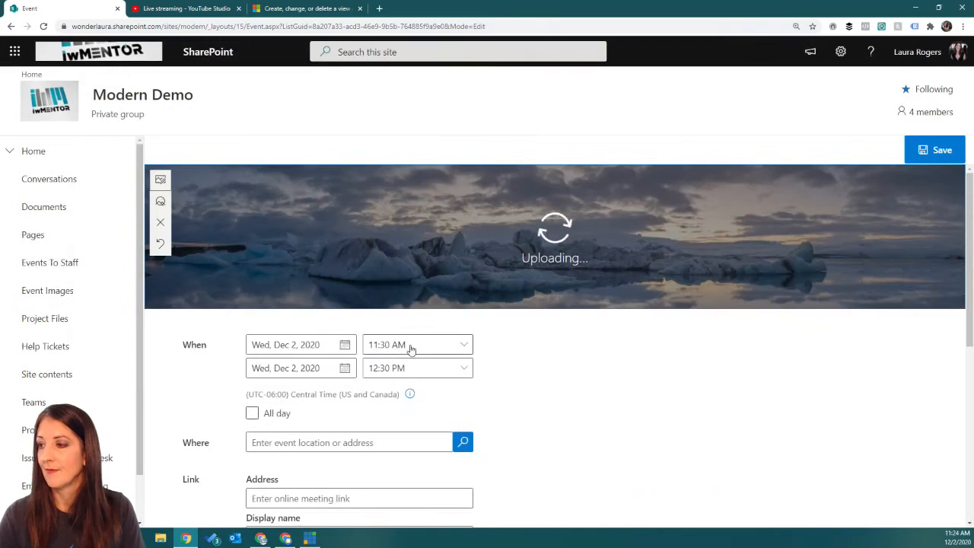
- Set the event's end time to 3:00 PM and its location to Atlanta, Georgia, United States
left_click(464, 369)
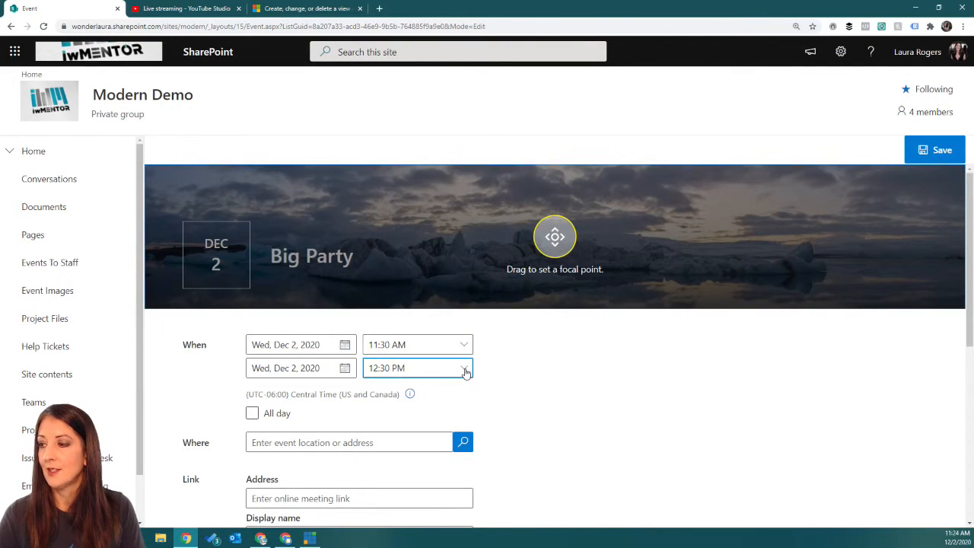
left_click(421, 327)
scroll(533, 400, "down", 2)
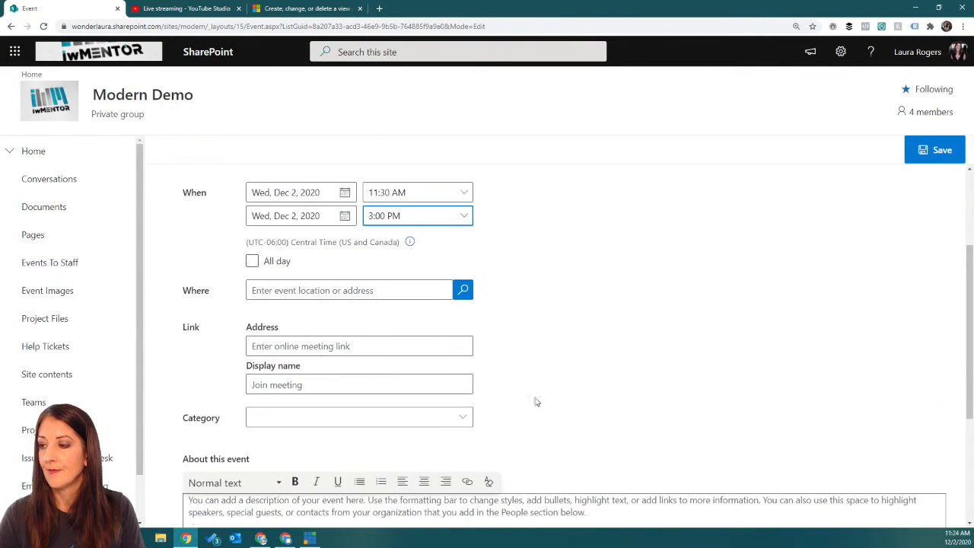
left_click(331, 290)
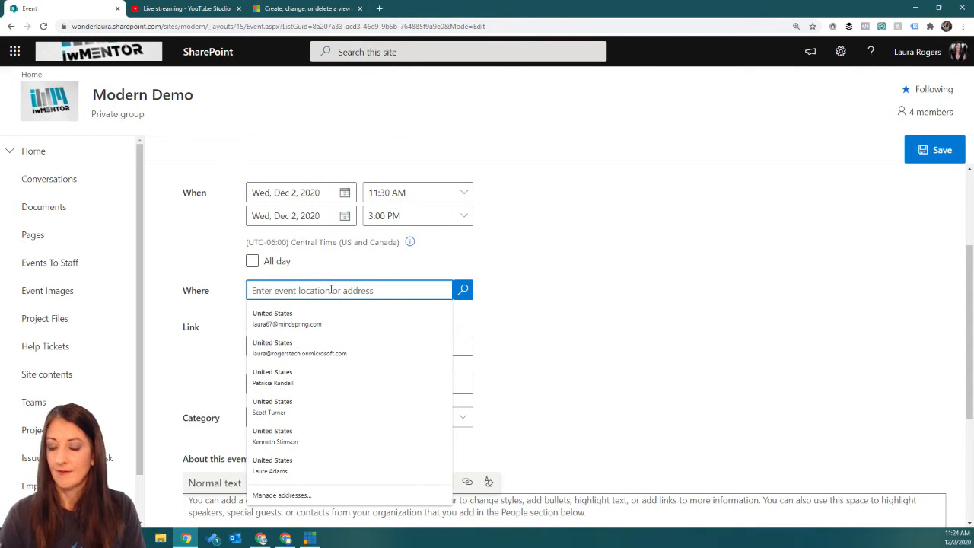
type("at")
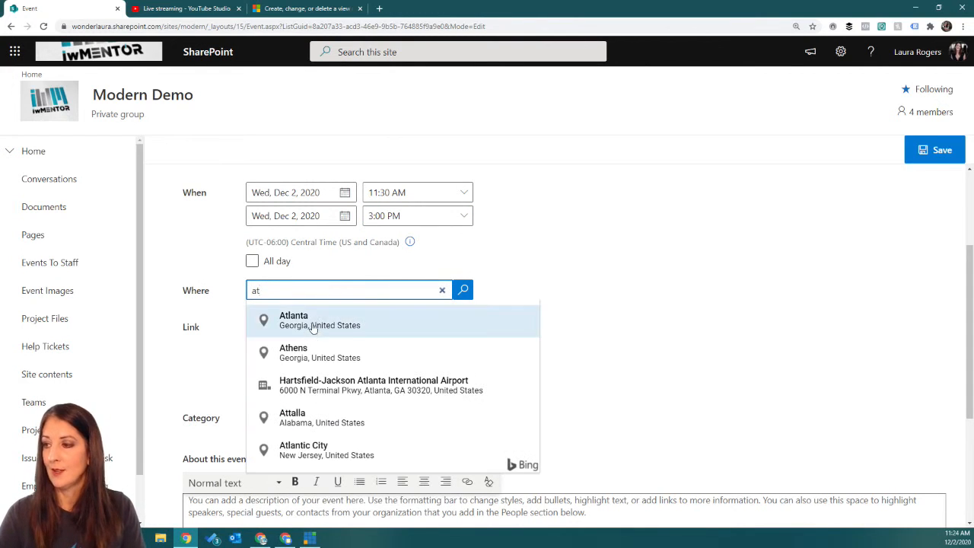
left_click(320, 321)
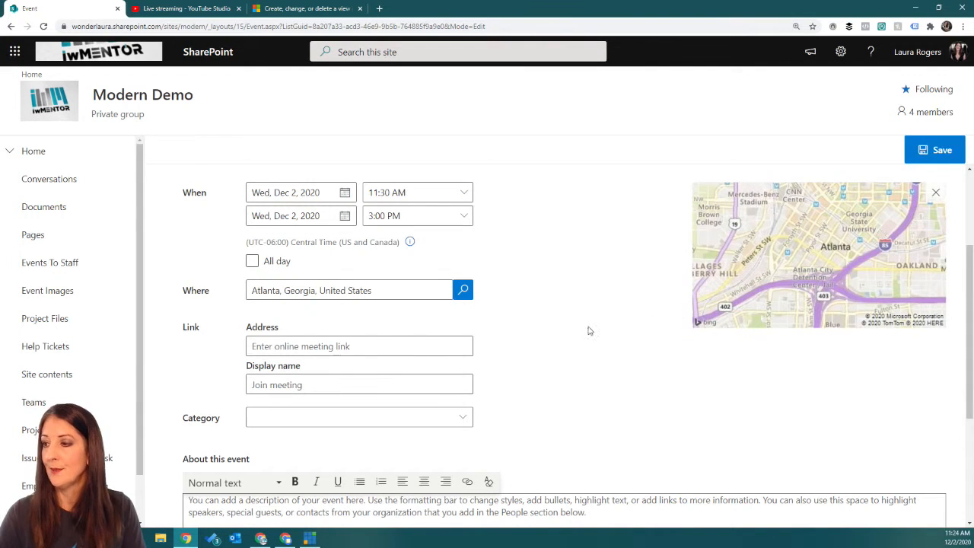
- Add a colleague to the event's people section by searching for their name, and save the event
scroll(578, 331, "down", 2)
scroll(430, 364, "down", 2)
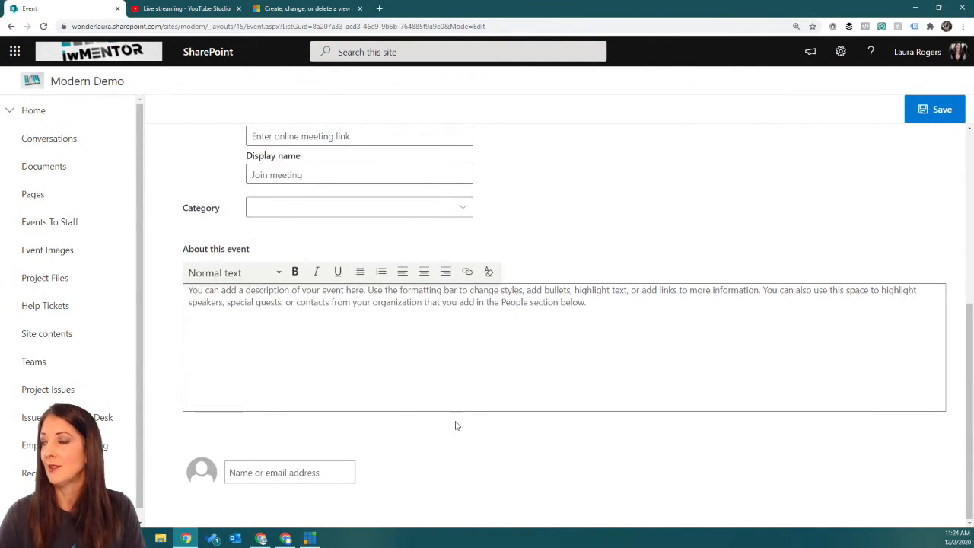
left_click(297, 469)
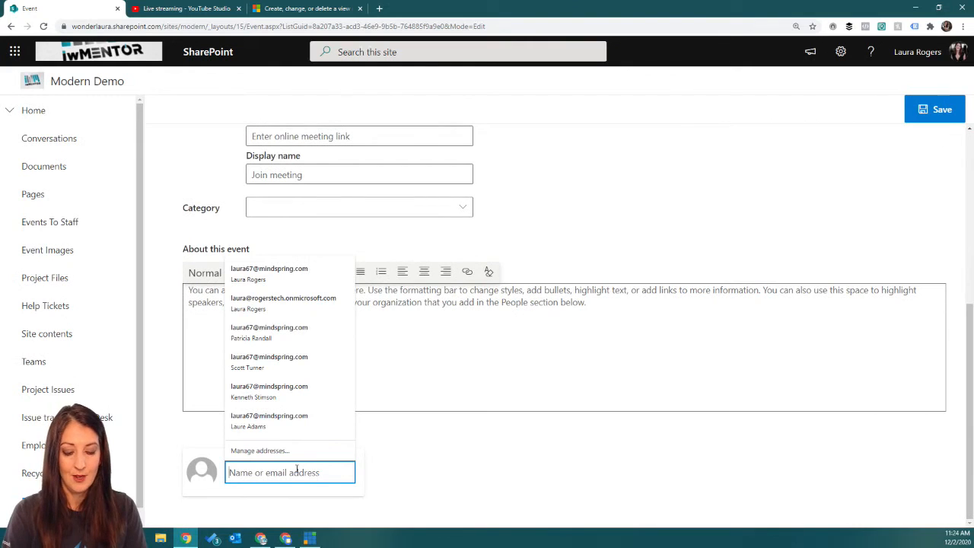
type("chris")
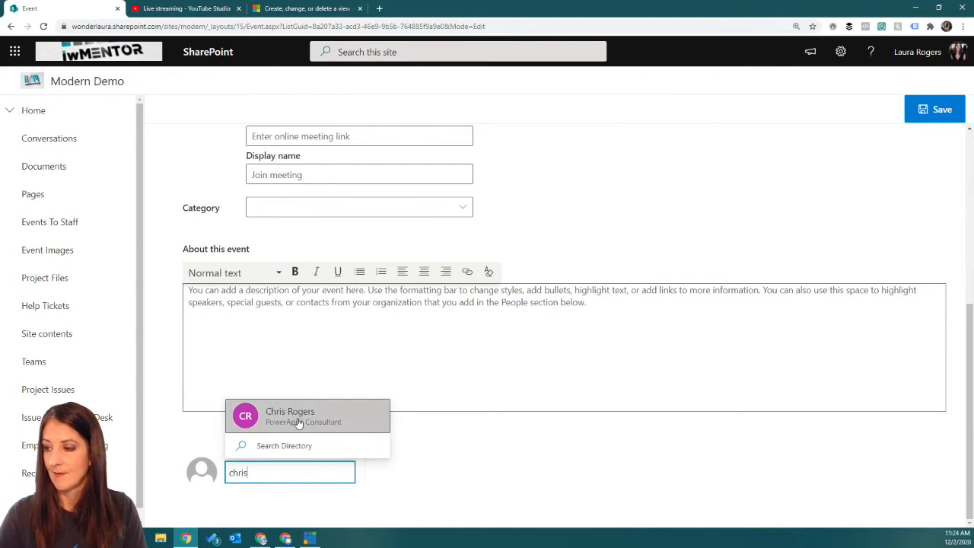
left_click(298, 420)
left_click(929, 113)
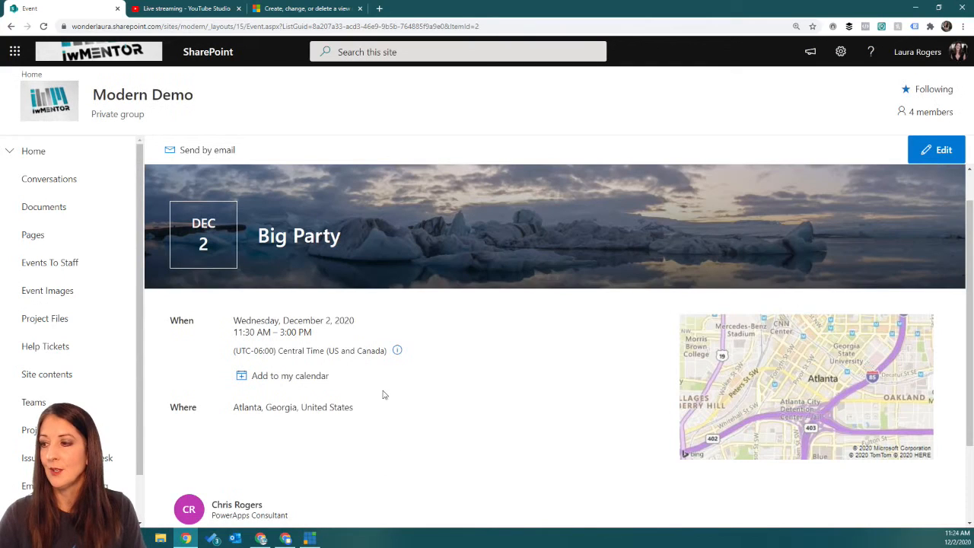
- Open the home page for editing and change the Events web part above Team meetings to the Compact layout
left_click(62, 157)
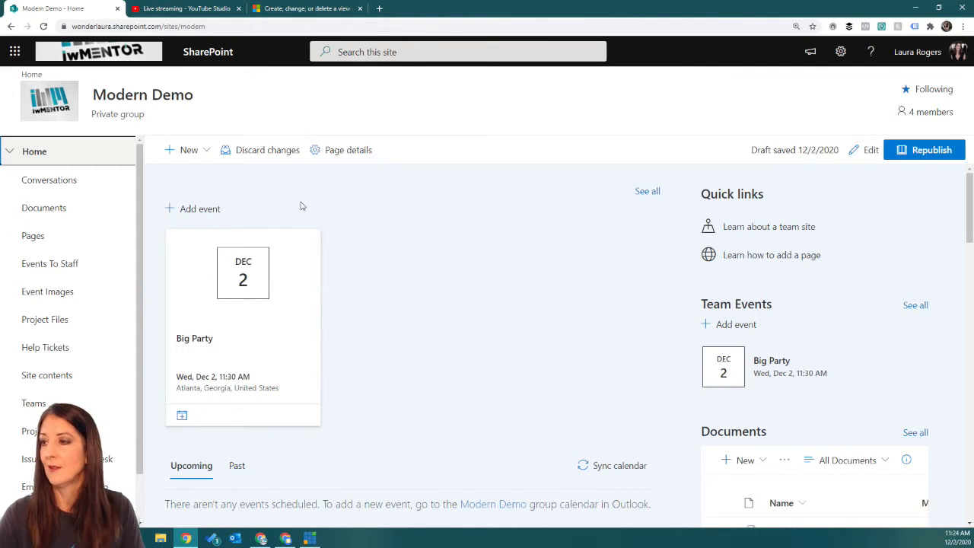
left_click(868, 150)
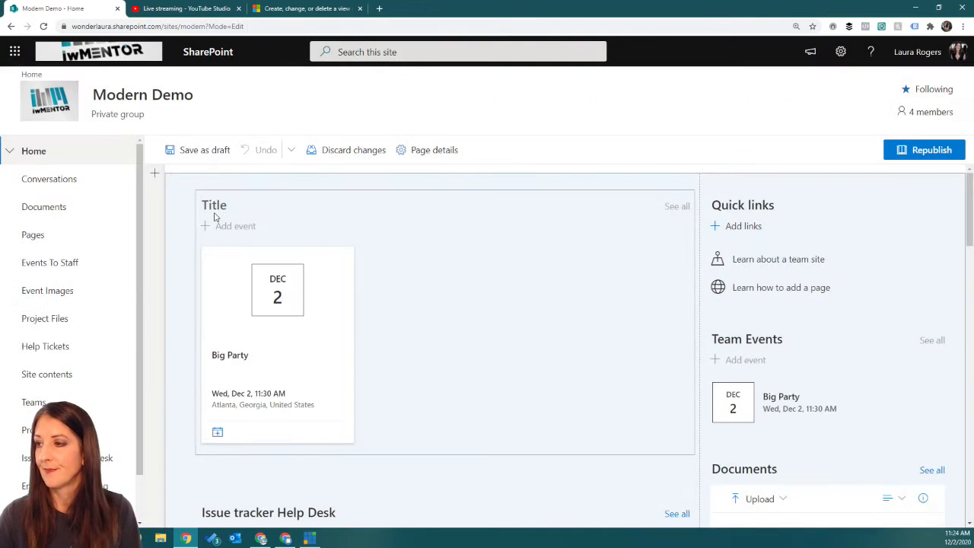
left_click(213, 213)
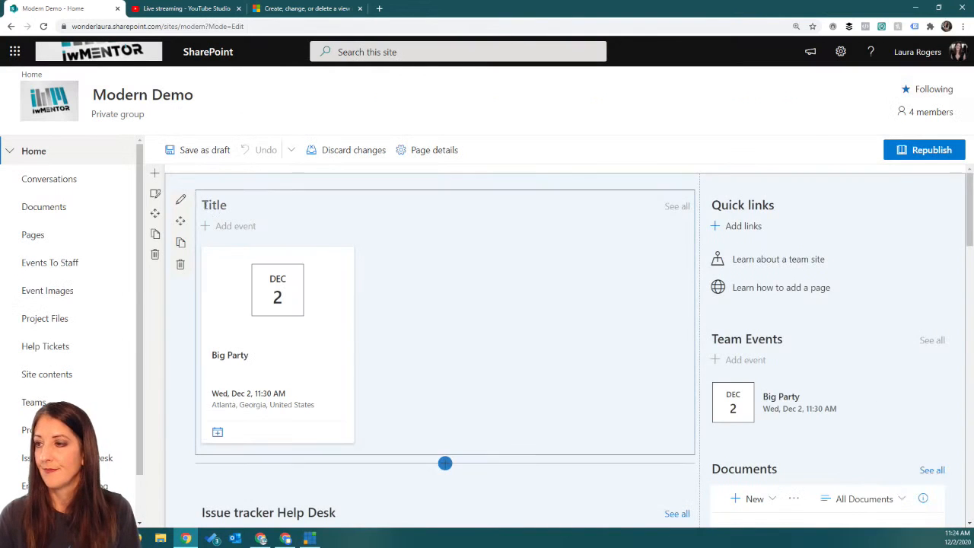
left_click(181, 202)
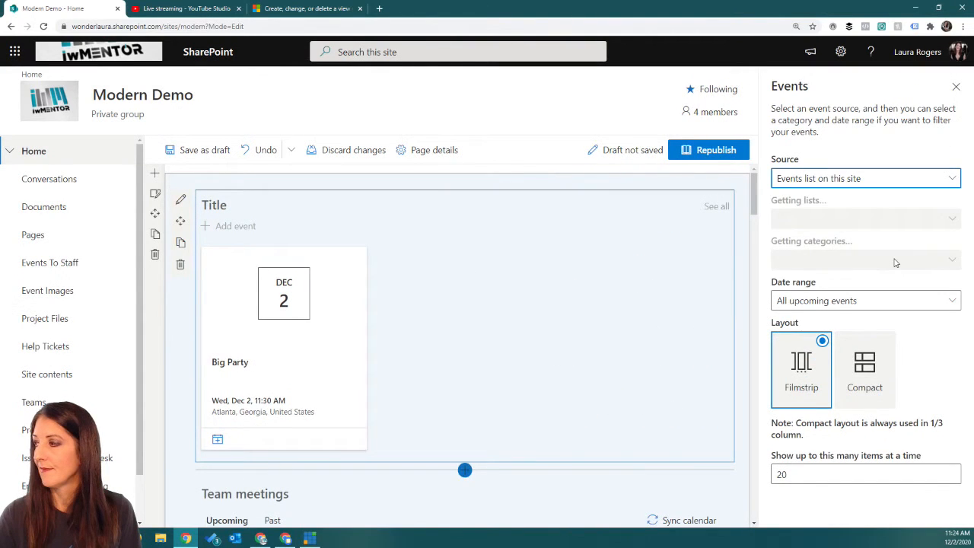
left_click(857, 364)
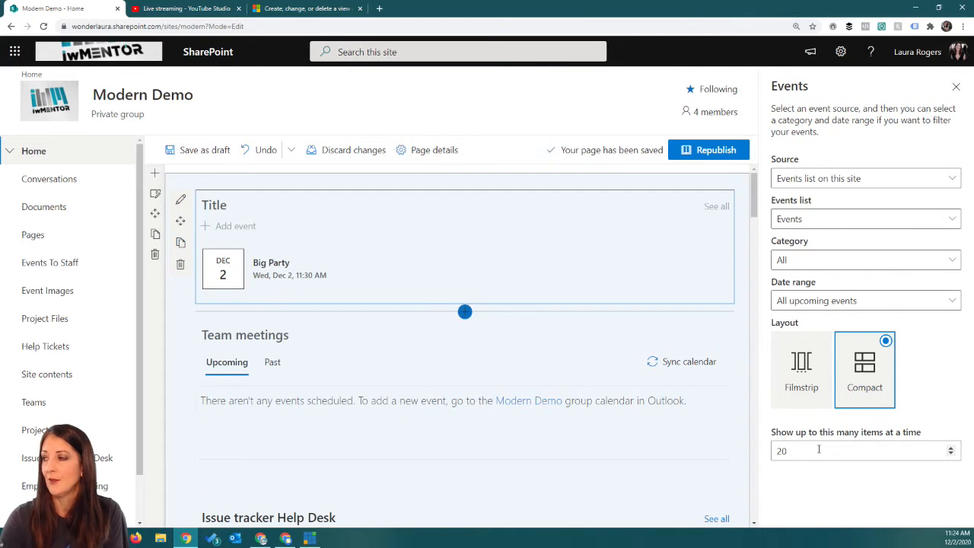
- Check the Events web part's date range, events list and source options, and save the page as a draft
left_click(848, 301)
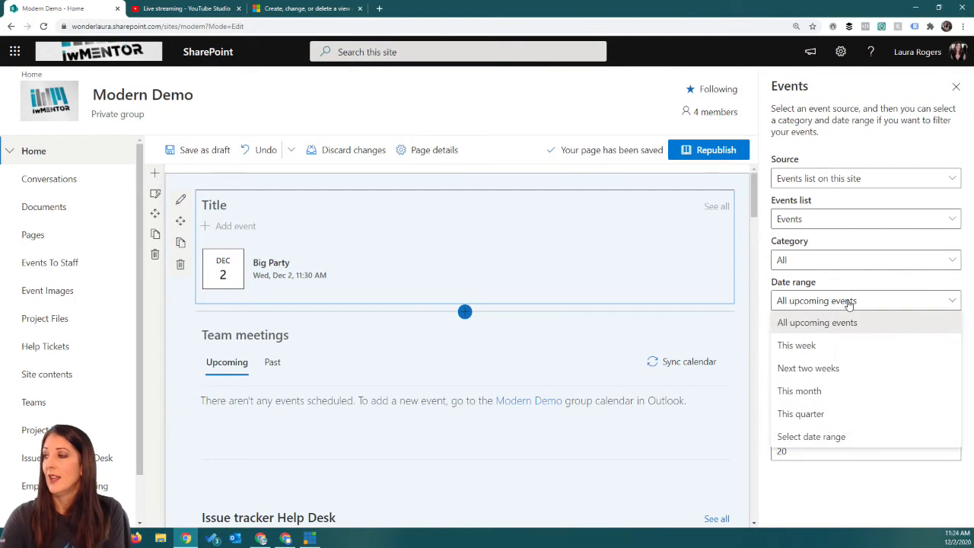
left_click(848, 302)
left_click(848, 303)
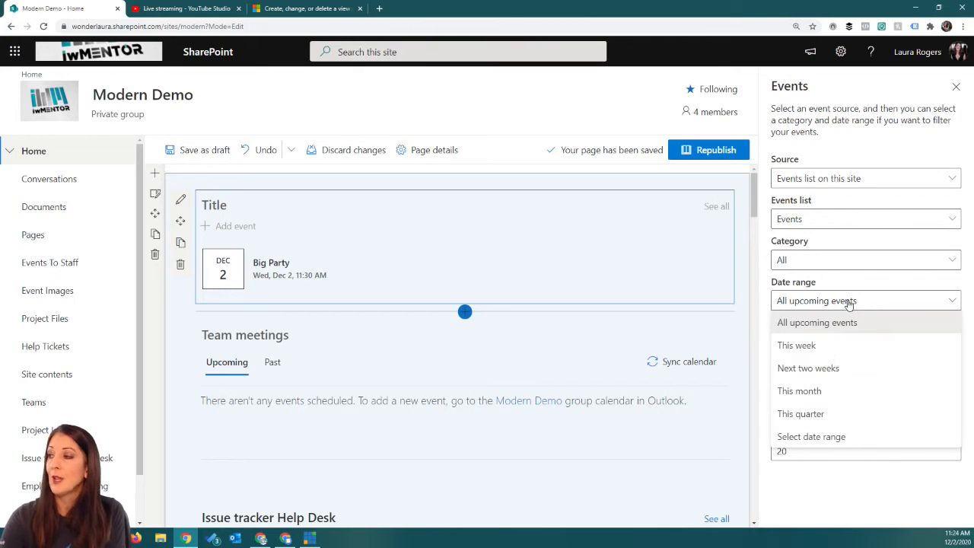
left_click(839, 220)
left_click(839, 220)
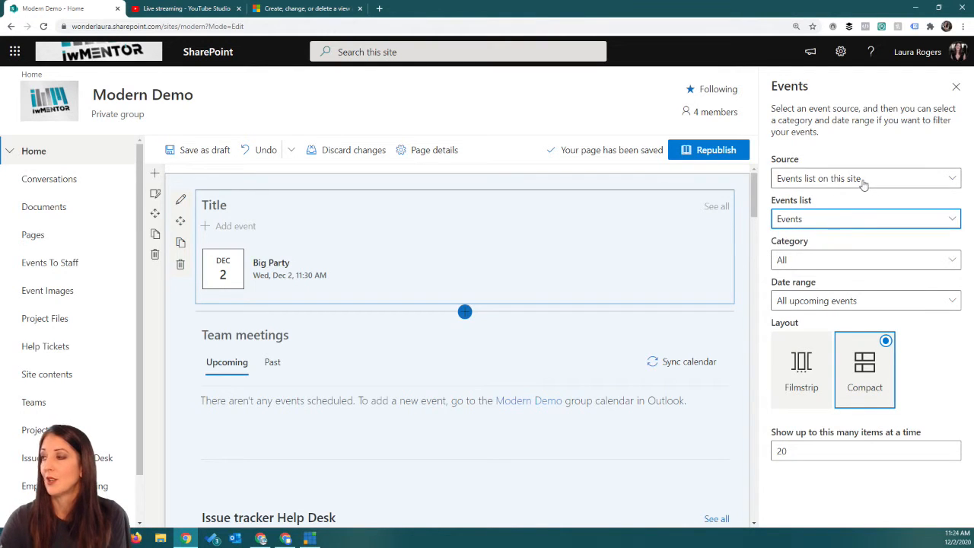
left_click(853, 180)
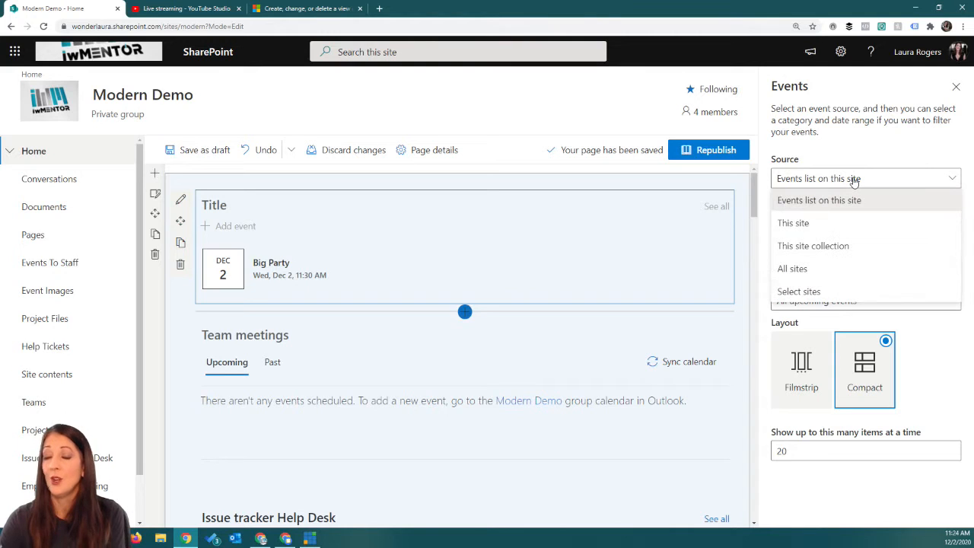
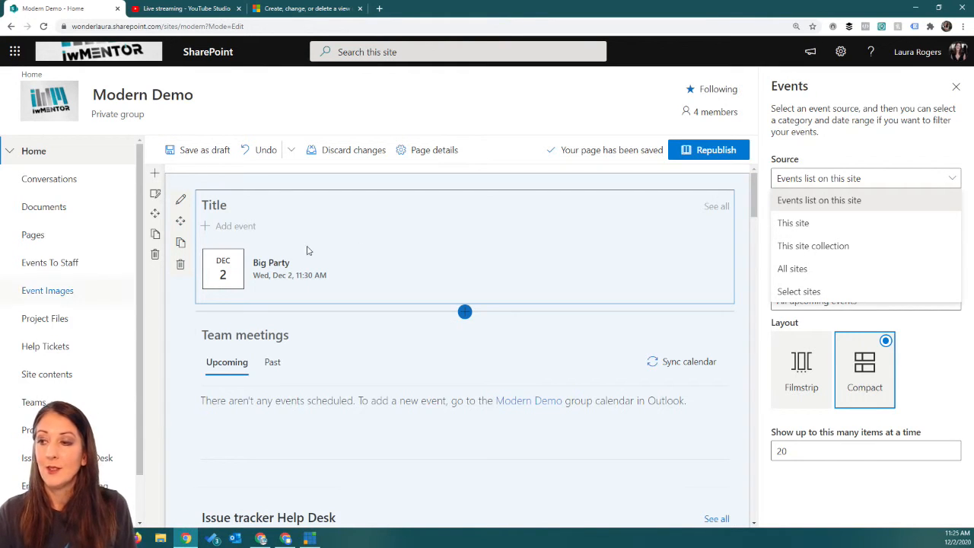
left_click(191, 152)
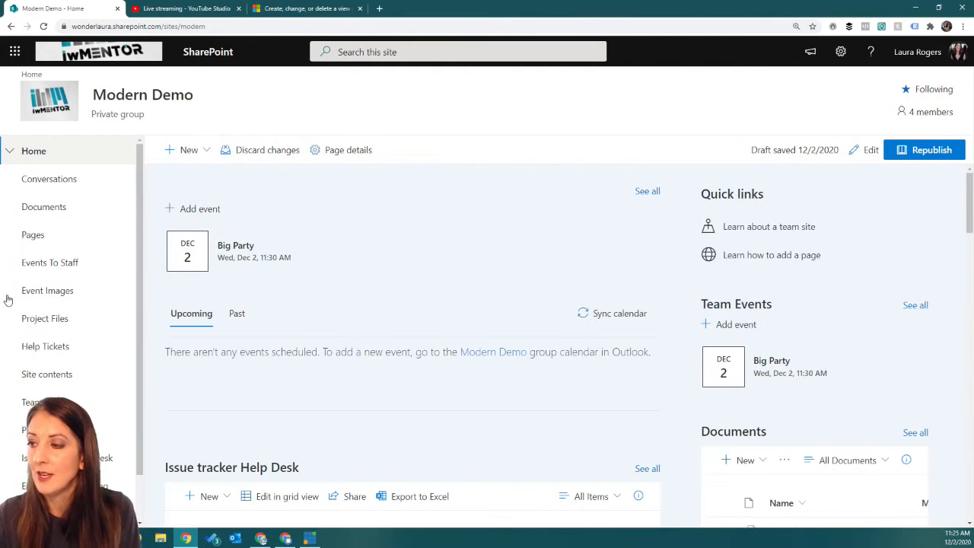
- View the Documents library, and open the Project Files library from the site contents in a new tab
left_click(53, 208)
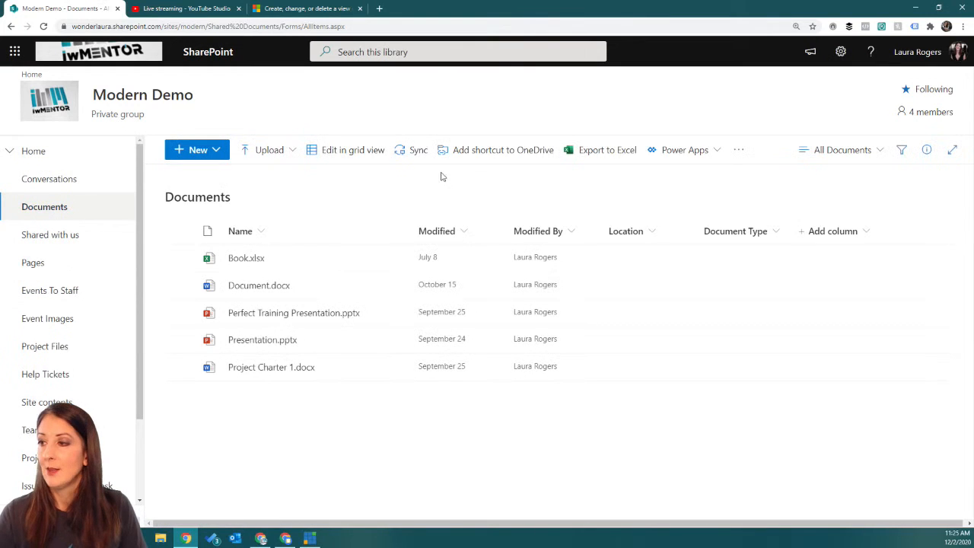
left_click(840, 51)
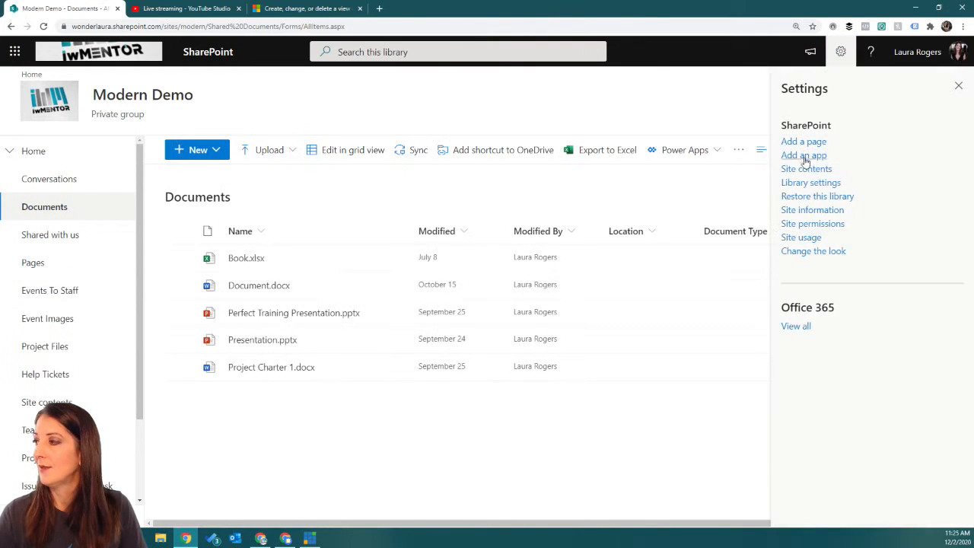
left_click(805, 169)
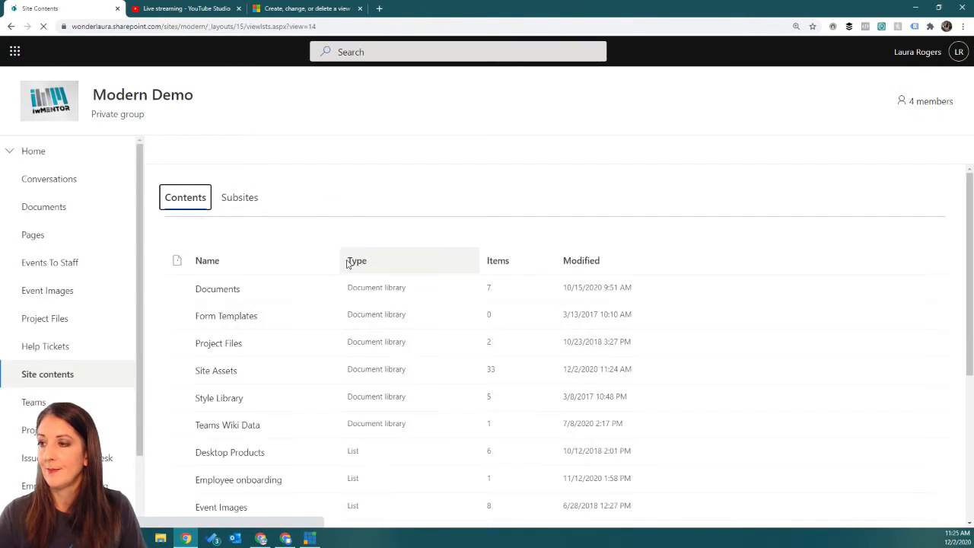
left_click(228, 344)
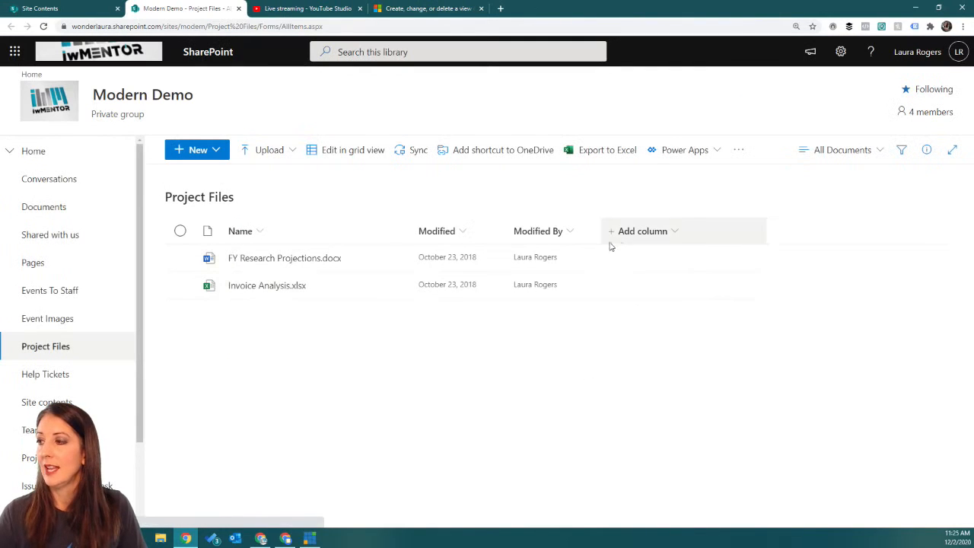
- Open the settings of the Project Files library and look over its columns section
left_click(840, 51)
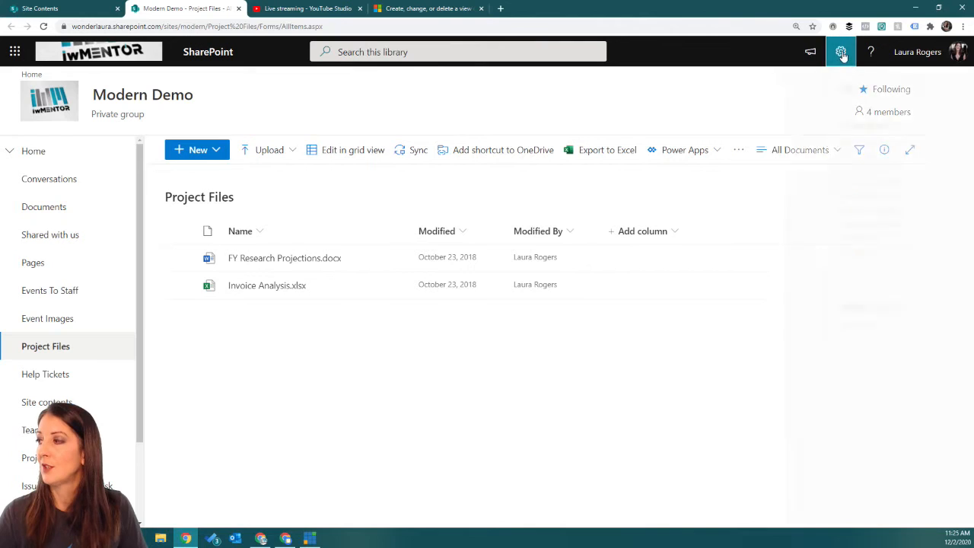
left_click(803, 183)
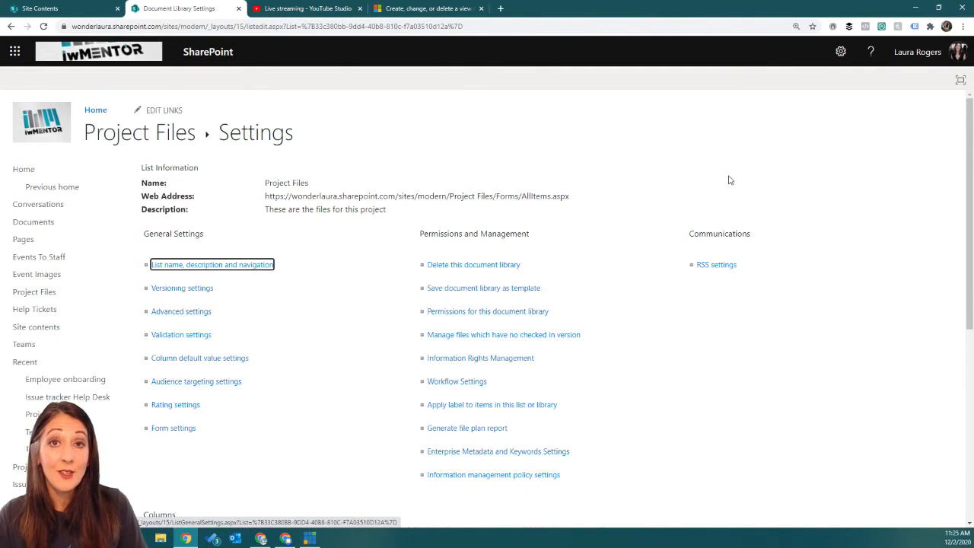
scroll(729, 180, "down", 3)
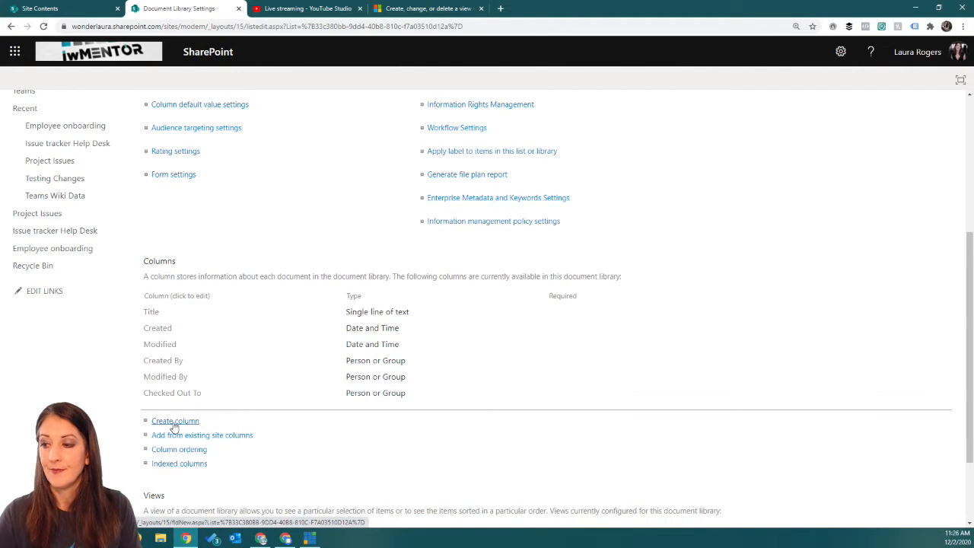
scroll(317, 232, "up", 5)
scroll(317, 233, "down", 6)
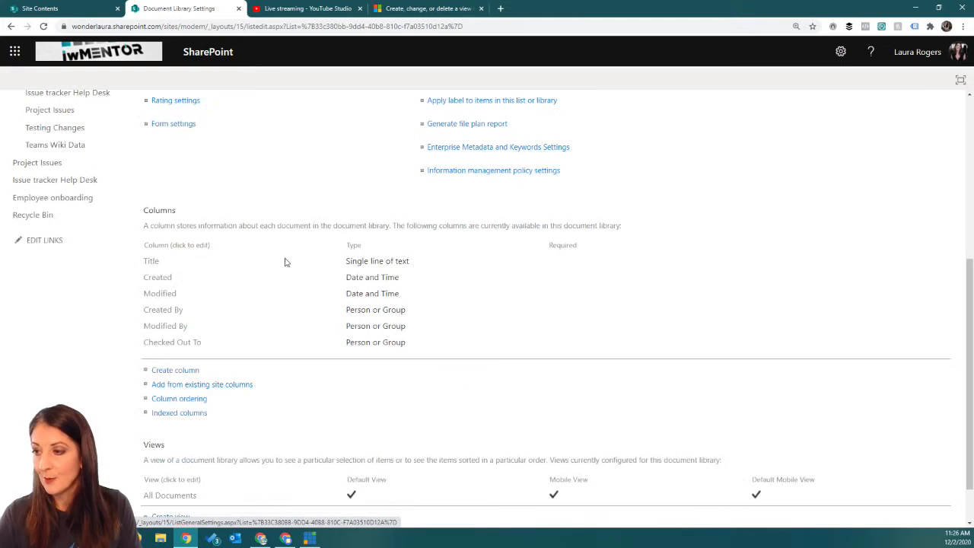
- Create a Date and Time column named Project Start in the Project Files library
left_click(175, 372)
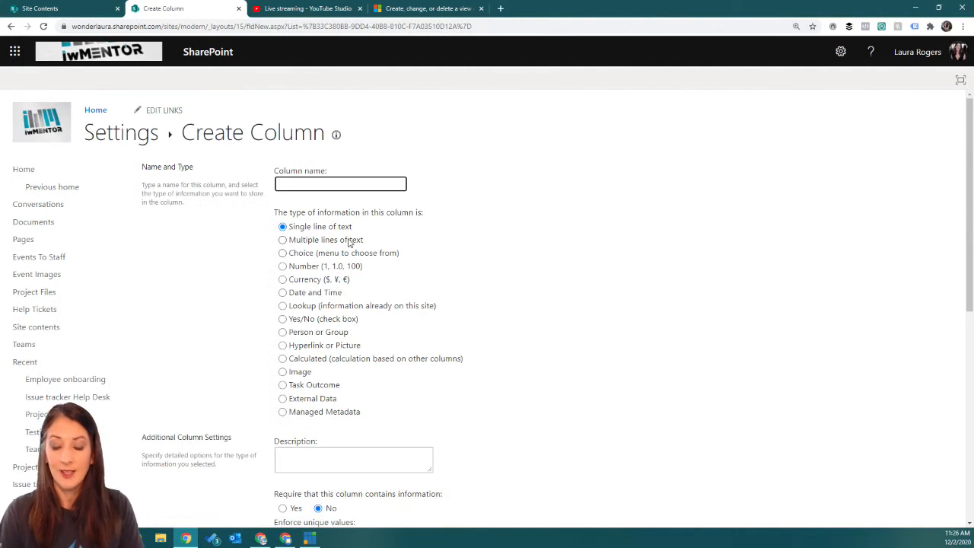
type("Proj")
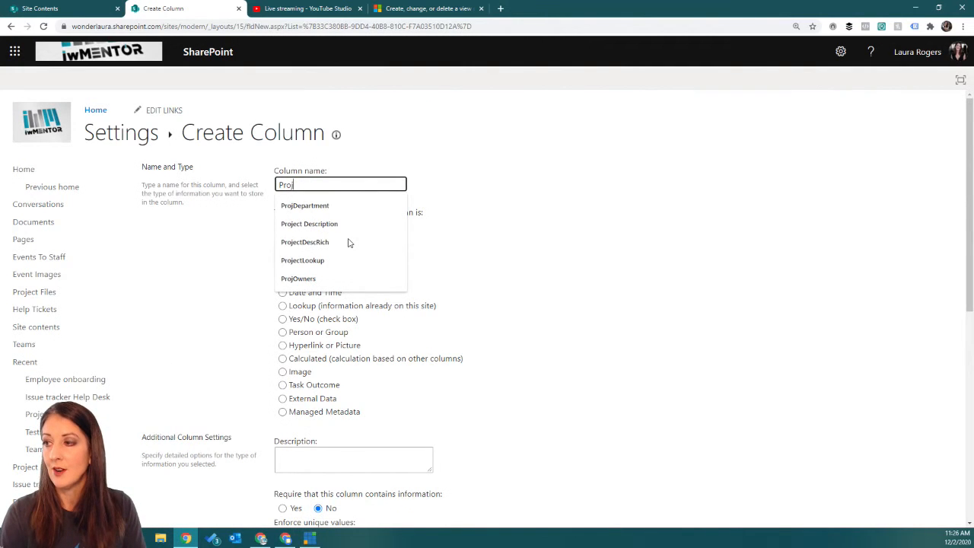
type("ect STart")
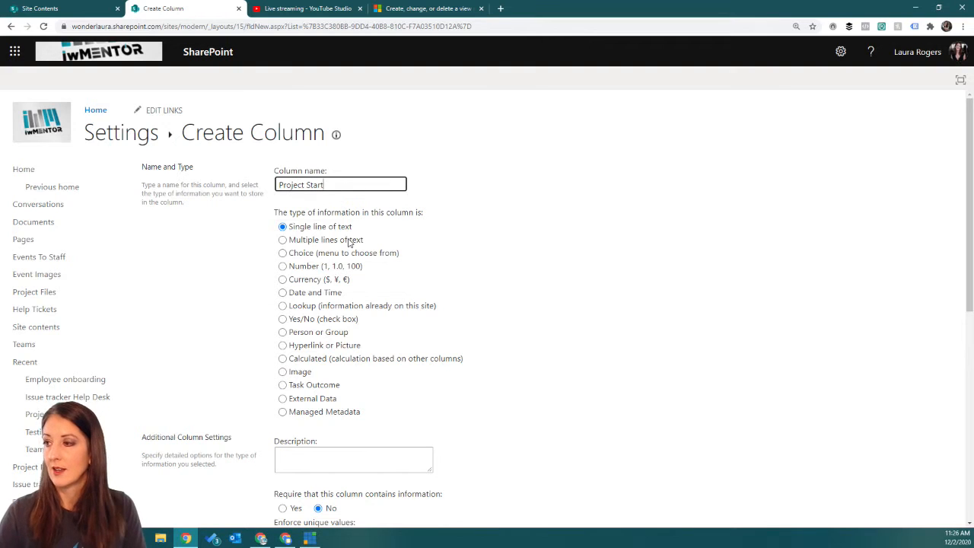
left_click(282, 292)
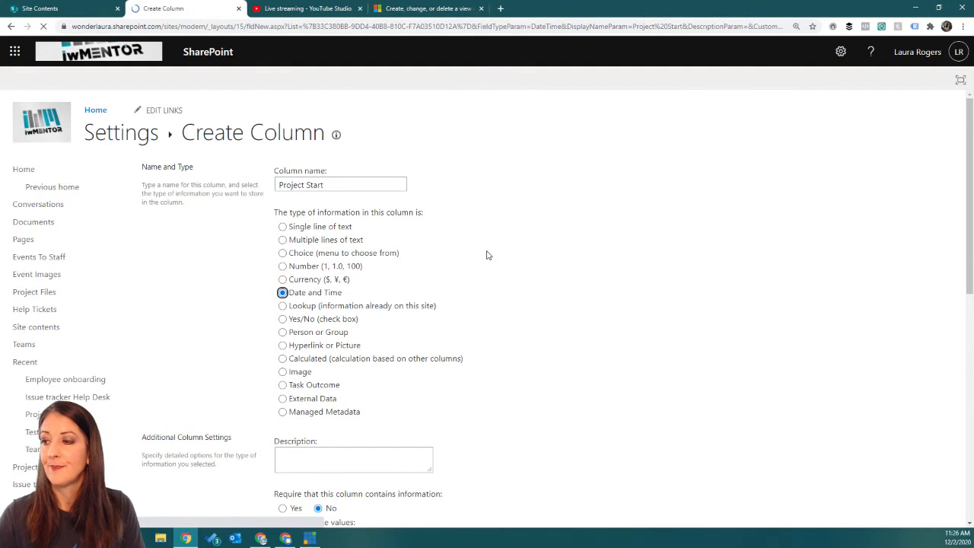
scroll(487, 255, "down", 7)
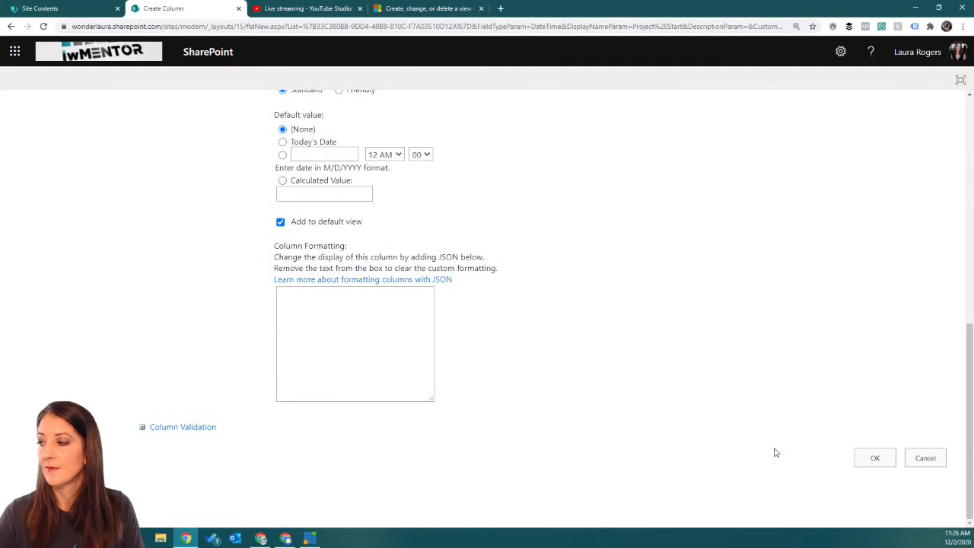
left_click(875, 458)
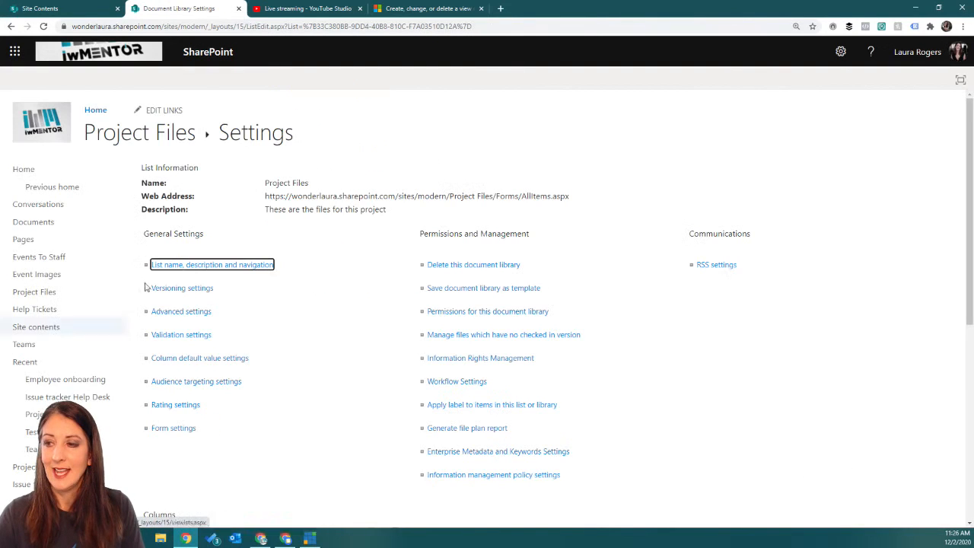
- Create a second Date and Time column named Project End in the library
scroll(266, 329, "down", 5)
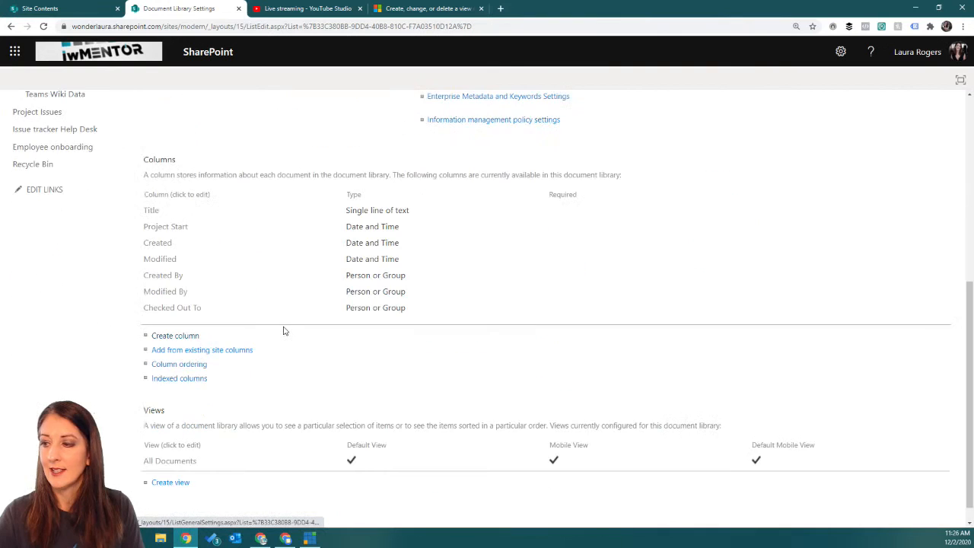
left_click(175, 336)
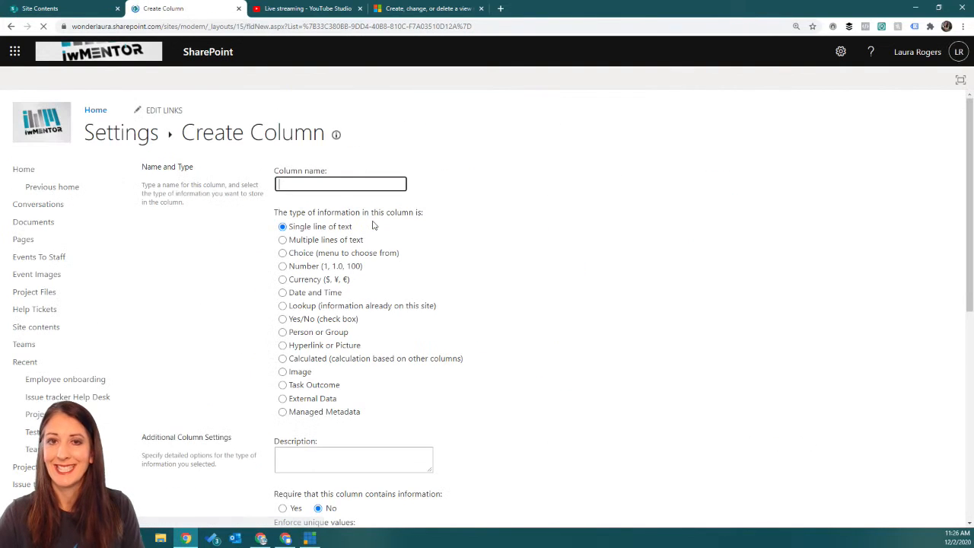
left_click(351, 180)
type("Pr")
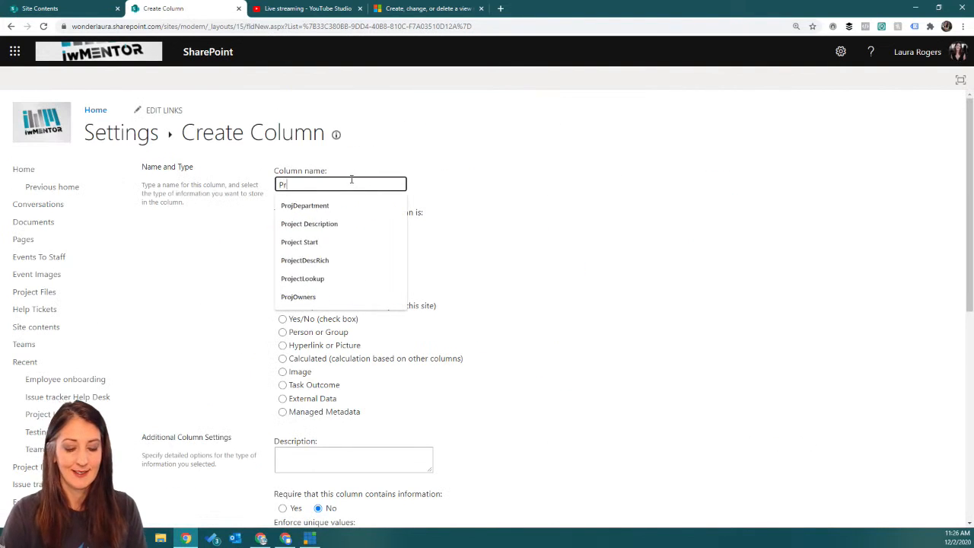
type("oject End")
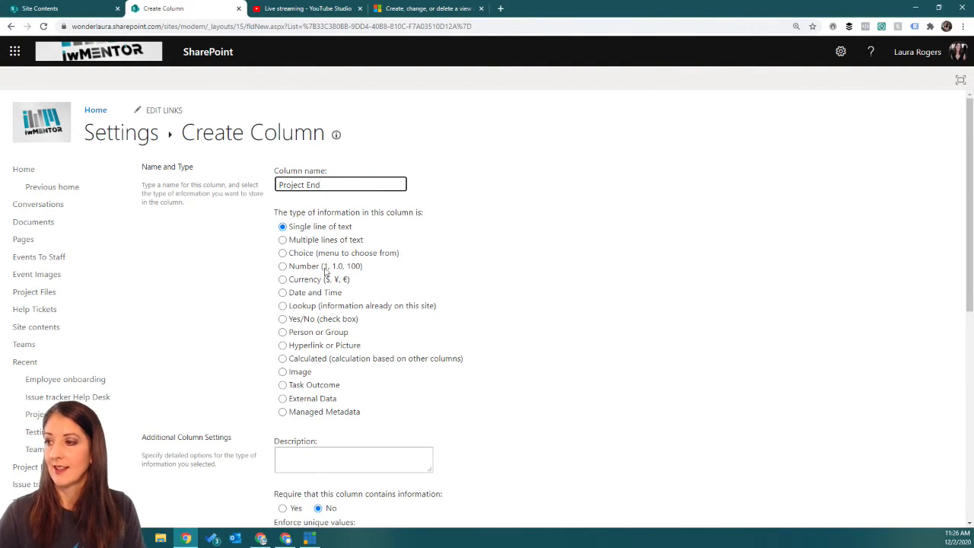
left_click(297, 292)
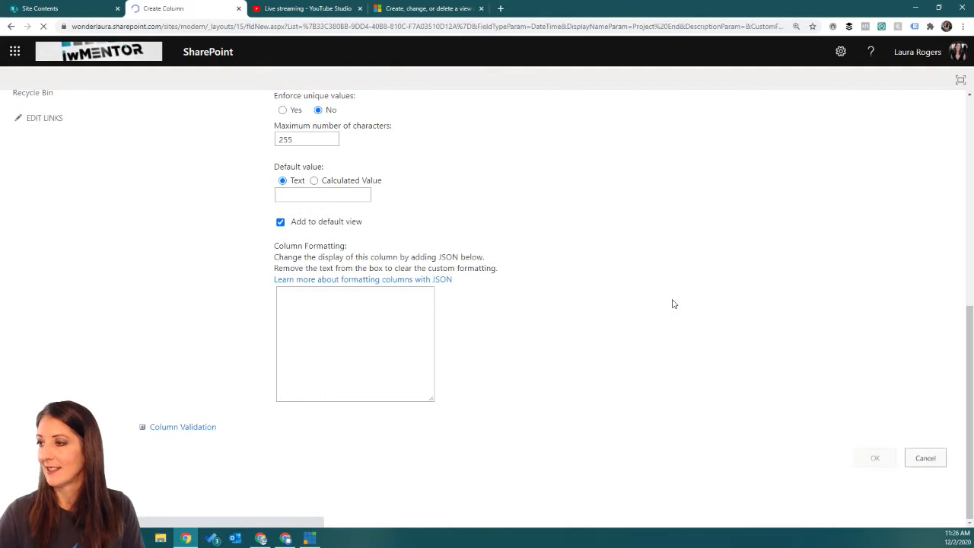
scroll(674, 304, "down", 5)
scroll(873, 446, "down", 2)
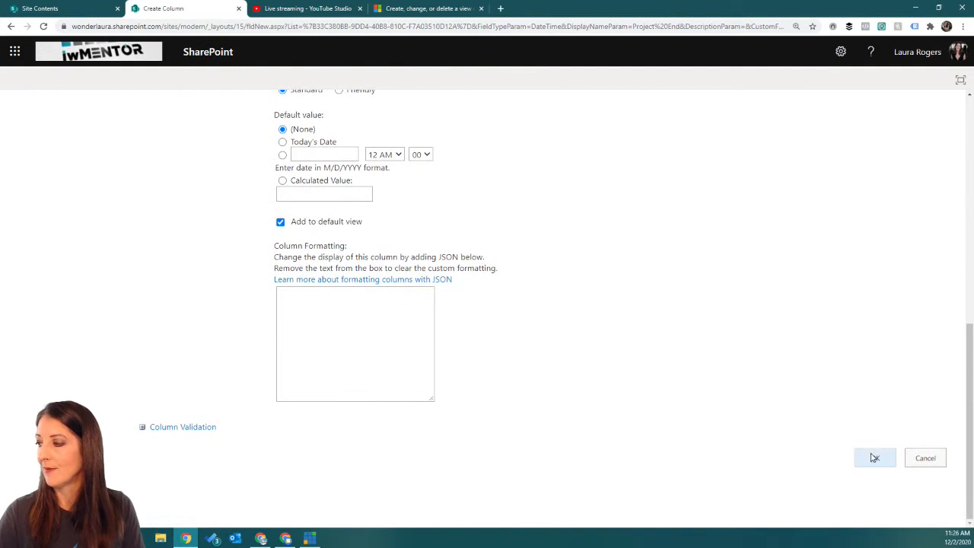
left_click(873, 457)
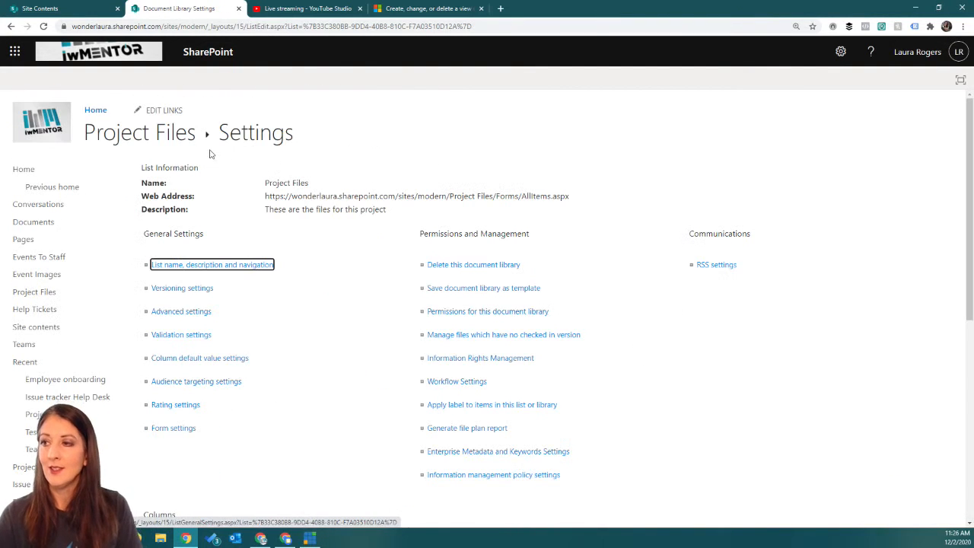
- Return to the library and, in grid view, set Project Start to 12/1 for FY Research Projections.docx and 12/2 for Invoice Analysis.xlsx
left_click(144, 140)
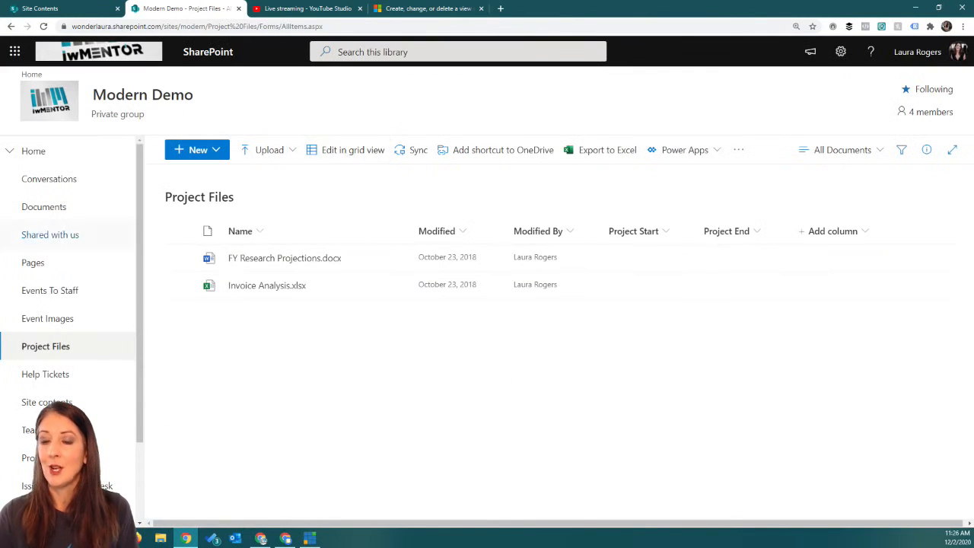
left_click(348, 156)
left_click(534, 266)
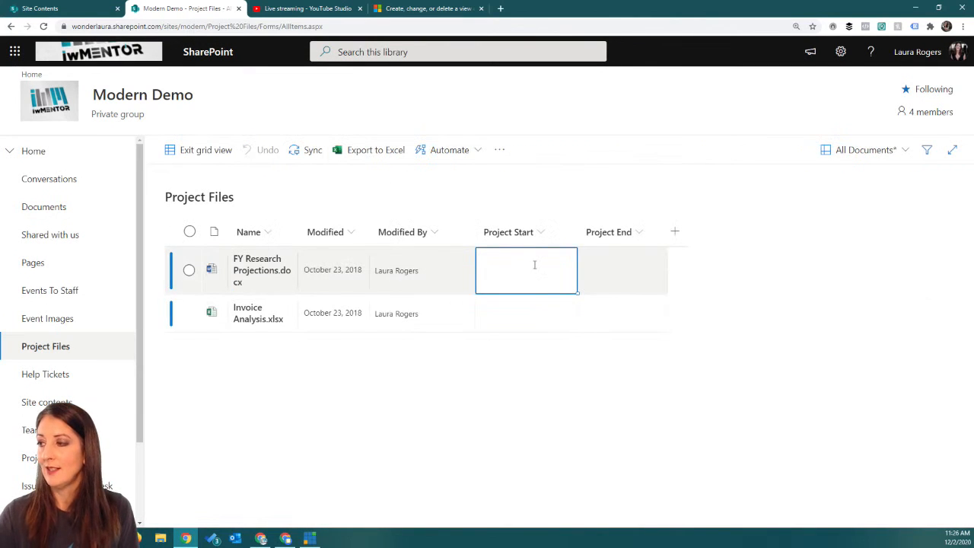
type("12/1")
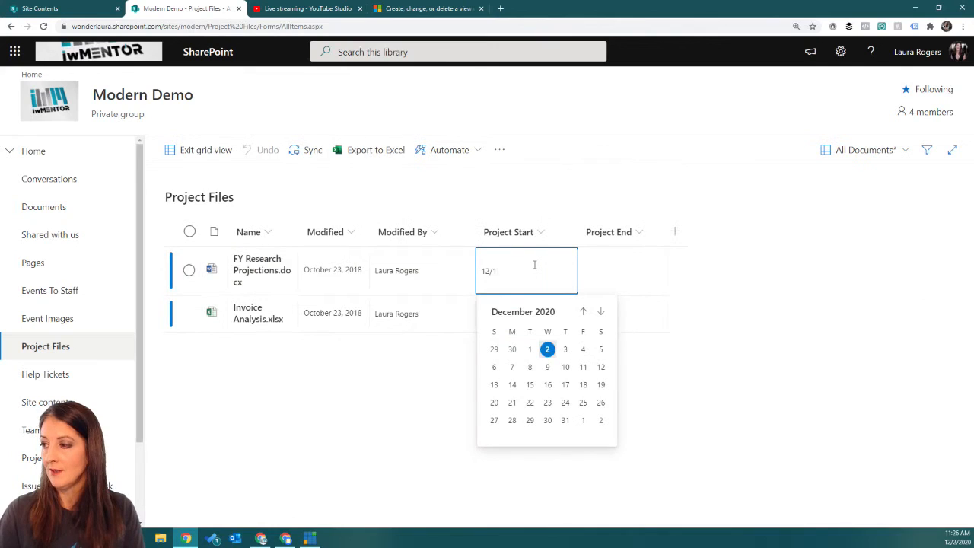
key("Return")
type("12/2")
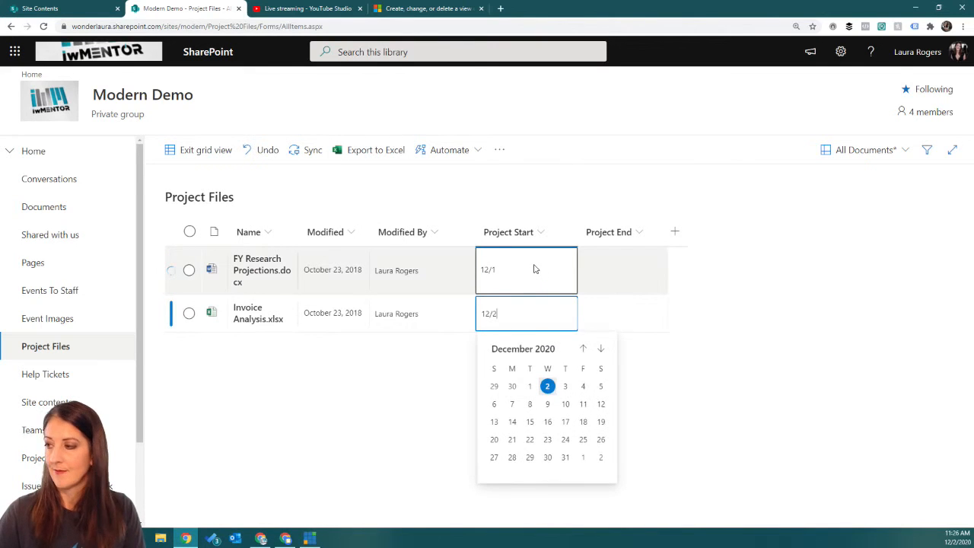
- Set Project End to 12/5 for FY Research Projections.docx and 12/10 for Invoice Analysis.xlsx, and exit grid view
left_click(593, 283)
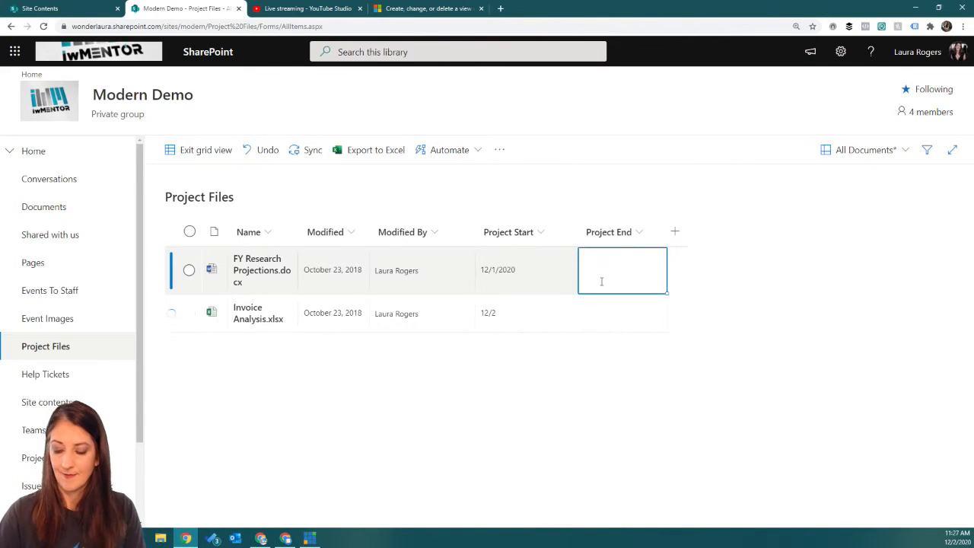
type("12/5")
key("Return")
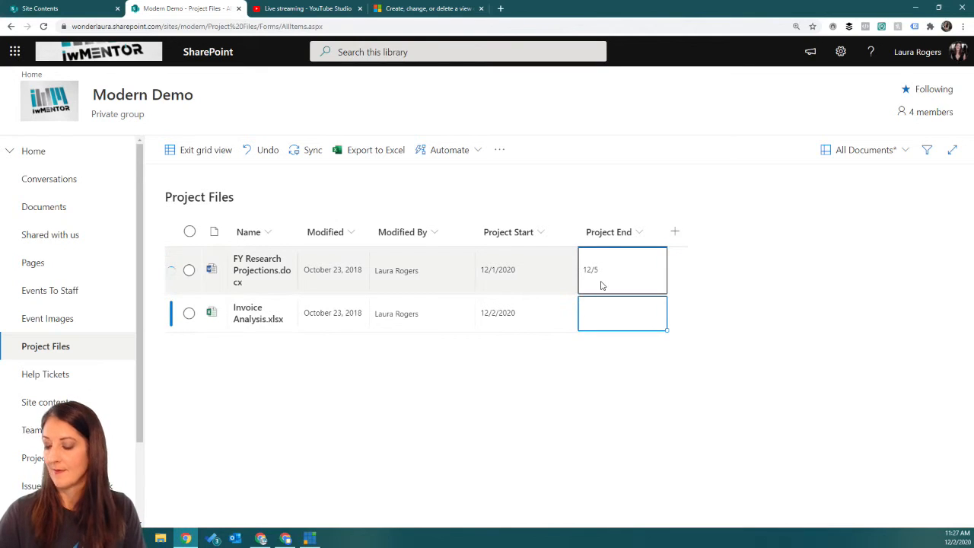
type("12/10")
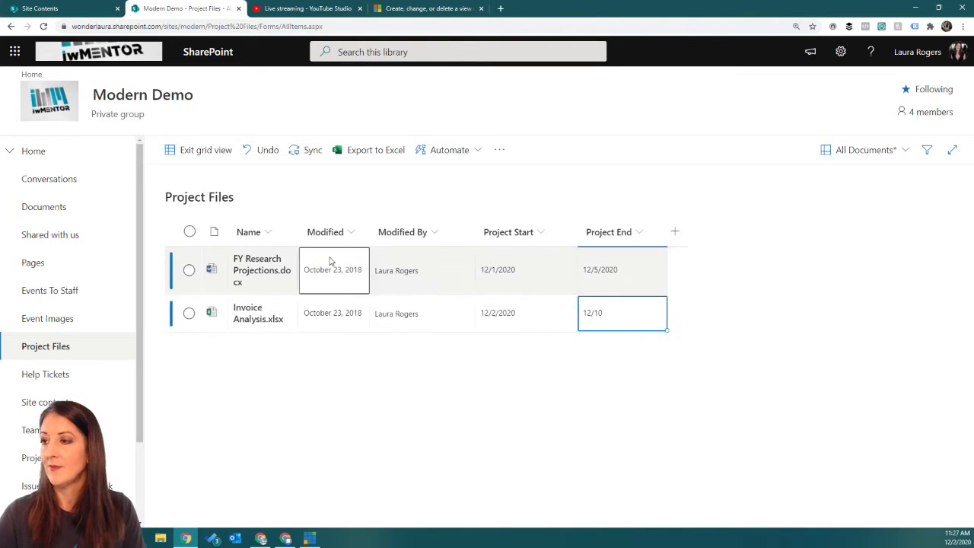
left_click(199, 150)
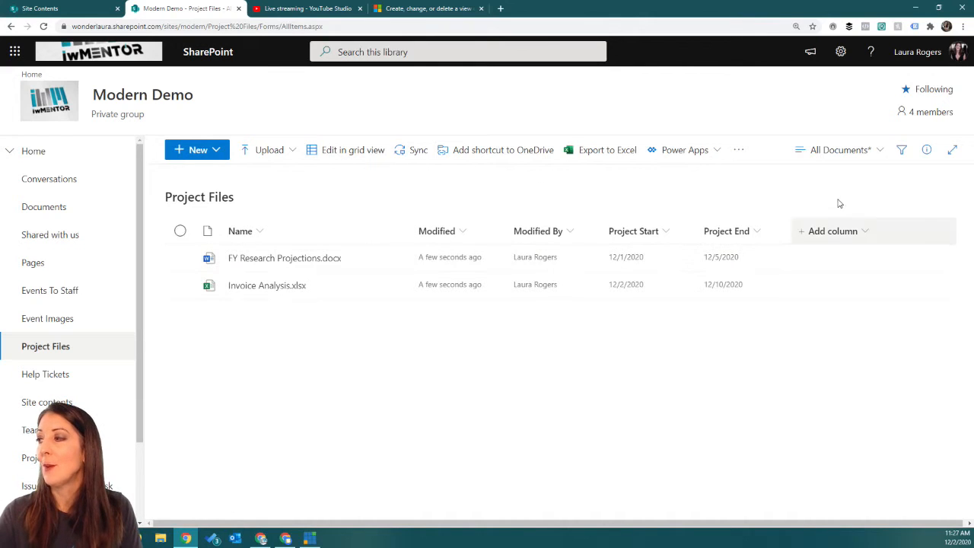
- Check the library's view options, and start a new view of type Calendar View from the library settings
left_click(835, 150)
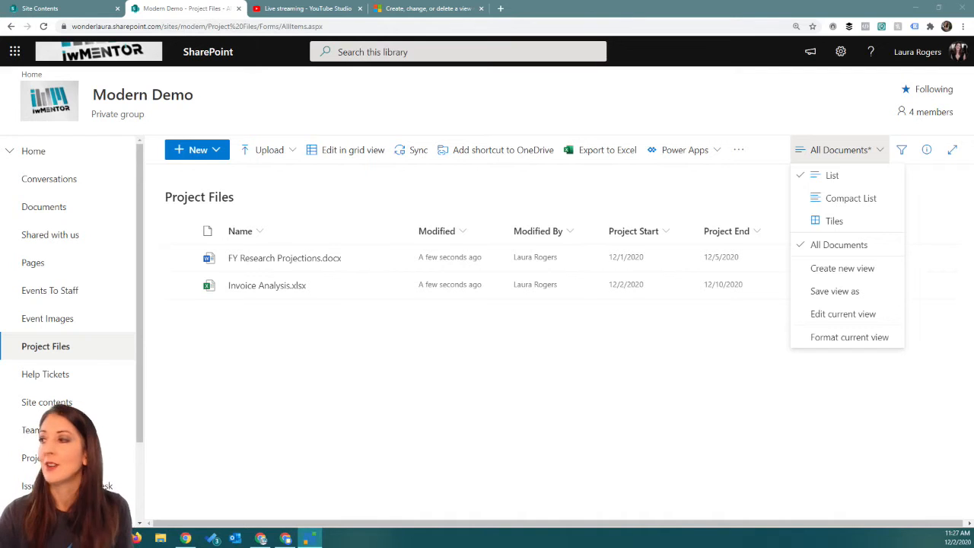
left_click(840, 51)
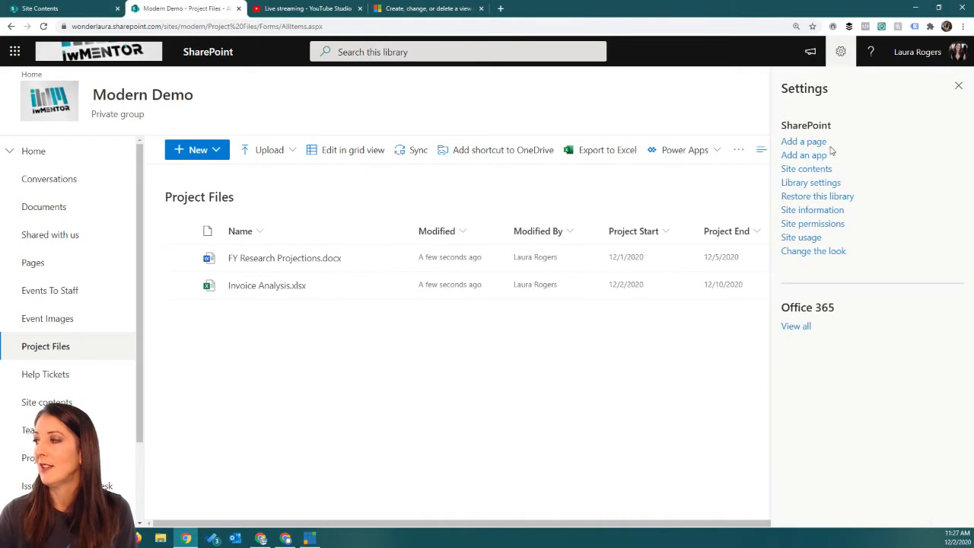
left_click(810, 182)
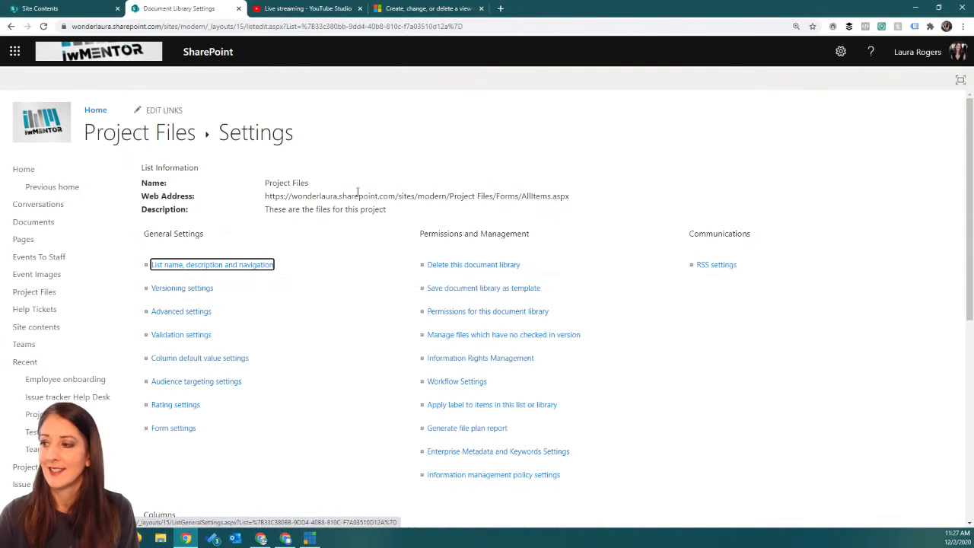
scroll(296, 330, "down", 5)
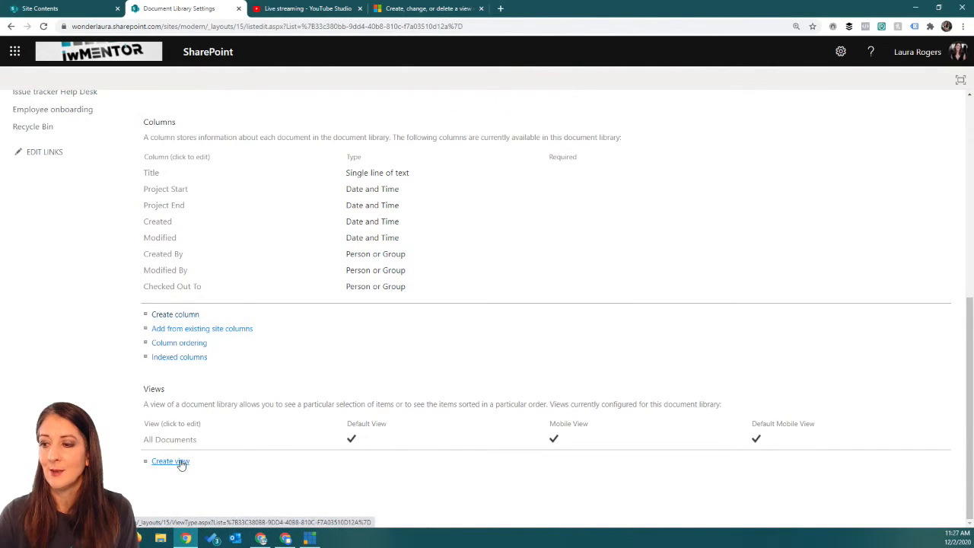
left_click(172, 461)
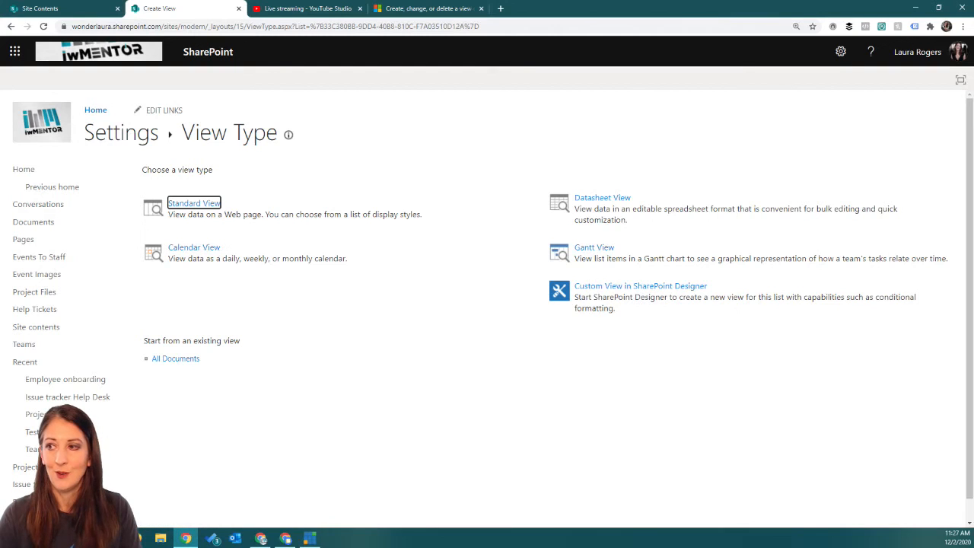
left_click(195, 254)
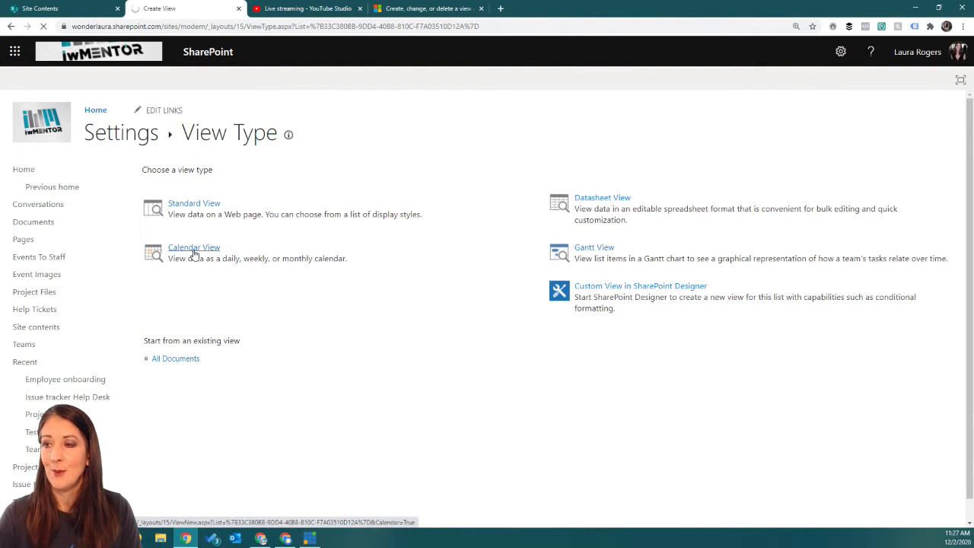
- Name the new view Calendar and make it the library's default view
left_click(795, 225)
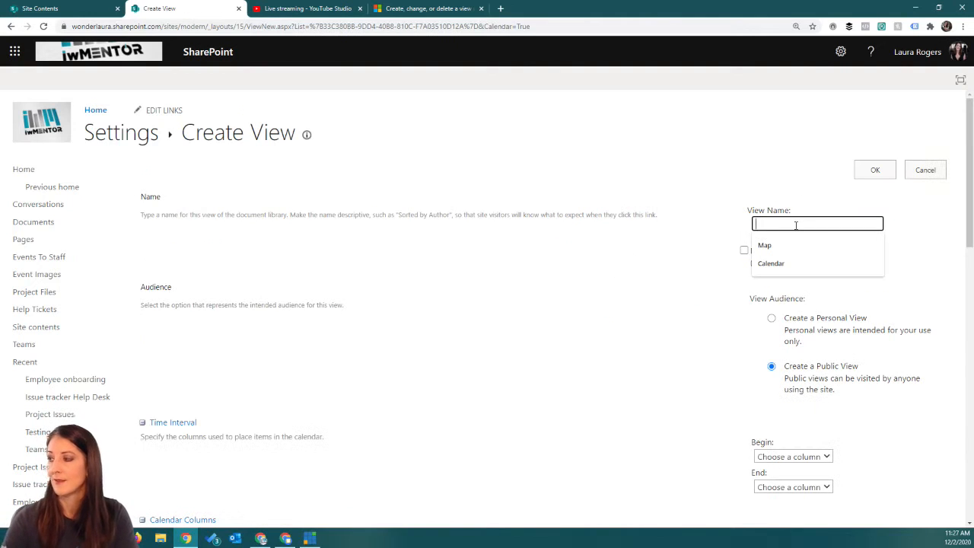
type("Cale")
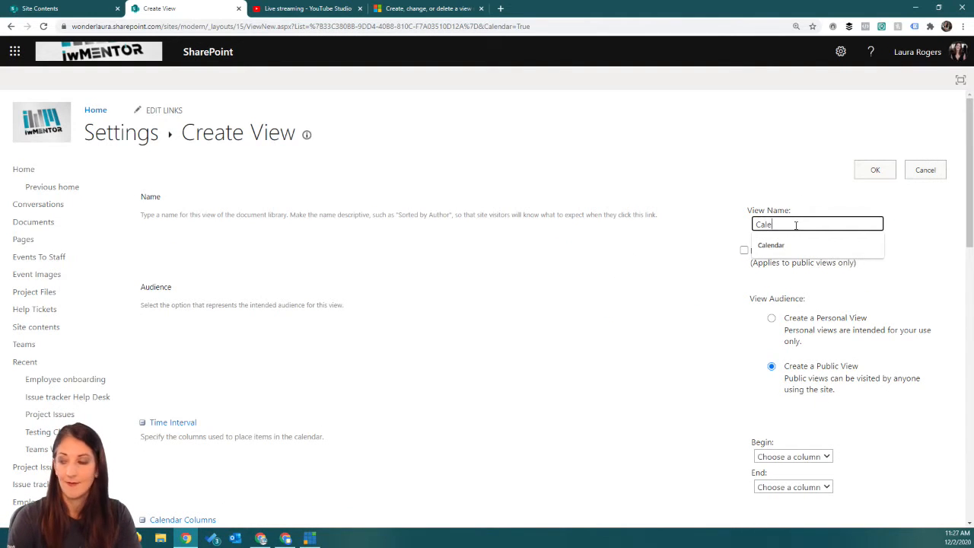
type("ndar")
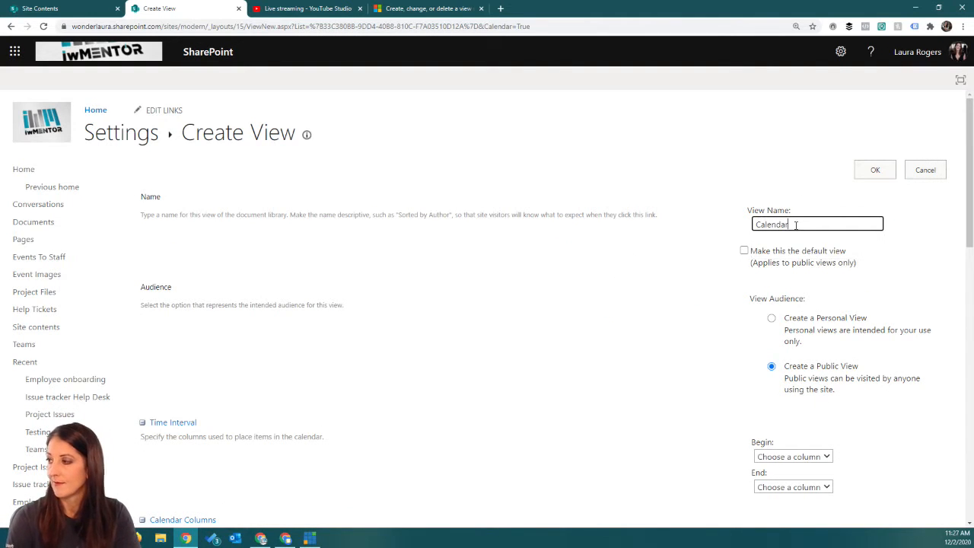
left_click(743, 250)
scroll(662, 267, "down", 2)
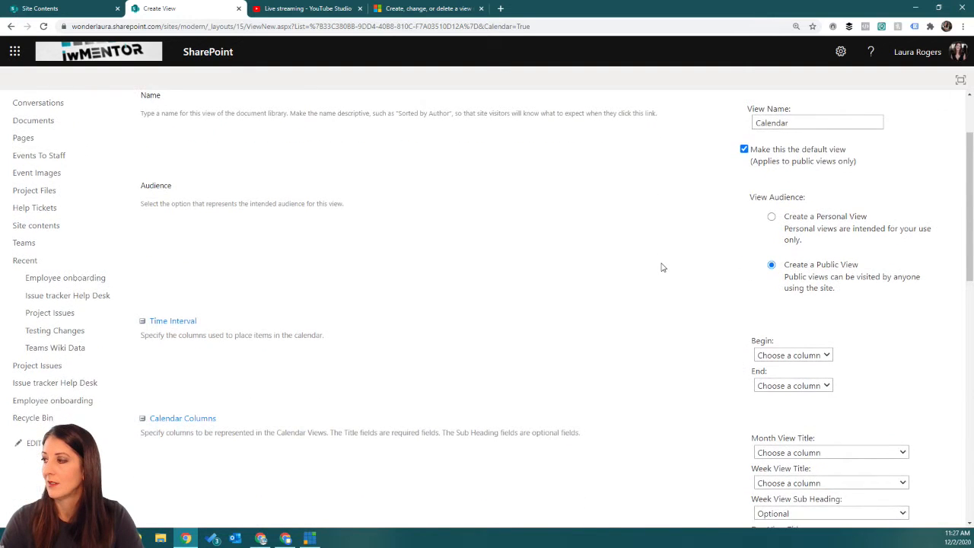
- Set the calendar view's time interval to begin with the Project Start column and end with the Project End column
scroll(666, 268, "down", 2)
left_click(791, 253)
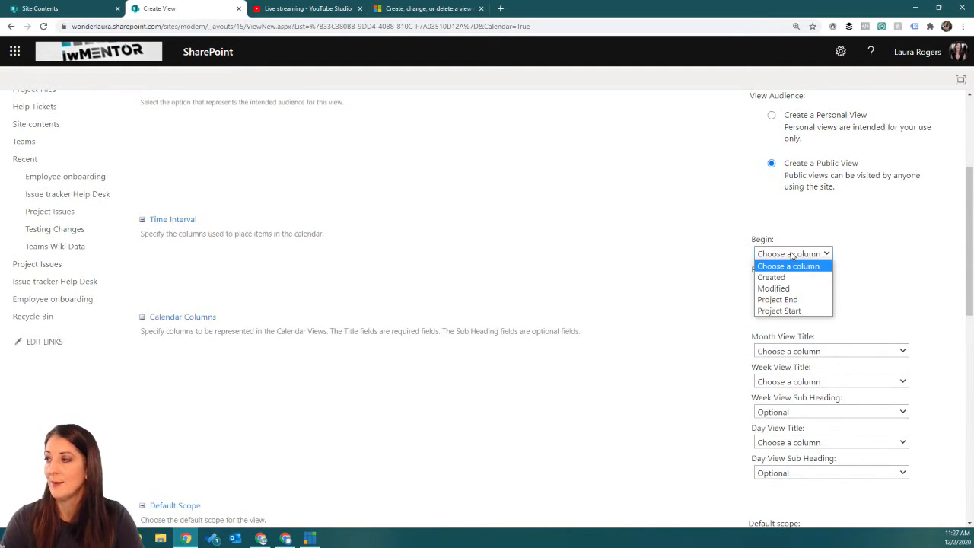
left_click(784, 310)
left_click(792, 285)
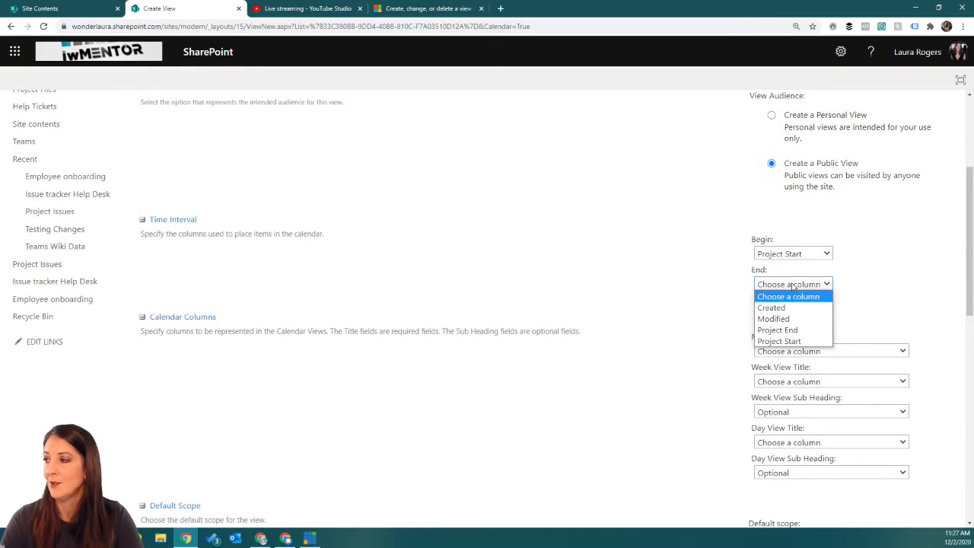
left_click(779, 330)
- Choose Title as the column for both the Month View Title and the Week View Title
scroll(706, 317, "down", 2)
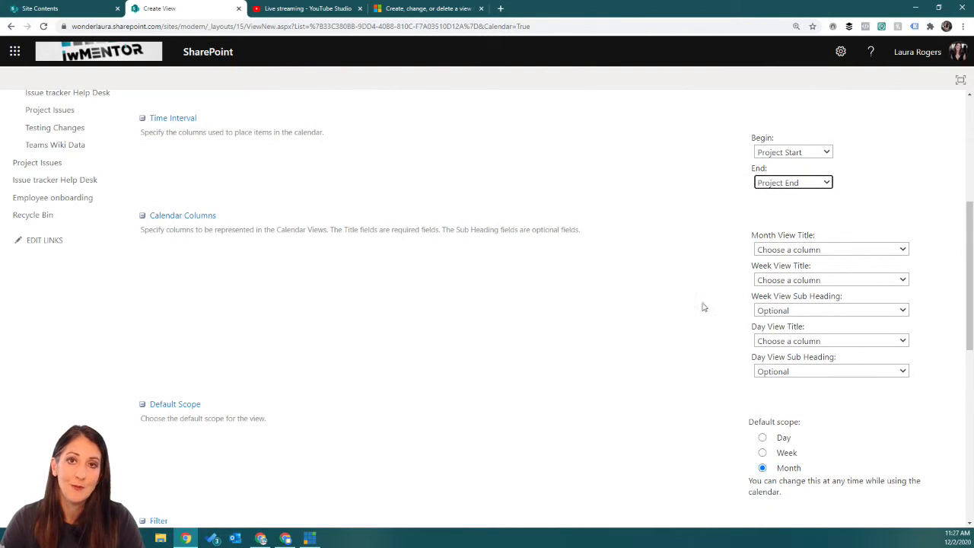
left_click(817, 249)
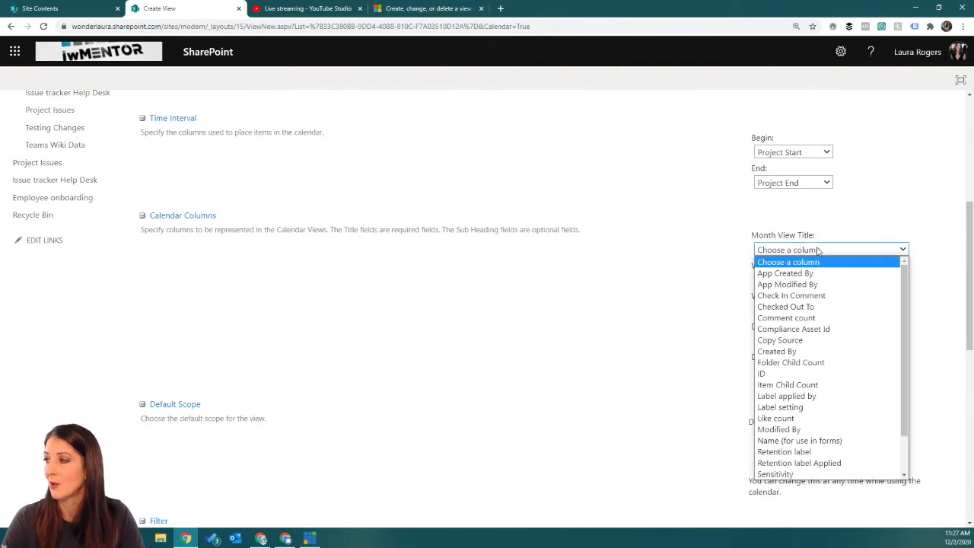
scroll(807, 381, "down", 2)
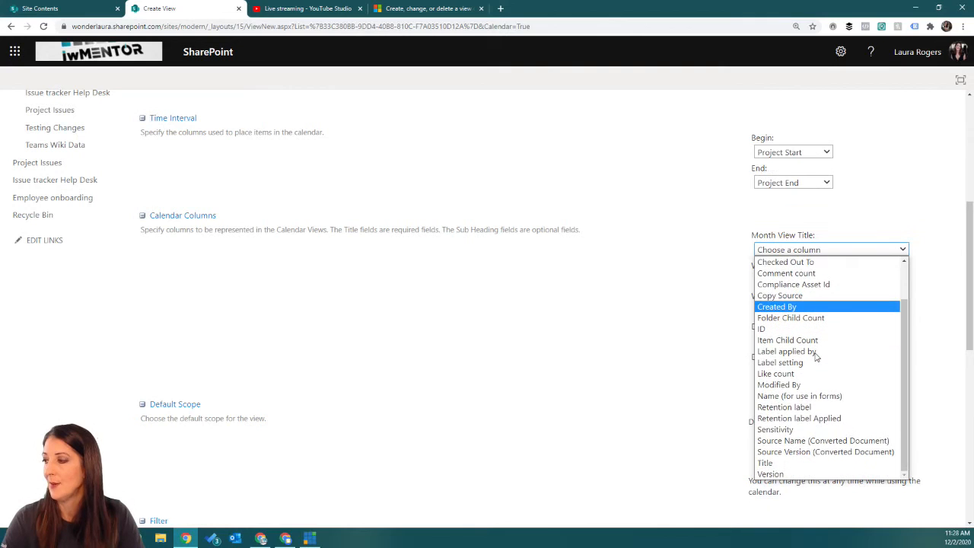
left_click(791, 464)
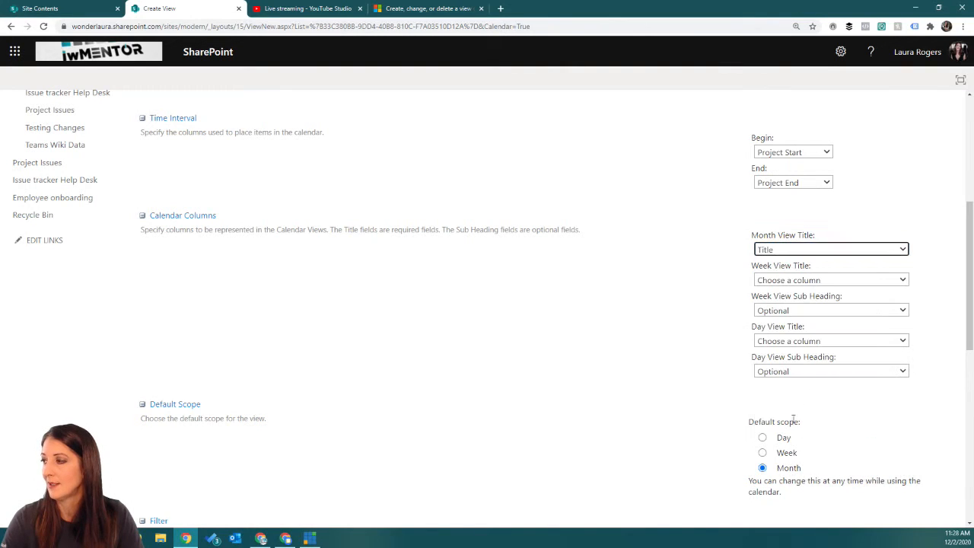
left_click(820, 282)
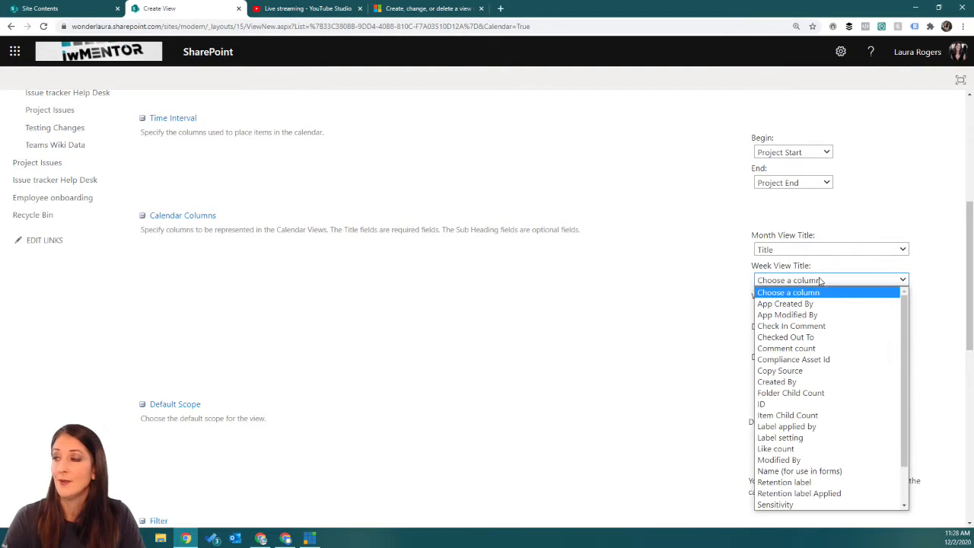
scroll(806, 449, "down", 1)
left_click(792, 495)
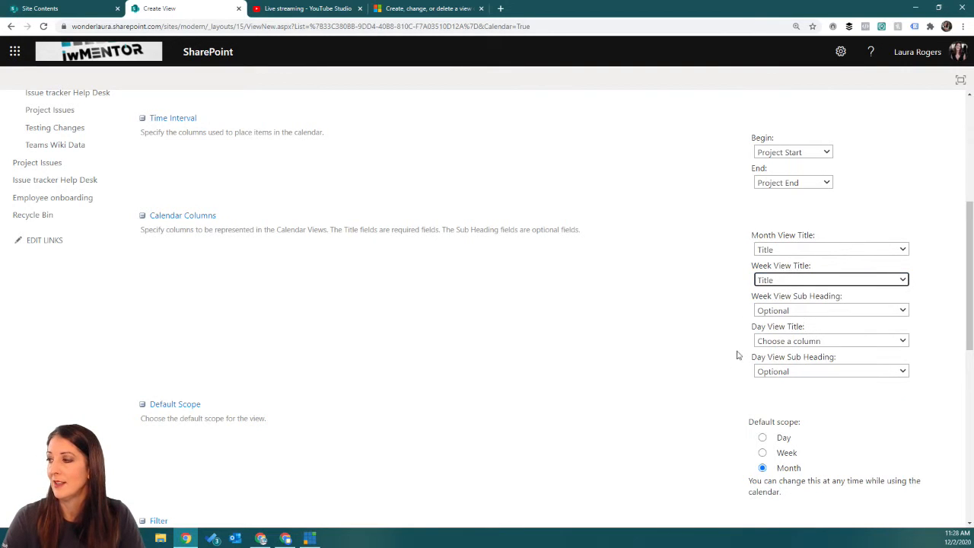
- Set the Week View Sub Heading to the Version column
left_click(800, 311)
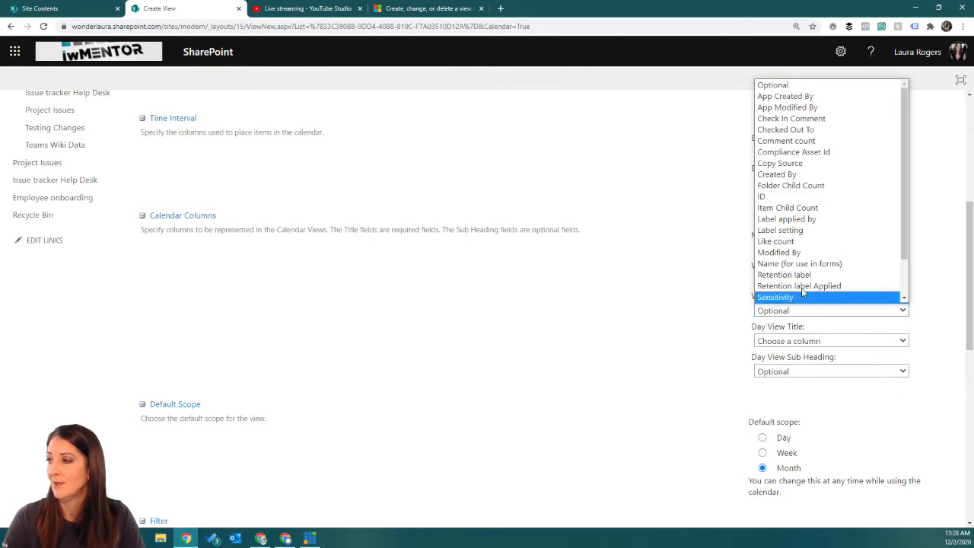
scroll(837, 144, "down", 1)
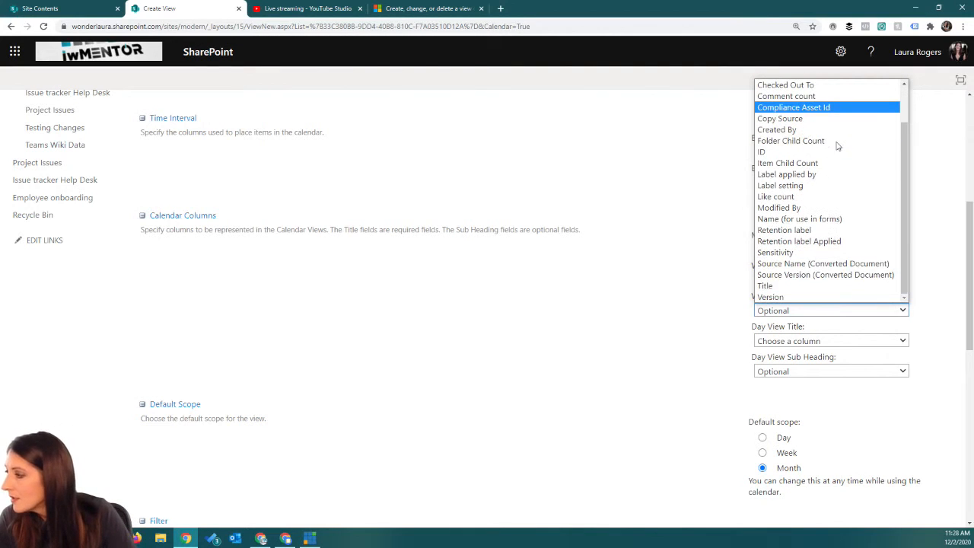
left_click(713, 233)
left_click(798, 312)
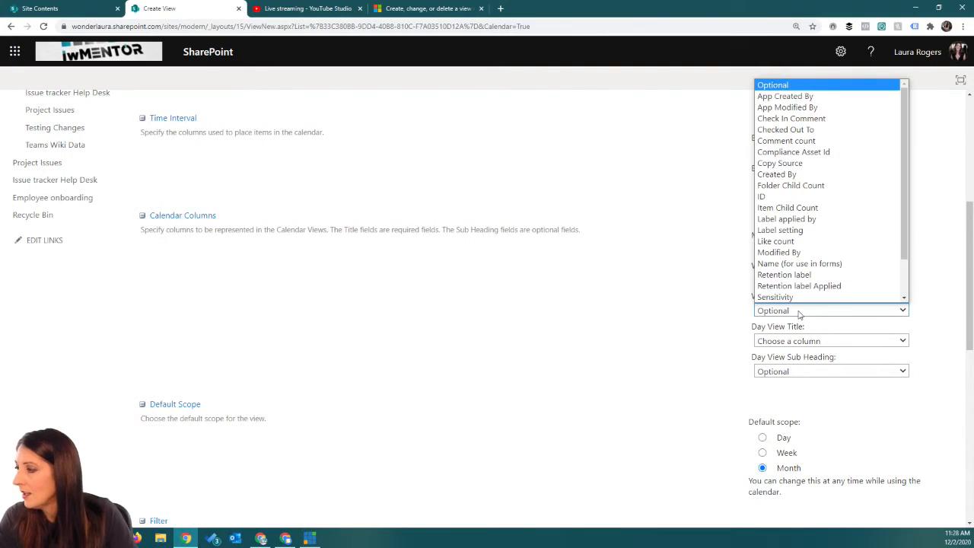
scroll(802, 283, "down", 1)
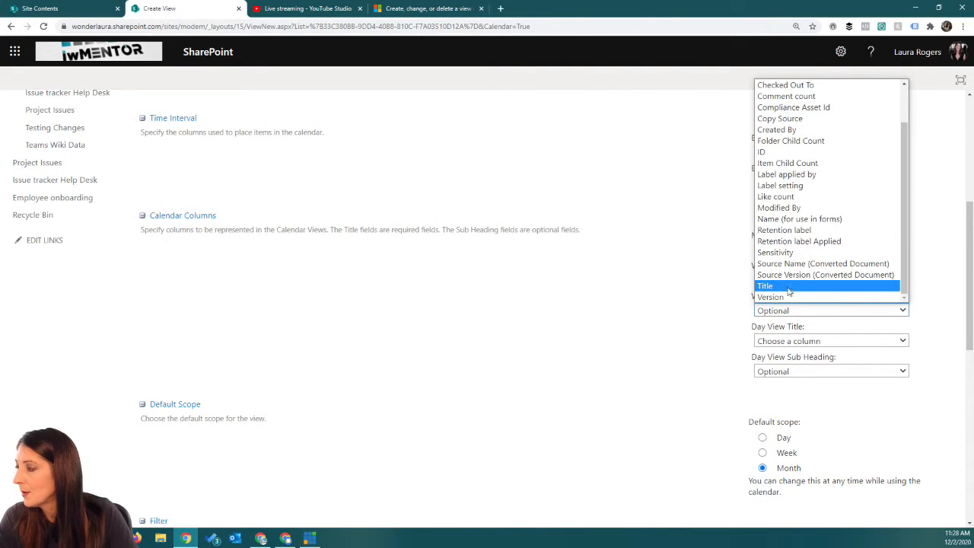
left_click(789, 298)
- Set the Day View Title to Title and the Day View Sub Heading to Sensitivity
left_click(800, 341)
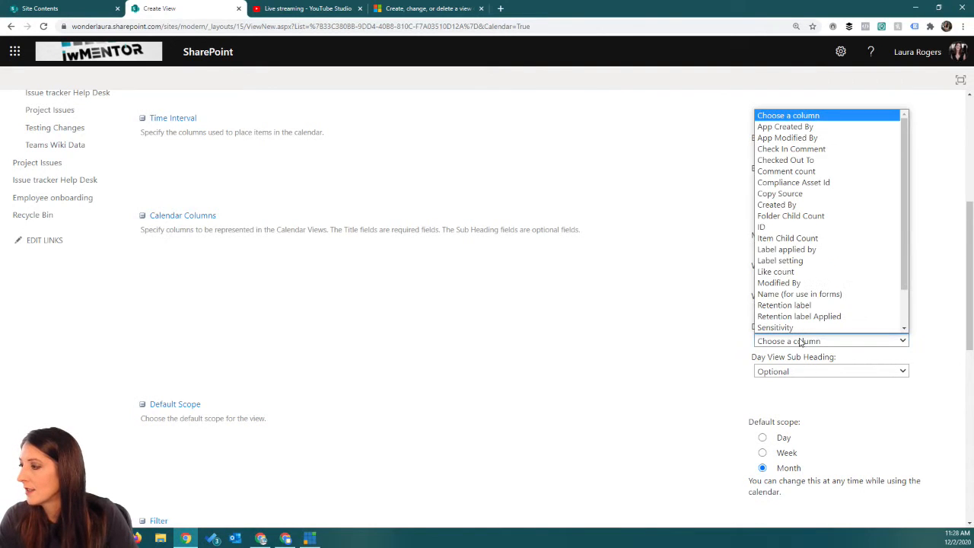
scroll(802, 294, "down", 1)
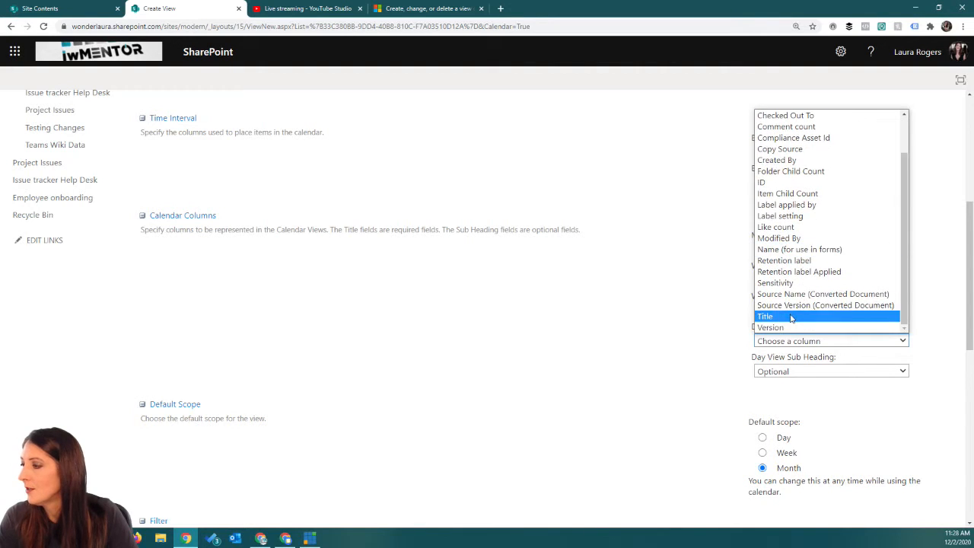
left_click(808, 315)
left_click(804, 372)
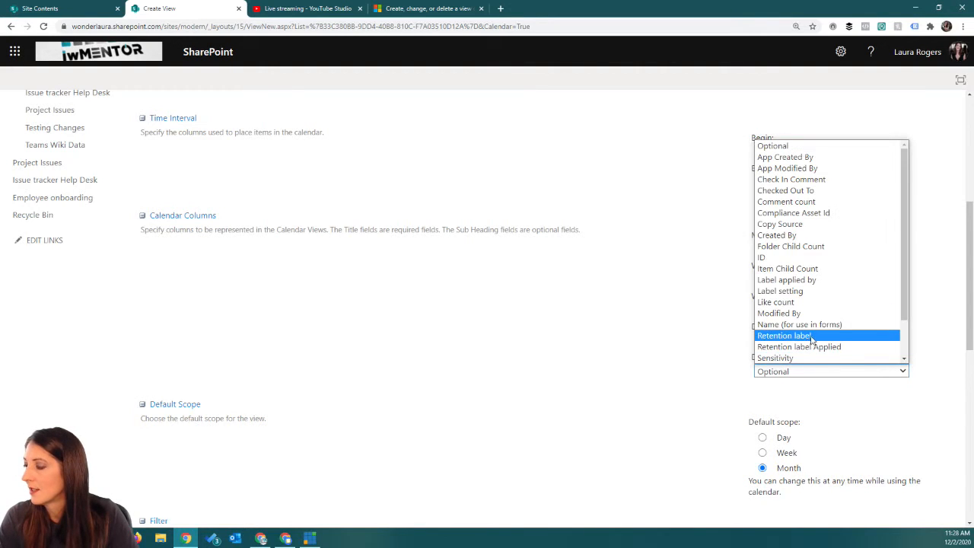
scroll(810, 327, "down", 1)
left_click(806, 311)
- Create the Calendar view, leaving the filter and mobile settings at their defaults
scroll(641, 355, "down", 5)
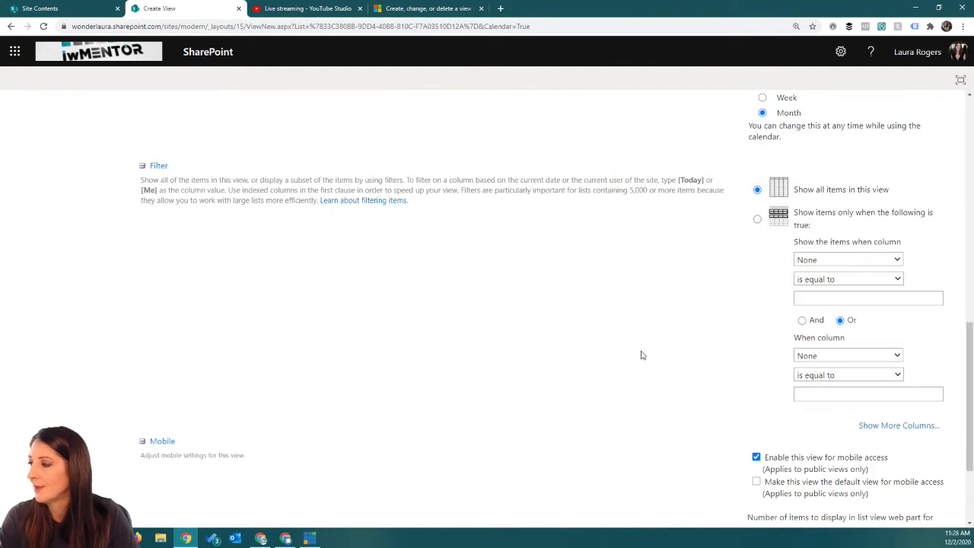
scroll(647, 350, "down", 2)
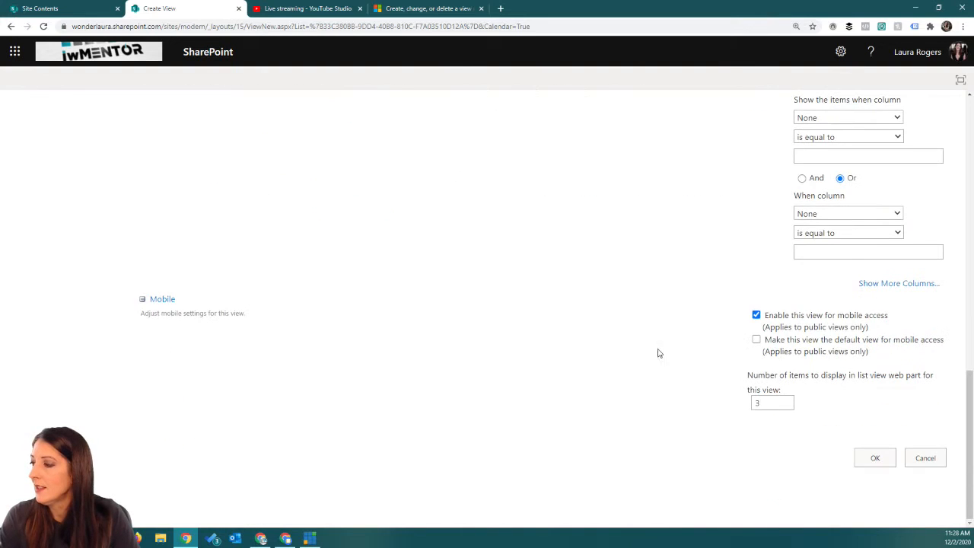
left_click(874, 458)
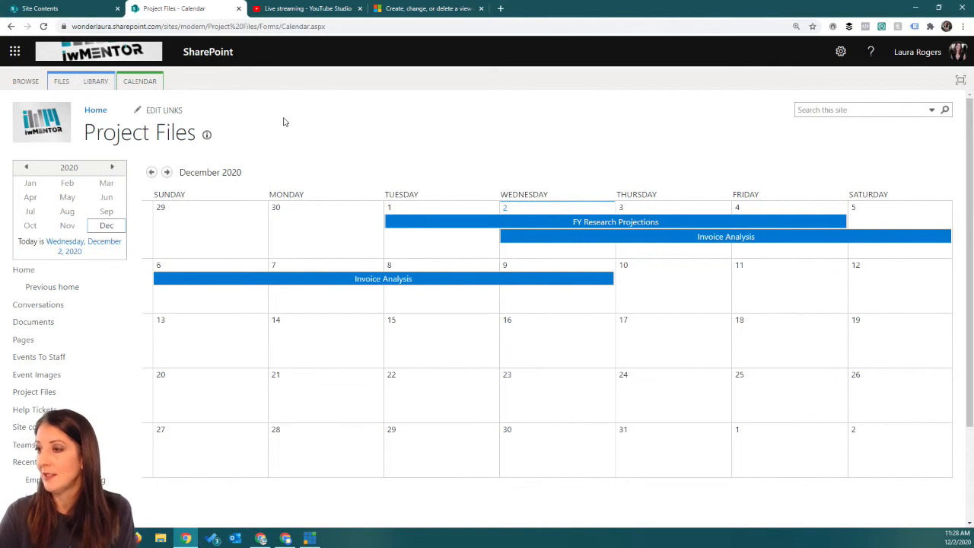
- From the calendar page, go to the site contents and open the settings of the Project Files library
left_click(842, 52)
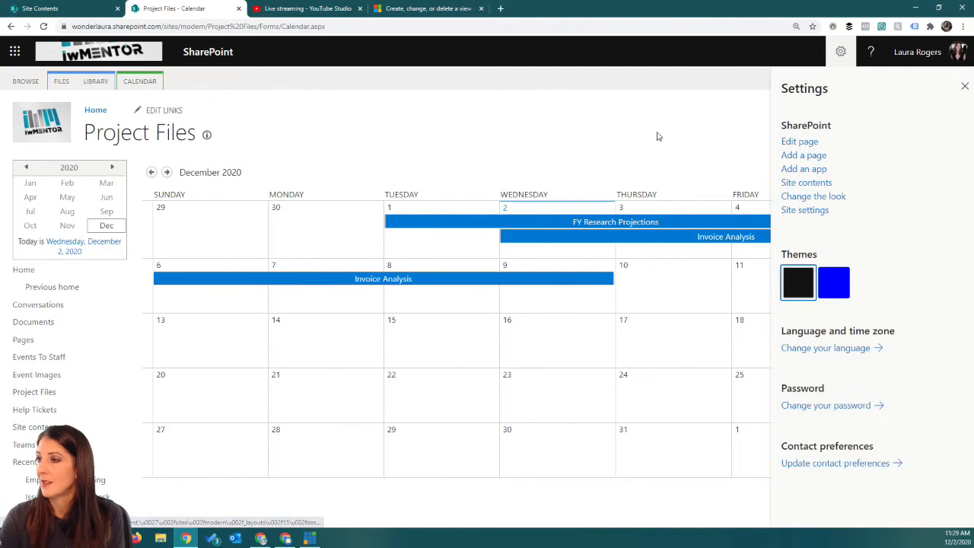
left_click(139, 81)
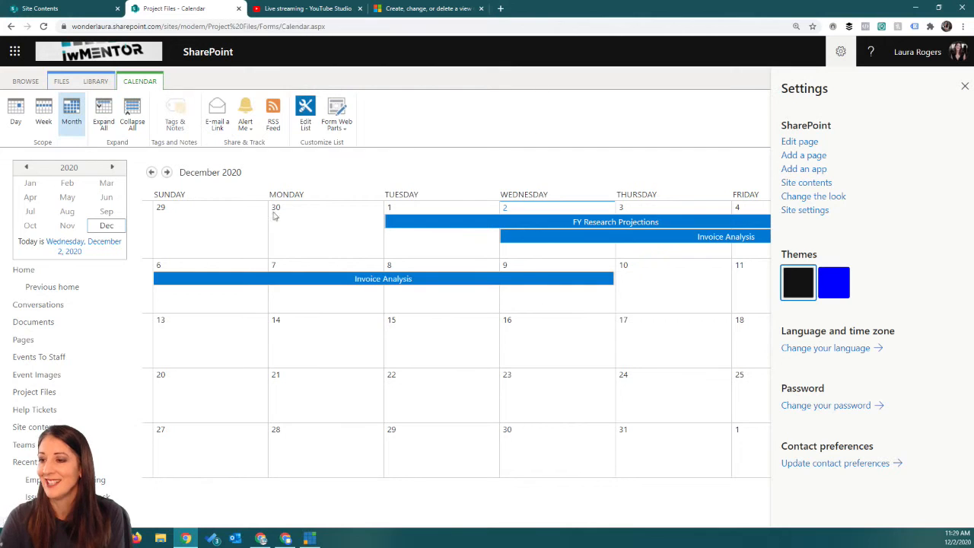
left_click(37, 427)
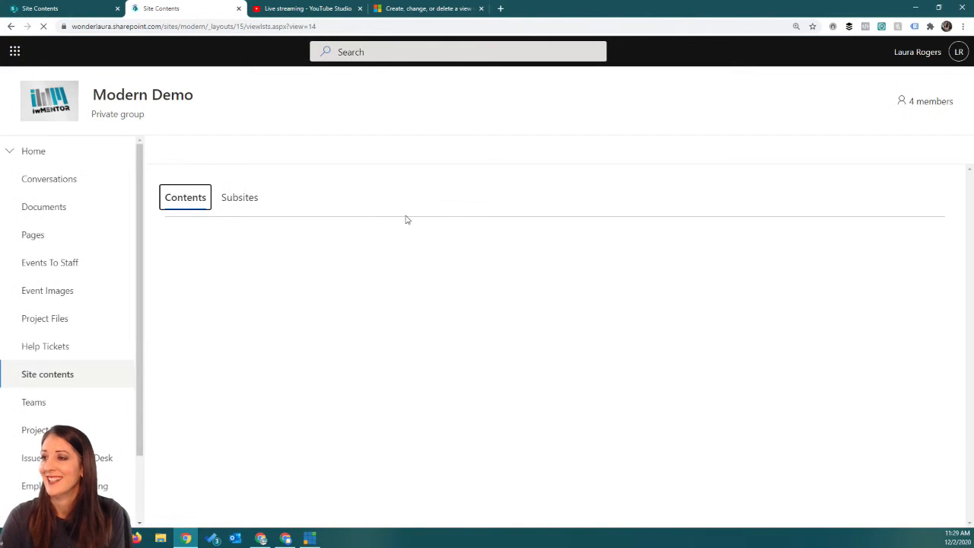
left_click(323, 343)
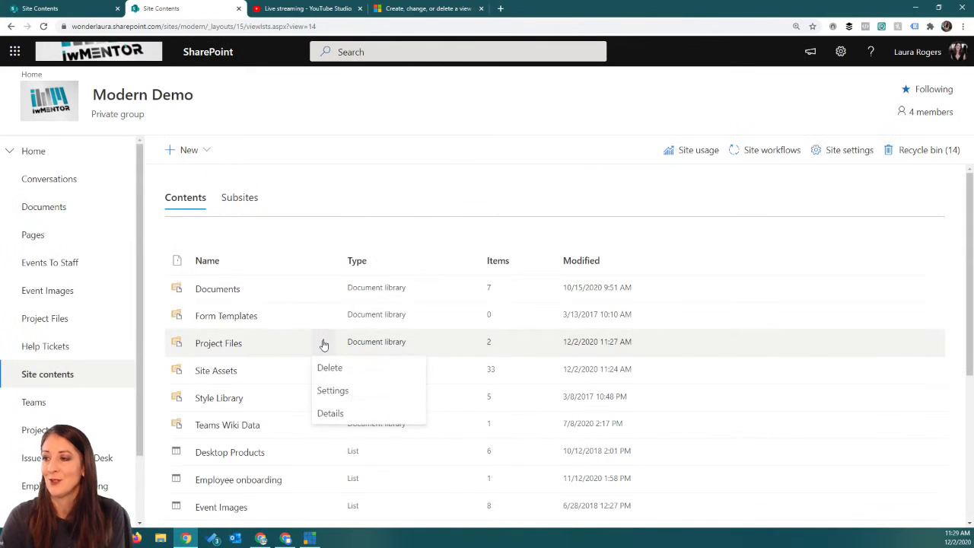
left_click(331, 391)
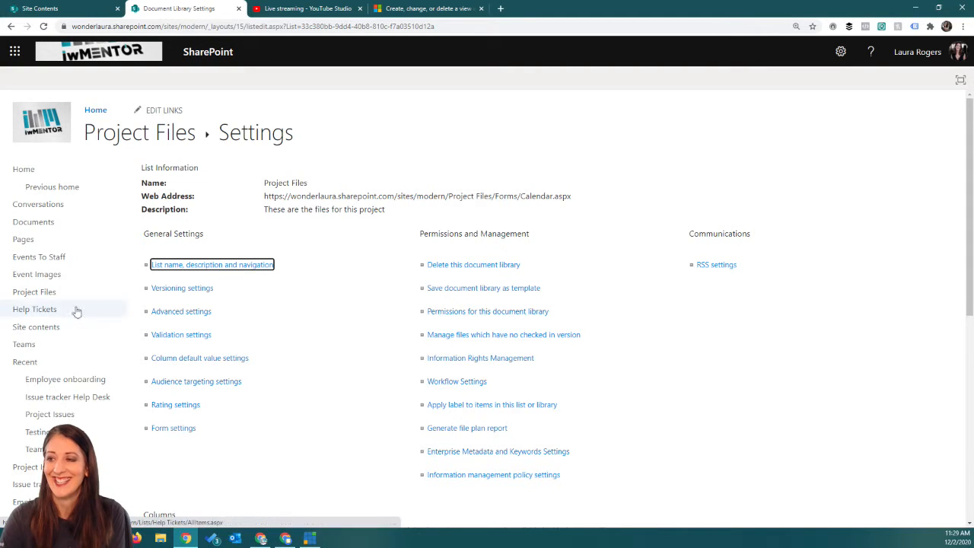
- Review the Calendar view's edit settings, including its default-view notice and delete requirement, and leave without saving changes
scroll(343, 352, "down", 5)
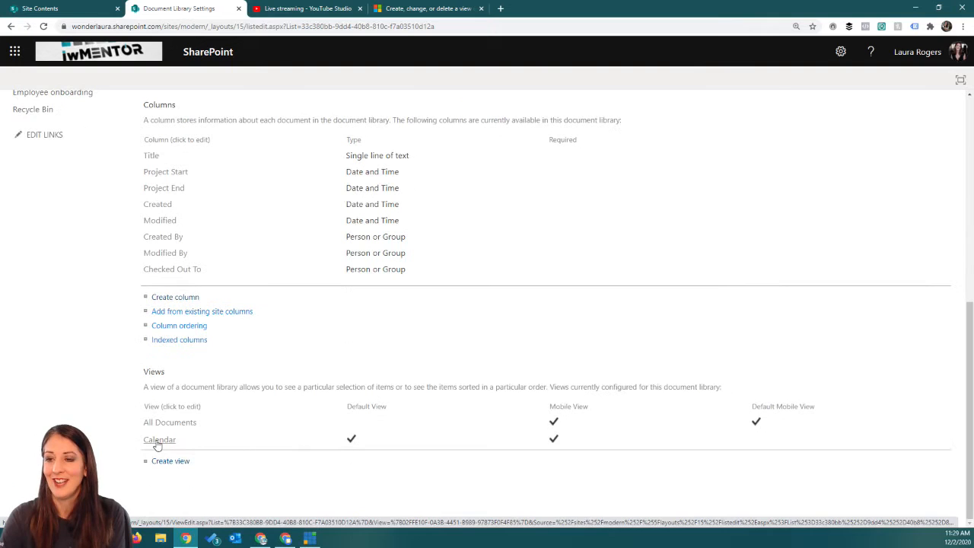
left_click(159, 440)
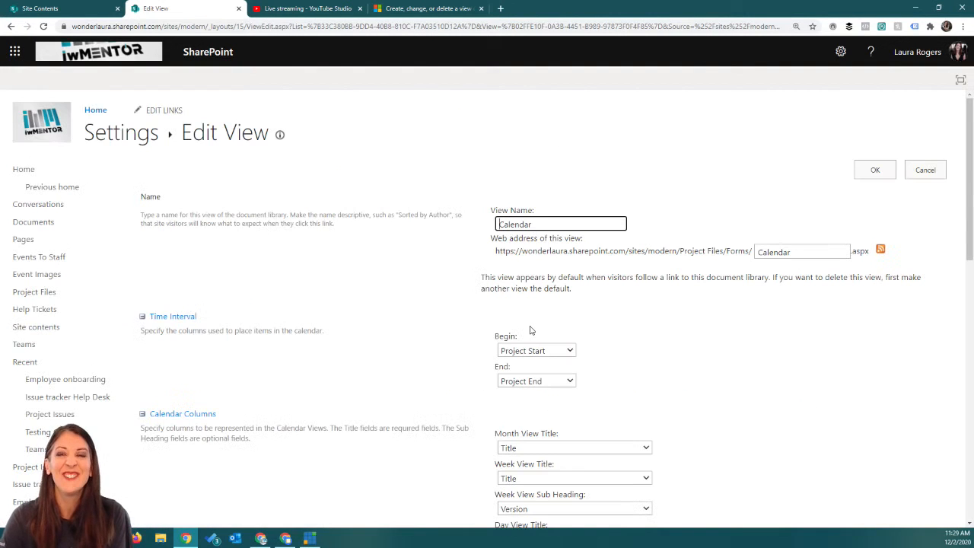
scroll(706, 304, "down", 3)
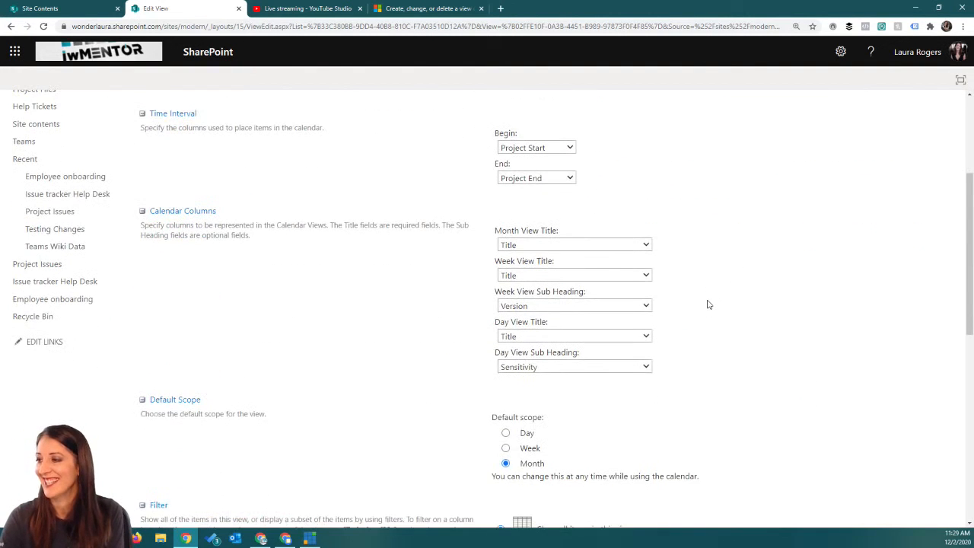
scroll(707, 304, "down", 4)
scroll(707, 304, "down", 3)
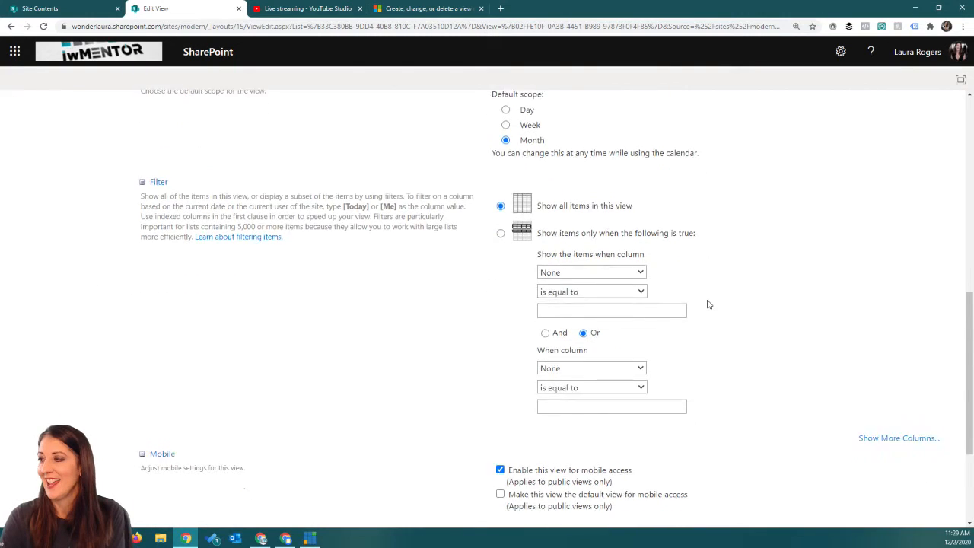
scroll(707, 304, "up", 5)
scroll(706, 304, "up", 5)
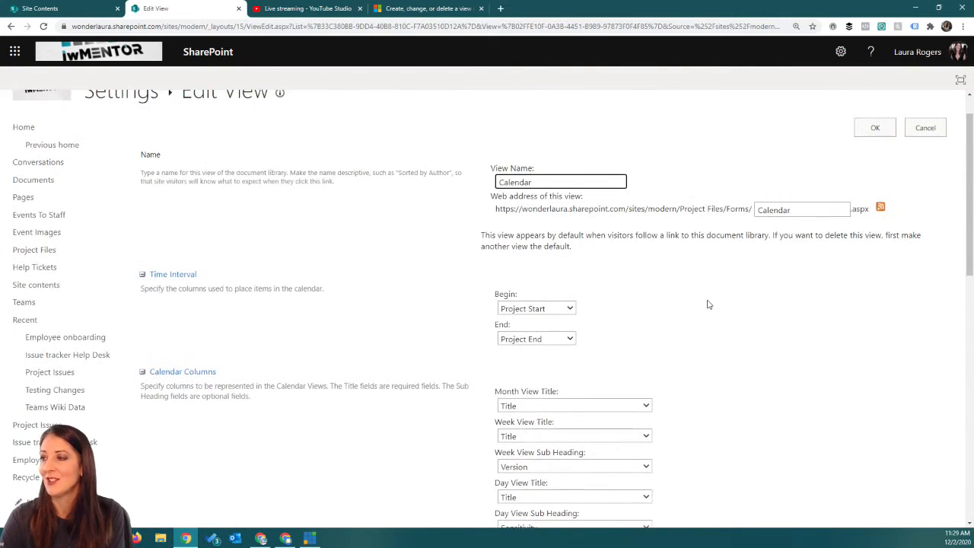
scroll(692, 195, "down", 7)
scroll(903, 489, "down", 3)
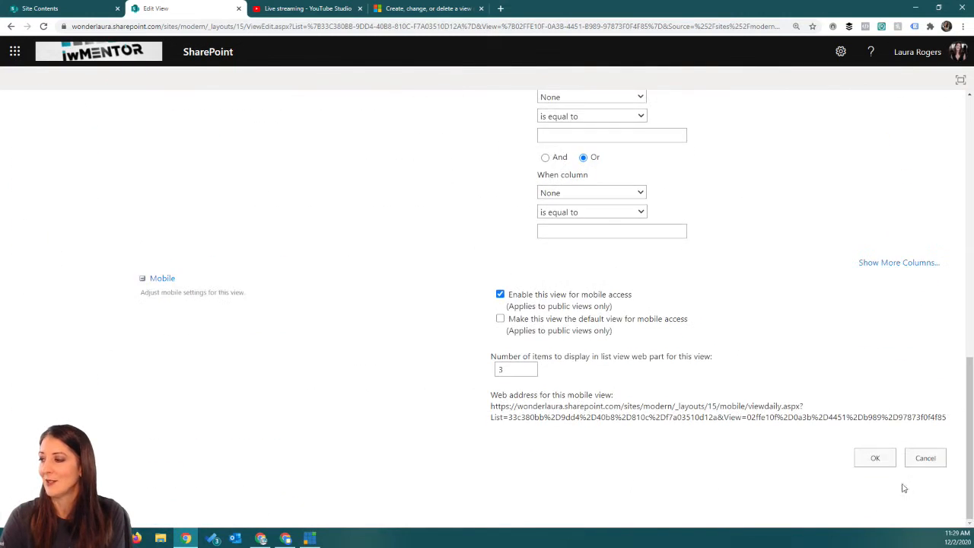
scroll(865, 400, "up", 9)
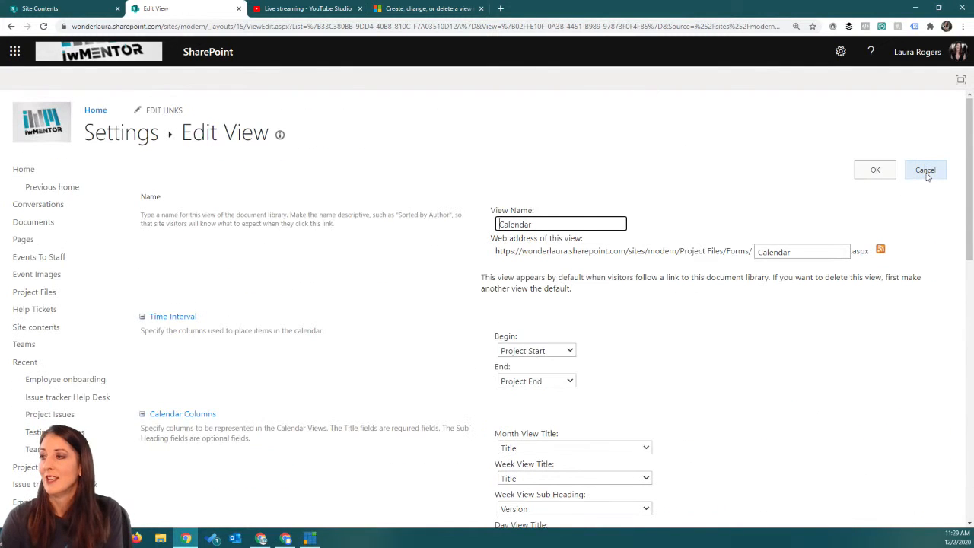
left_click(924, 172)
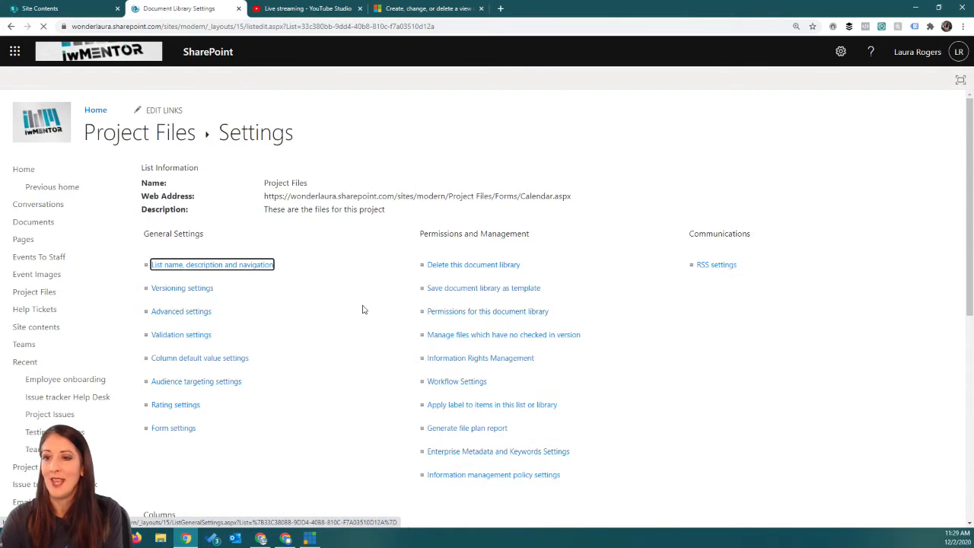
- Make the All Documents view the library's default view and save it
scroll(319, 333, "down", 5)
scroll(319, 333, "down", 1)
left_click(172, 423)
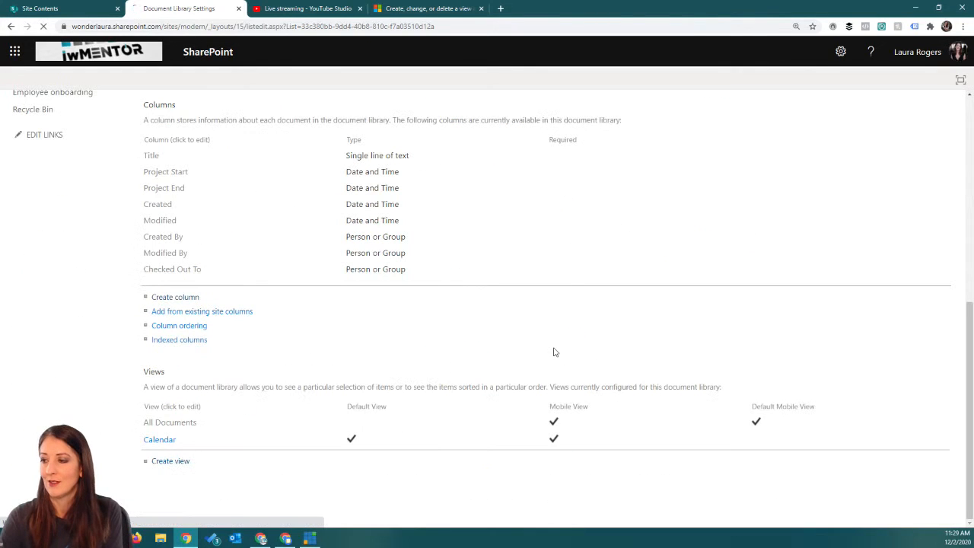
left_click(486, 278)
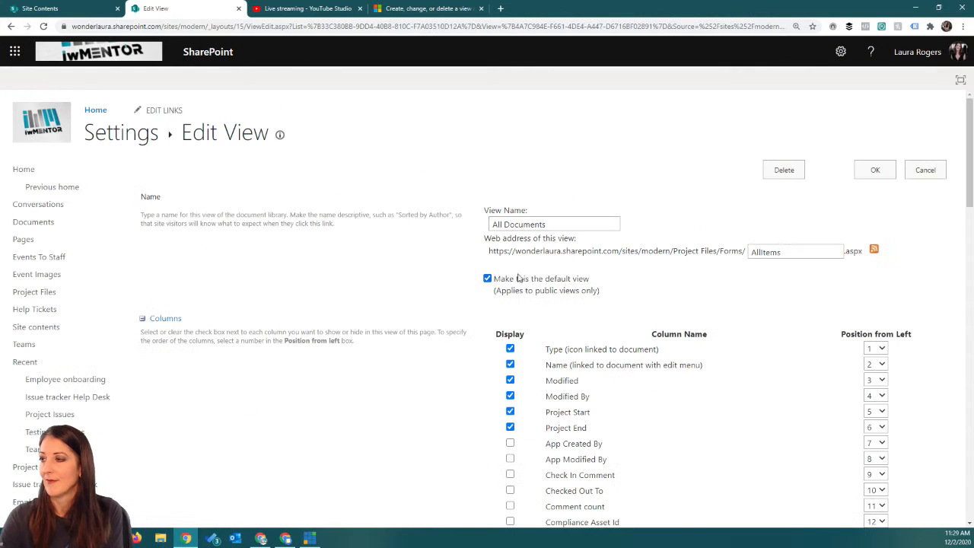
left_click(877, 171)
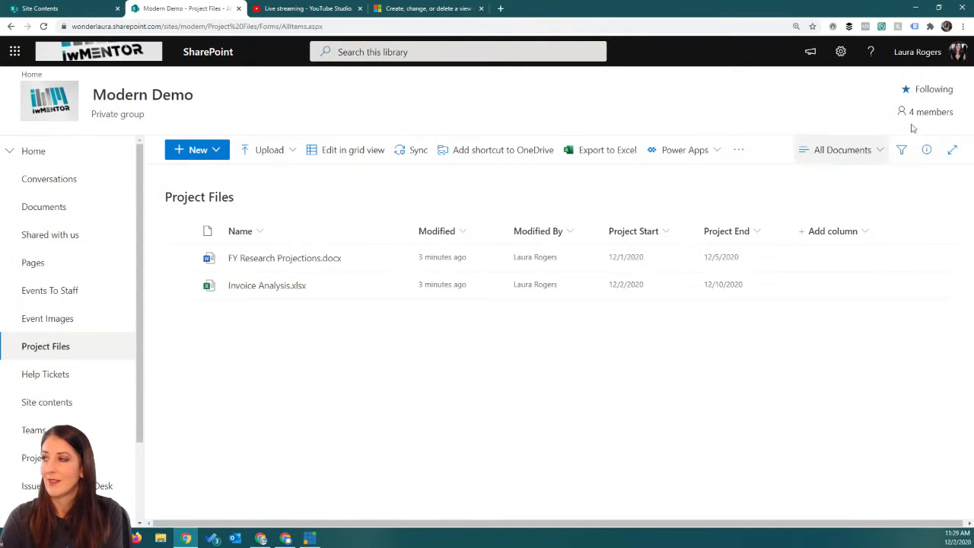
- Delete the Calendar view from the Project Files library through the library's settings and confirm the deletion
left_click(840, 51)
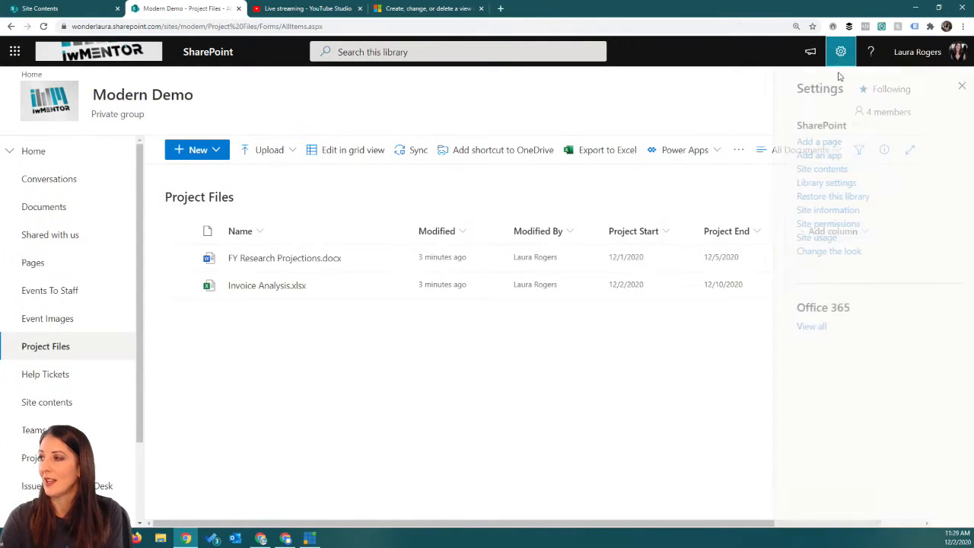
left_click(811, 184)
scroll(235, 400, "down", 5)
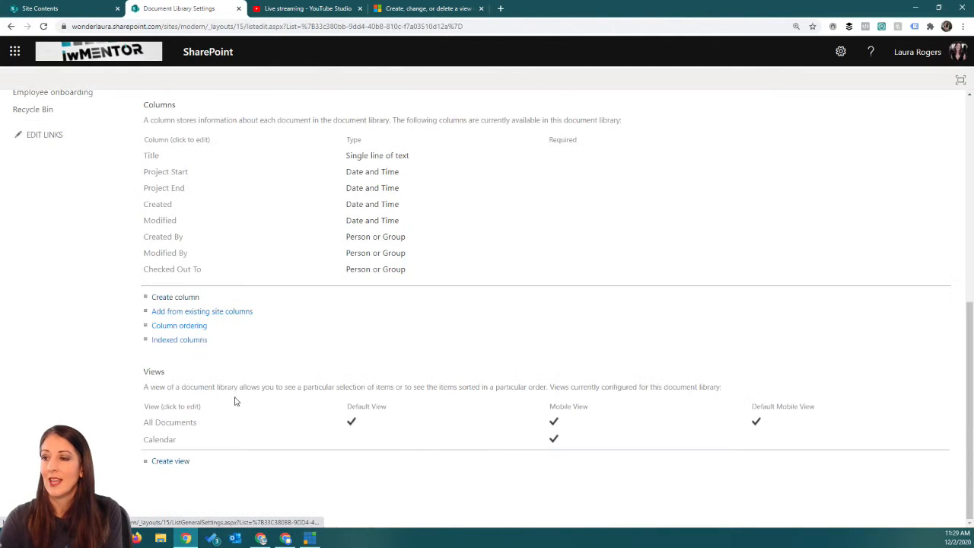
left_click(150, 445)
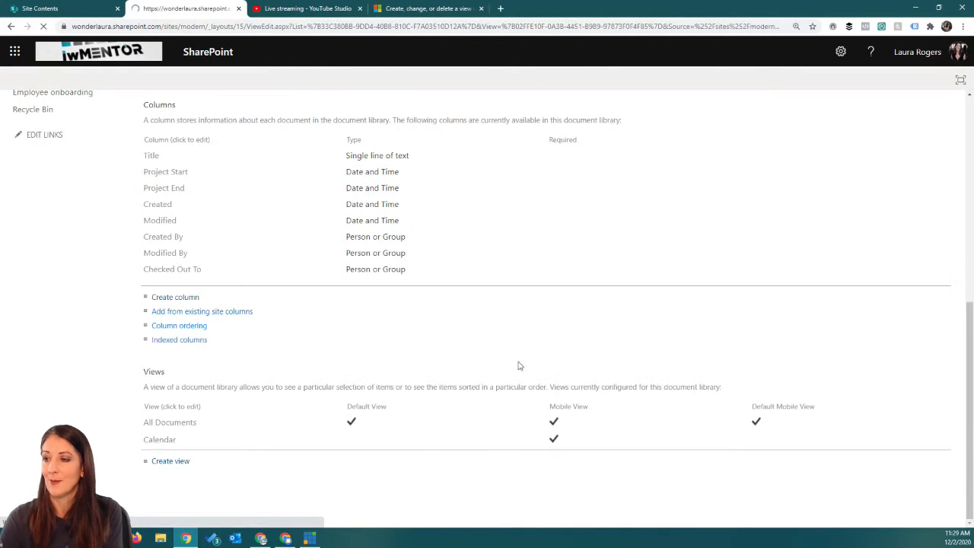
left_click(776, 180)
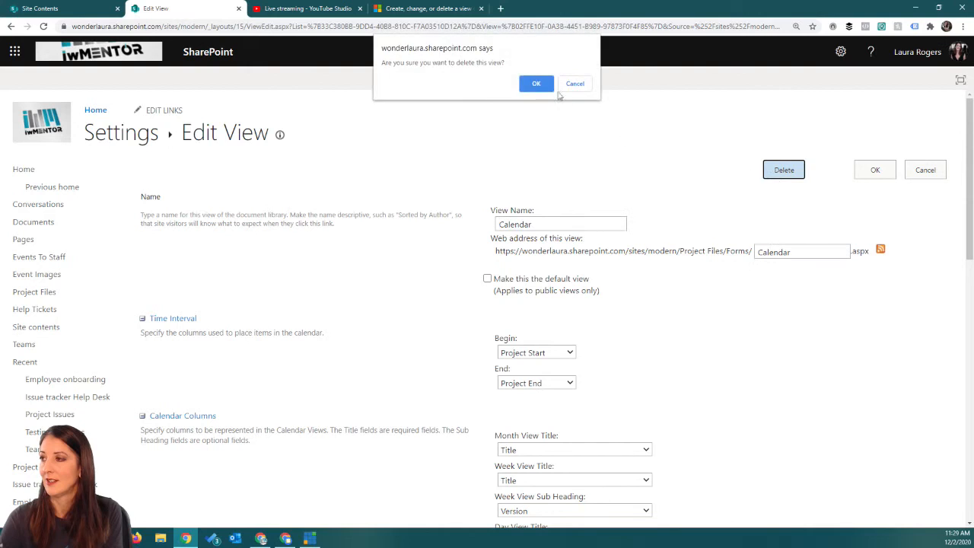
left_click(536, 82)
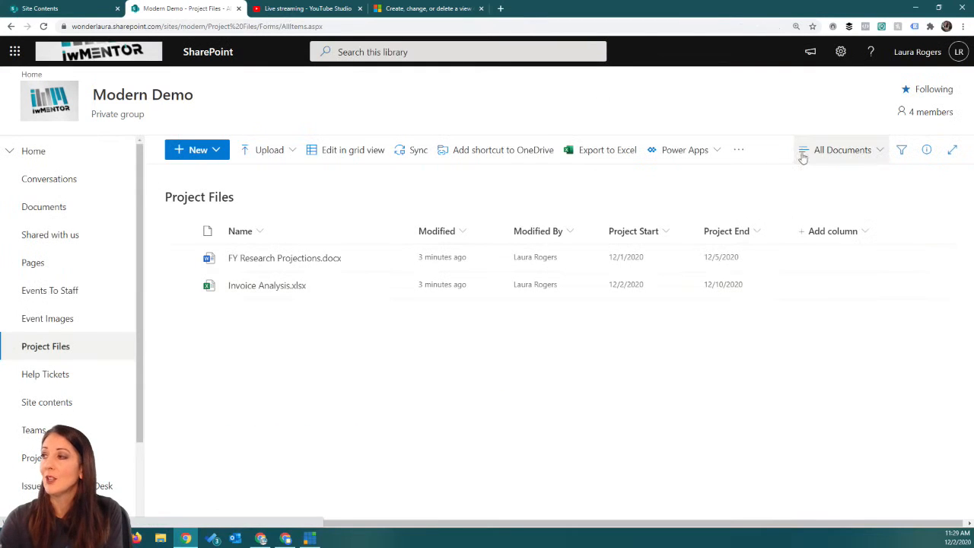
- Start a new library view named Project Calendar and have it shown as a calendar
left_click(862, 152)
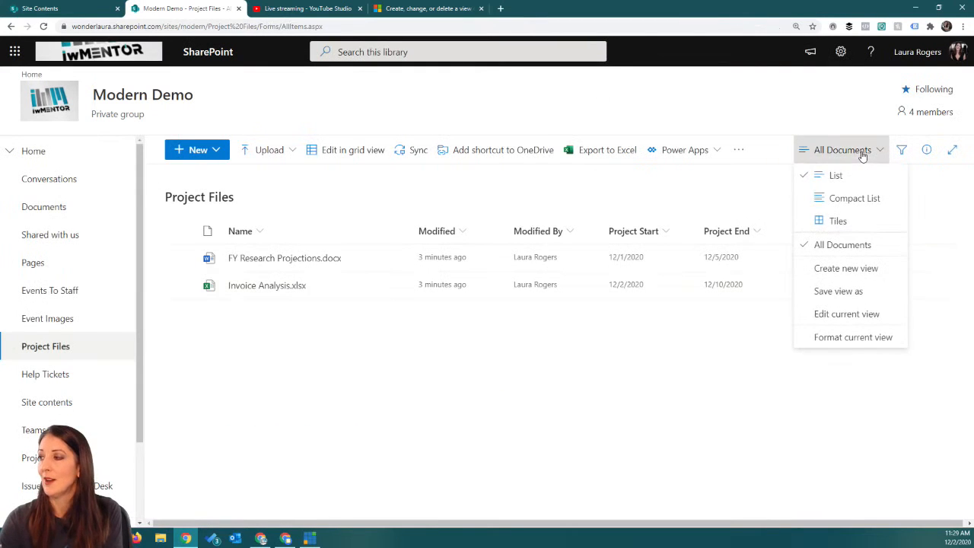
left_click(841, 270)
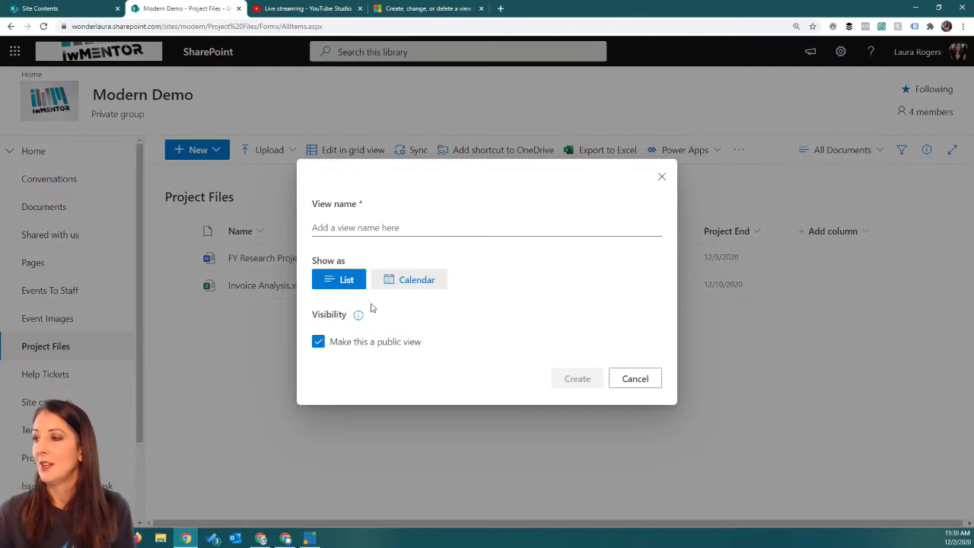
left_click(374, 228)
type("P")
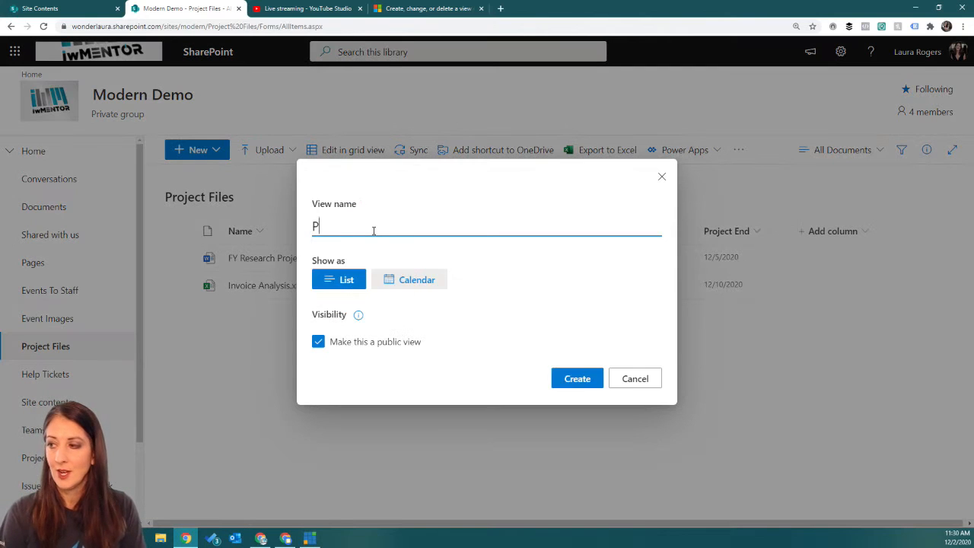
type("roject Calendar")
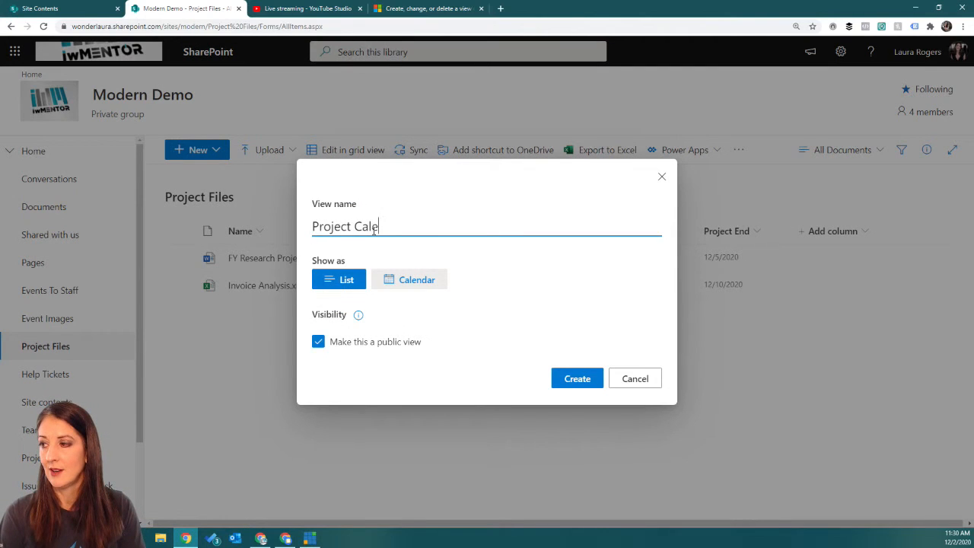
left_click(405, 277)
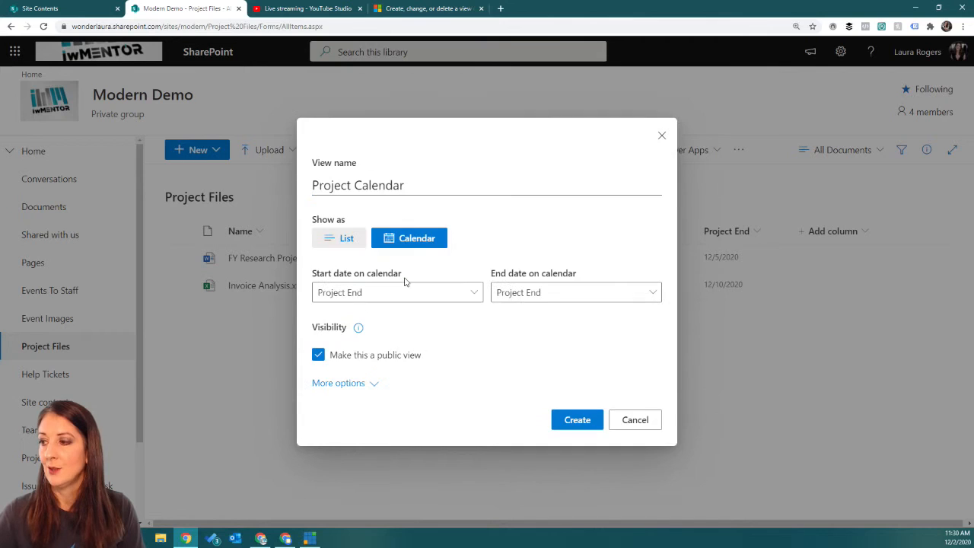
- Set the calendar view's start date to Project Start and its end date to Project End
left_click(404, 292)
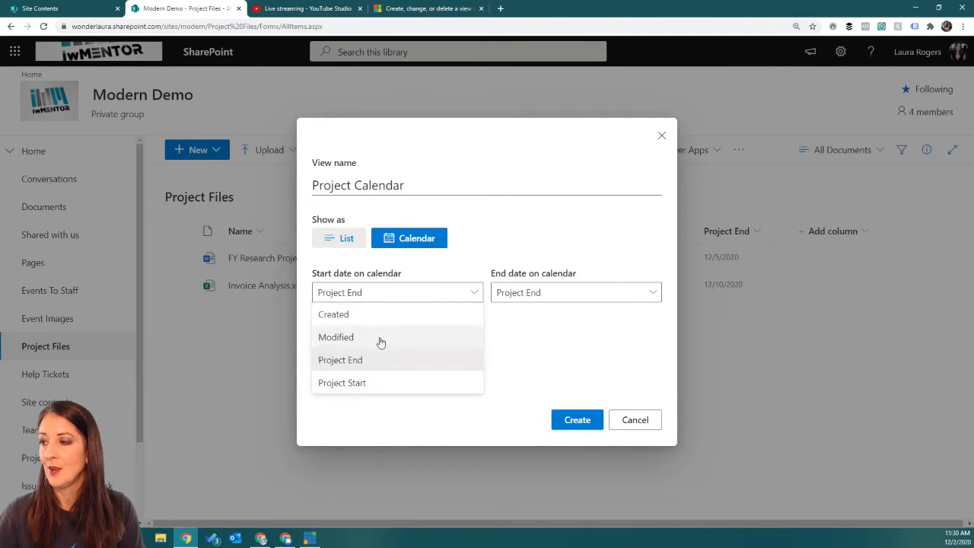
left_click(365, 383)
left_click(556, 292)
left_click(551, 363)
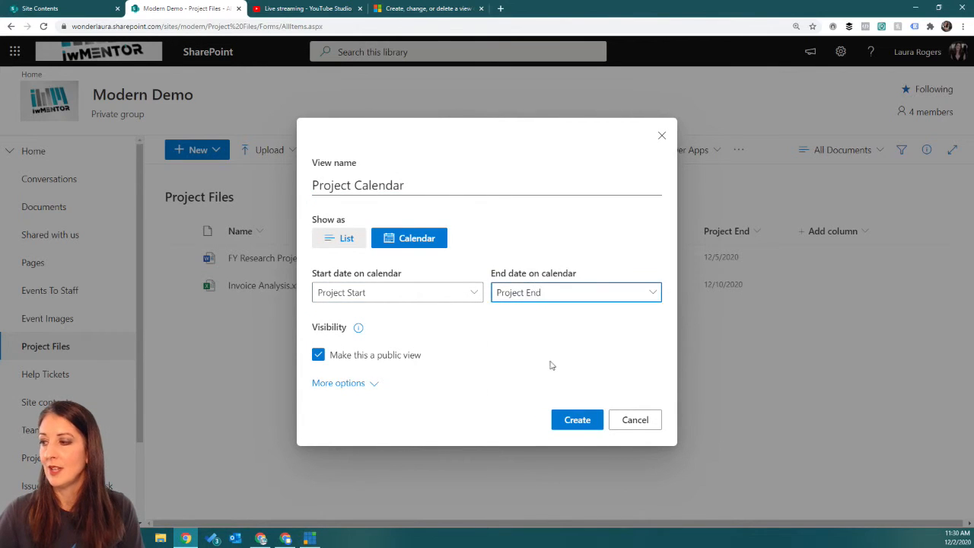
- Use the Name column as the title of the calendar items and create the public view
left_click(372, 383)
left_click(414, 407)
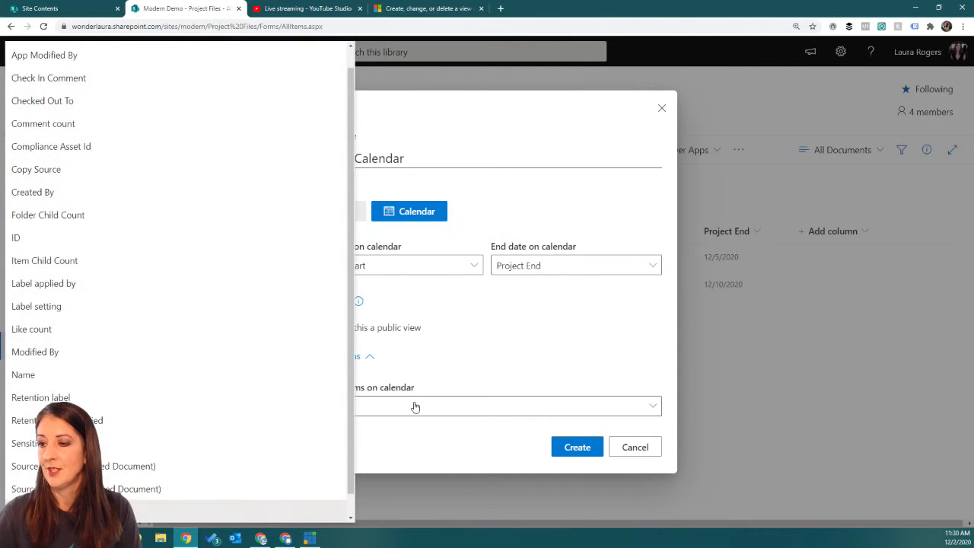
left_click(414, 405)
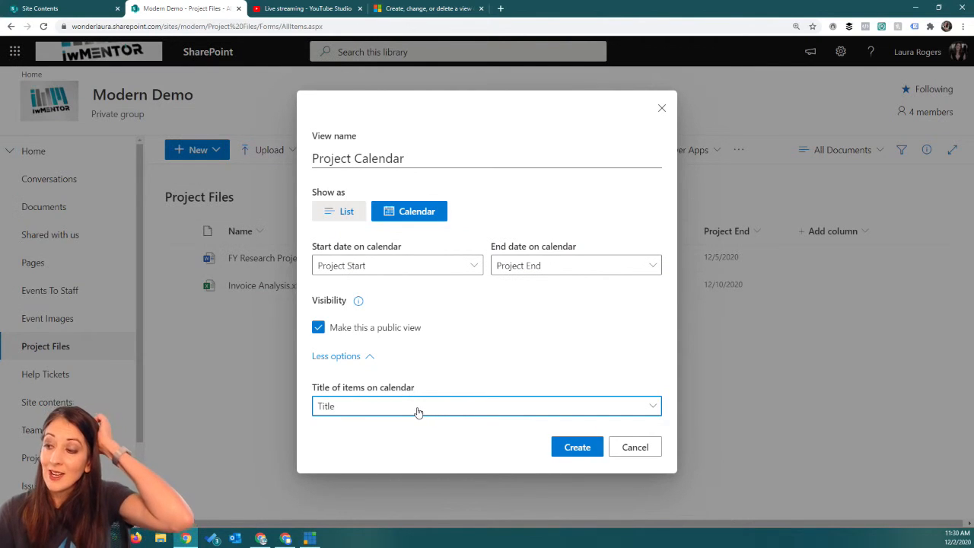
left_click(418, 410)
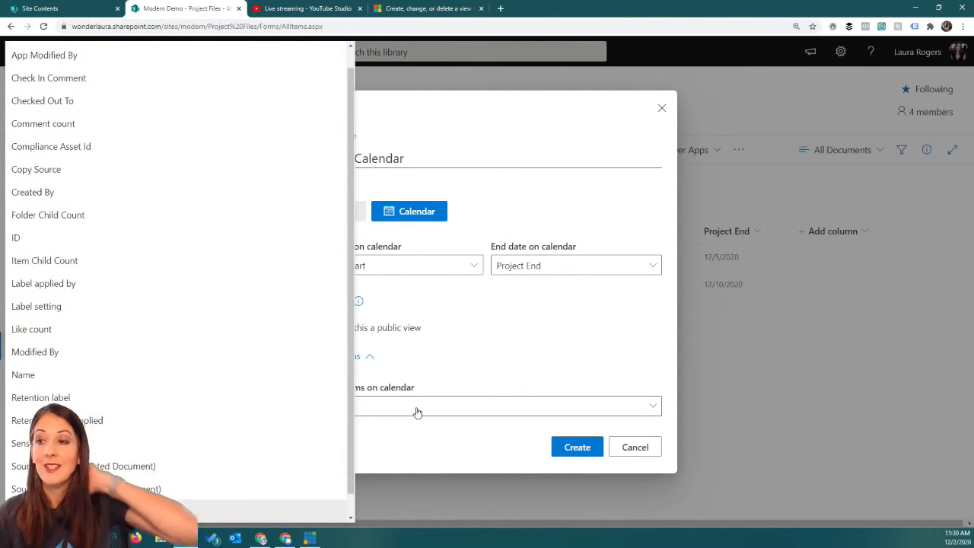
left_click(61, 374)
left_click(576, 448)
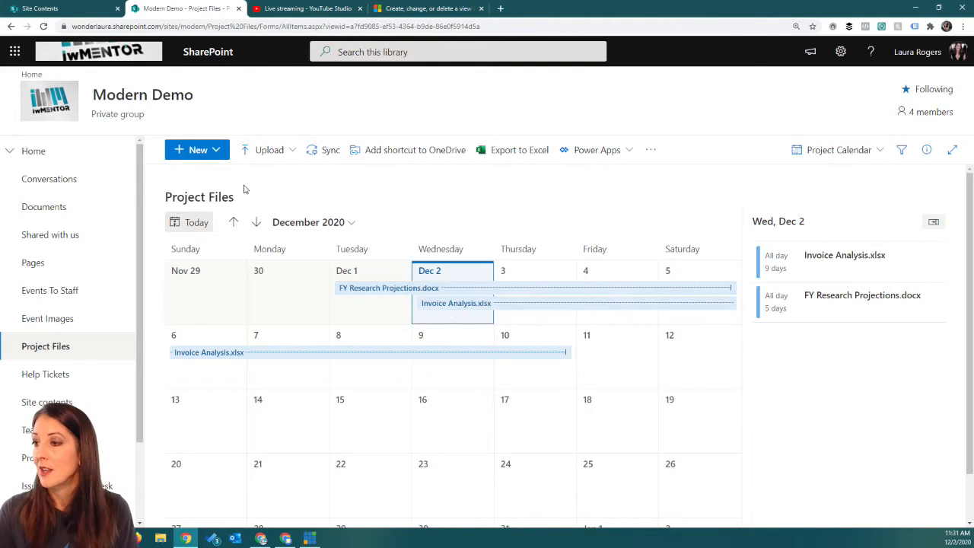
- Browse the Project Calendar by month and year, returning to December 2020 each time
left_click(256, 221)
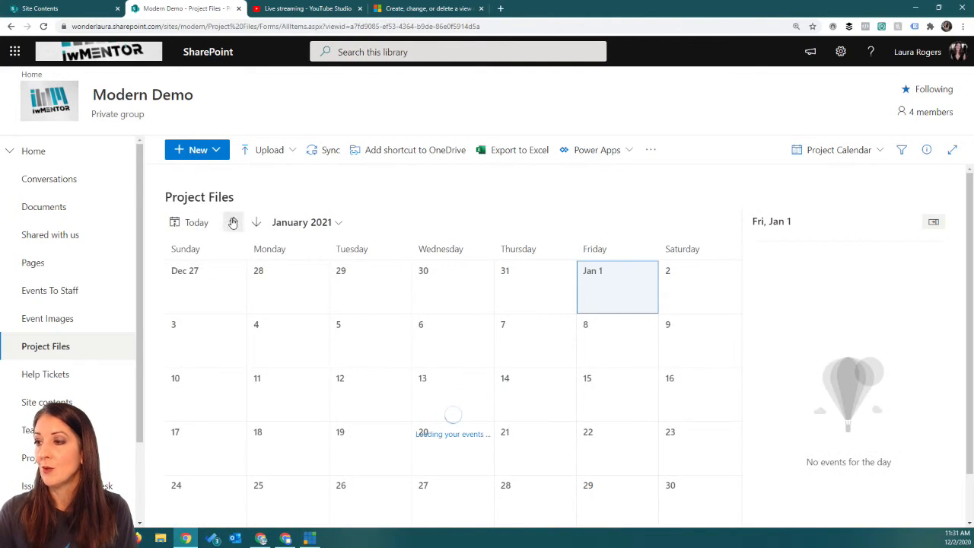
left_click(233, 221)
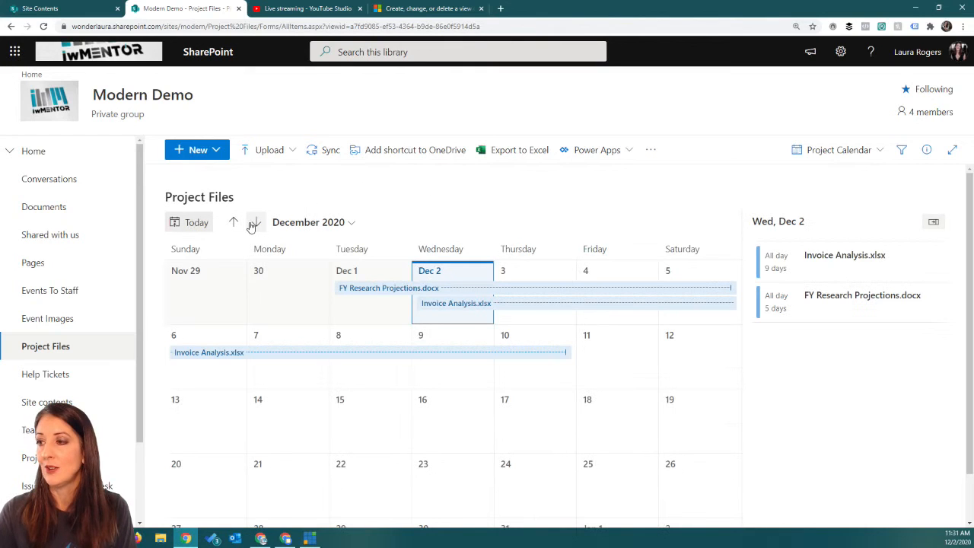
left_click(308, 222)
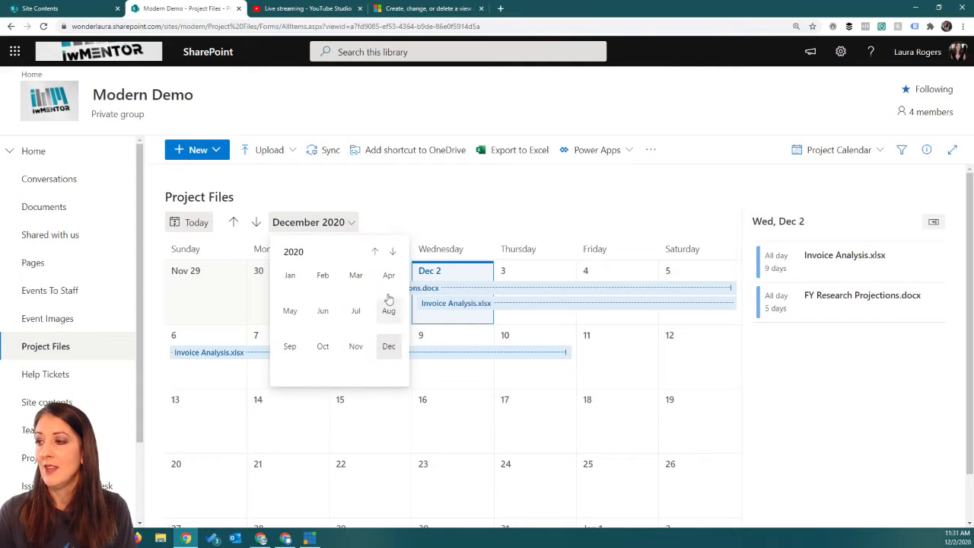
left_click(375, 251)
left_click(391, 251)
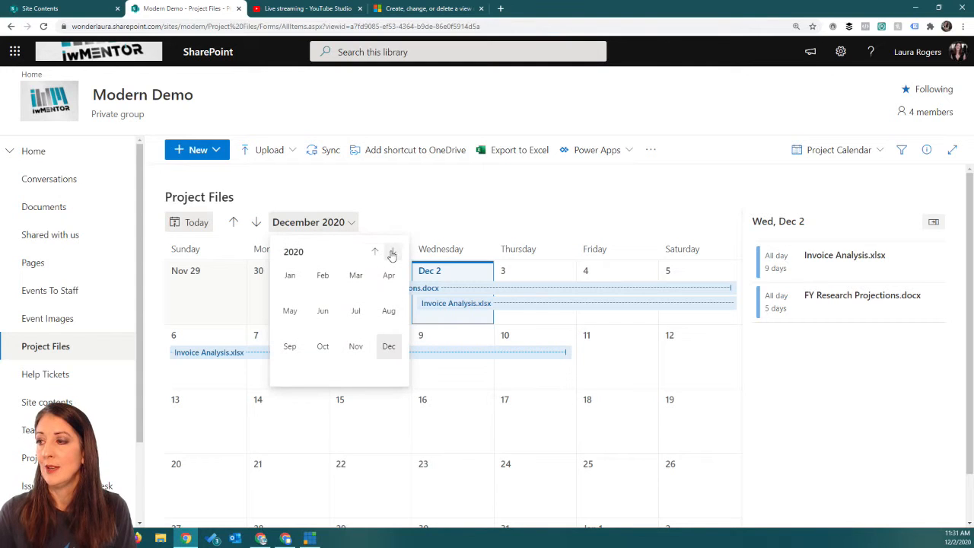
left_click(354, 196)
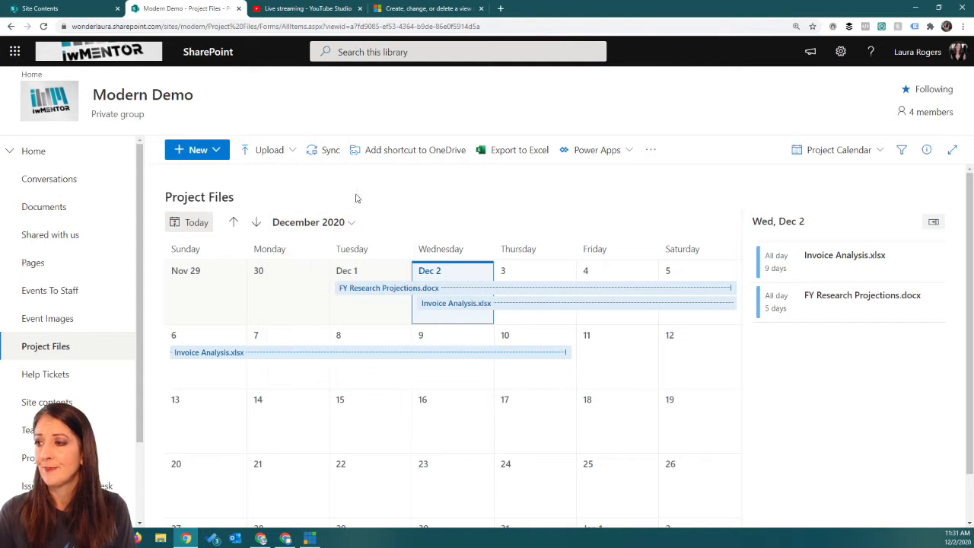
left_click(256, 222)
left_click(235, 222)
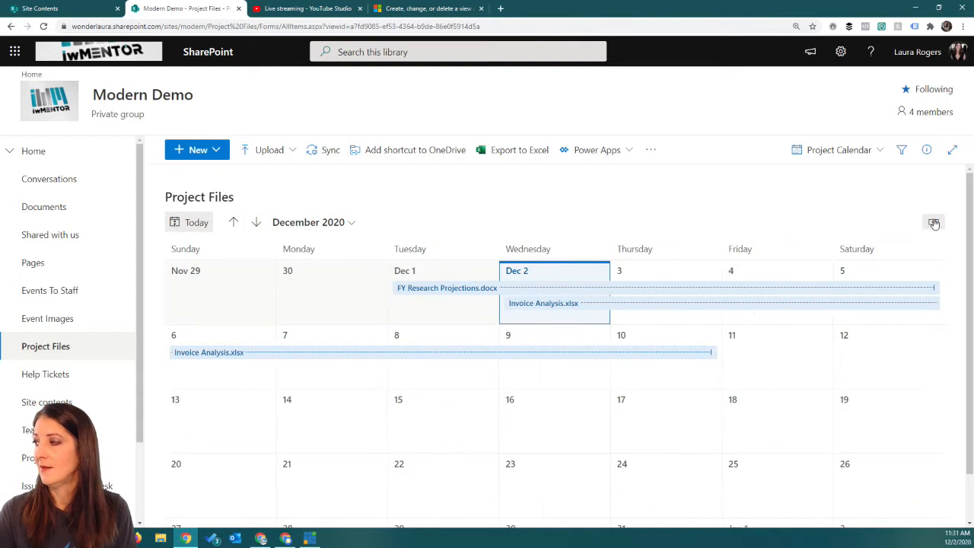
- Review the filters available for the Project Calendar view and close them without applying any
left_click(901, 150)
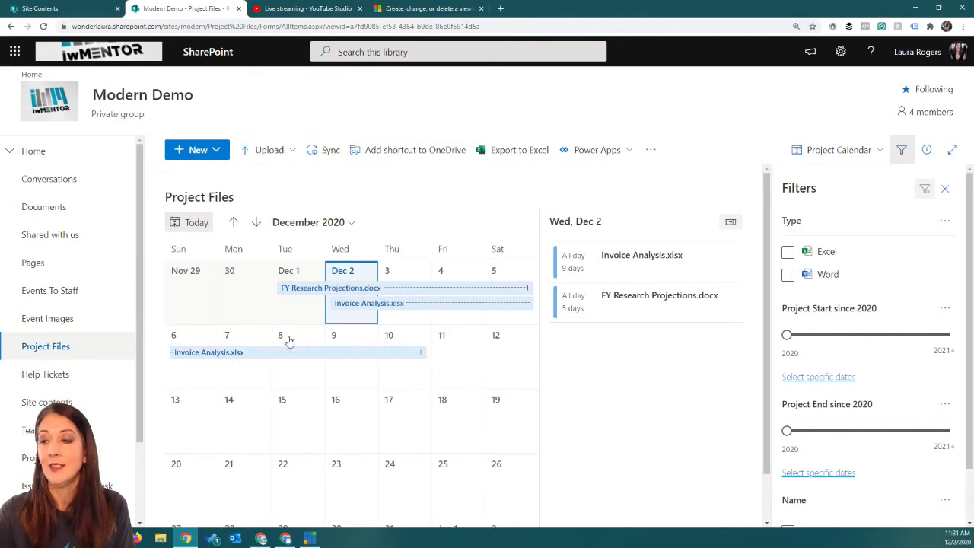
scroll(932, 359, "down", 1)
scroll(926, 361, "up", 1)
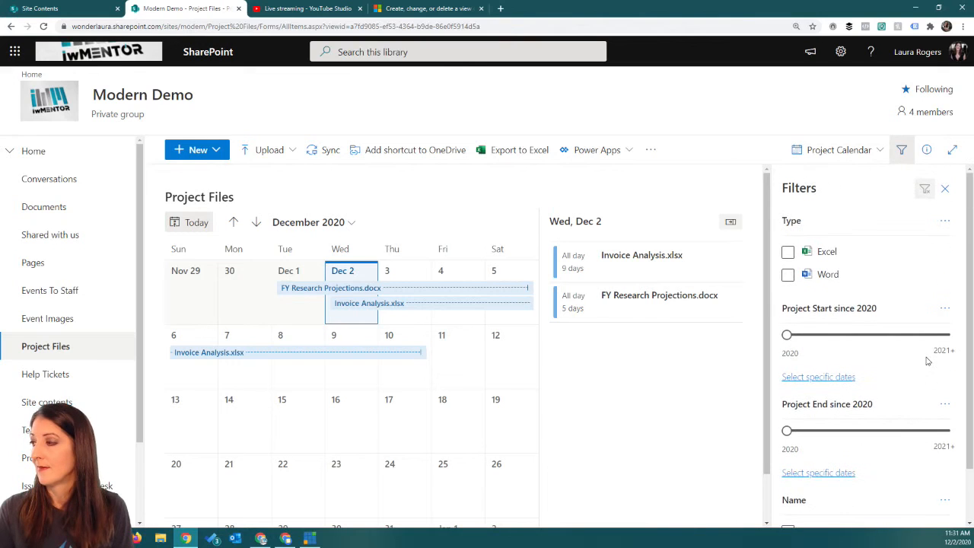
left_click(902, 150)
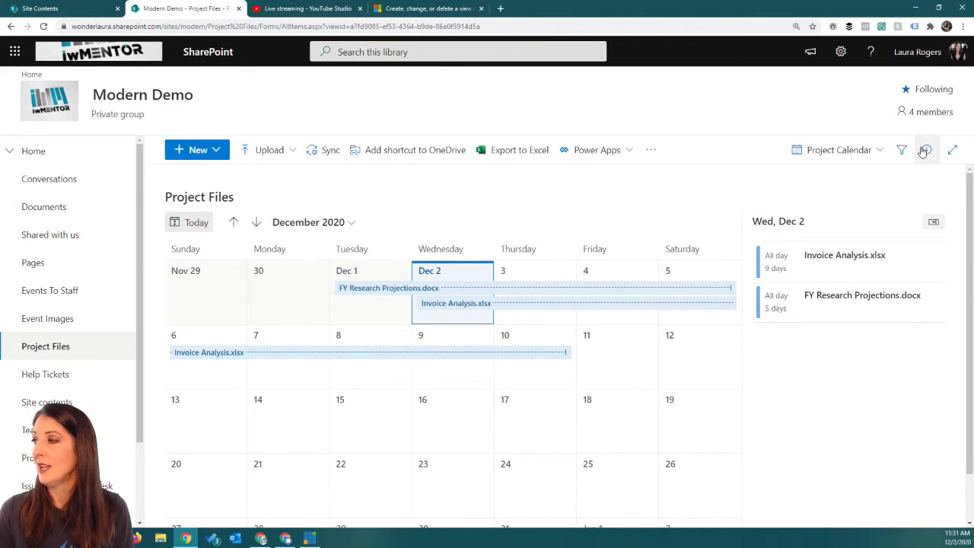
- View the details of Invoice Analysis.xlsx from the calendar, and briefly expand the library content to full page
left_click(858, 259)
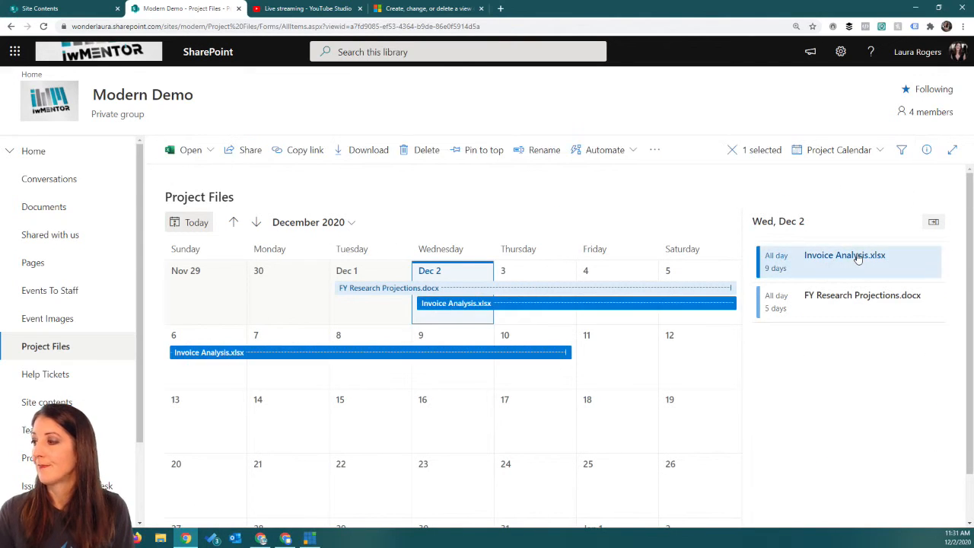
left_click(925, 150)
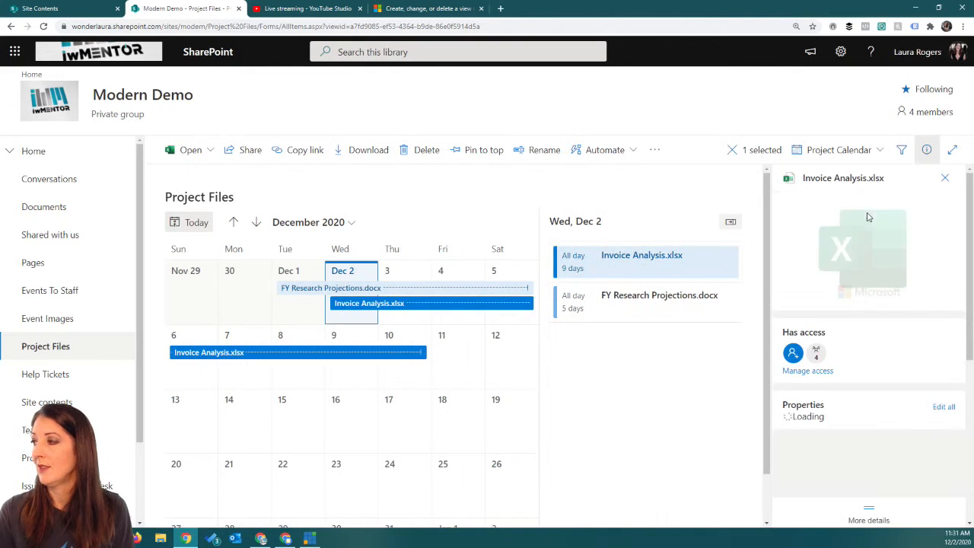
left_click(926, 152)
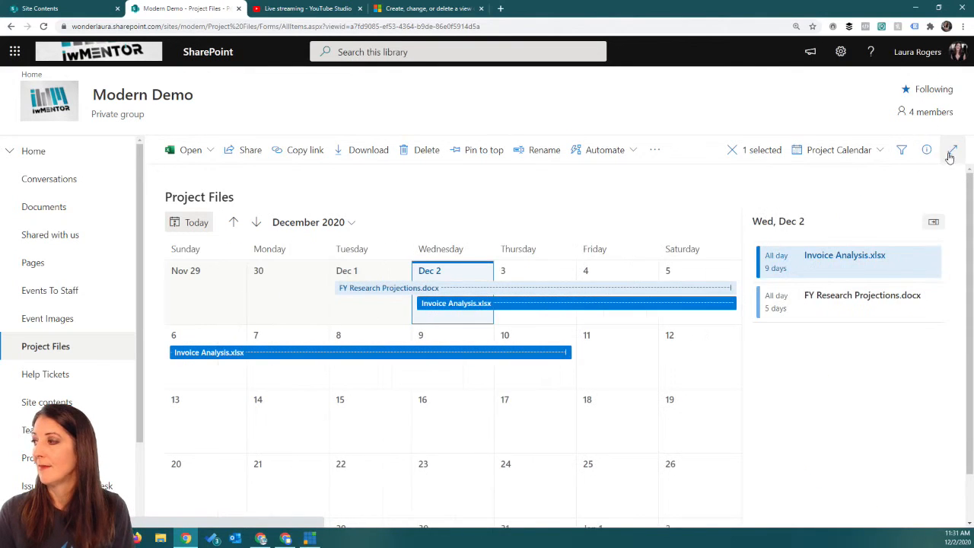
left_click(951, 150)
left_click(952, 81)
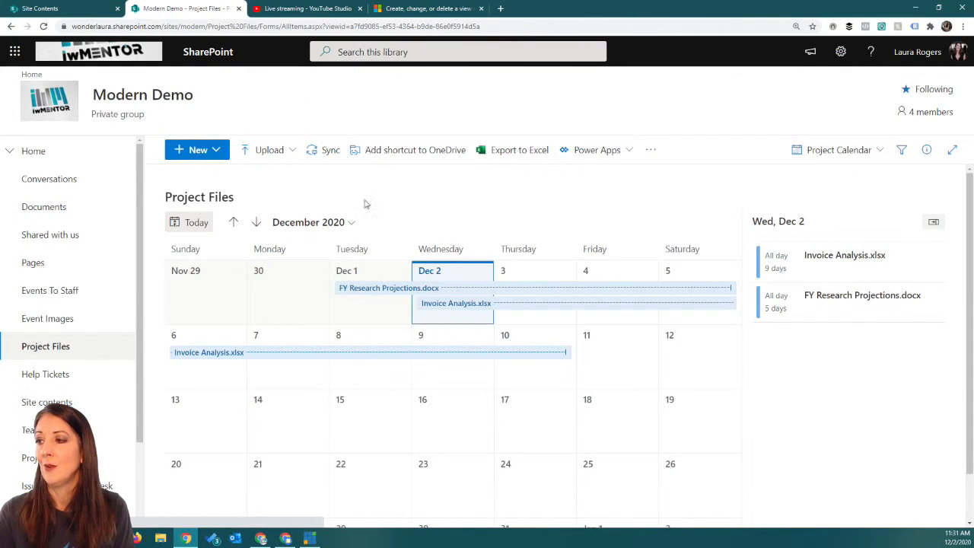
- Look through the library's additional commands, including the Automate options, and leave without choosing one
left_click(651, 150)
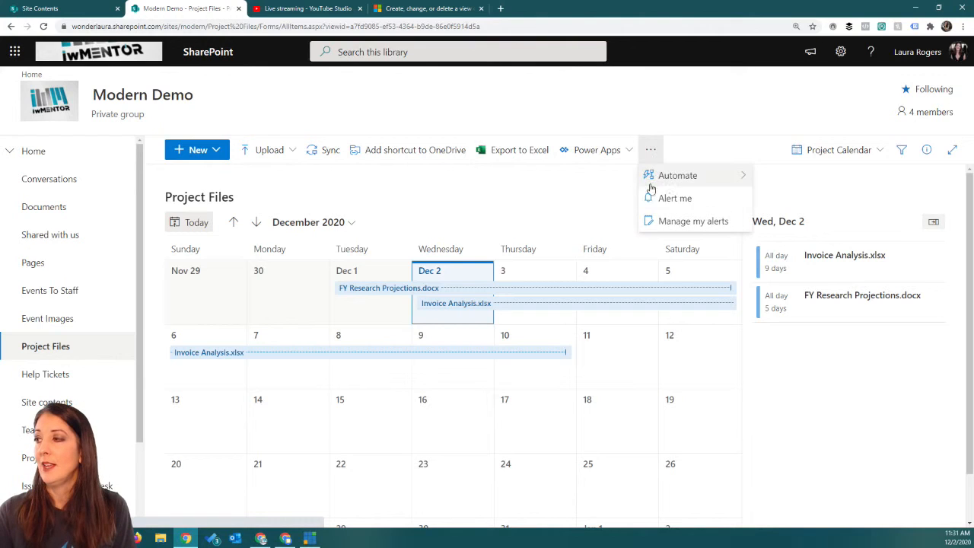
left_click(677, 175)
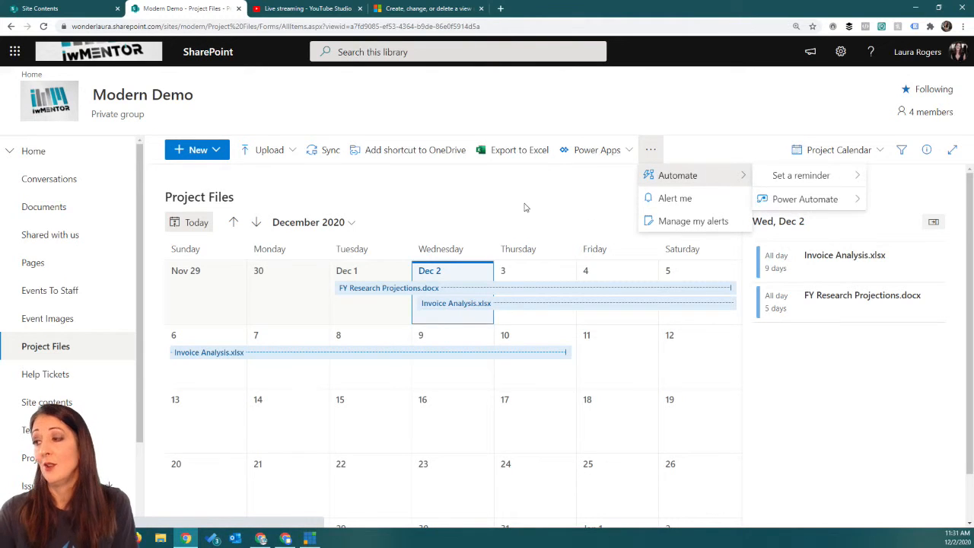
left_click(507, 201)
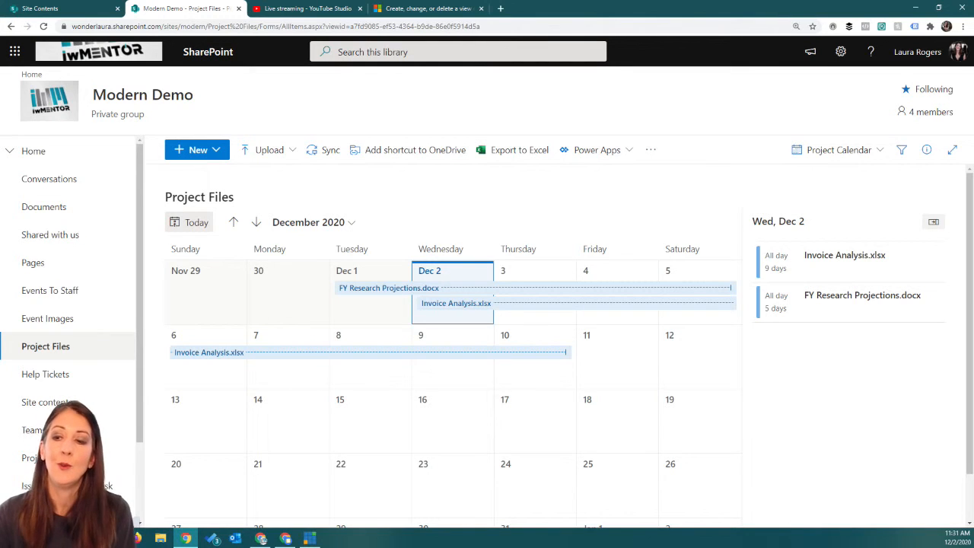
- Add a OneDrive shortcut to the Project Files library and switch to OneDrive to see it in My files
left_click(398, 155)
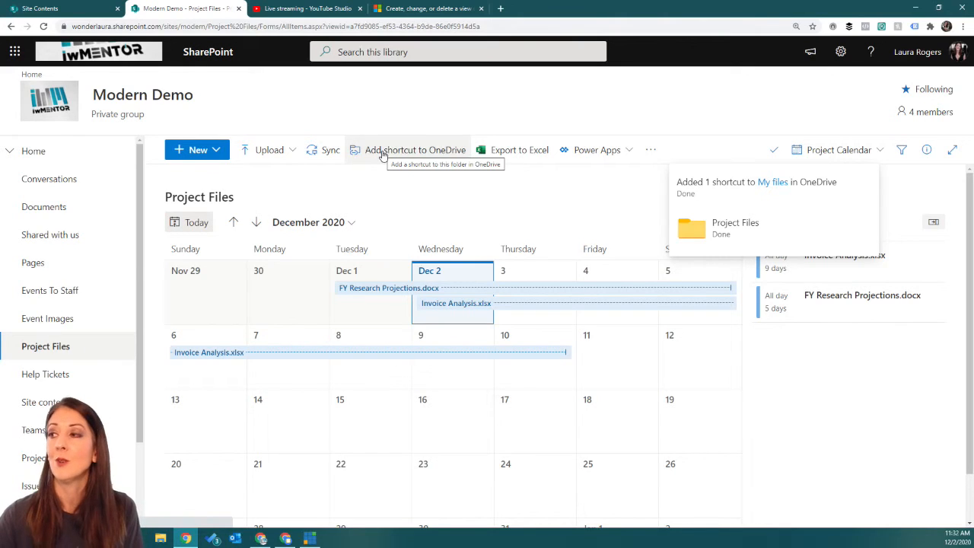
left_click(14, 51)
left_click(145, 136)
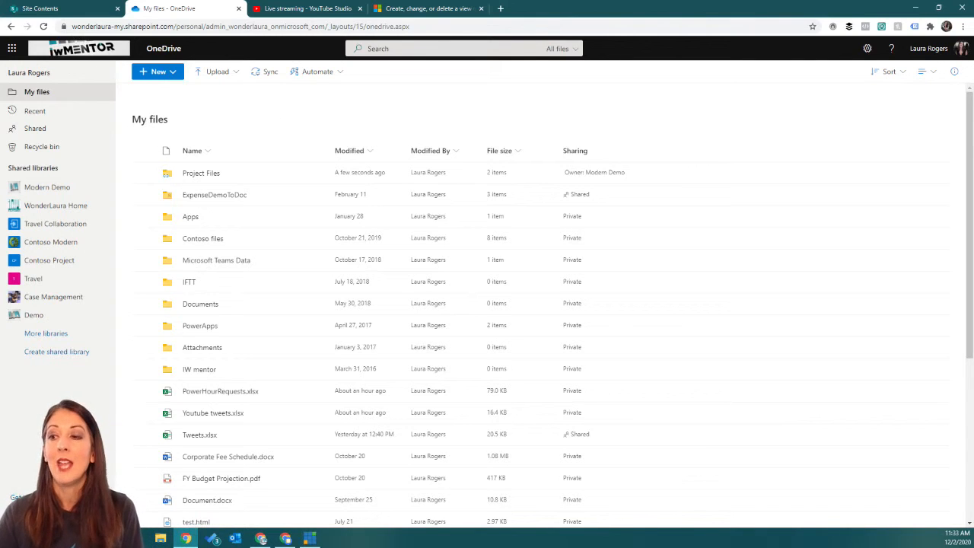
- Start a new shared library named Test Collaboration and add a colleague as a member
left_click(54, 353)
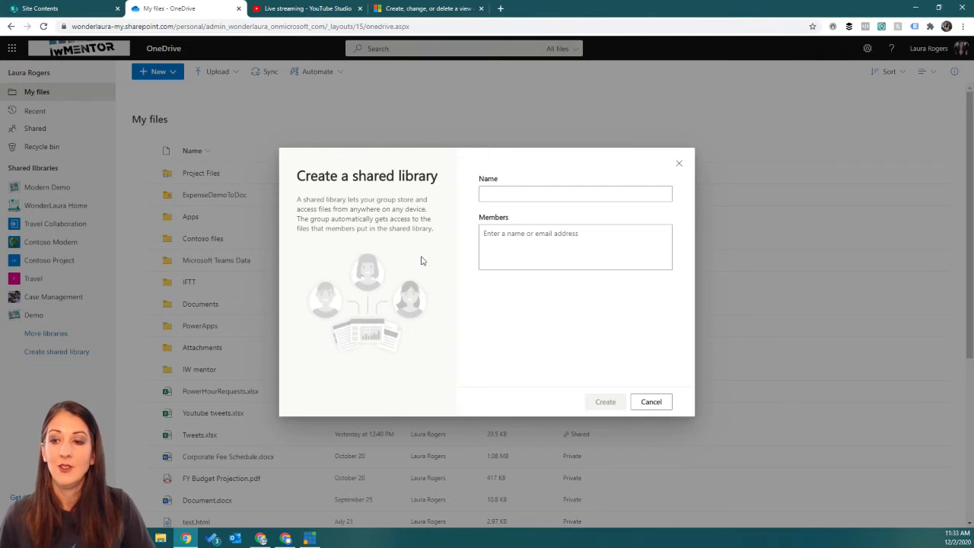
left_click(582, 193)
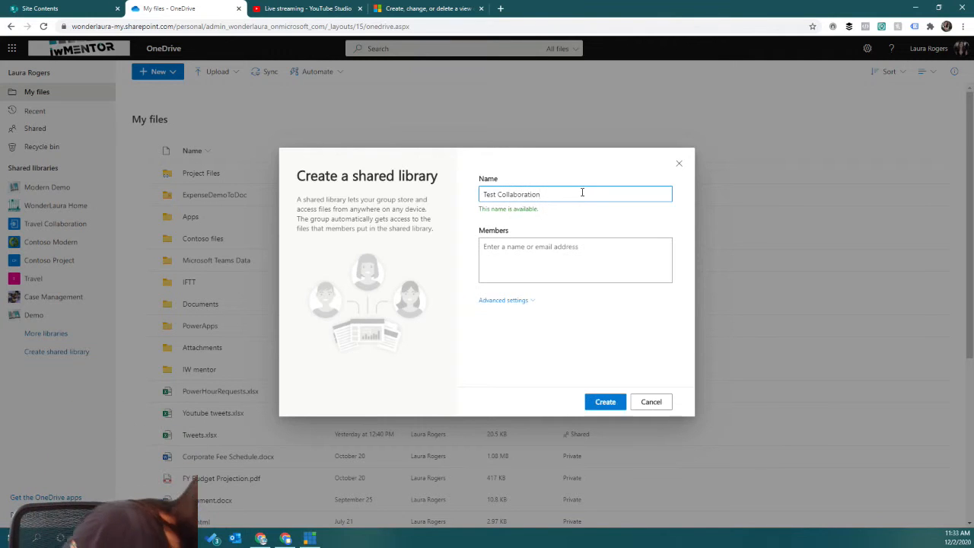
left_click(547, 252)
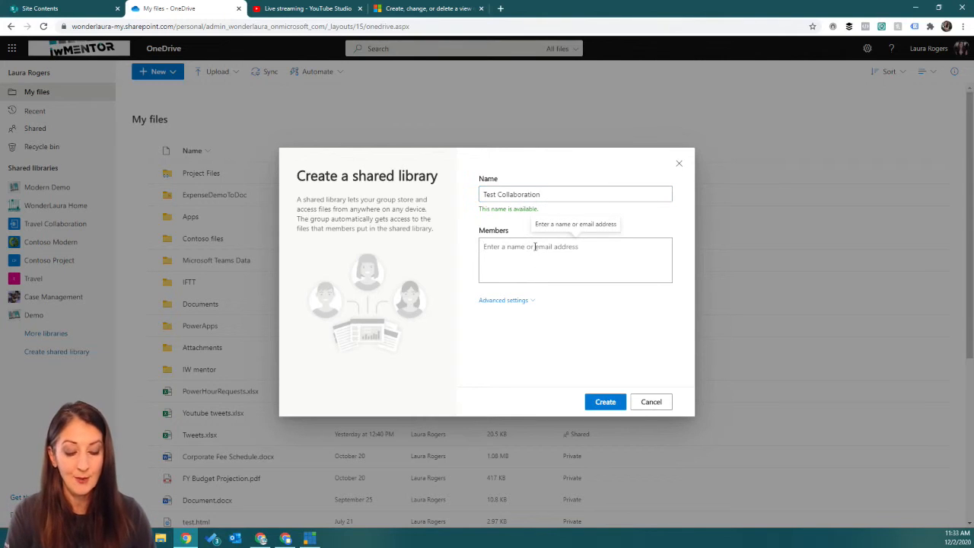
type("chris")
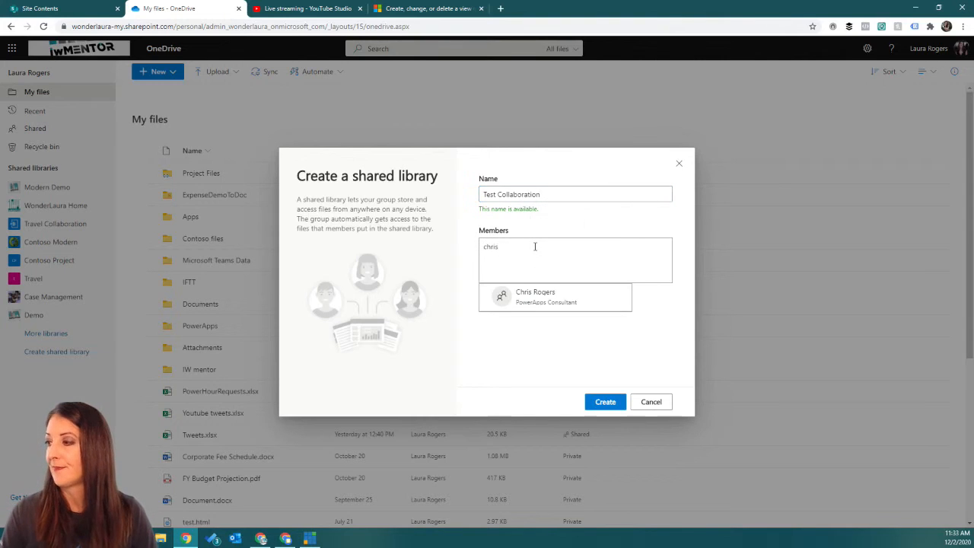
left_click(533, 296)
- Create the shared library after checking its advanced settings, keeping private access for members only, and open its SharePoint site
left_click(516, 302)
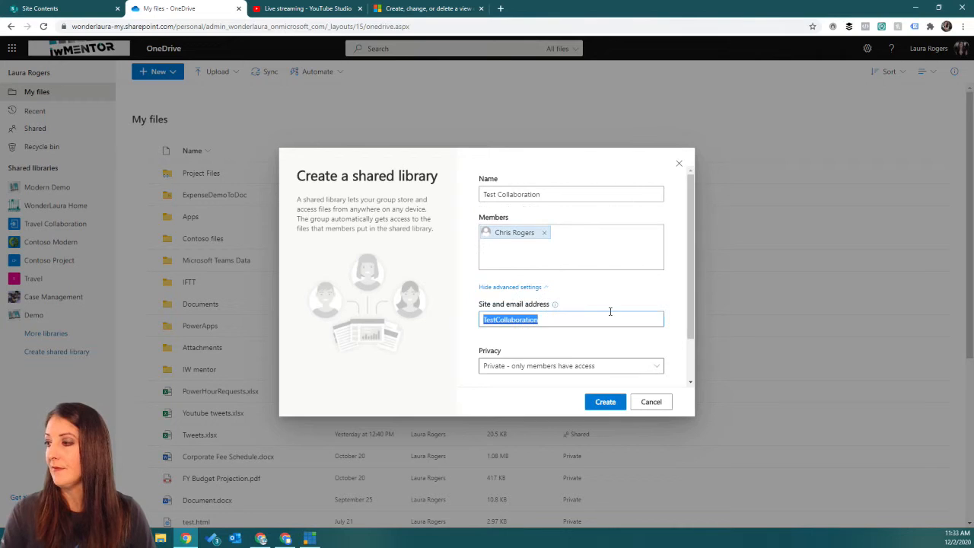
scroll(584, 305, "down", 2)
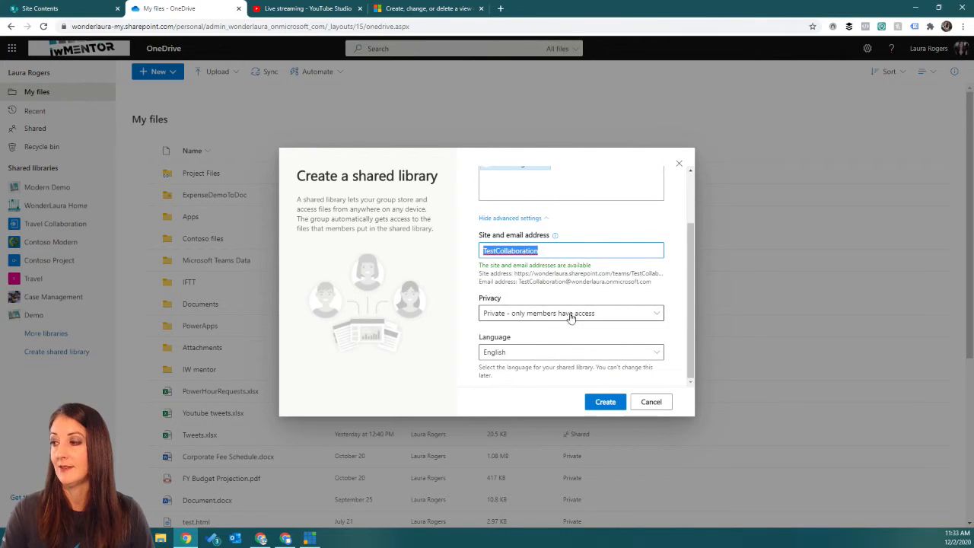
scroll(563, 346, "up", 3)
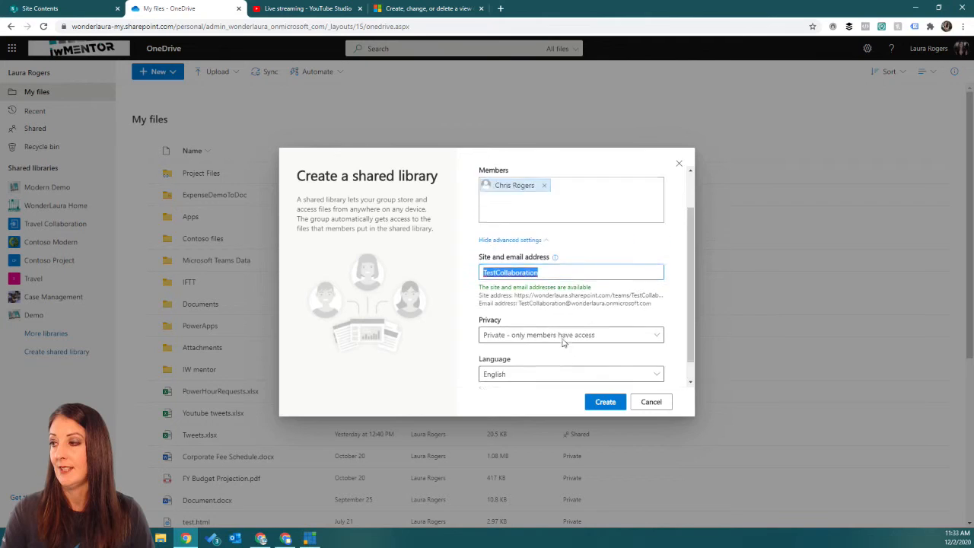
left_click(608, 403)
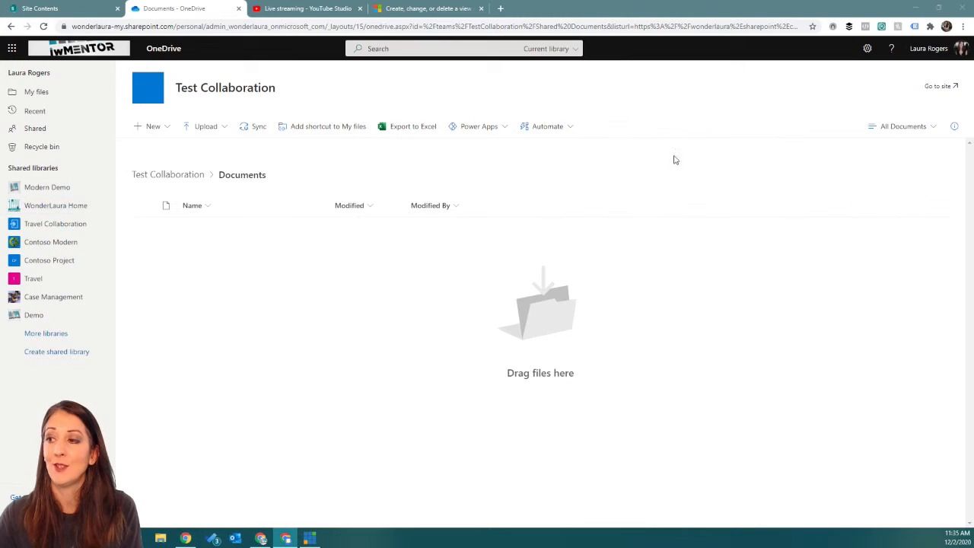
left_click(165, 176)
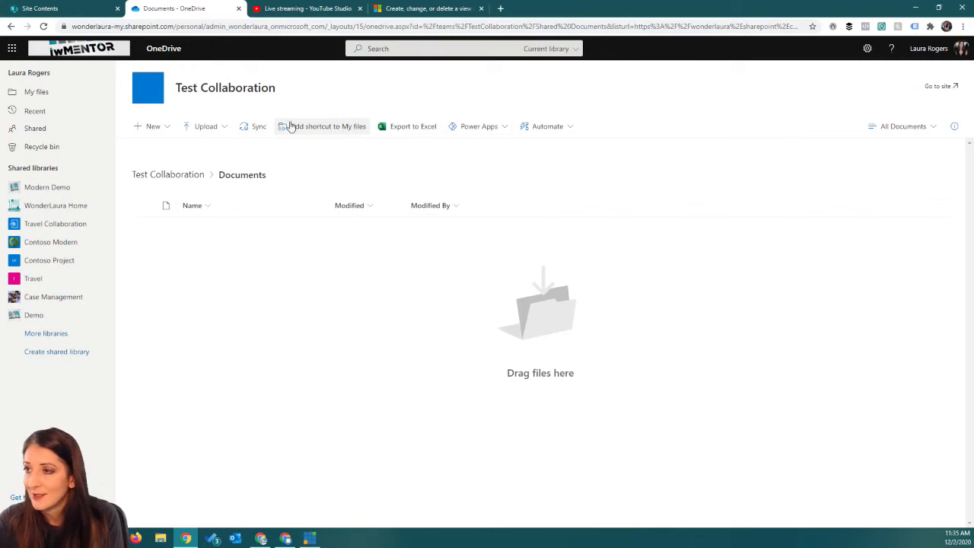
left_click(190, 88)
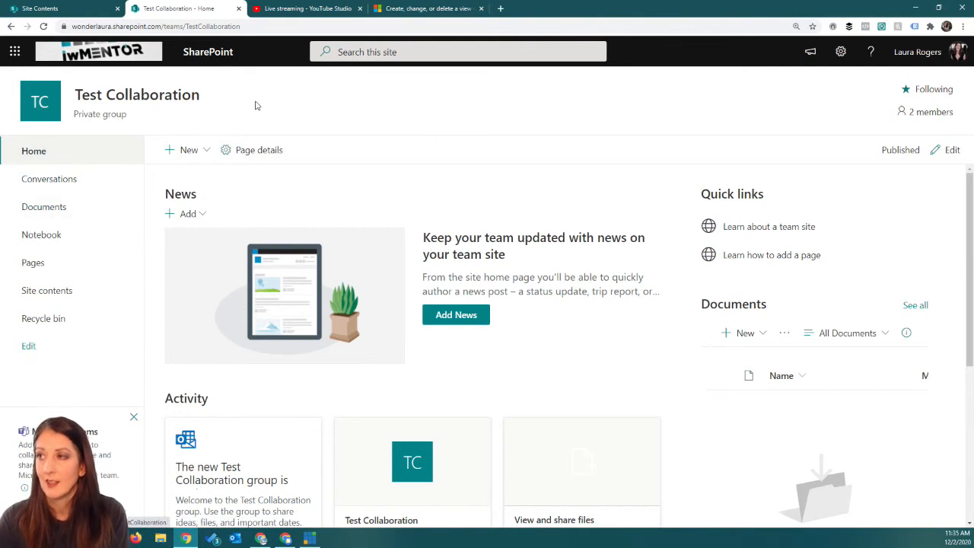
- Return to the Modern Demo site contents and open the Events calendar
left_click(67, 9)
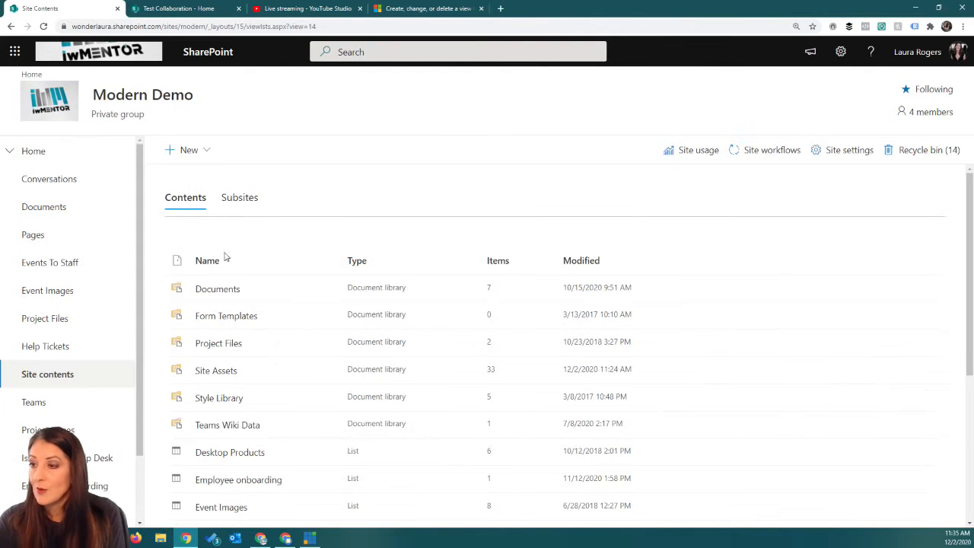
scroll(265, 397, "down", 3)
scroll(270, 391, "down", 1)
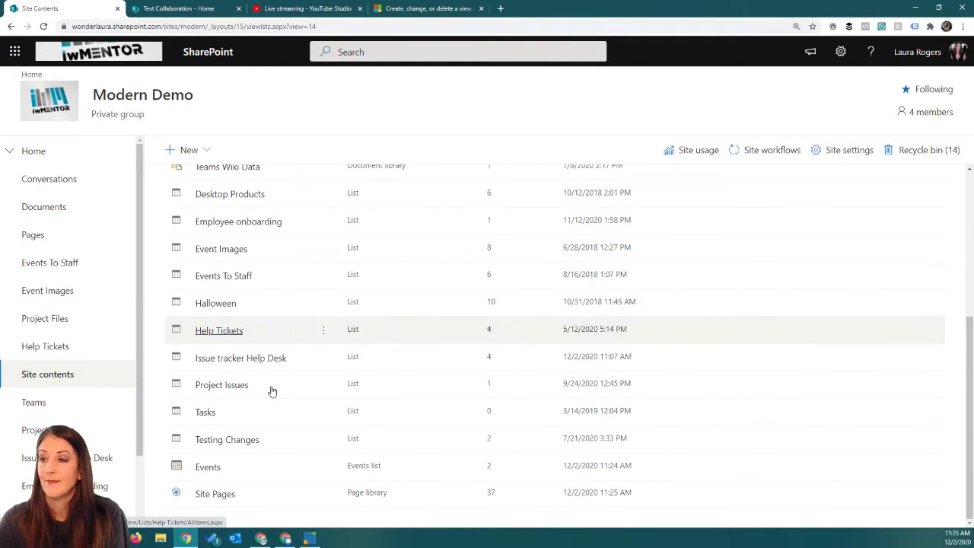
left_click(207, 467)
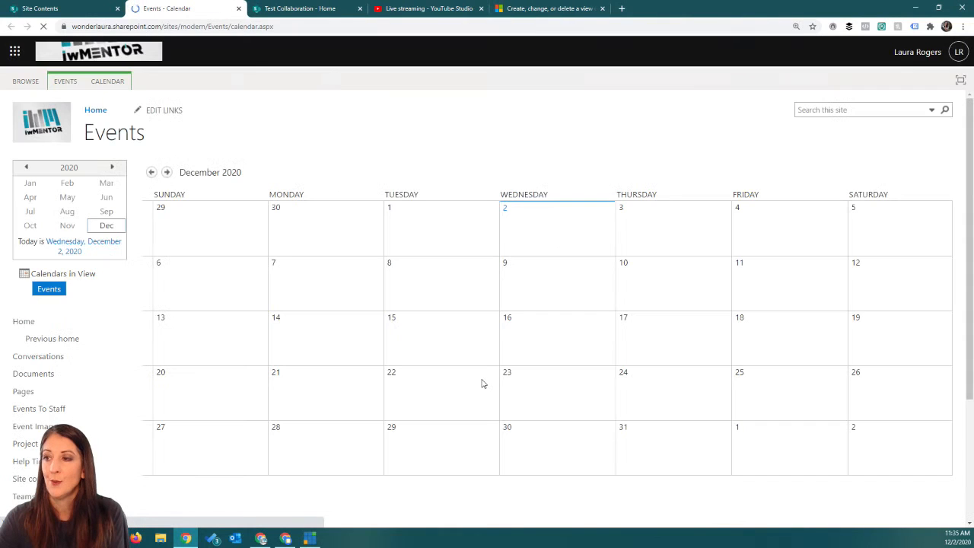
mouse_move(778, 235)
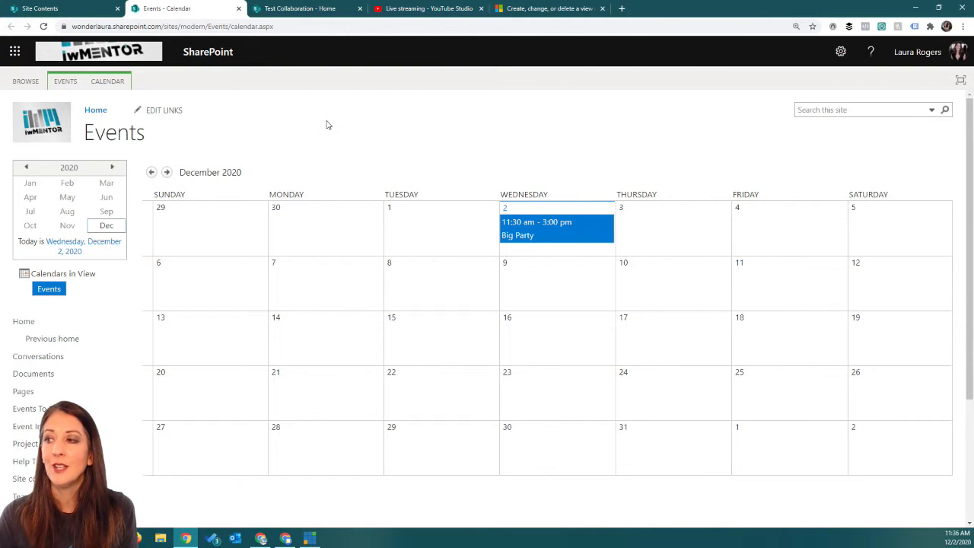
- Switch the Events calendar to the All Events view
left_click(111, 82)
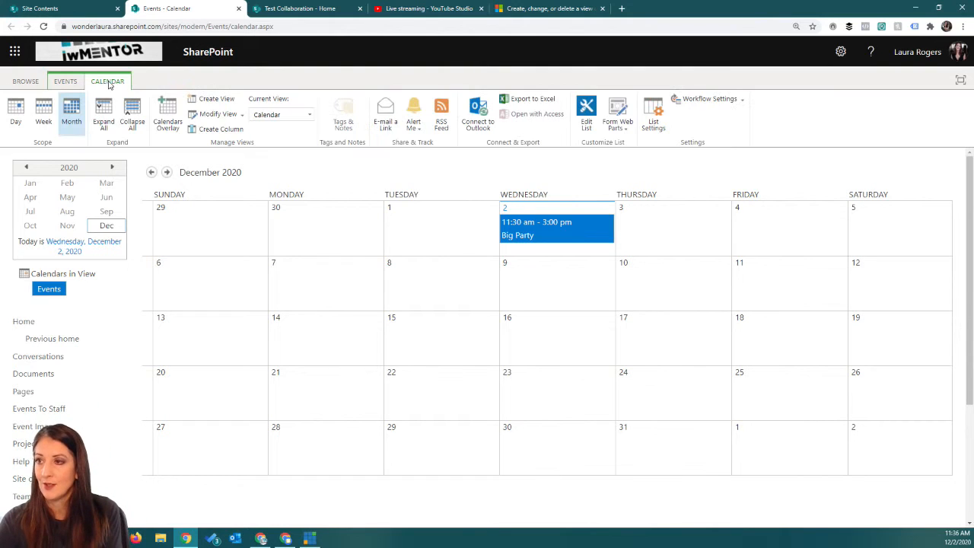
left_click(309, 116)
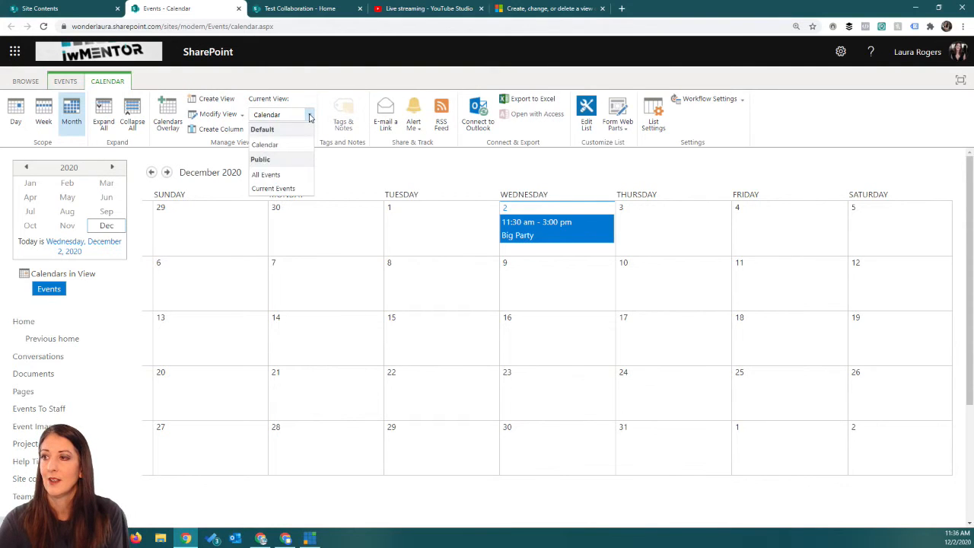
left_click(310, 116)
left_click(310, 116)
left_click(274, 175)
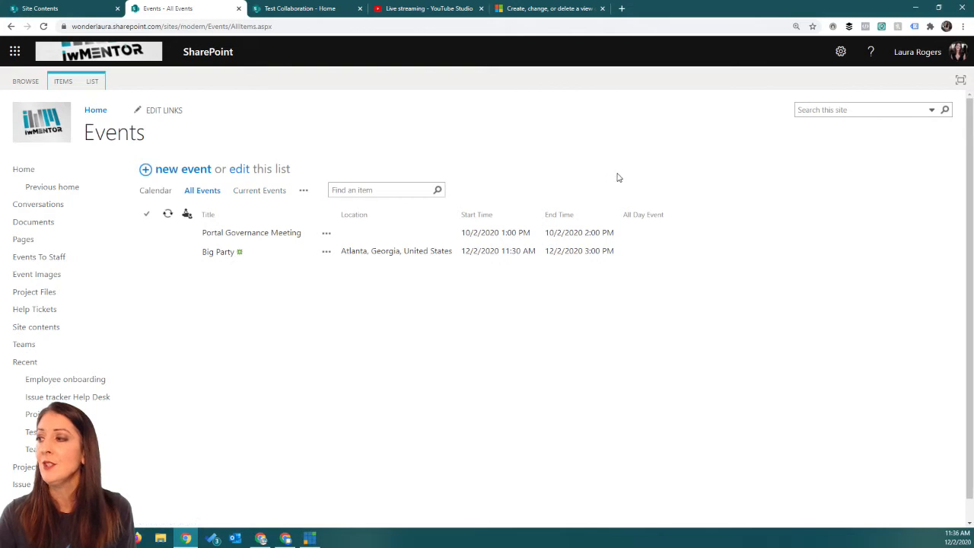
- Create a public standard view named Test Modern for the Events list, keeping the default columns and settings
left_click(303, 192)
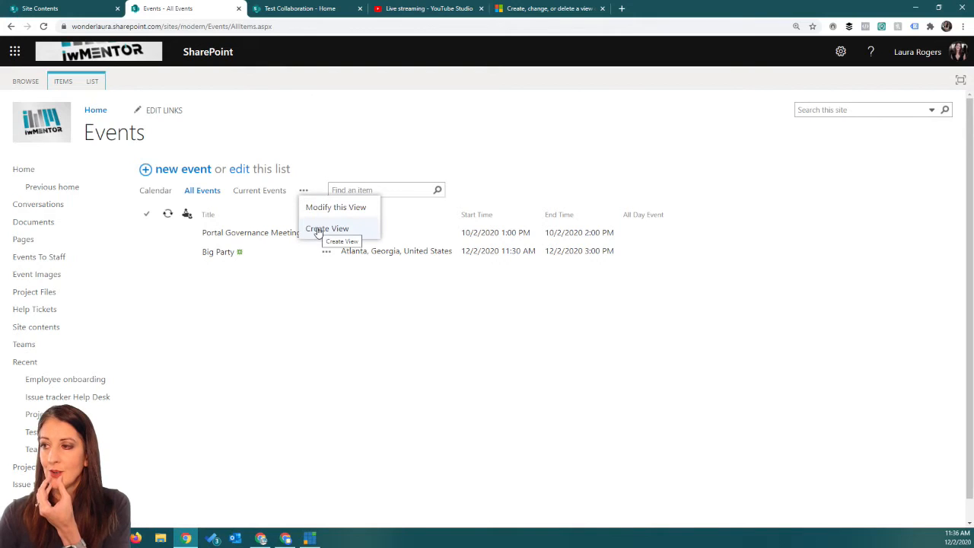
left_click(317, 229)
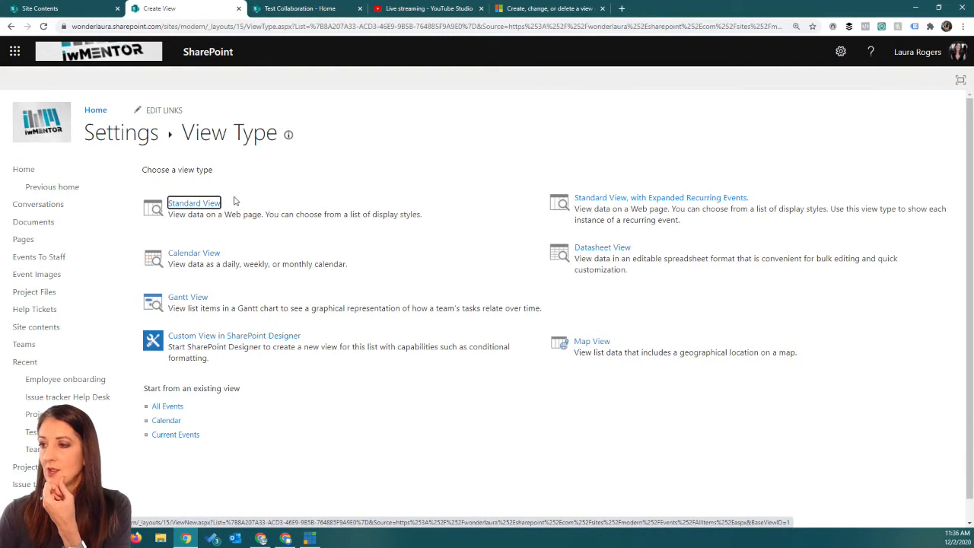
left_click(177, 206)
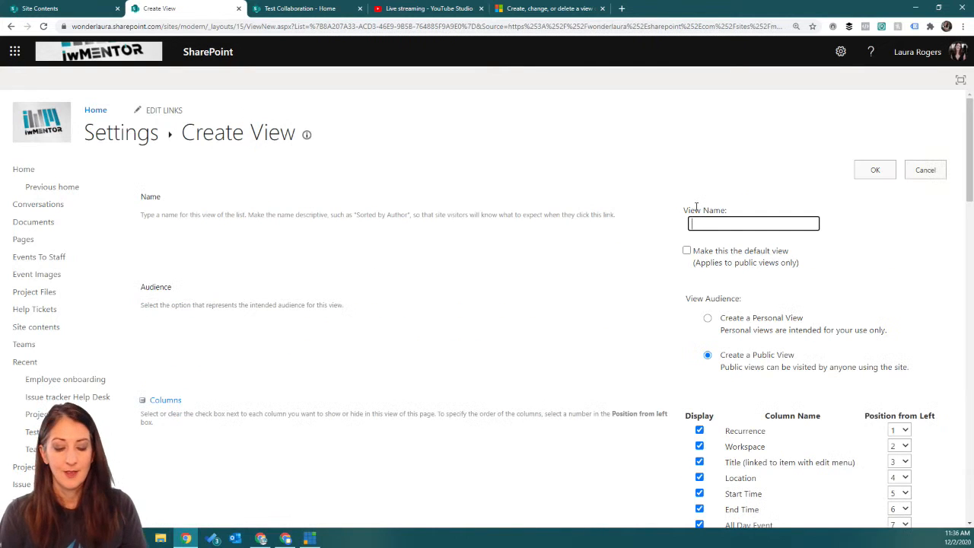
type("Test Modern")
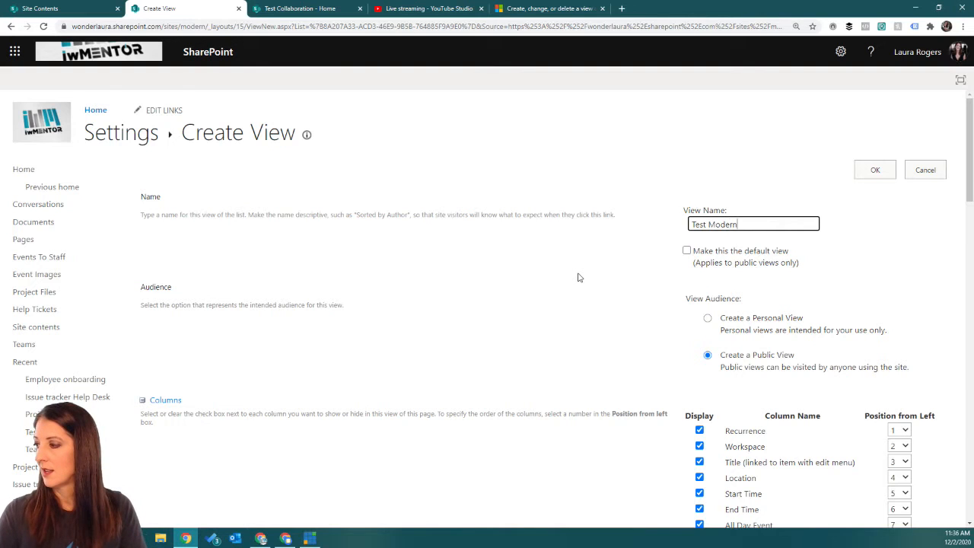
scroll(577, 279, "down", 5)
scroll(577, 280, "down", 12)
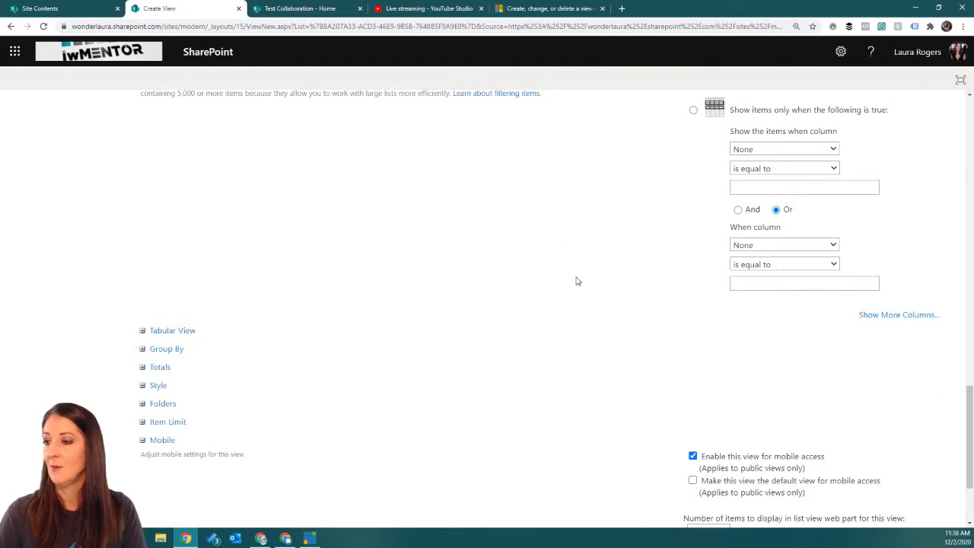
scroll(577, 281, "up", 17)
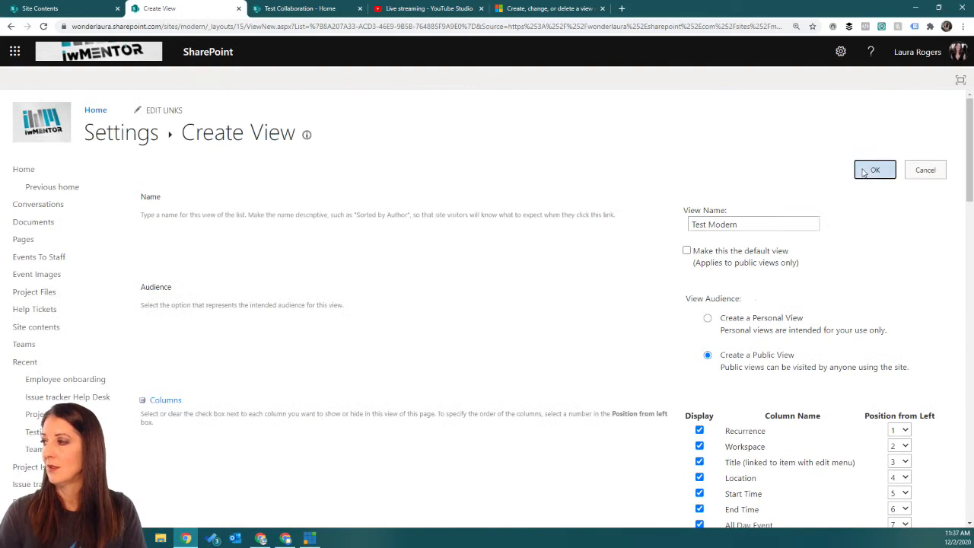
left_click(864, 170)
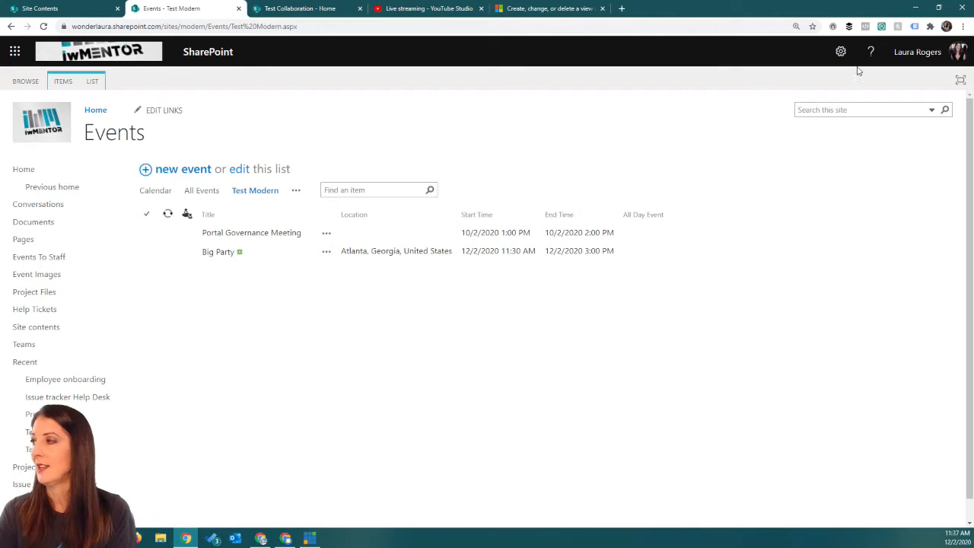
- Set the Events list experience to New experience in its advanced settings and save the change
left_click(92, 81)
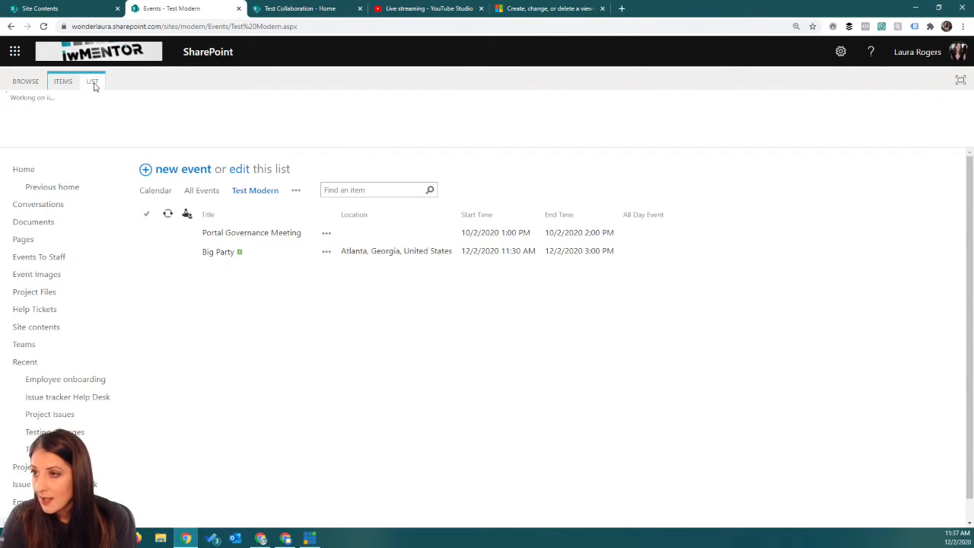
left_click(603, 114)
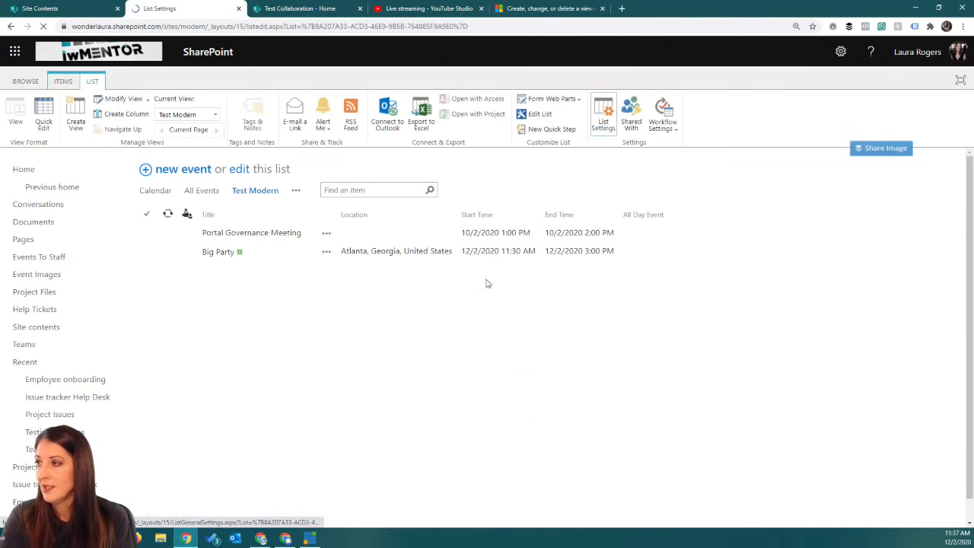
left_click(175, 312)
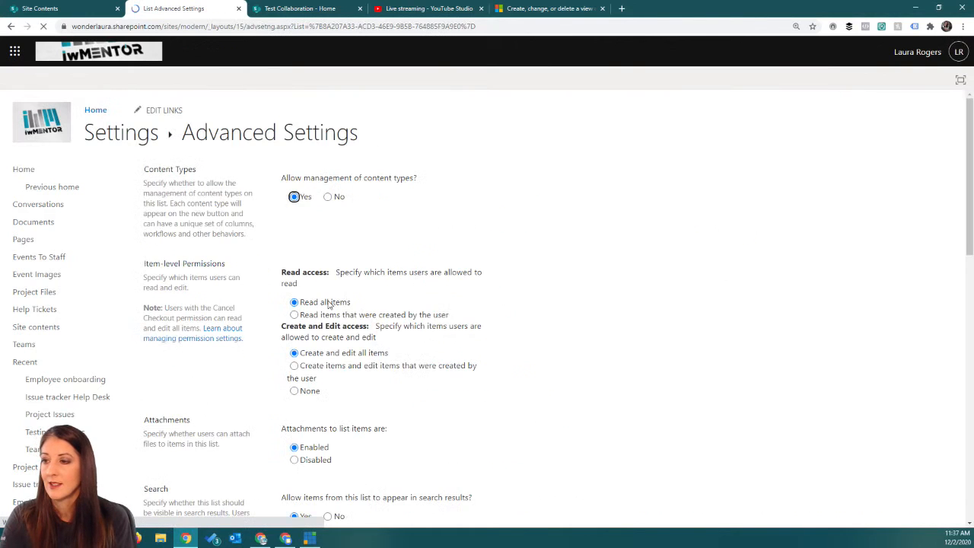
scroll(327, 308, "down", 15)
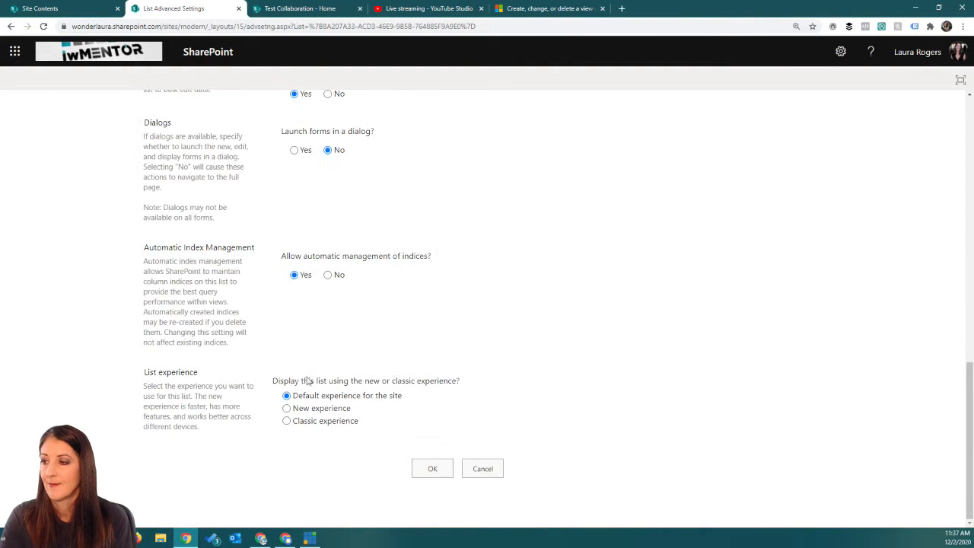
left_click(287, 408)
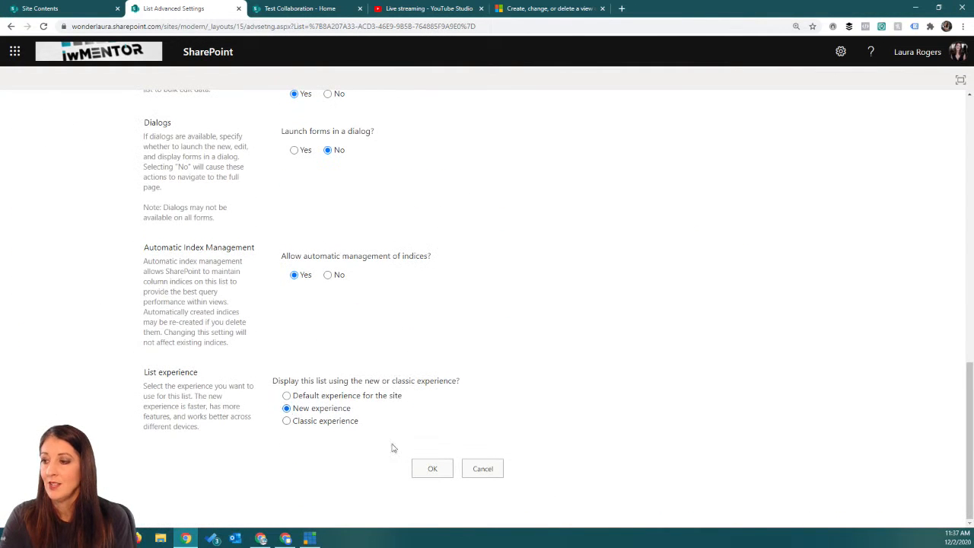
left_click(430, 468)
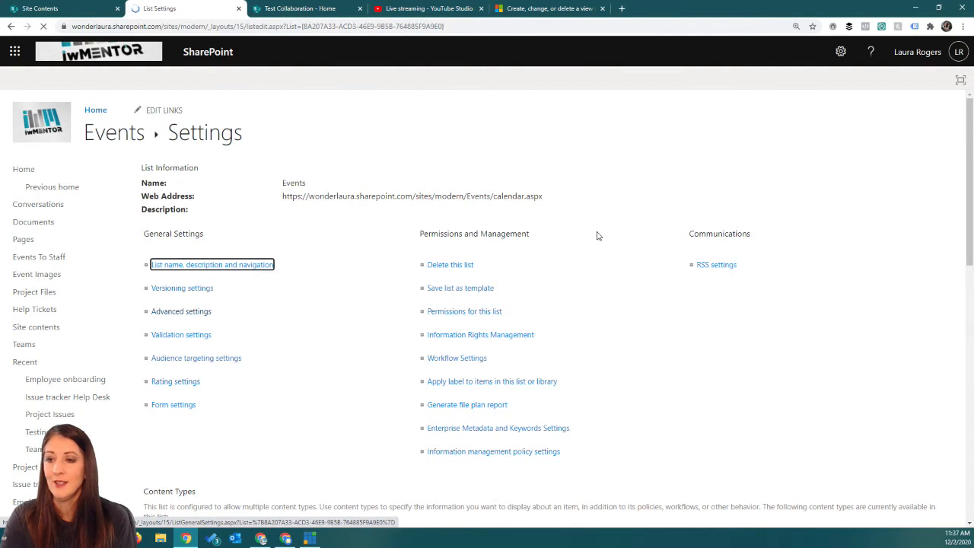
- Return to the Events calendar and switch it to the Test Modern view
left_click(113, 141)
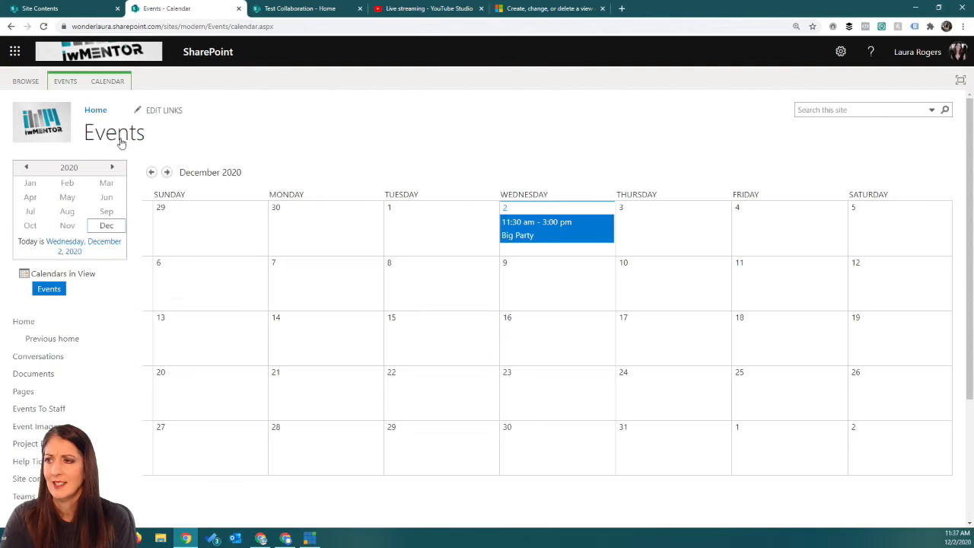
left_click(107, 81)
left_click(275, 114)
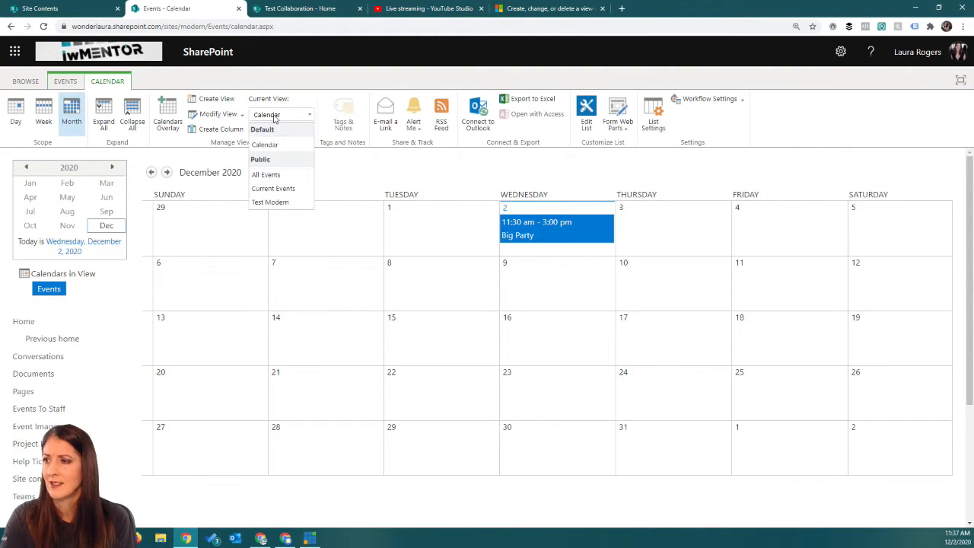
left_click(273, 202)
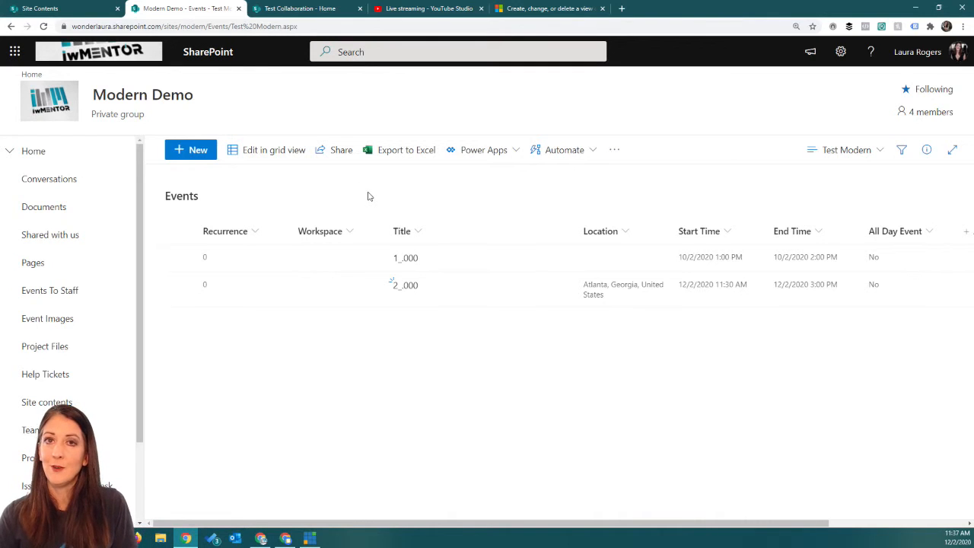
left_click(850, 150)
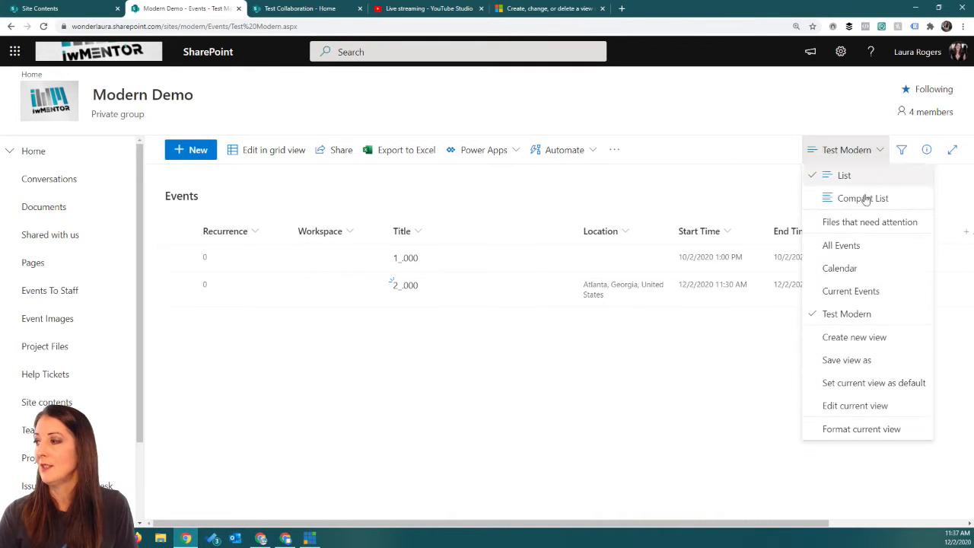
left_click(865, 364)
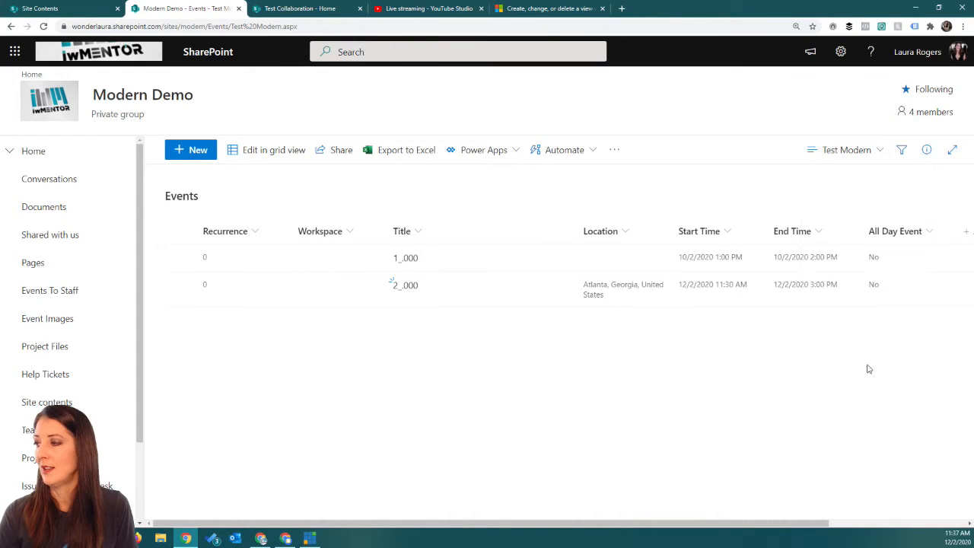
left_click(417, 301)
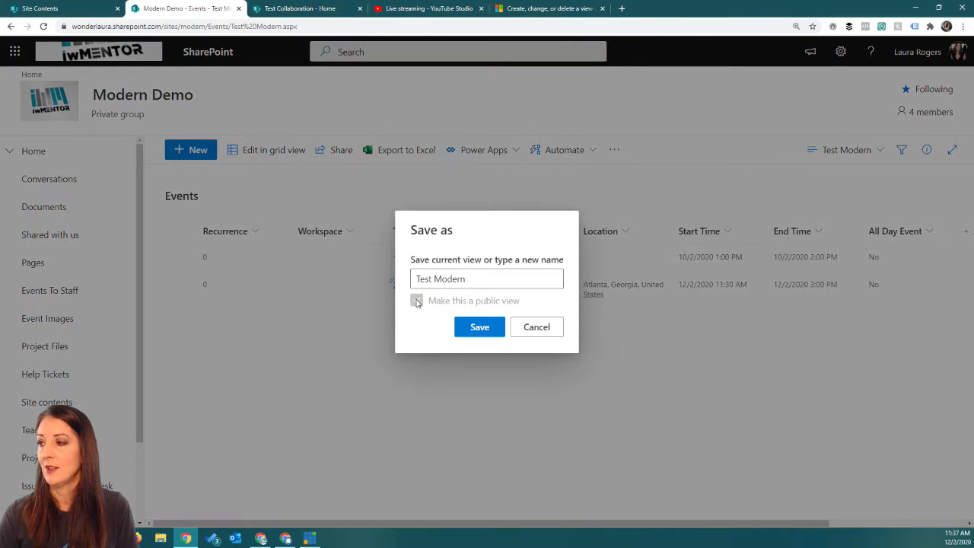
left_click(492, 275)
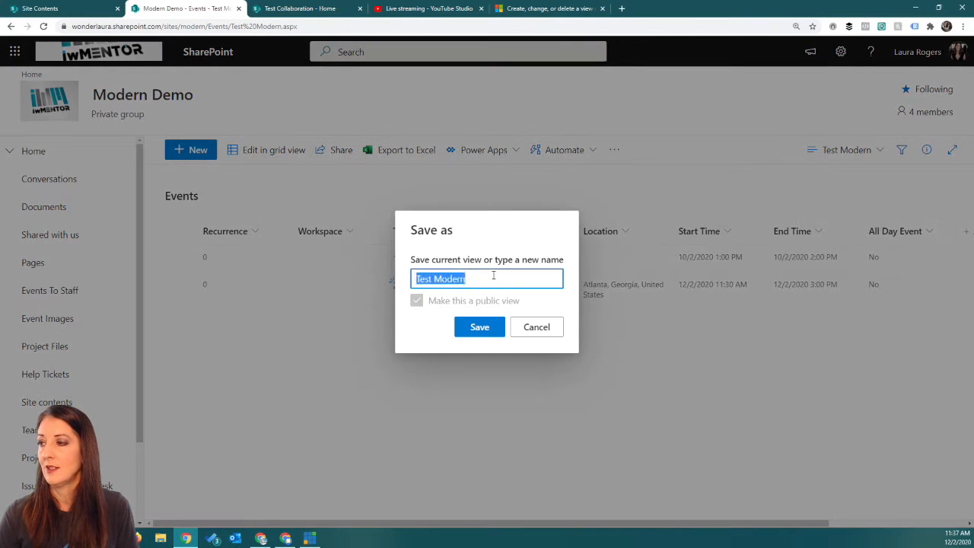
left_click(549, 326)
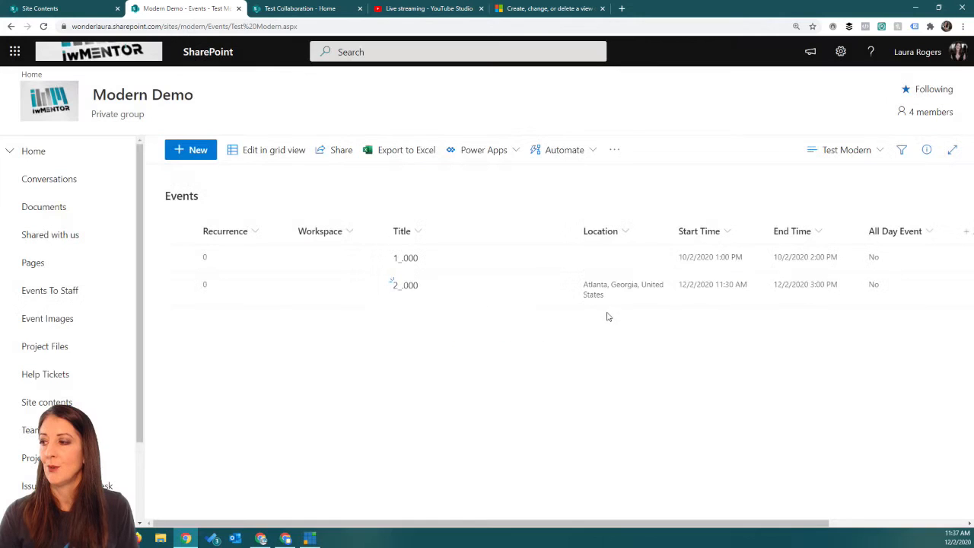
- Start a new public view of the Events list shown as a calendar and begin entering its name with M
left_click(841, 152)
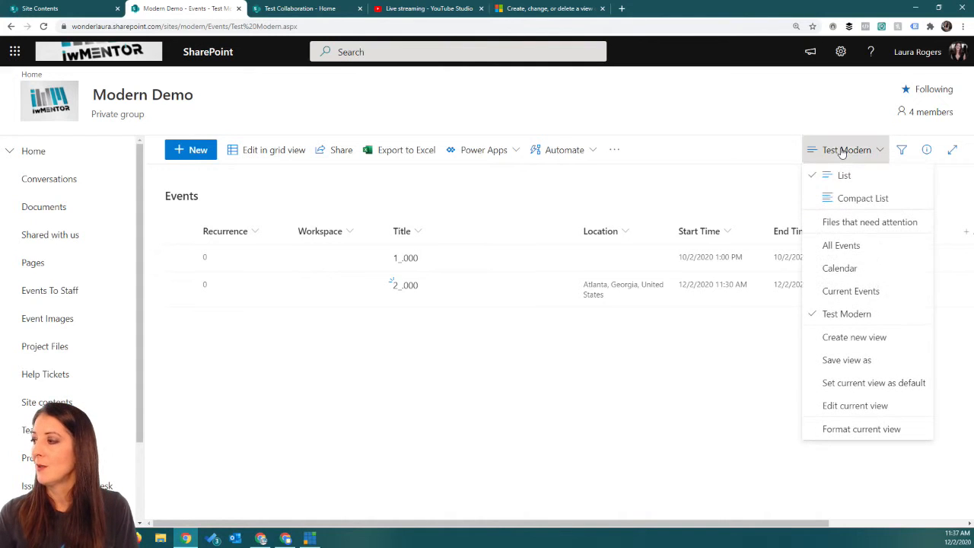
left_click(848, 344)
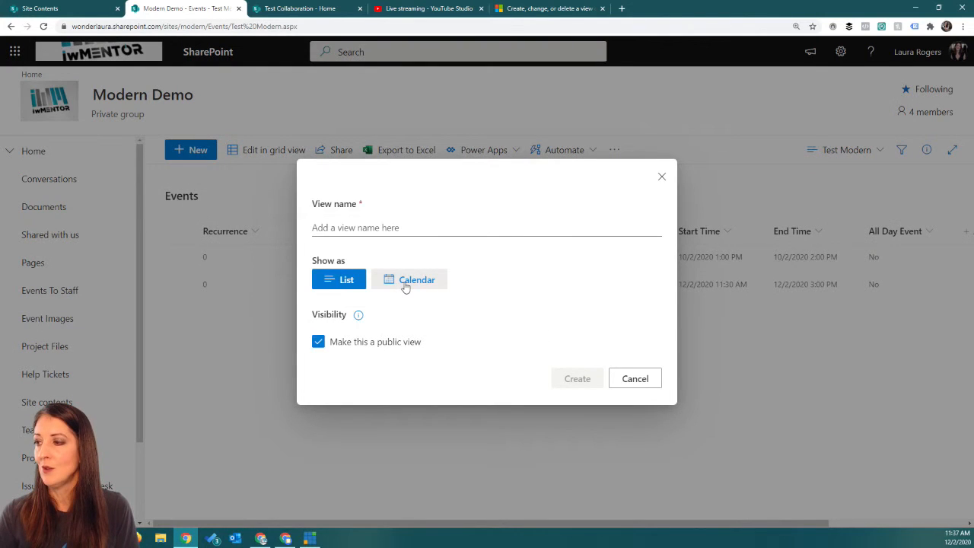
left_click(405, 280)
left_click(387, 186)
type("M")
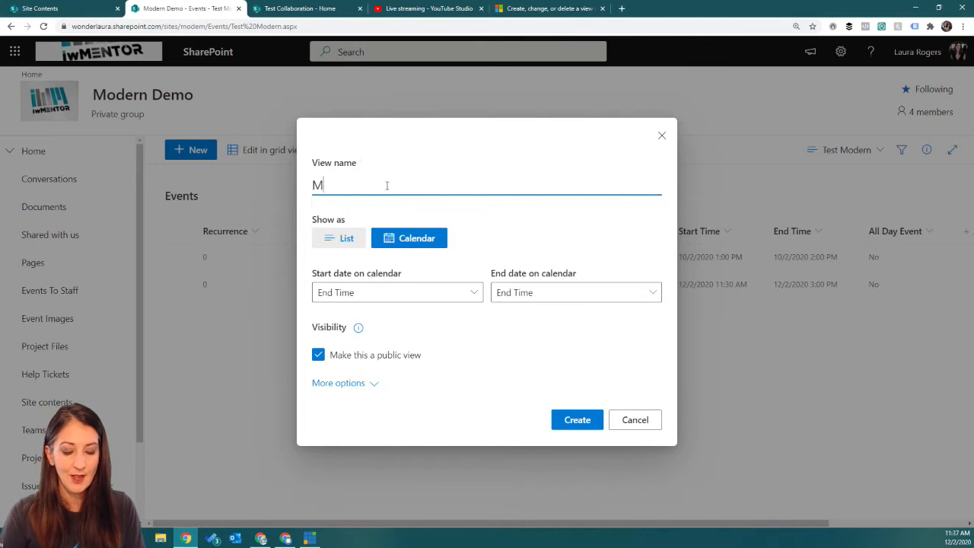